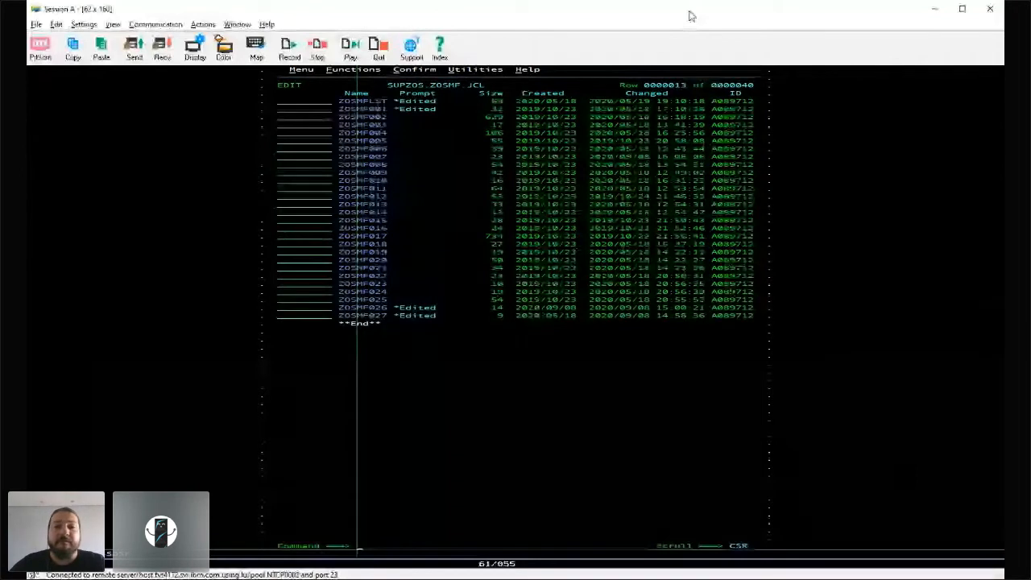
- Maximize the terminal window and open member ZOSMF001 in the editor
double_click(689, 16)
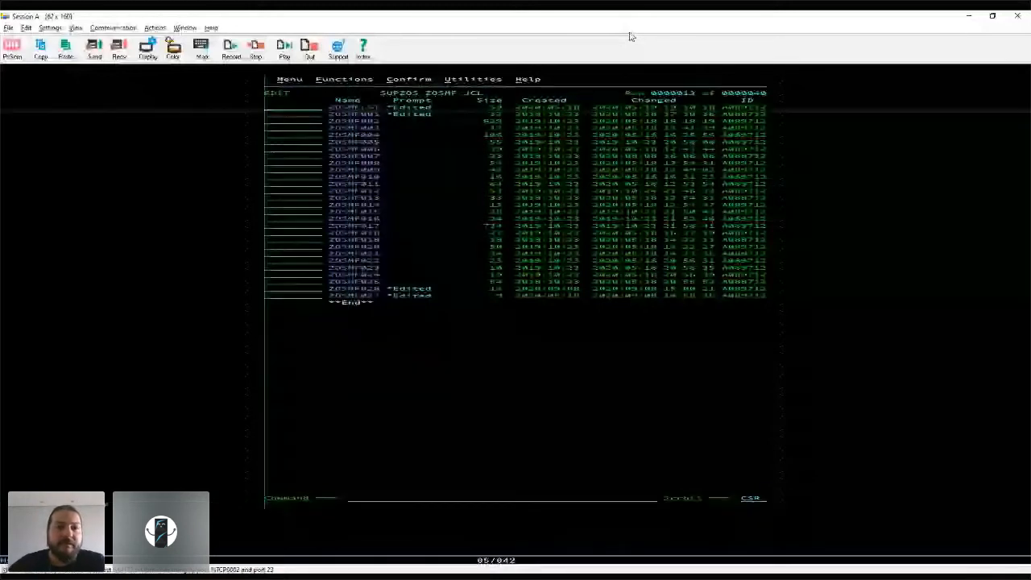
key(Down)
text(e)
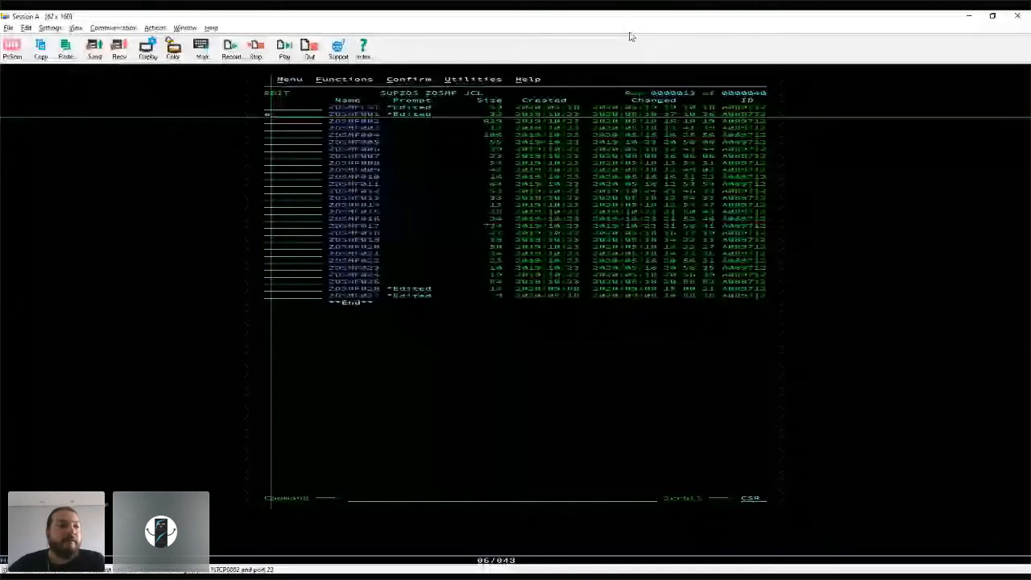
key(Return)
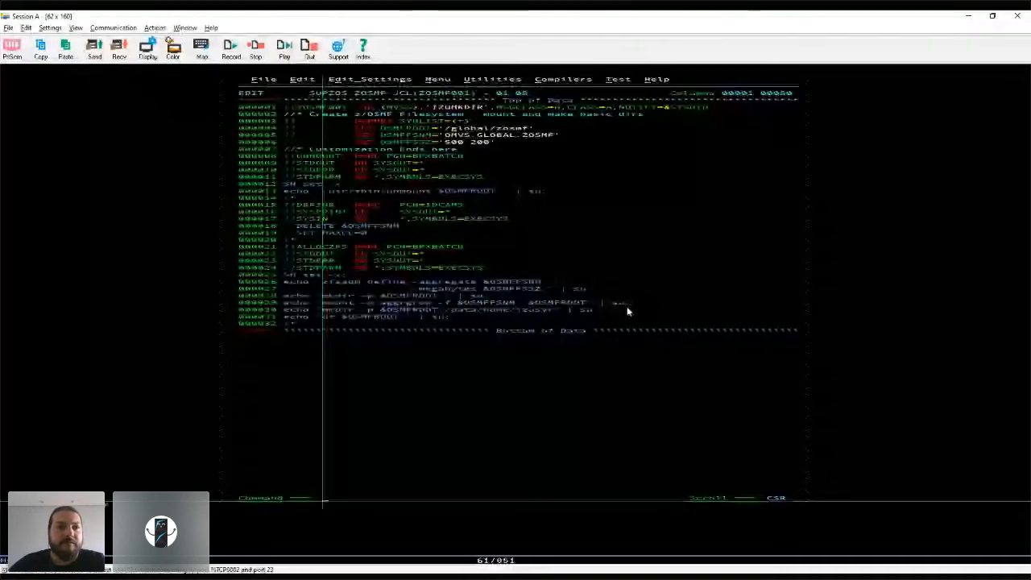
- Back out of the editor, SDSF and ISPF to READY, then log off TSO
key(F9)
key(F9)
key(F3)
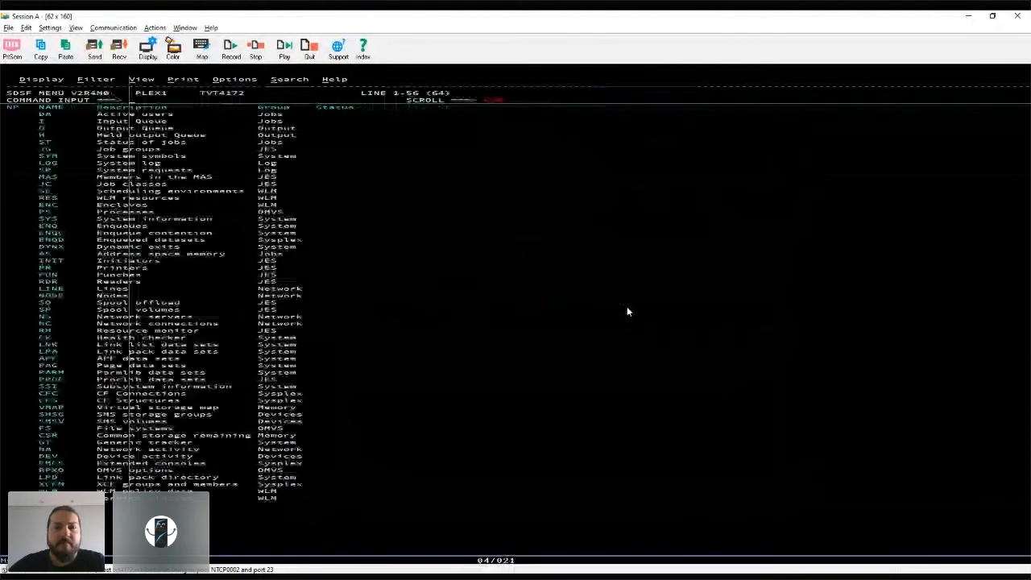
key(F3)
key(F3)
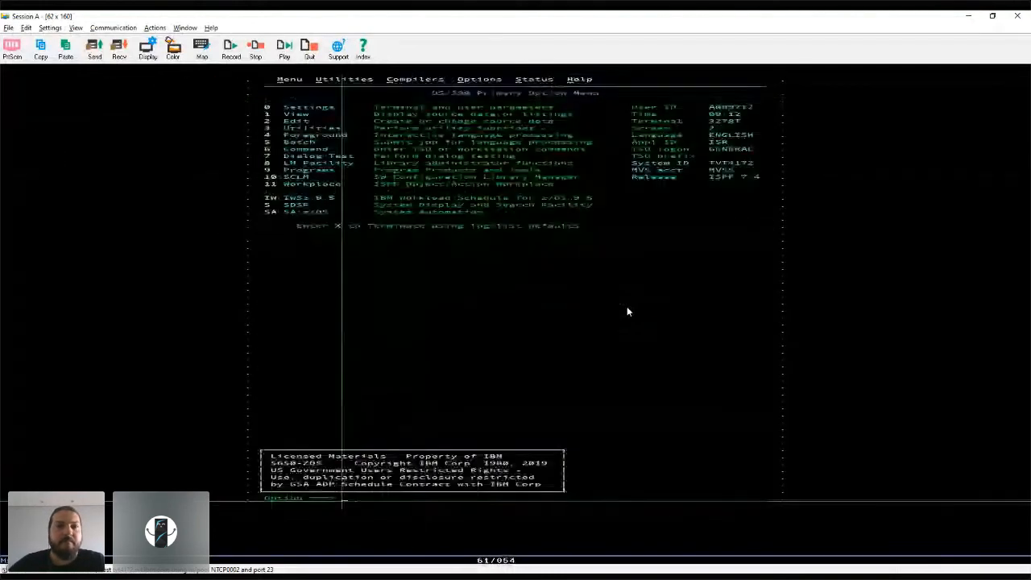
key(F3)
key(Return)
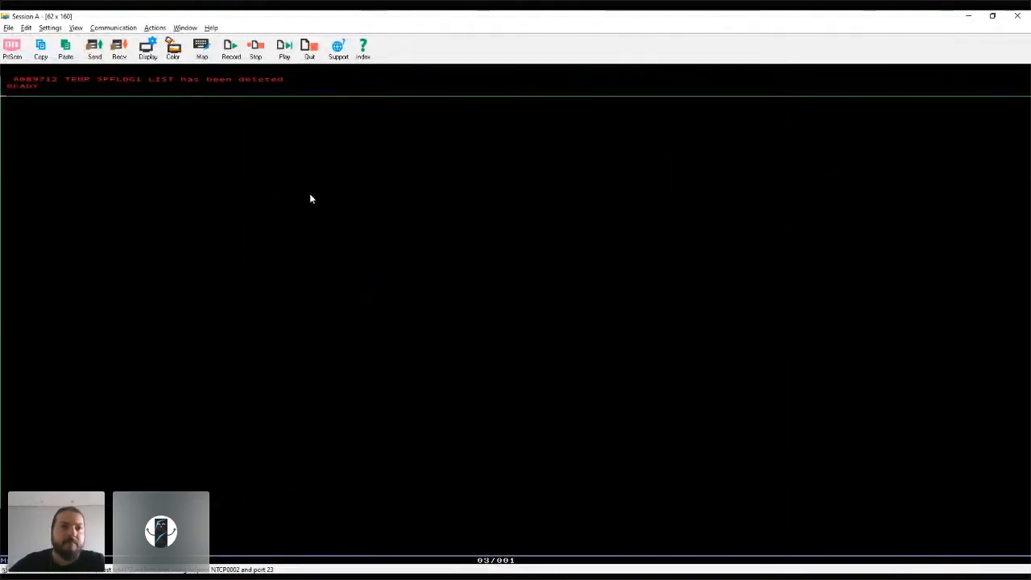
text(logoff)
key(Return)
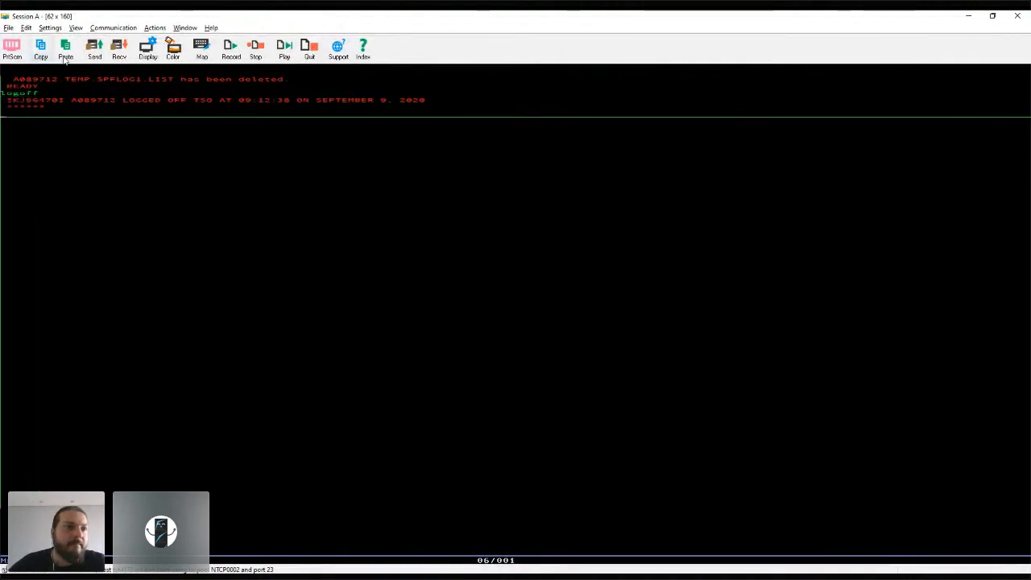
- Look through the File menu and the Telnet host settings, leaving them unchanged
click(8, 27)
mouse_move(25, 27)
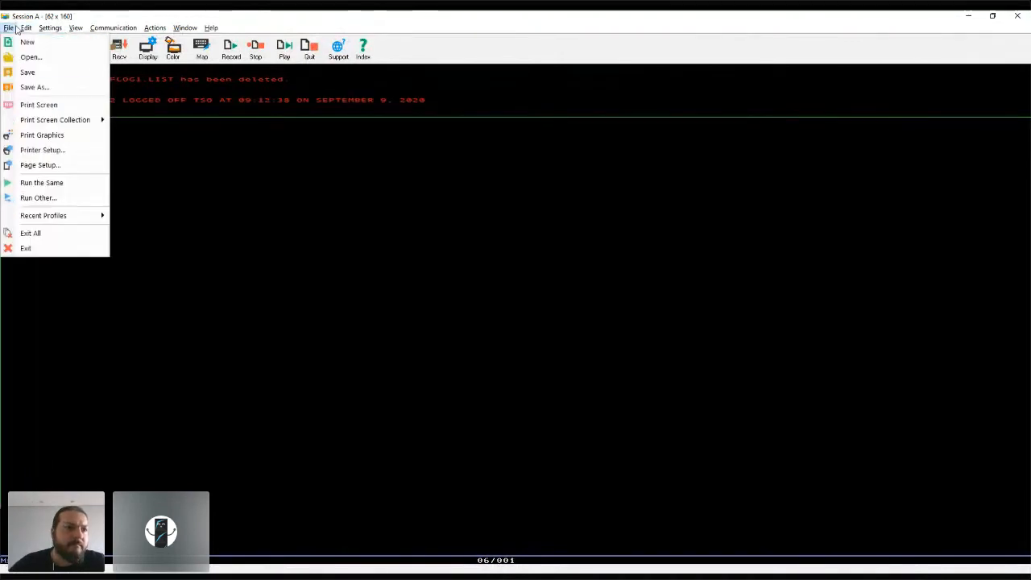
click(315, 201)
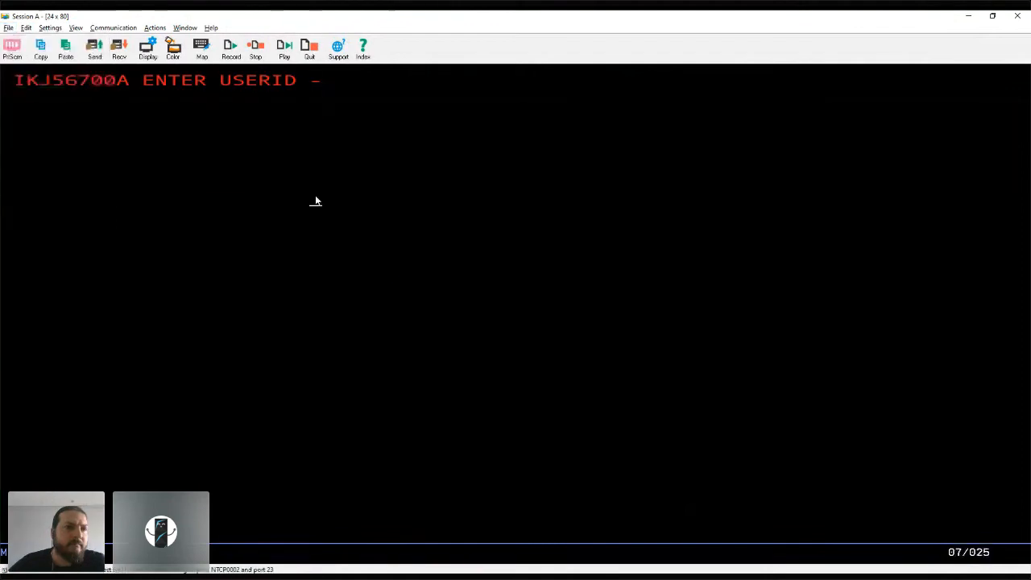
click(113, 27)
click(134, 80)
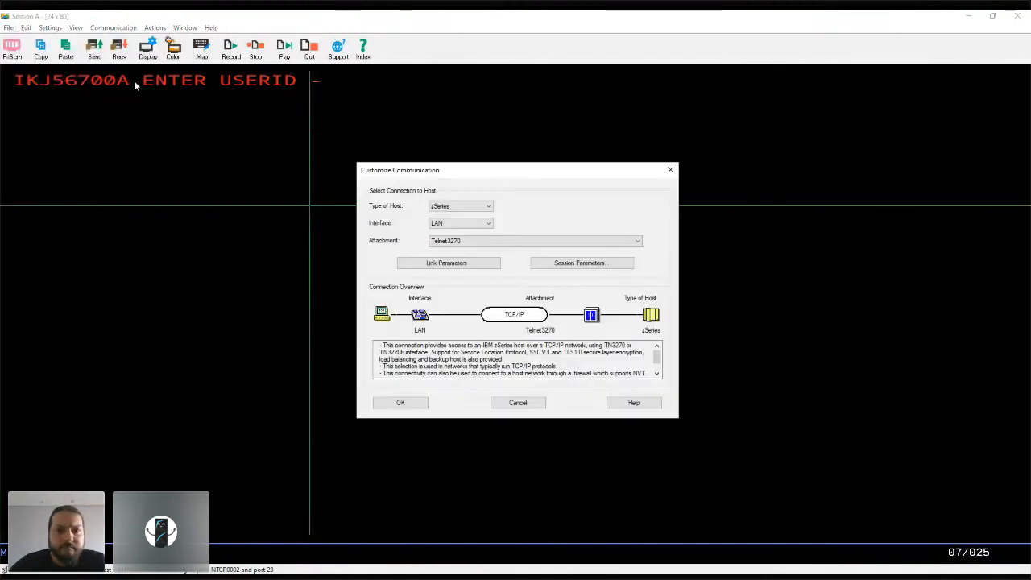
click(479, 261)
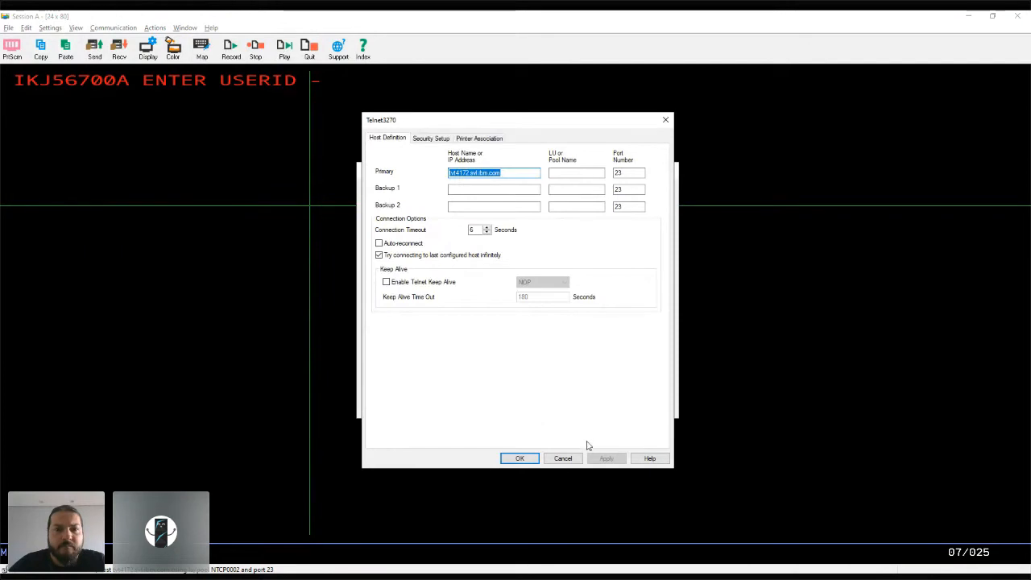
click(563, 459)
- Set the session parameters' screen size to 43x80 and apply the configuration
click(563, 263)
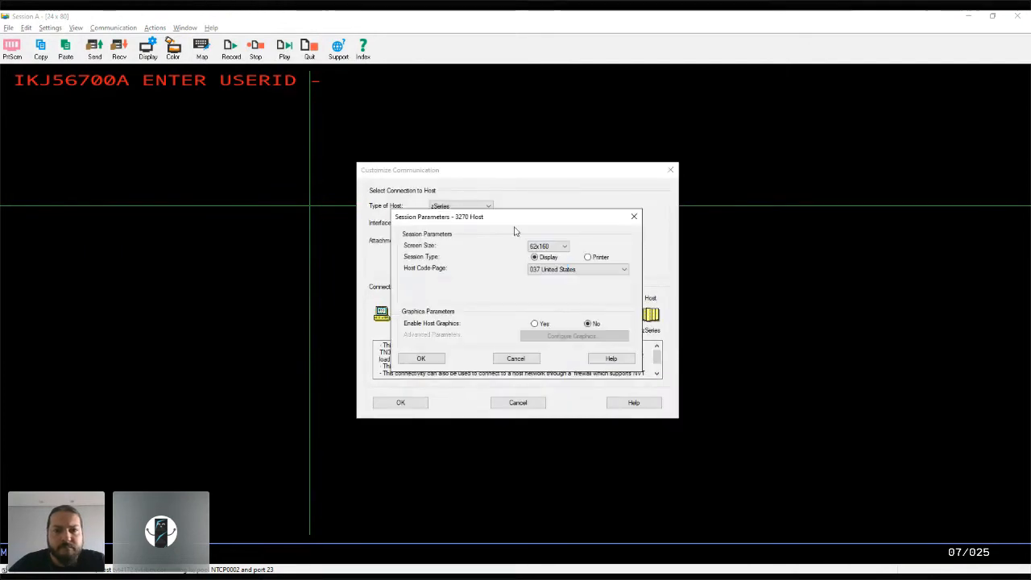
click(564, 246)
scroll(564, 246, up, 1)
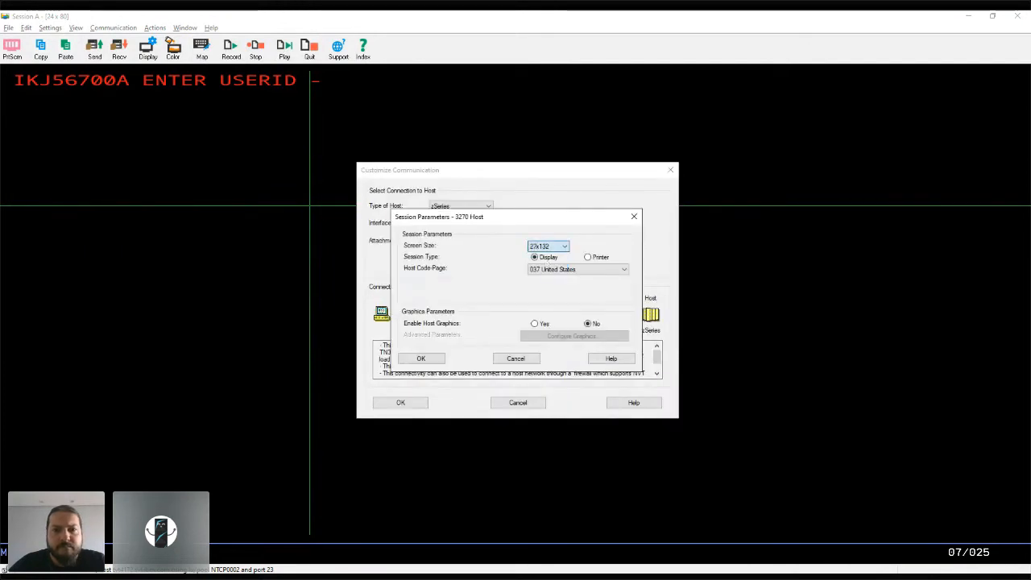
scroll(564, 247, up, 1)
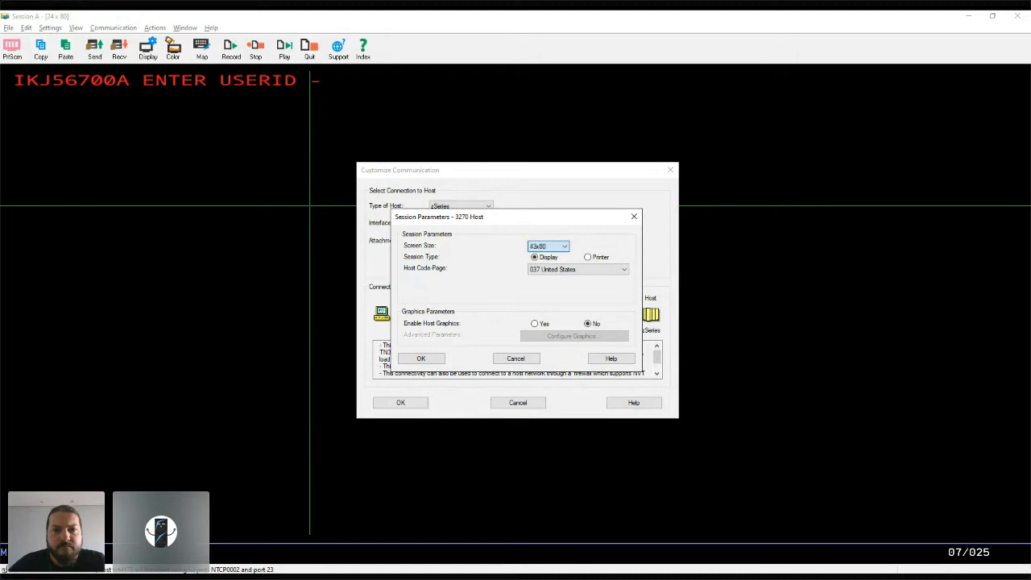
click(421, 359)
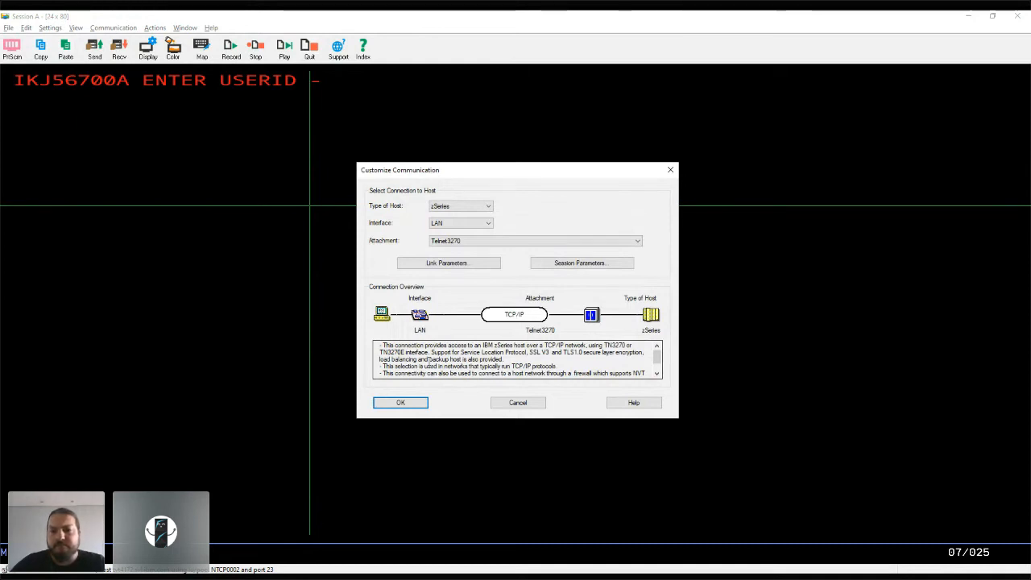
key(Return)
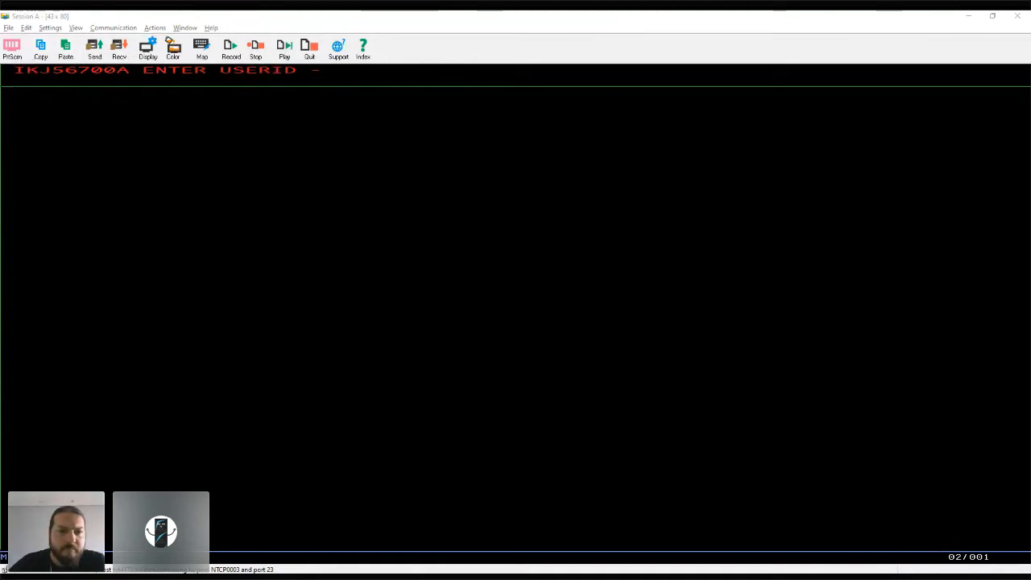
- Paste the user ID at the TSO logon prompt and submit it
click(49, 240)
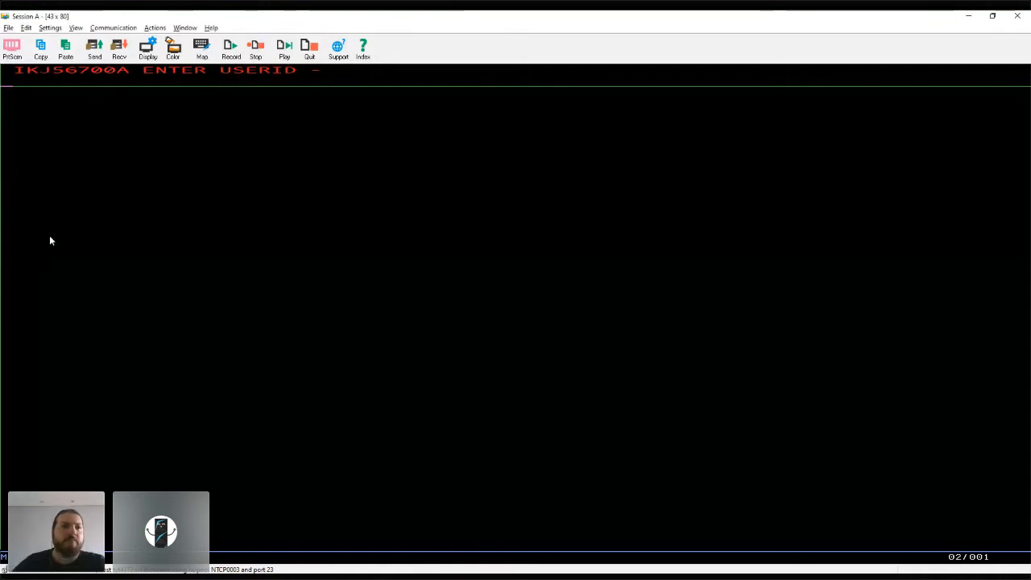
key(Return)
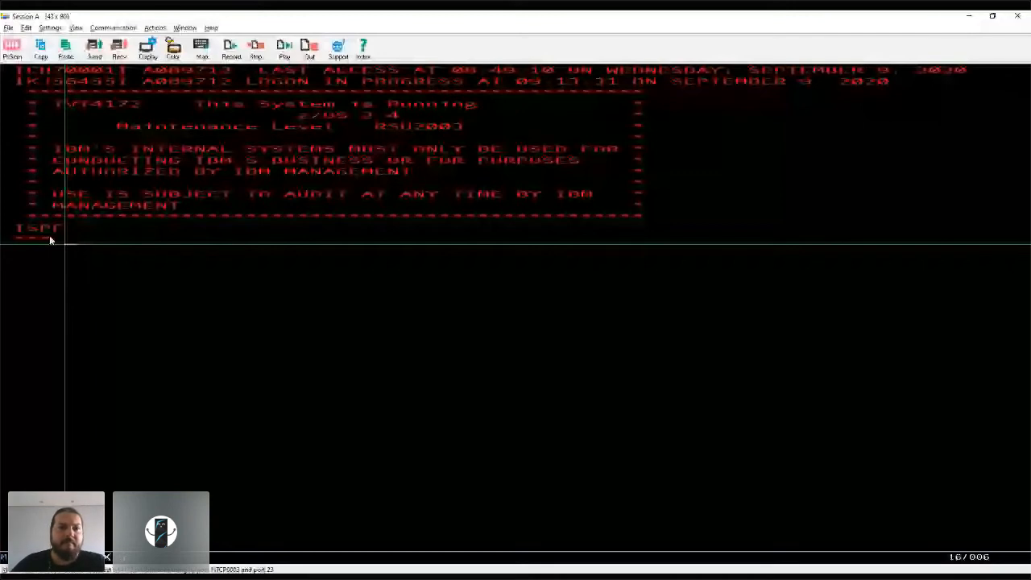
- List SUPZOS.* in ISPF 3.4, edit SUPZOS.ZOSMF.JCL and open member ZOSMF001
key(Return)
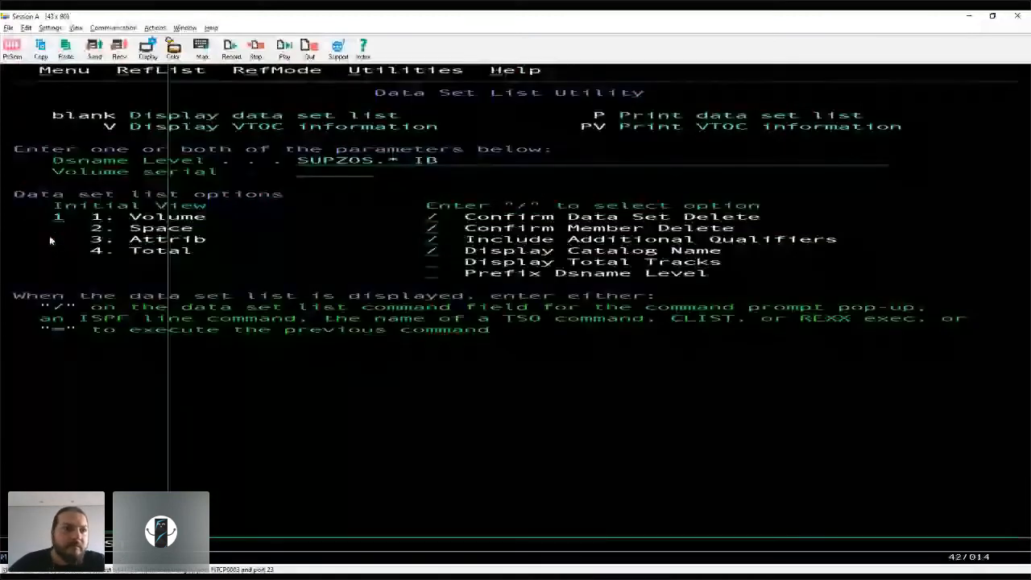
key(Return)
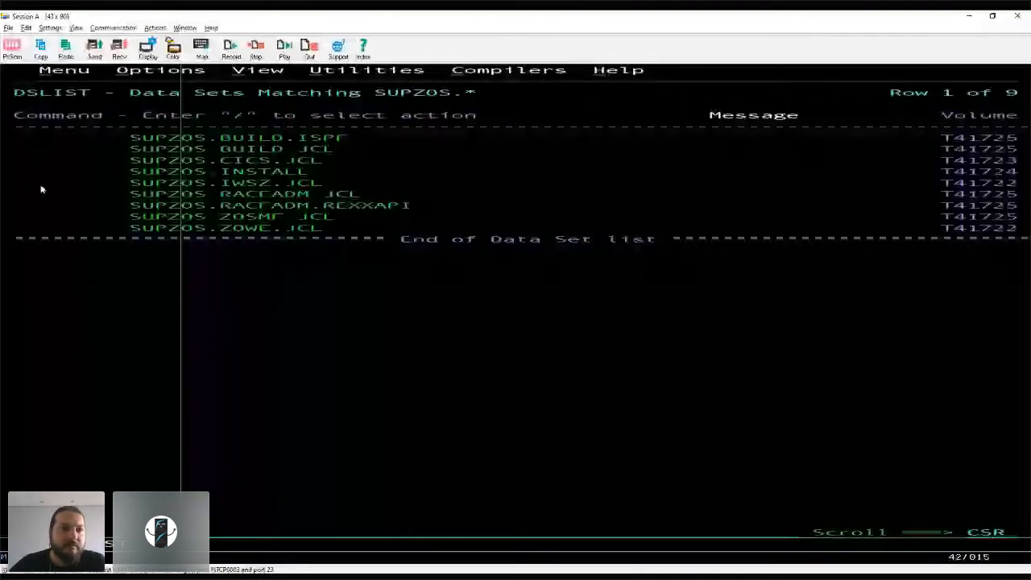
click(243, 208)
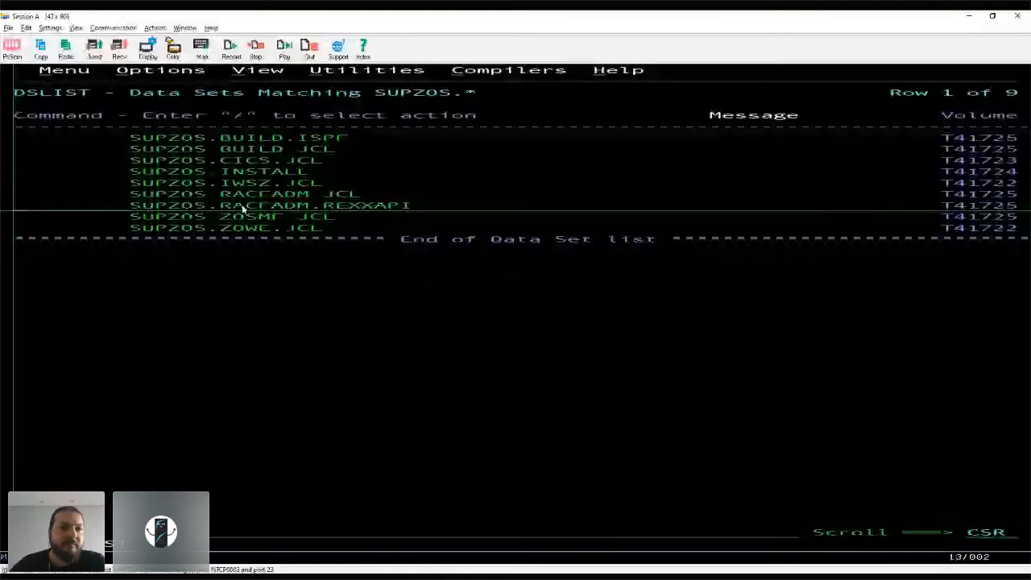
text(e)
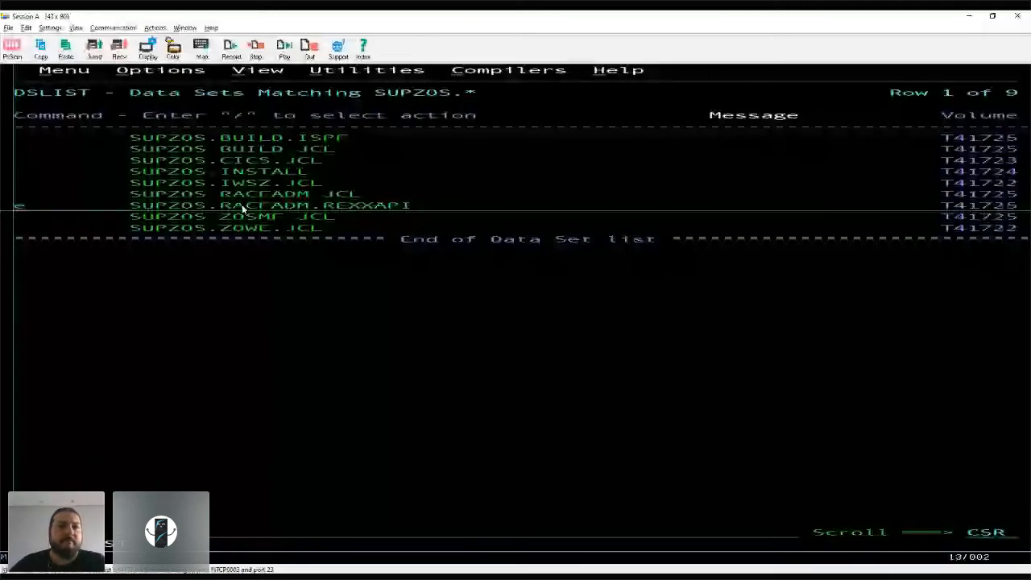
key(Return)
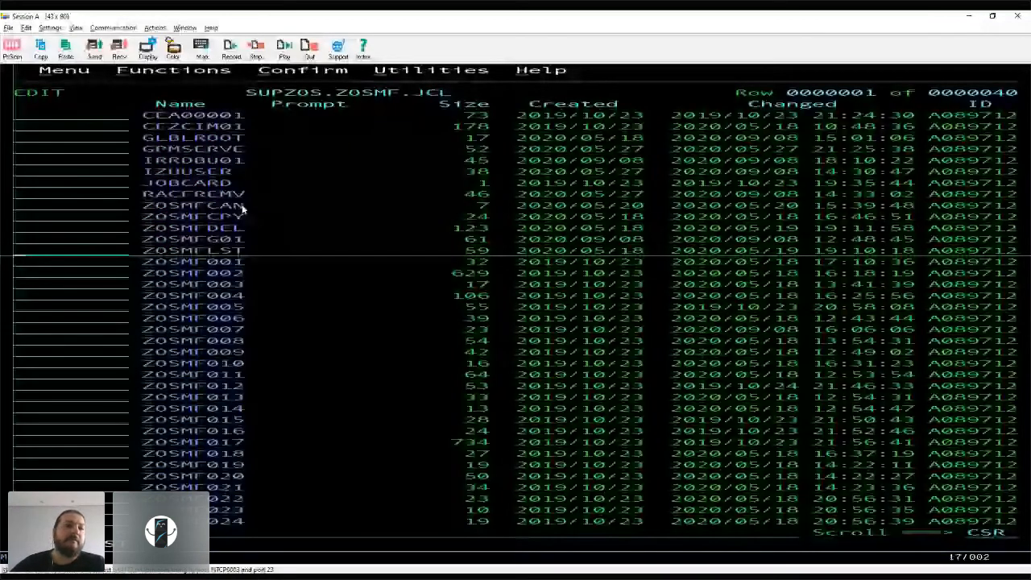
key(Return)
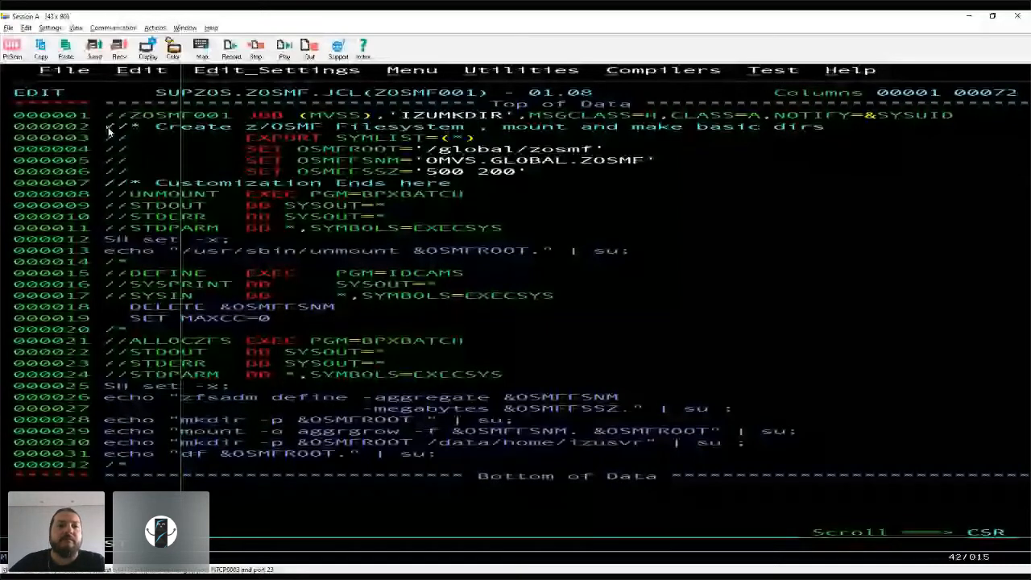
- Review JCL lines 000002–000006, then submit ZOSMF001 with the SUB command
drag(109, 132, 513, 173)
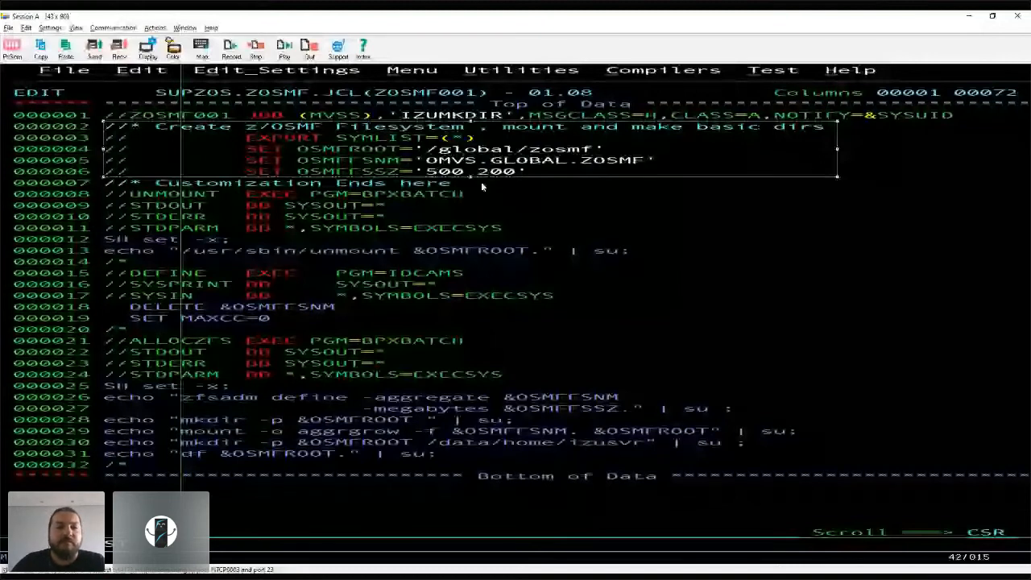
click(483, 186)
text(sub)
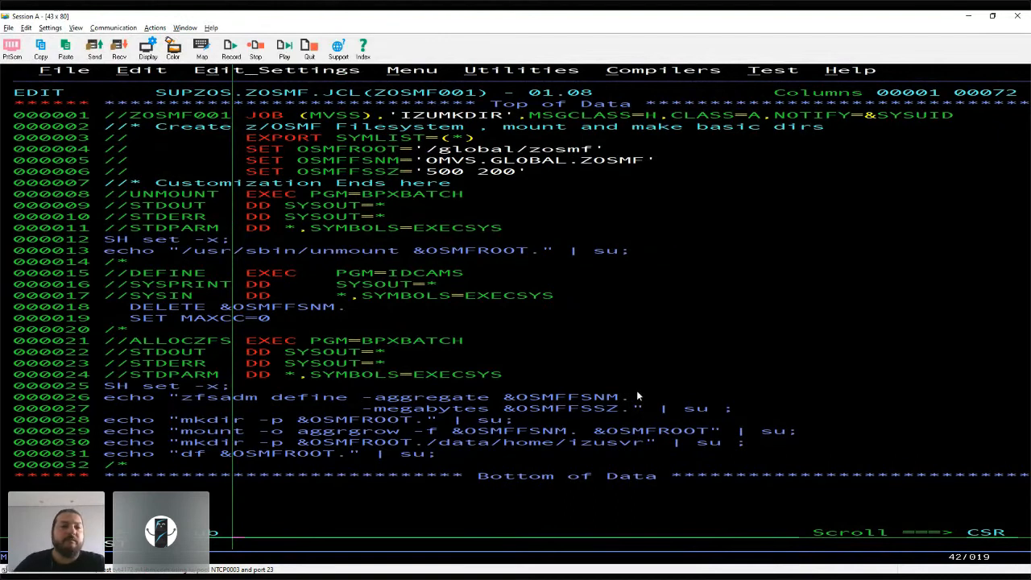
key(Return)
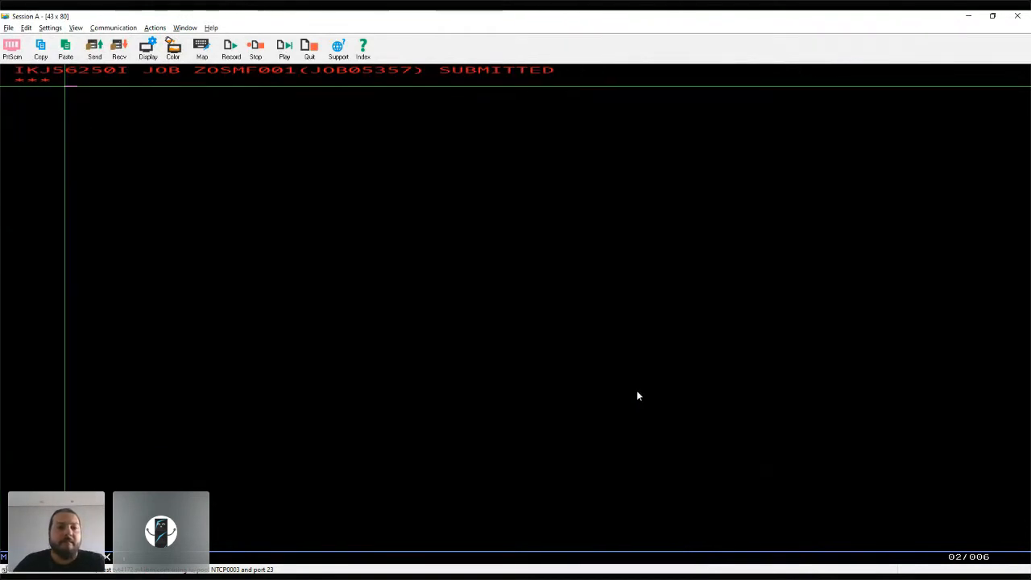
- Start SDSF and set the job prefix with PRE ZUSM
key(Return)
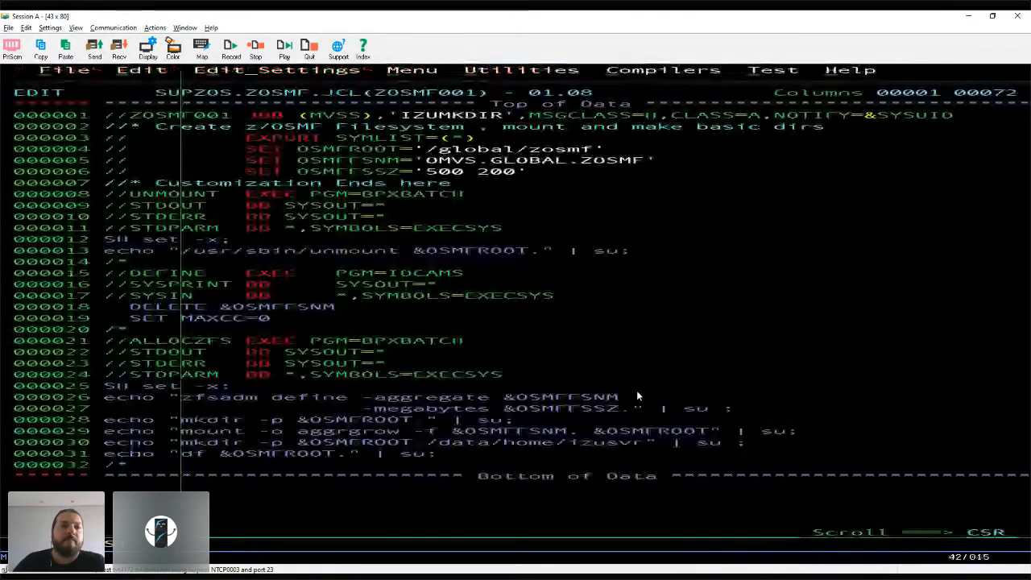
text(start sdsf)
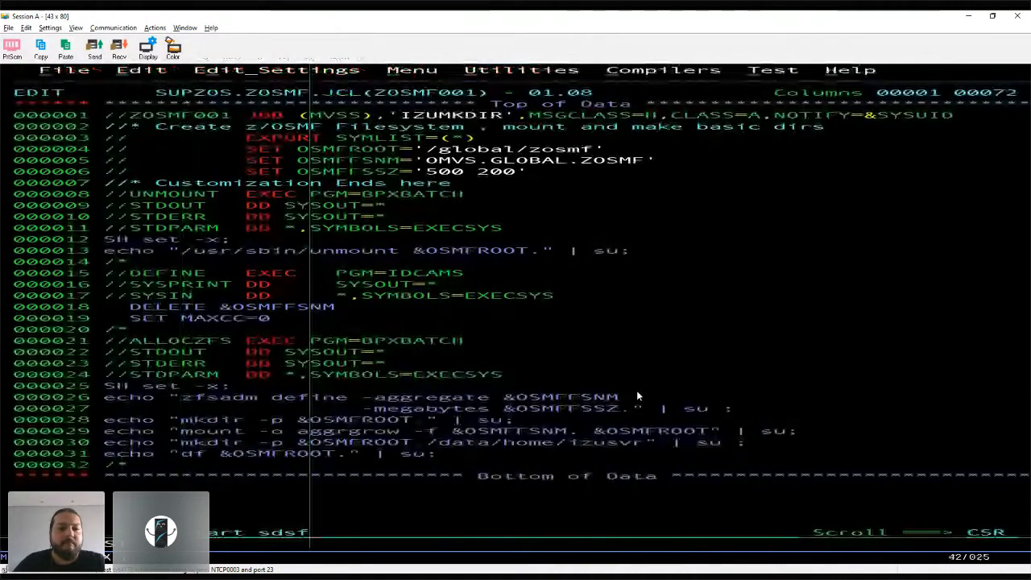
key(Return)
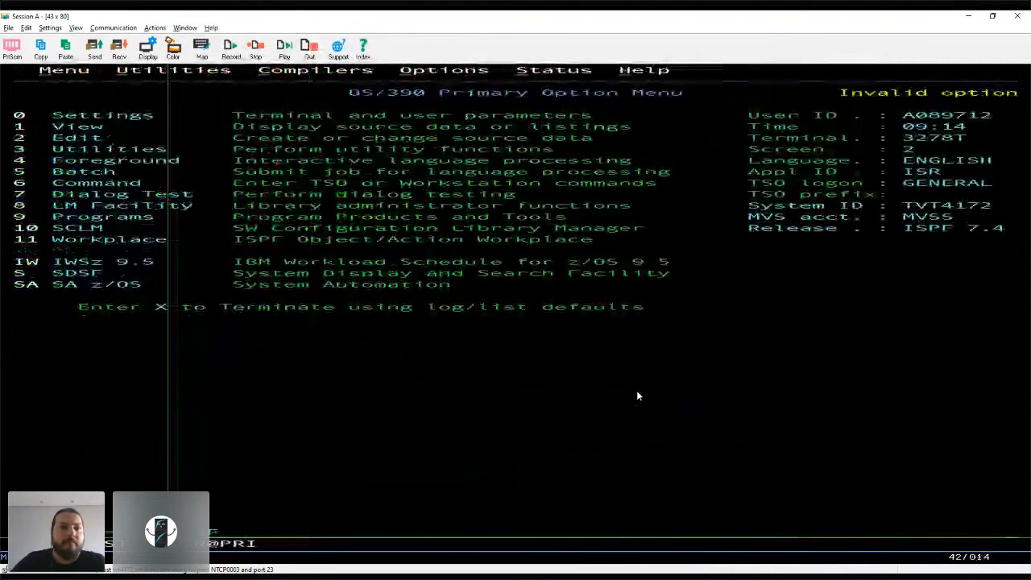
key(Return)
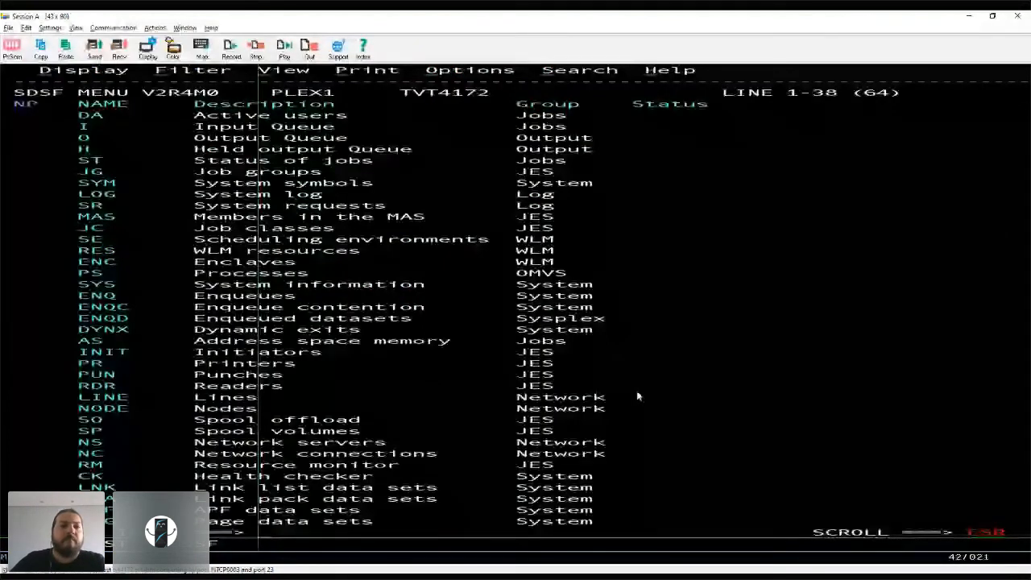
text(pre zusm)
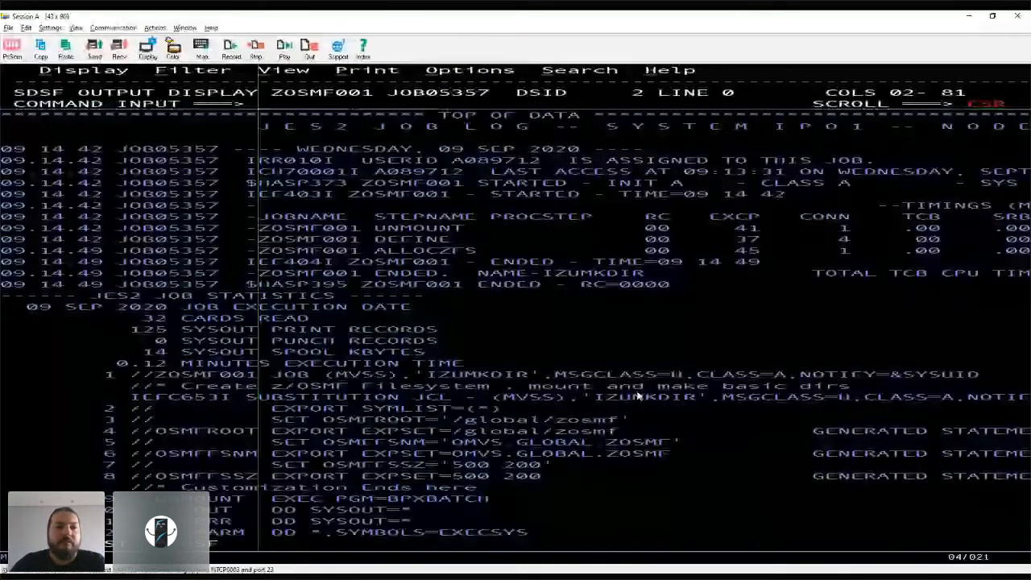
- Page to the end of the ZOSMF001 job log to confirm RC=0000, then close it
key(F8)
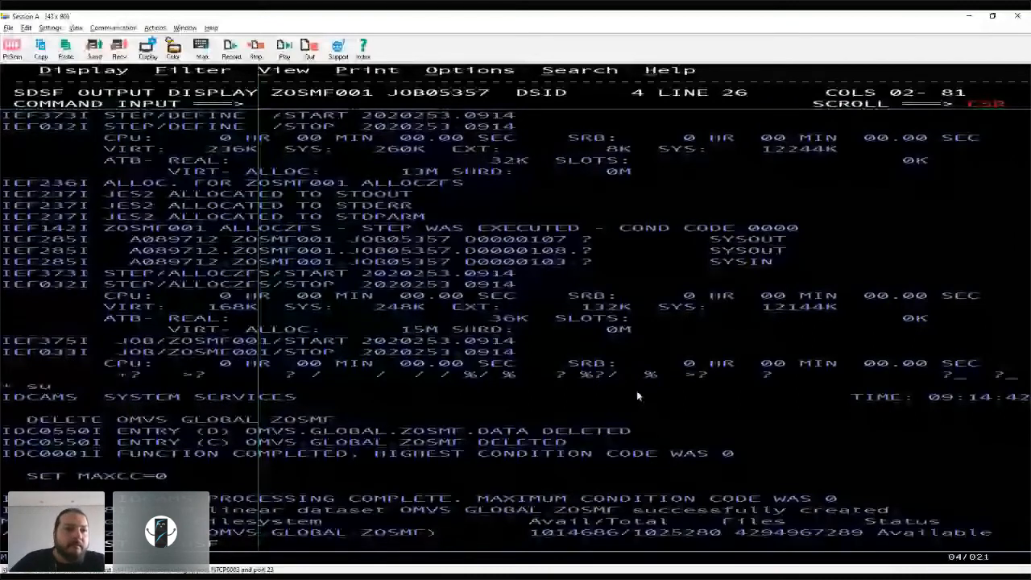
key(F8)
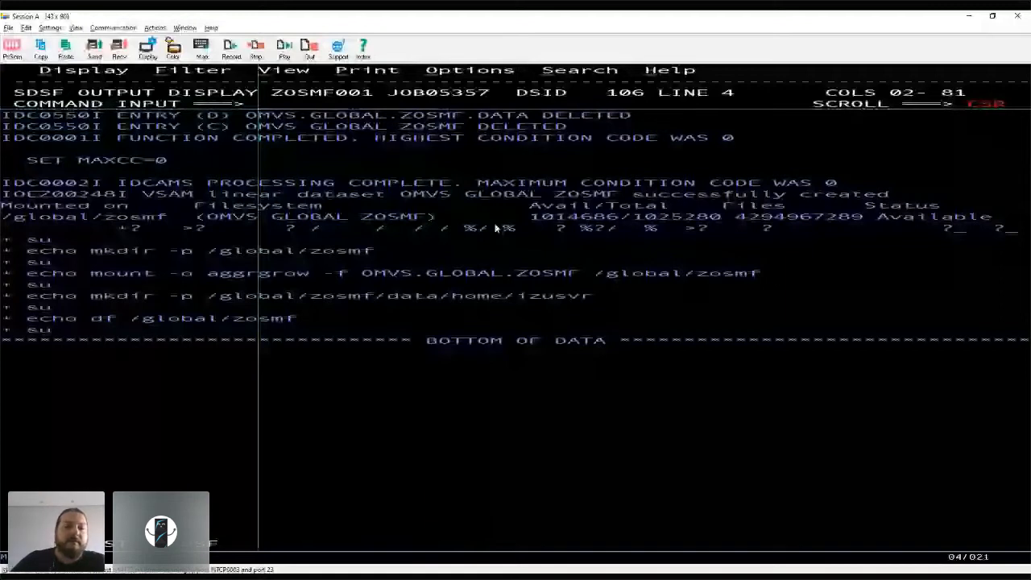
key(F3)
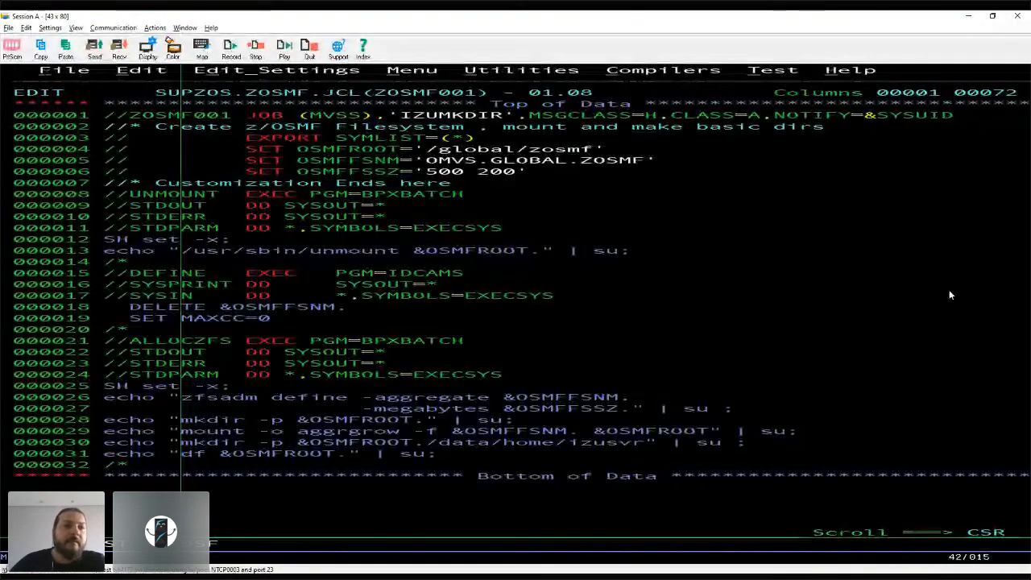
- Open member ZOSMF002 and check its HOSTNAME value tvt4172.svl.ibm.com
key(F3)
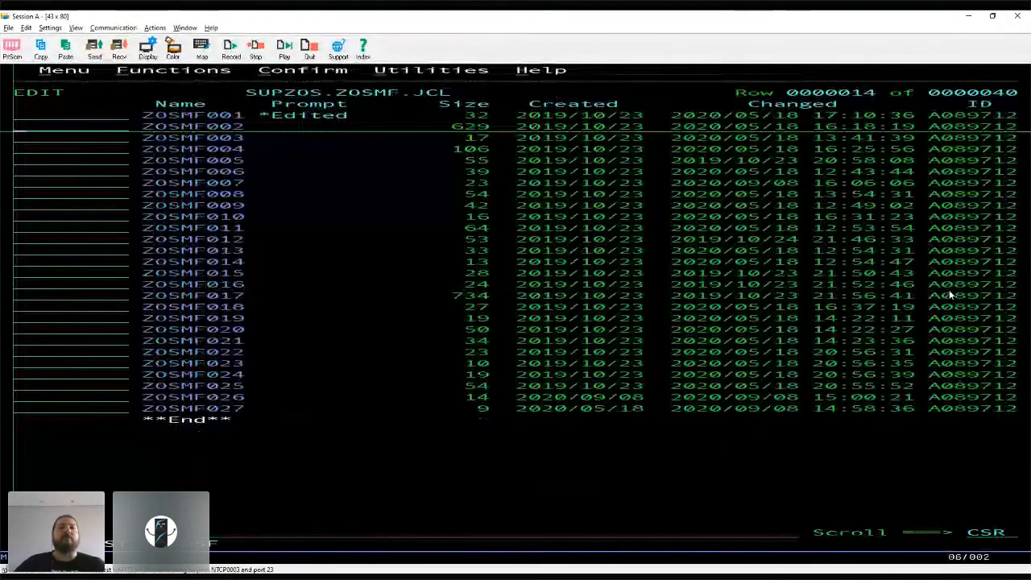
key(Return)
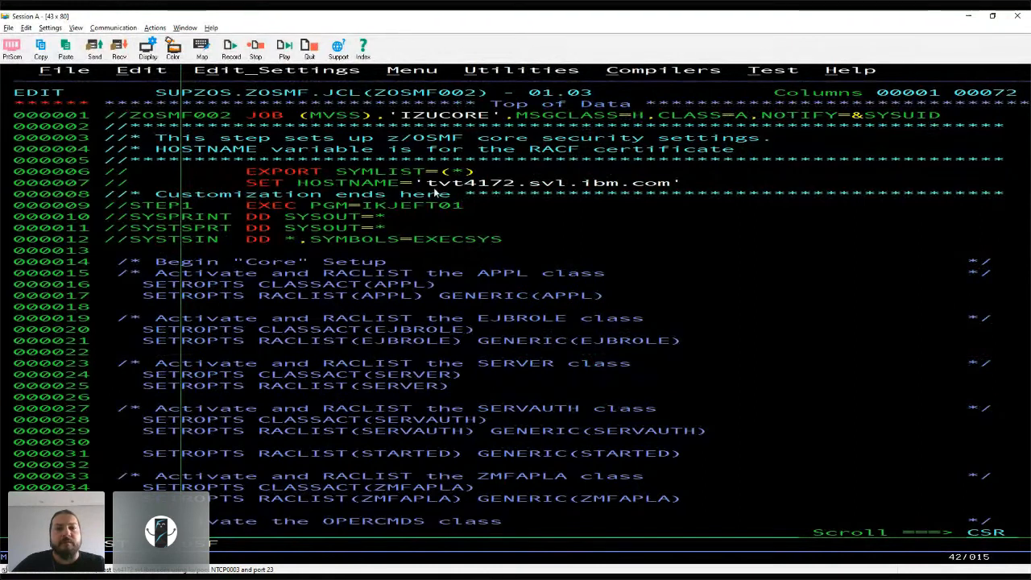
drag(433, 187, 667, 186)
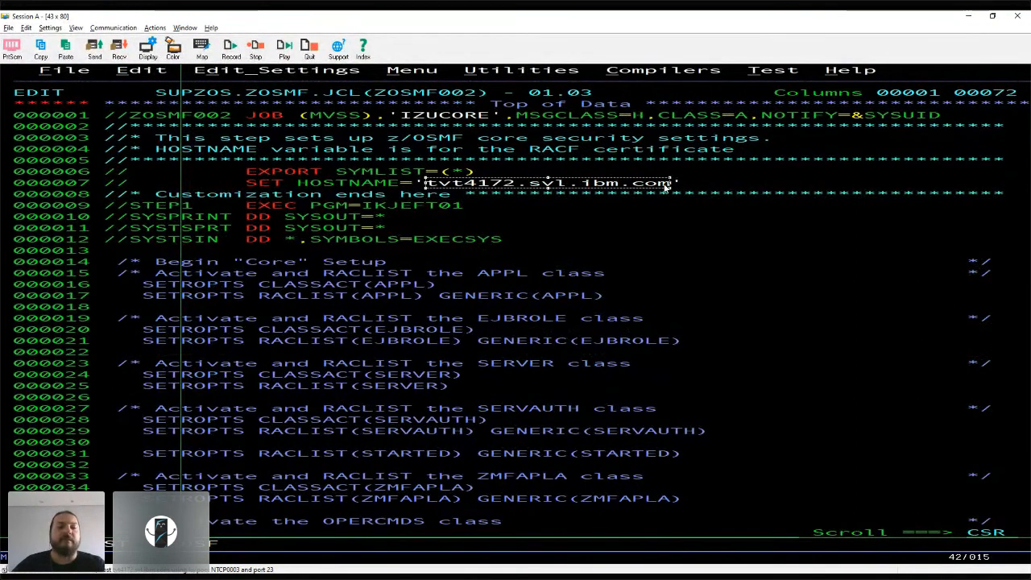
click(774, 192)
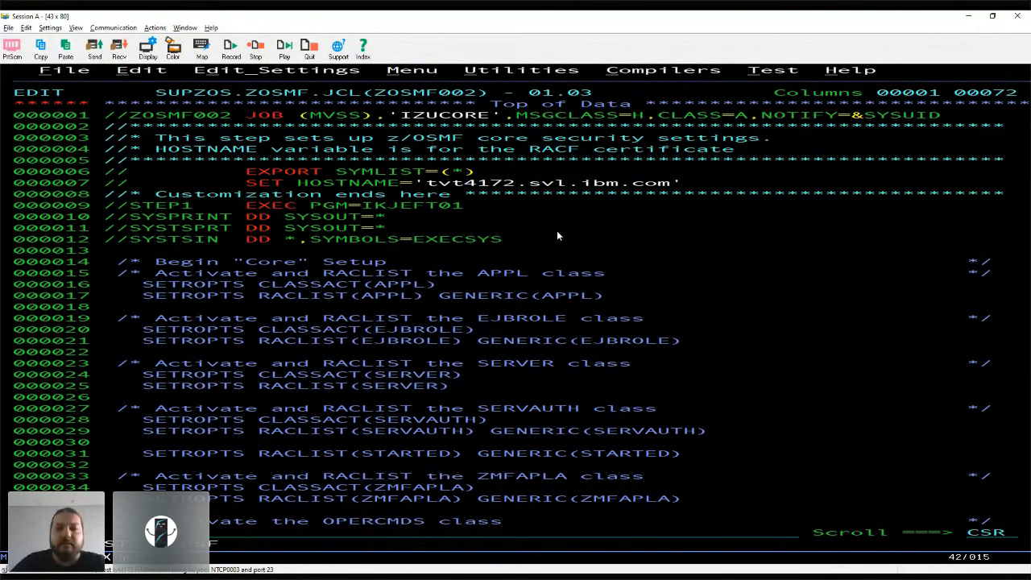
- Page through the ZOSMF002 JCL and submit the job
key(F8)
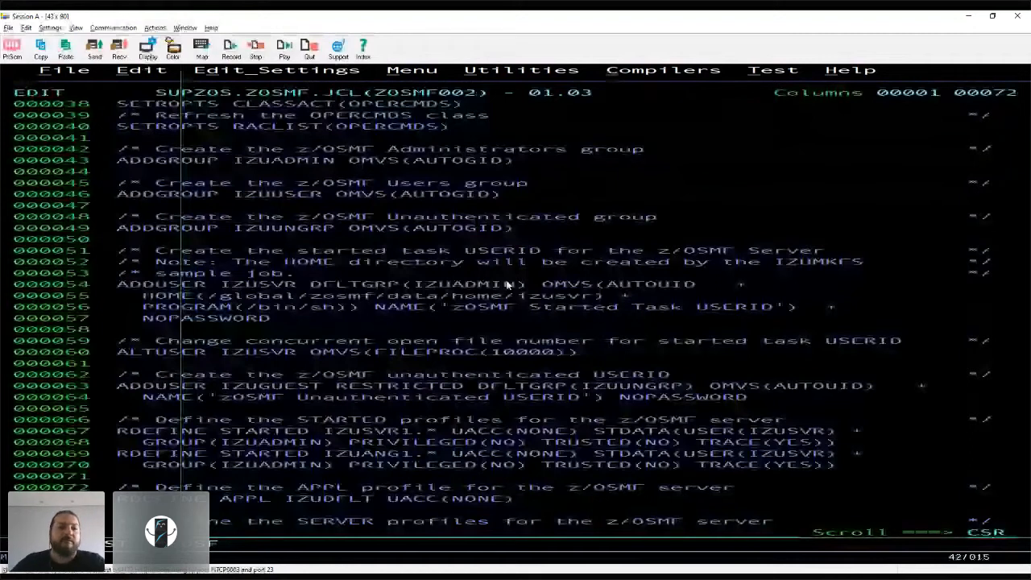
key(F7)
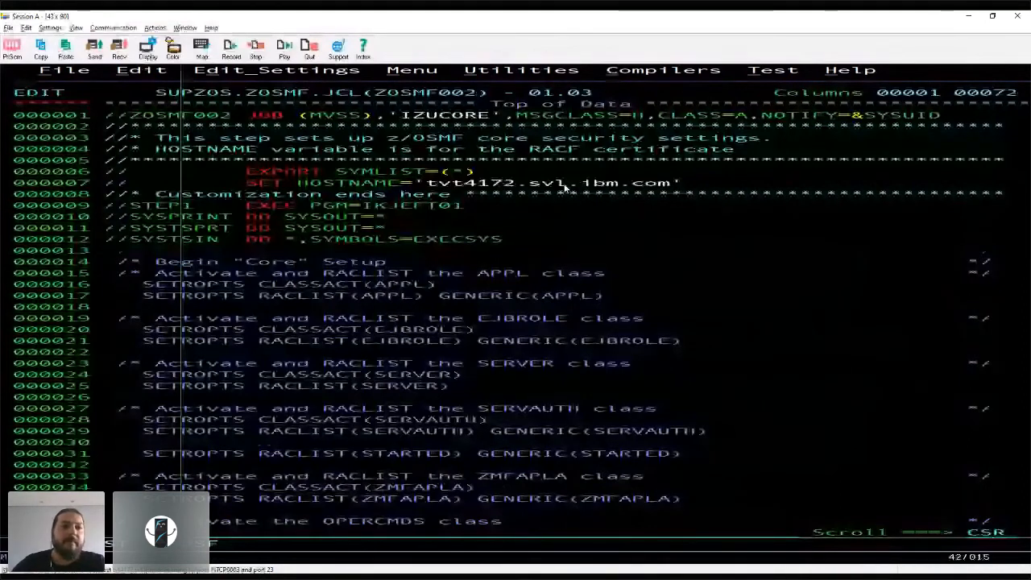
key(Return)
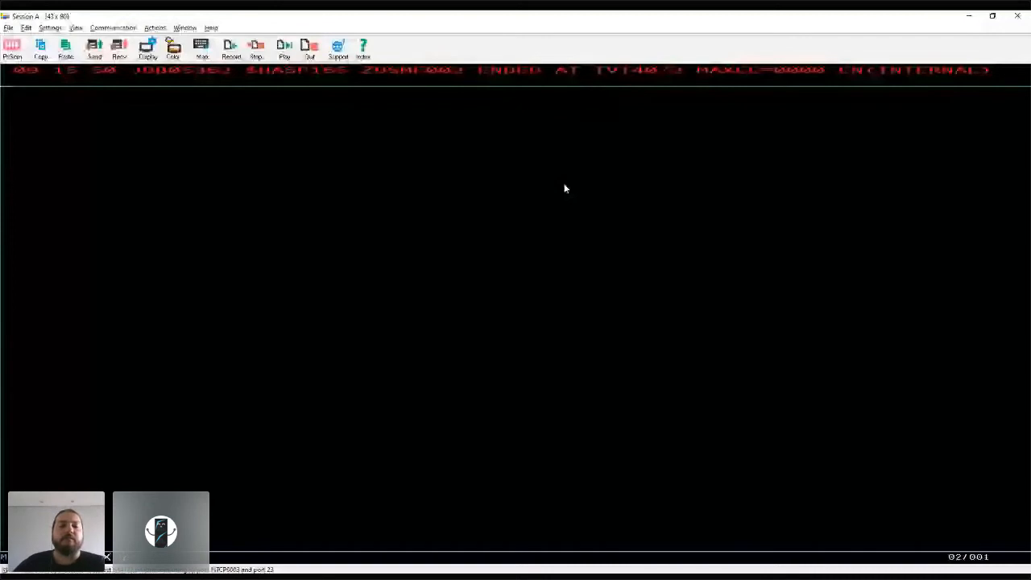
- Scroll through the ZOSMF002 job log messages in SDSF, then return to the SUPZOS.ZOSMF.JCL member list
key(Return)
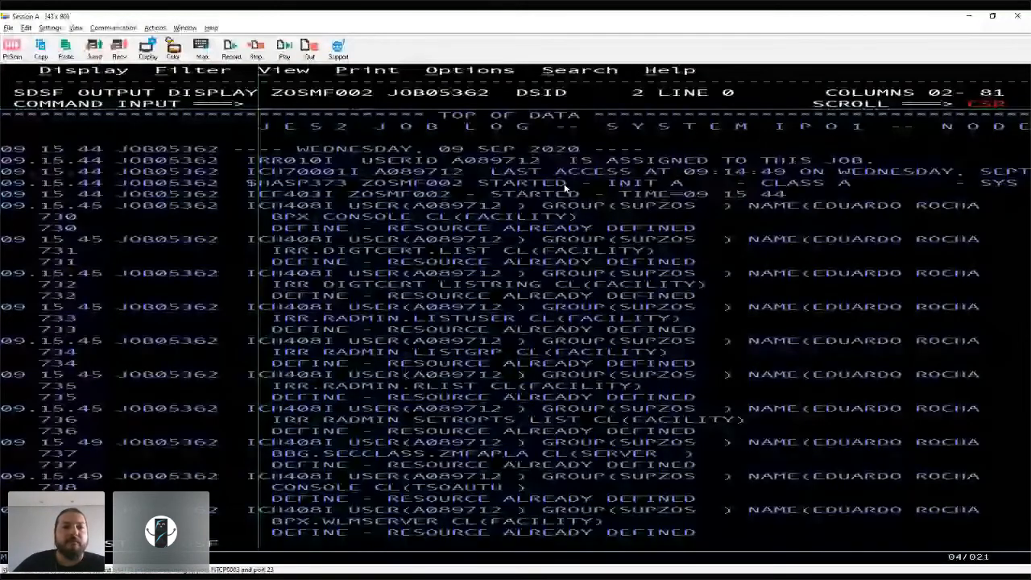
scroll(431, 240, down, 2)
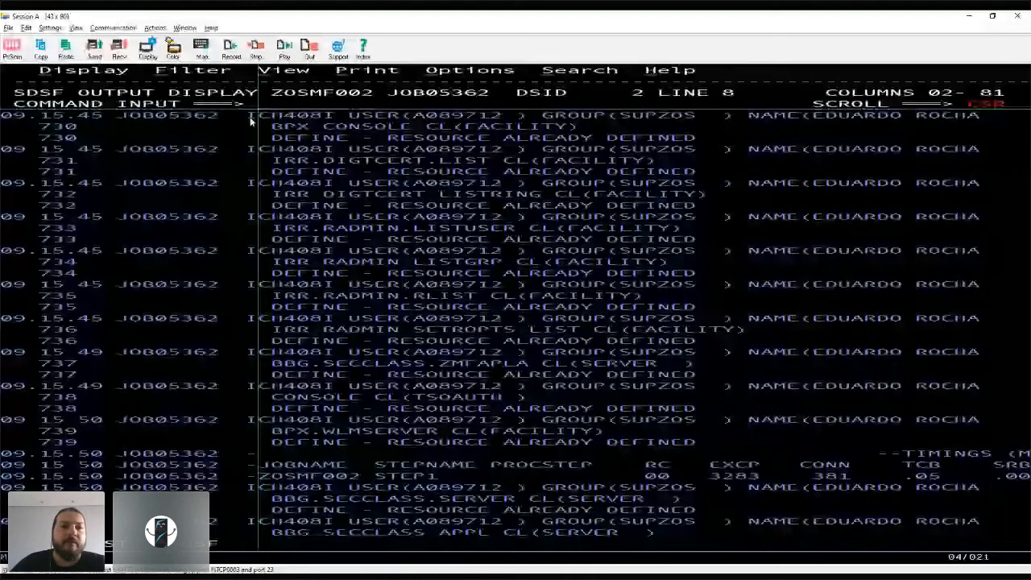
drag(249, 119, 748, 447)
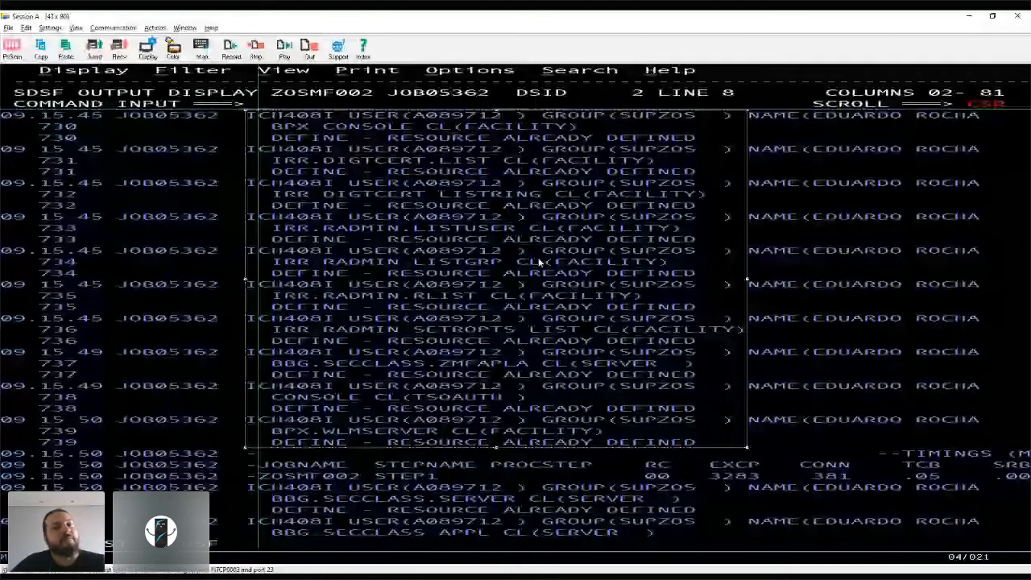
click(463, 170)
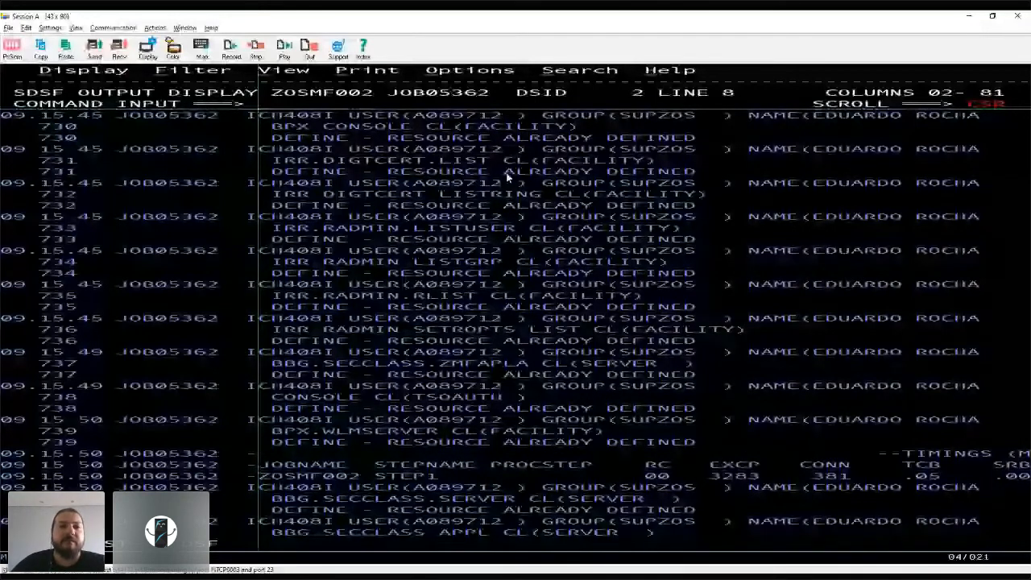
scroll(544, 395, down, 1)
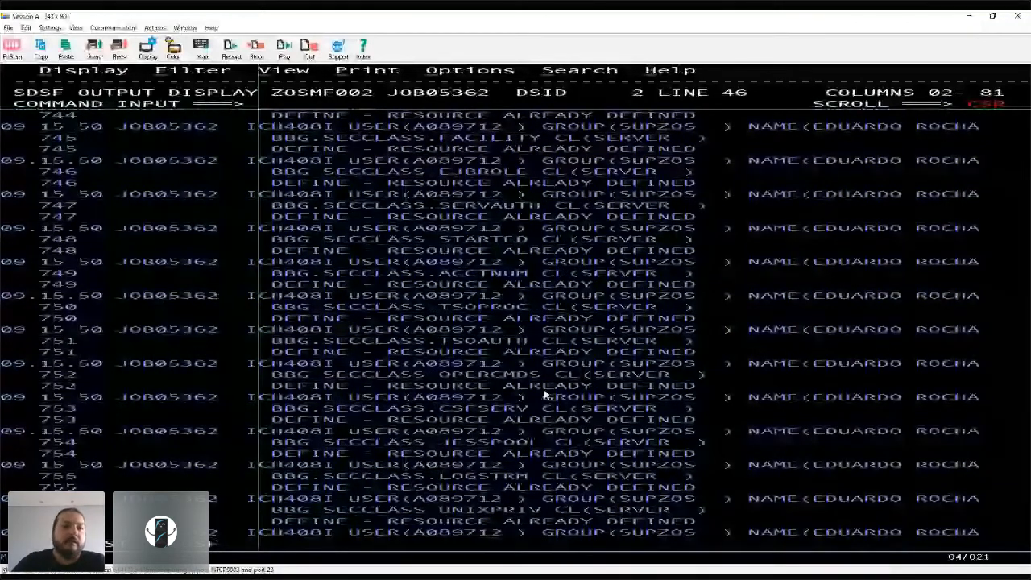
scroll(503, 296, up, 1)
scroll(503, 295, down, 1)
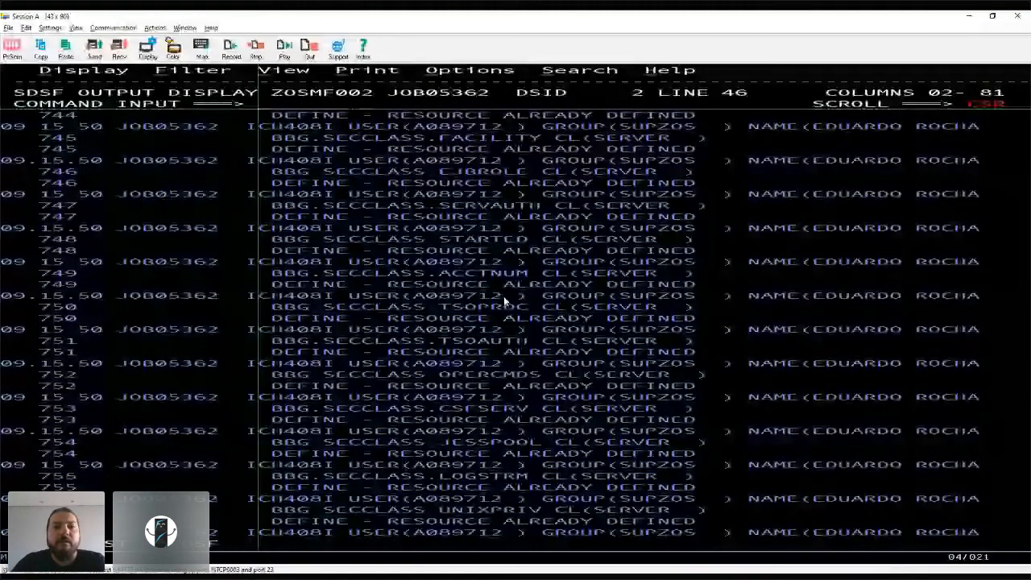
scroll(505, 300, up, 1)
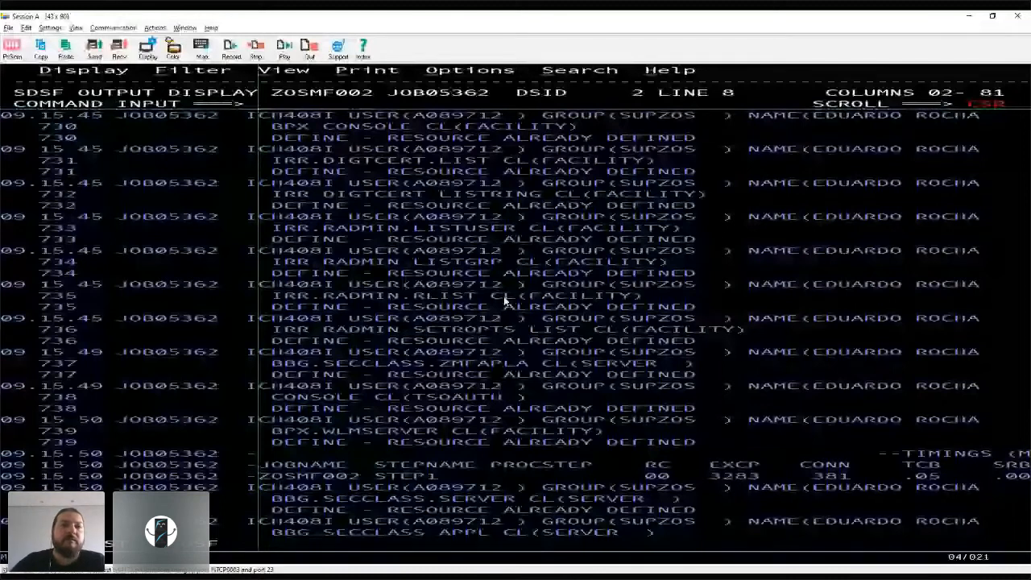
scroll(504, 296, up, 1)
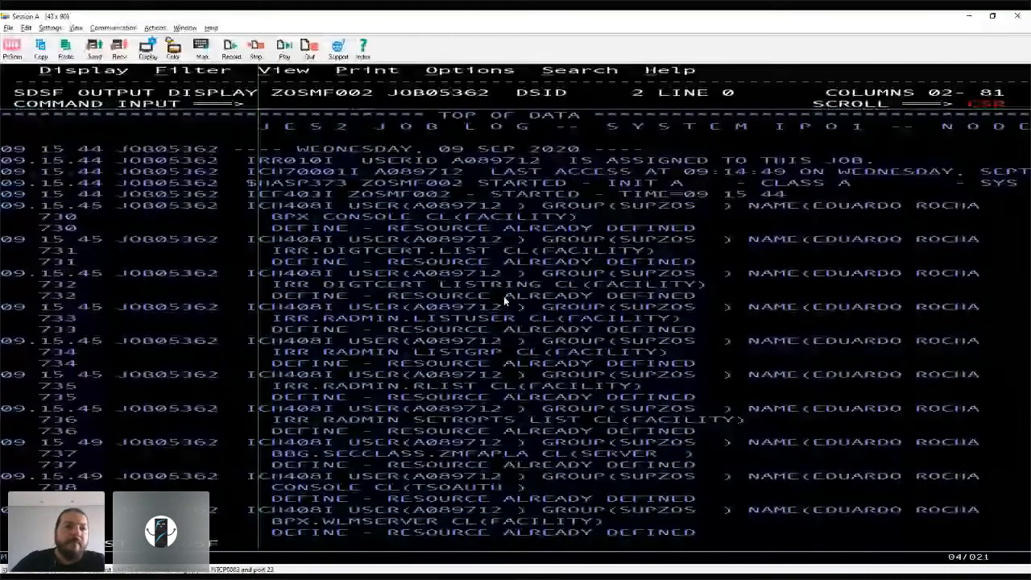
key(F3)
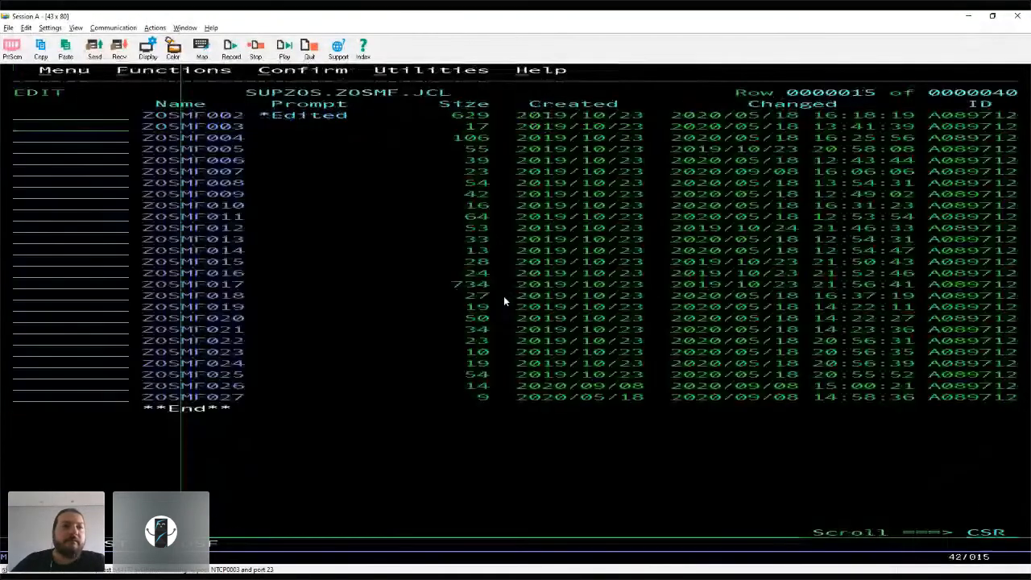
- Open ZOSMF003, review its ENF83 signal lines 14–15, and submit it as JOB05363
key(Down)
text(e)
key(Return)
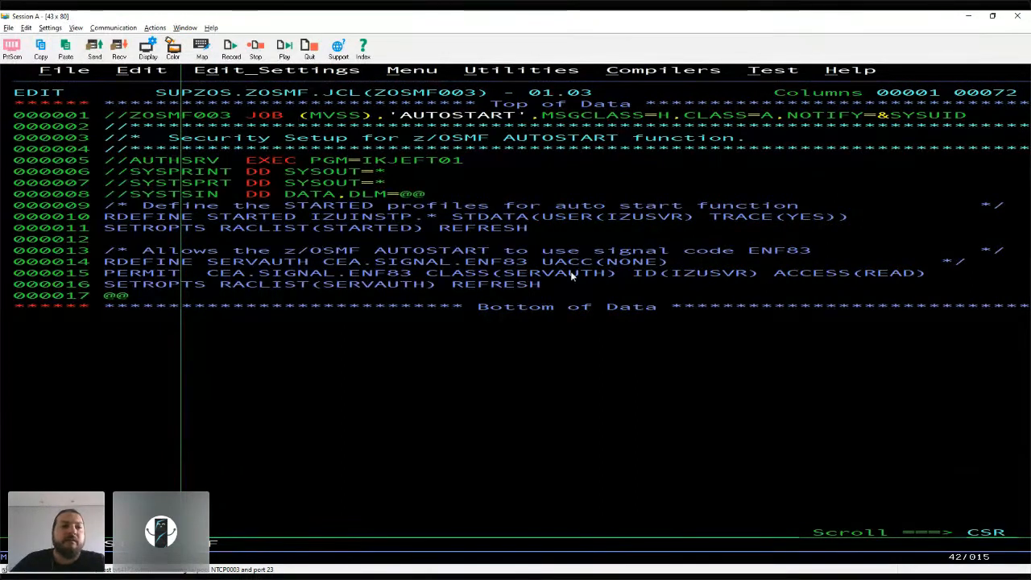
drag(110, 268, 996, 292)
click(786, 359)
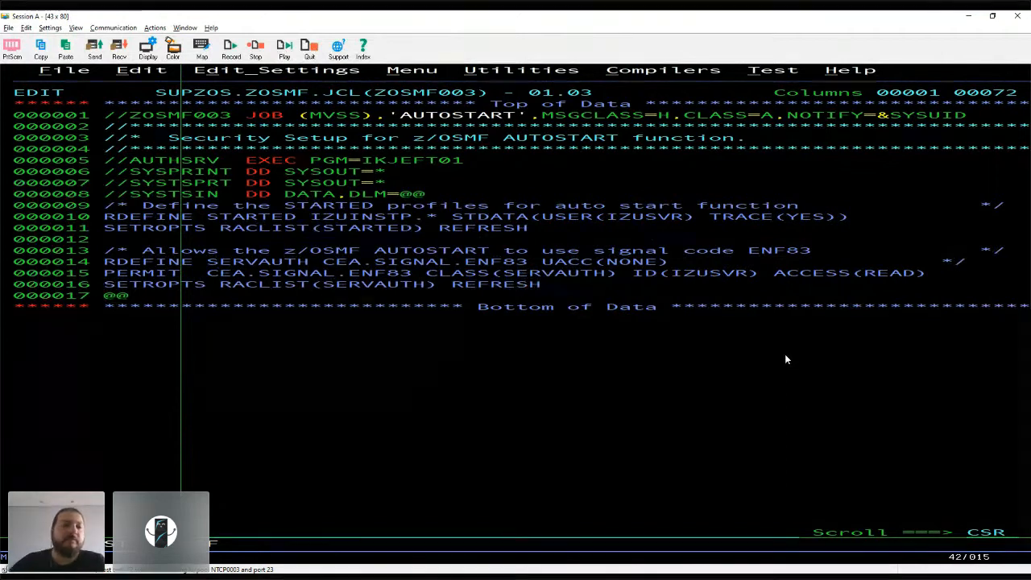
text(sub)
key(Return)
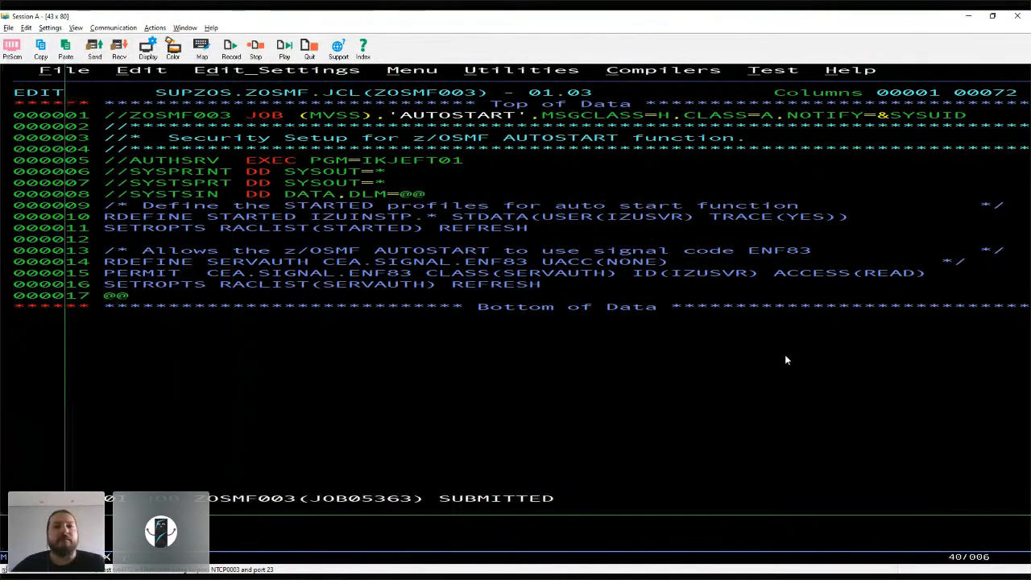
- Dismiss the ZOSMF003 job-ended notice, check its SDSF job log for RC=0000, then close it
key(Return)
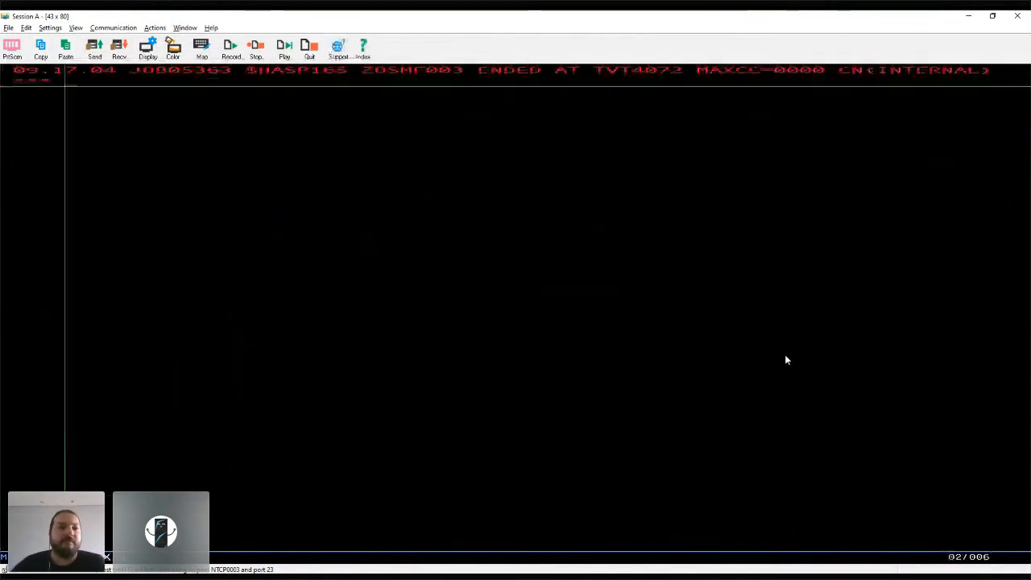
key(Return)
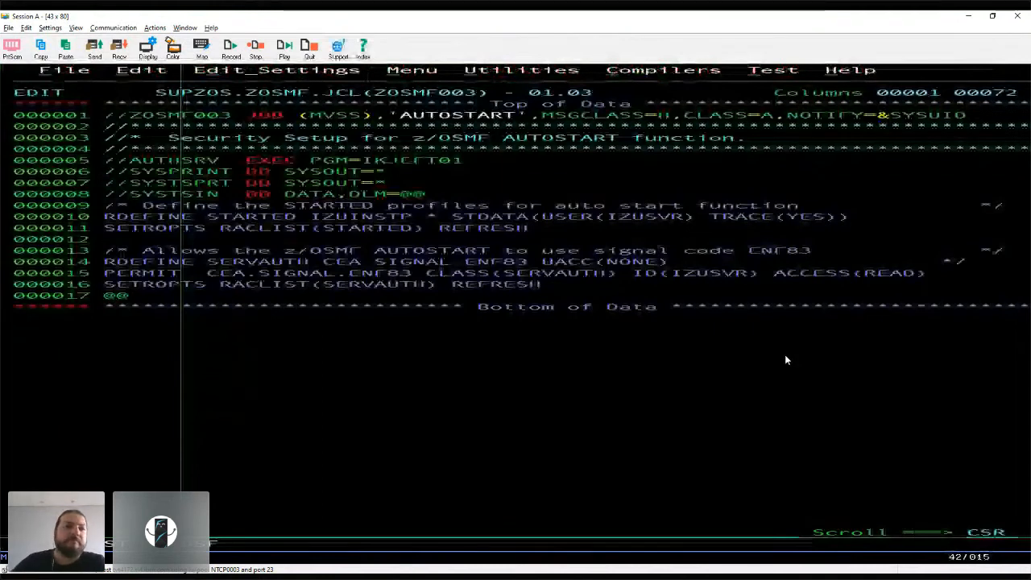
key(Return)
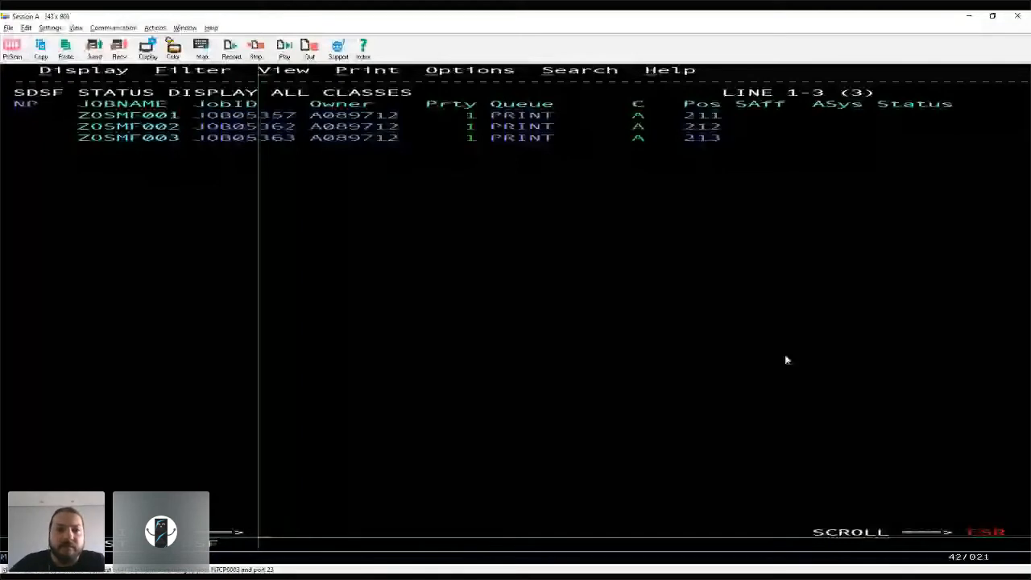
key(Return)
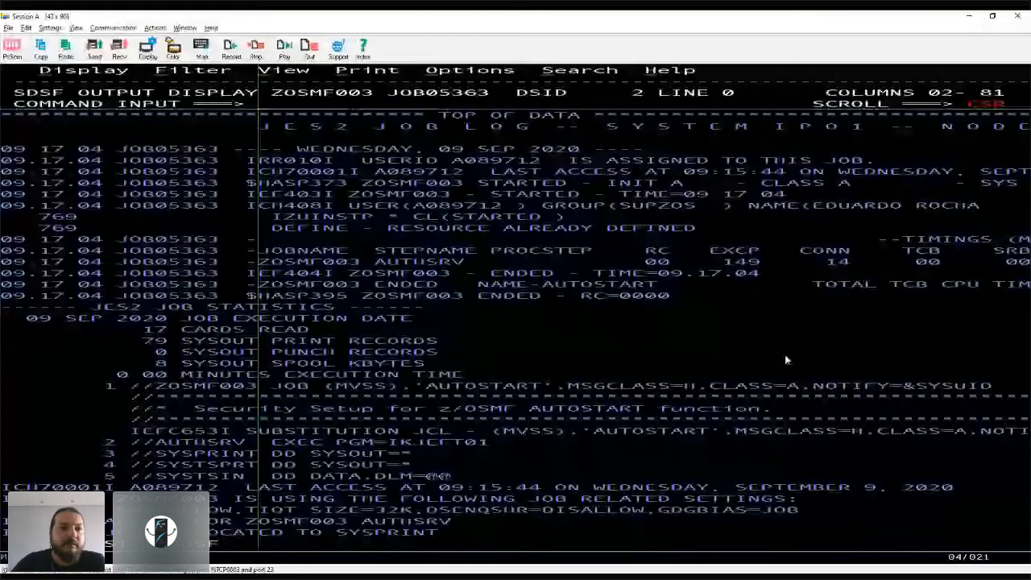
key(F3)
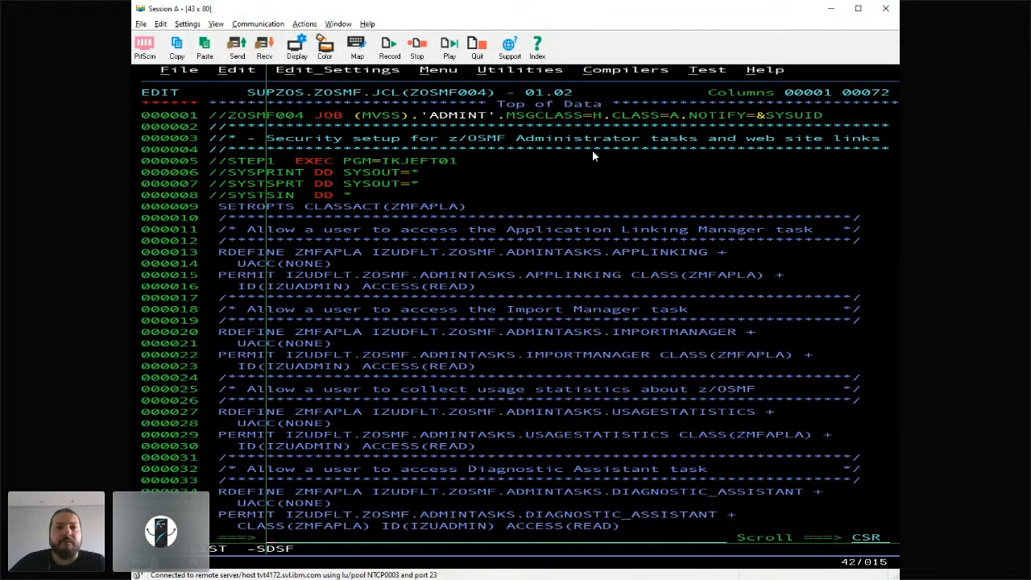
click(453, 217)
key(Up)
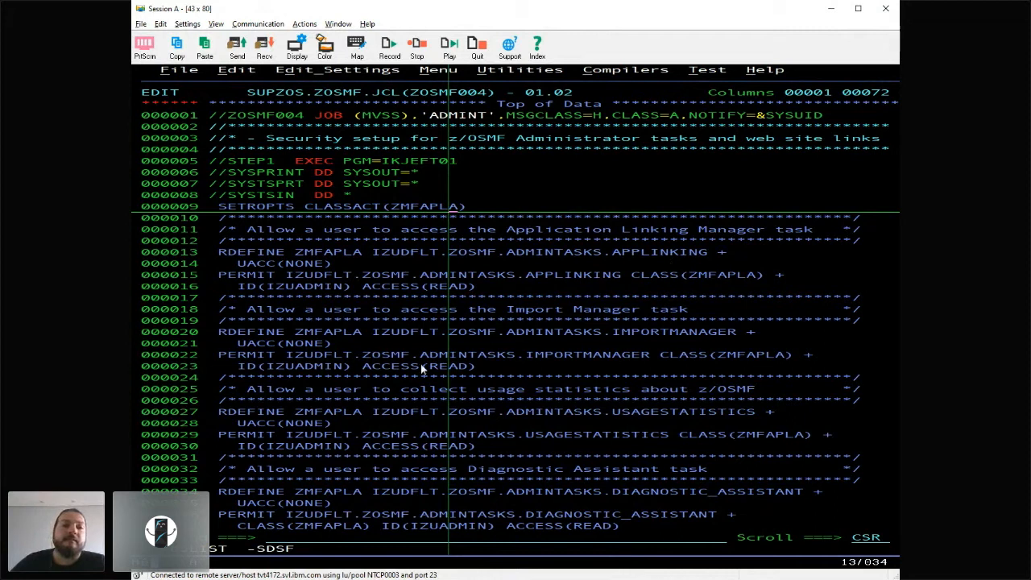
key(F8)
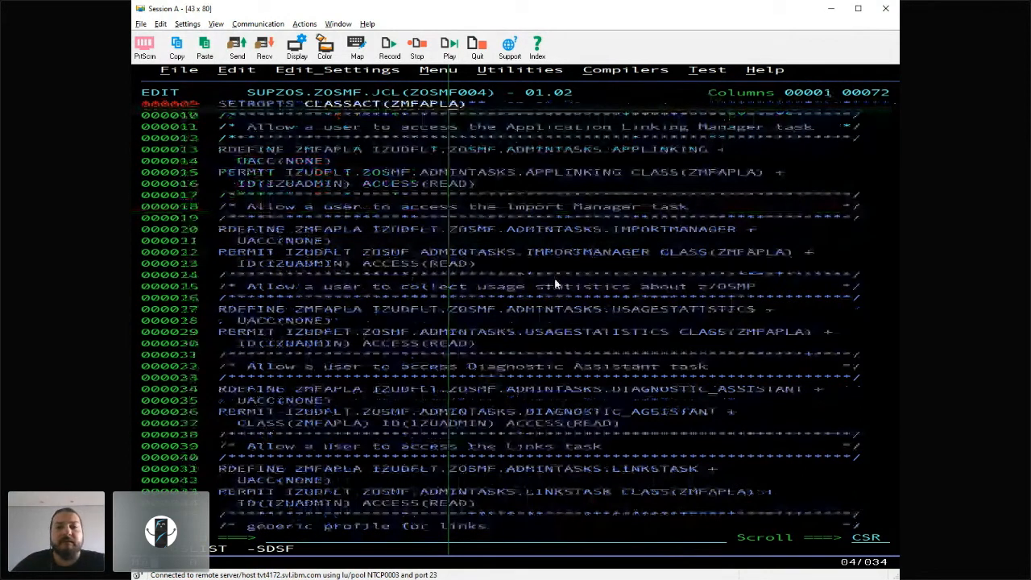
key(F8)
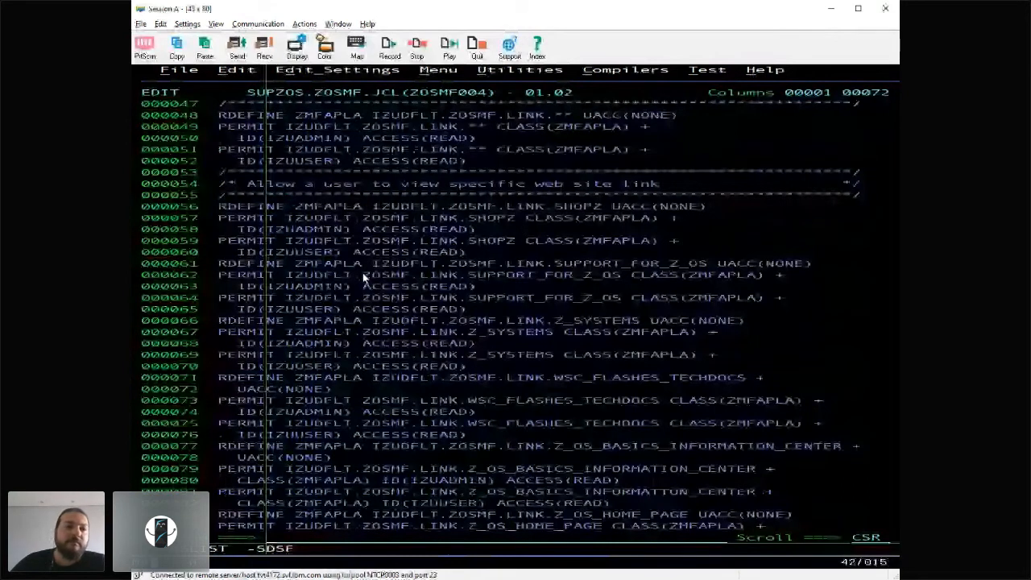
key(F7)
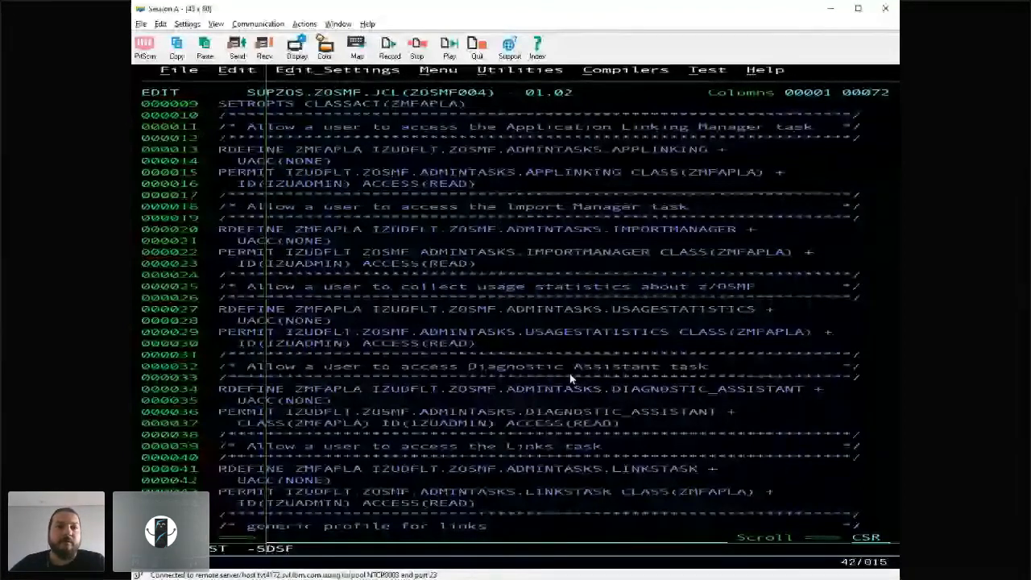
- Submit ZOSMF004 and open its JOB05364 output from the SDSF job status list
key(Return)
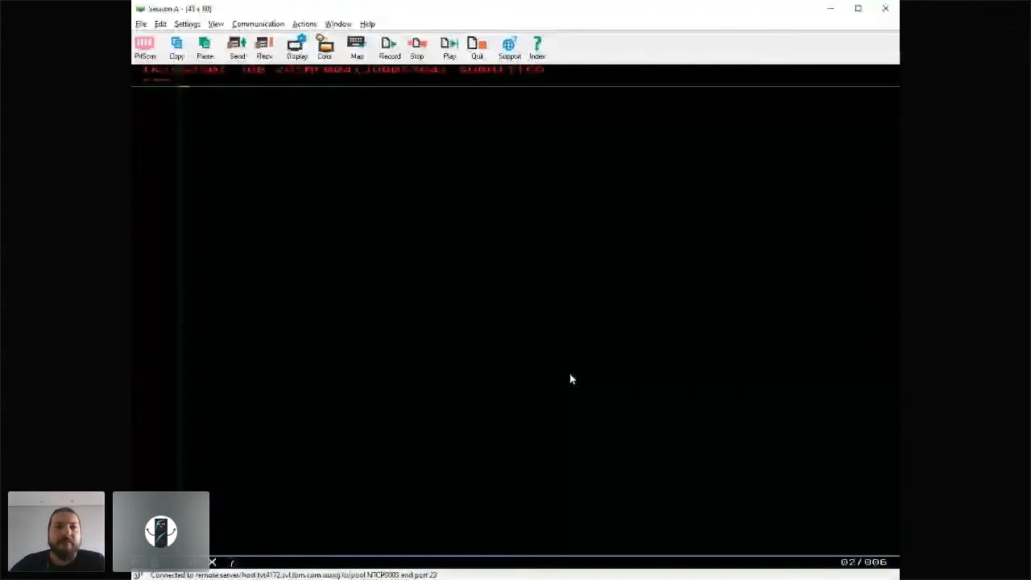
key(Return)
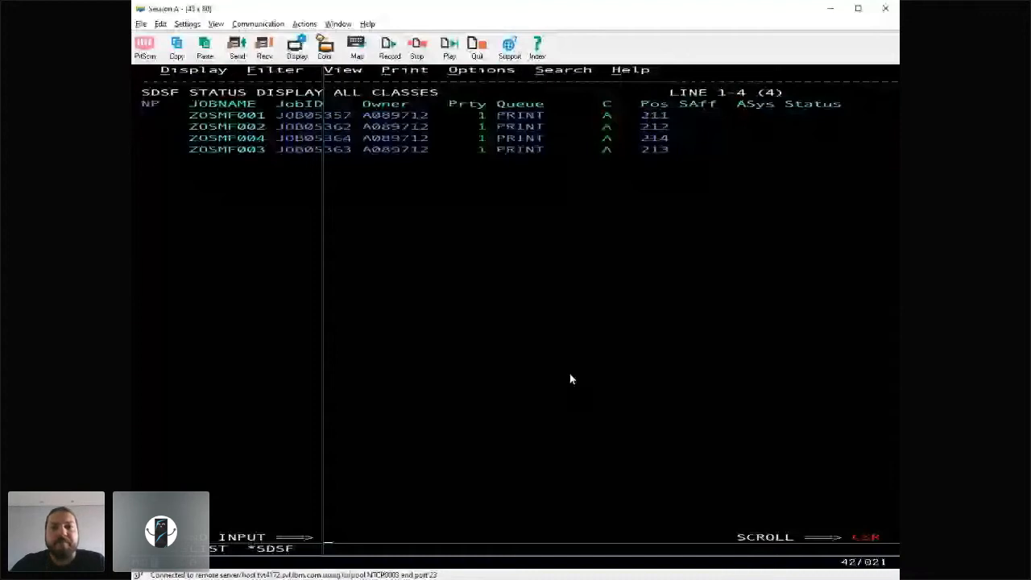
key(shift+Tab)
key(shift+Tab)
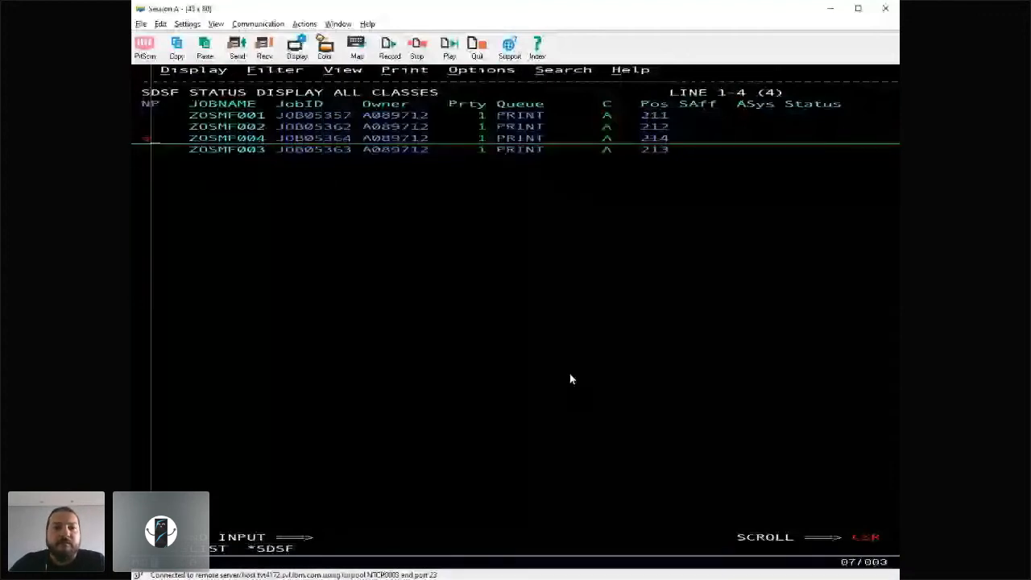
text(s)
key(Return)
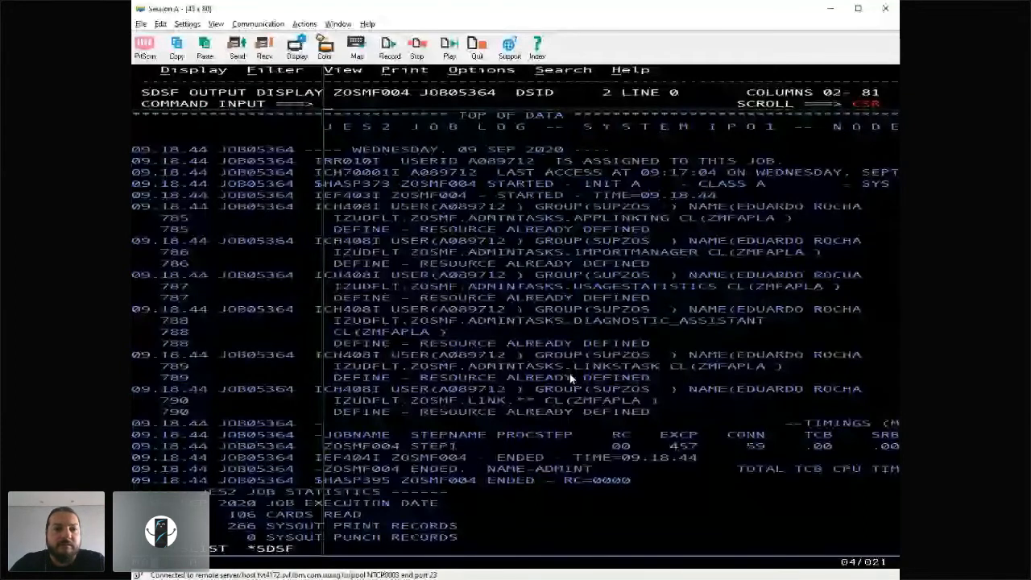
- Confirm ZOSMF004 ended with RC=0000, then return to the SUPZOS.ZOSMF.JCL member list
key(F8)
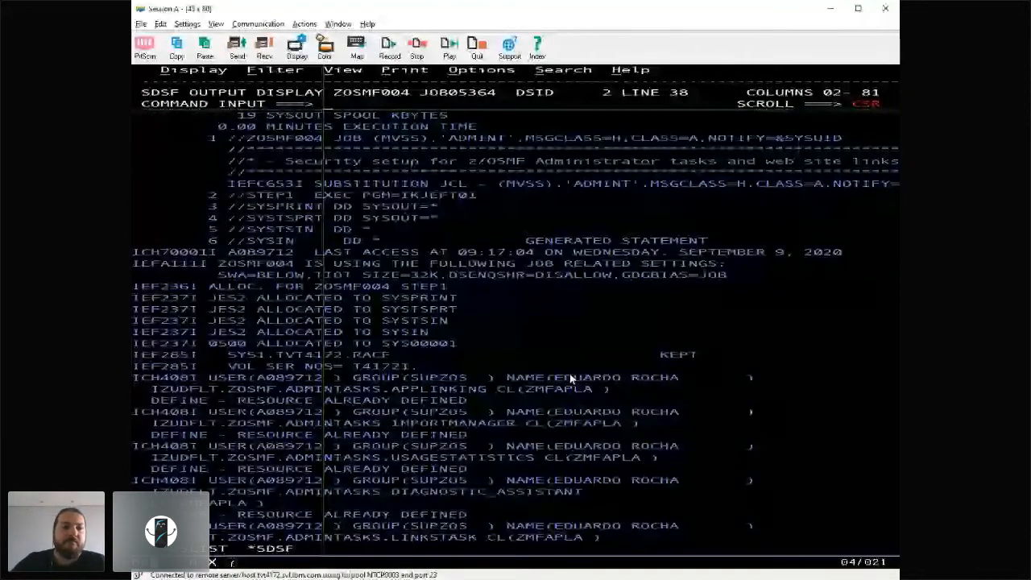
key(F3)
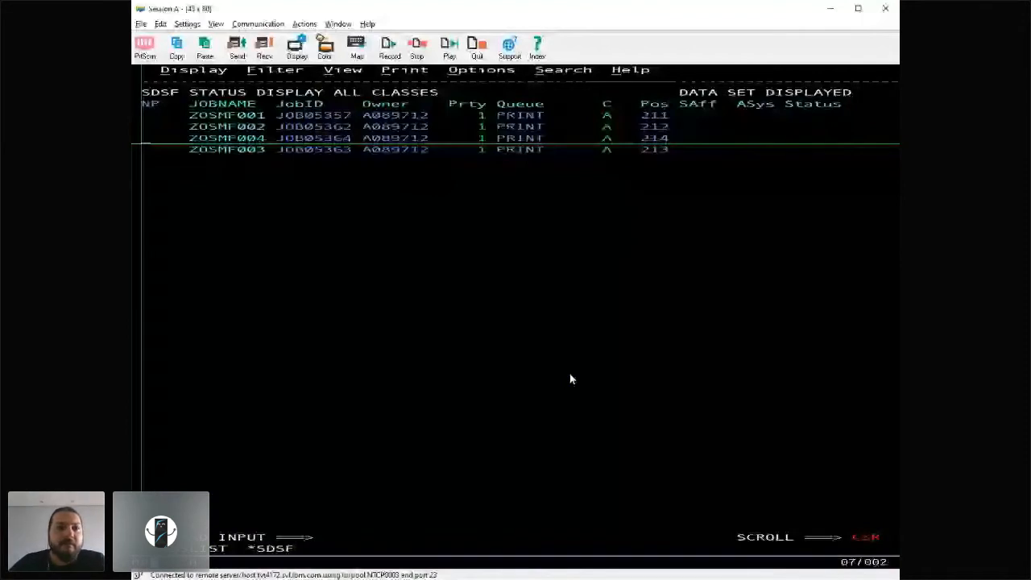
key(F3)
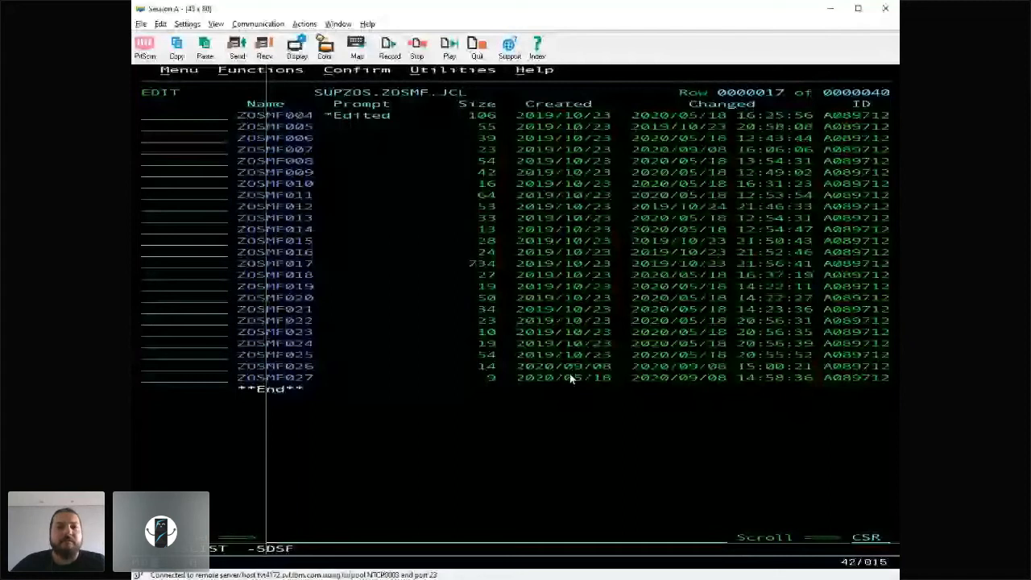
- Open member ZOSMF005, the IZUCASEC security job, and review its JCL from top to bottom
key(Return)
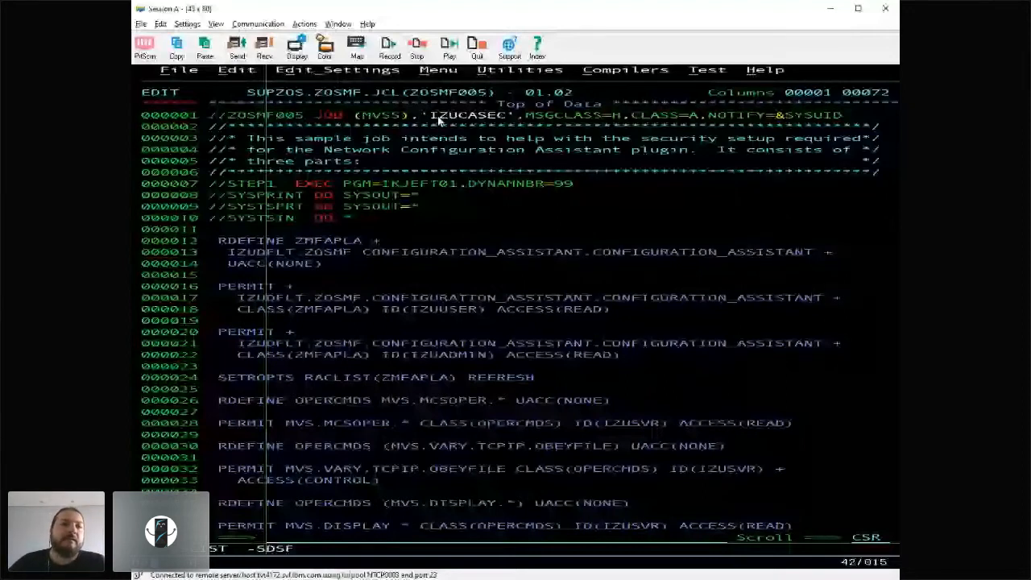
drag(427, 110, 494, 130)
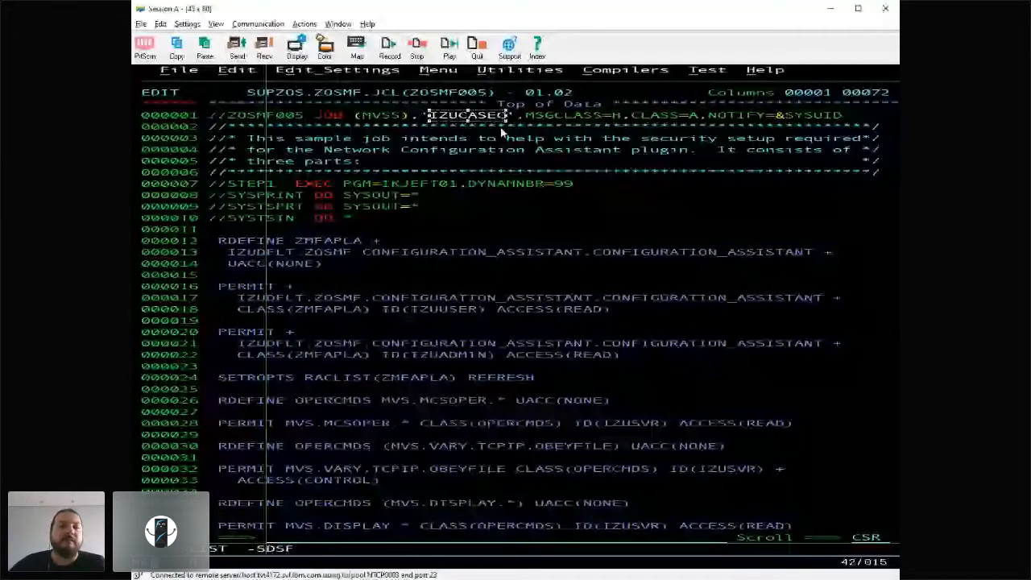
click(449, 129)
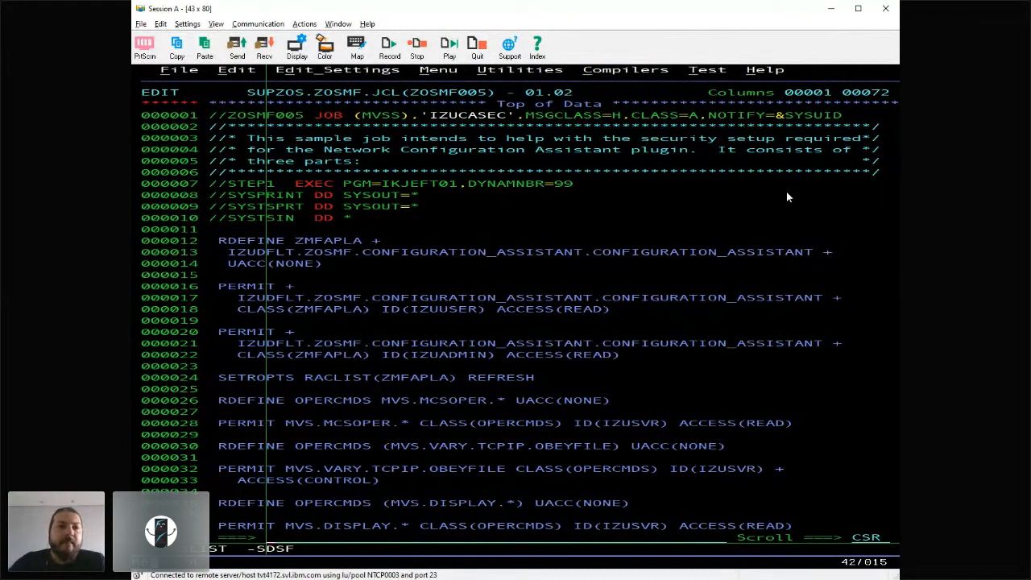
key(F8)
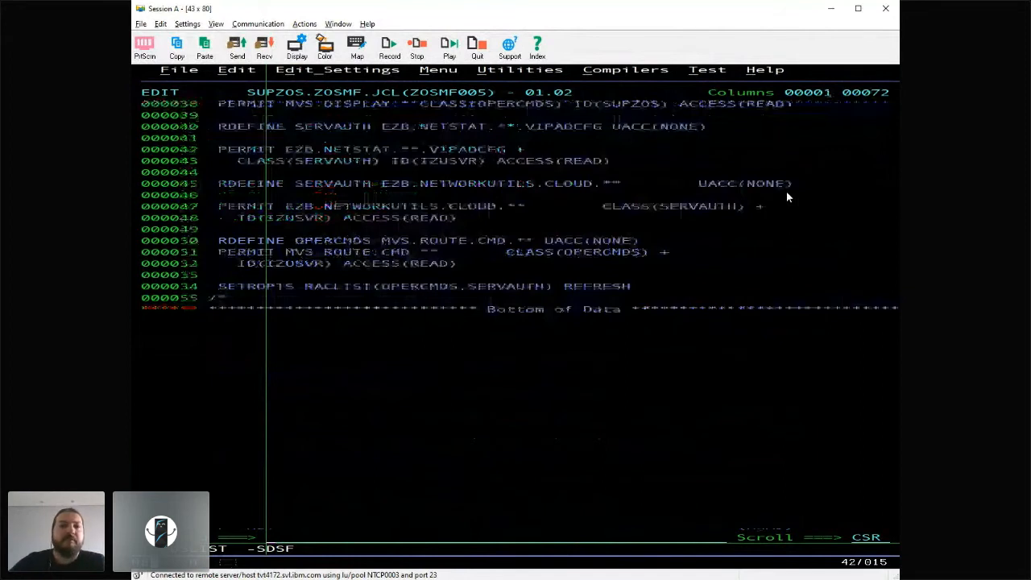
key(F7)
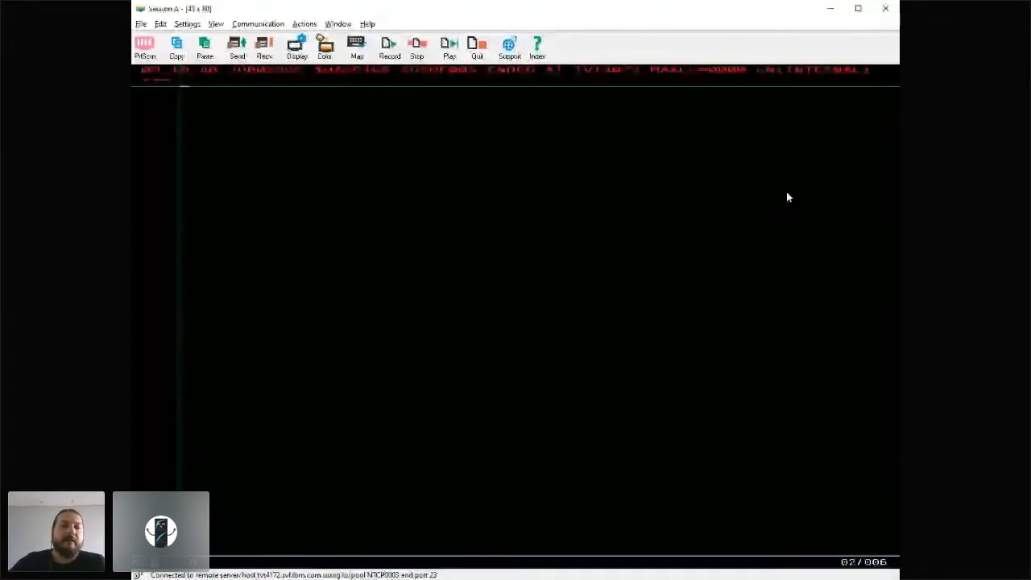
- Refresh the SDSF job list and open the ZOSMF005 job output
key(Return)
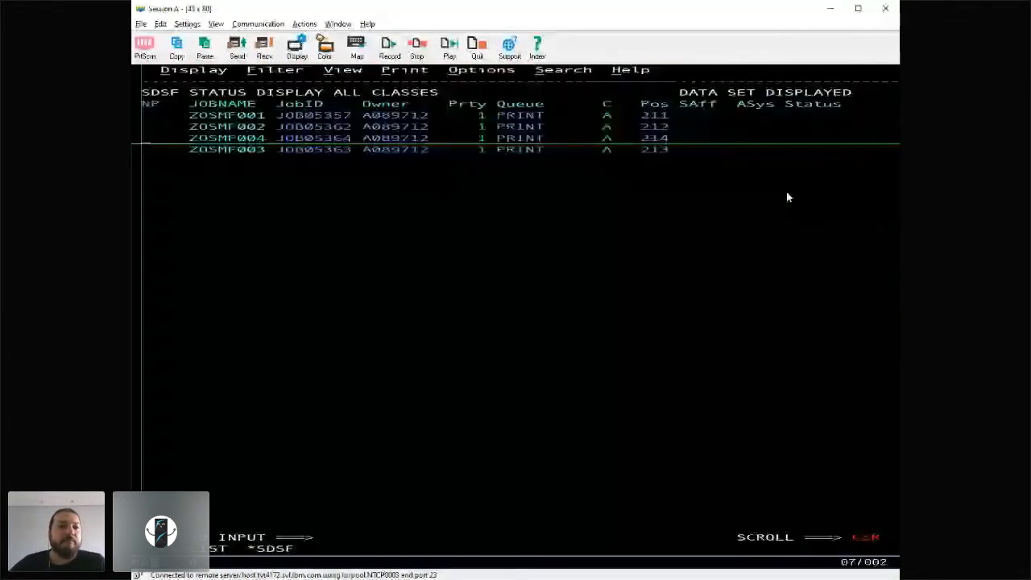
key(Return)
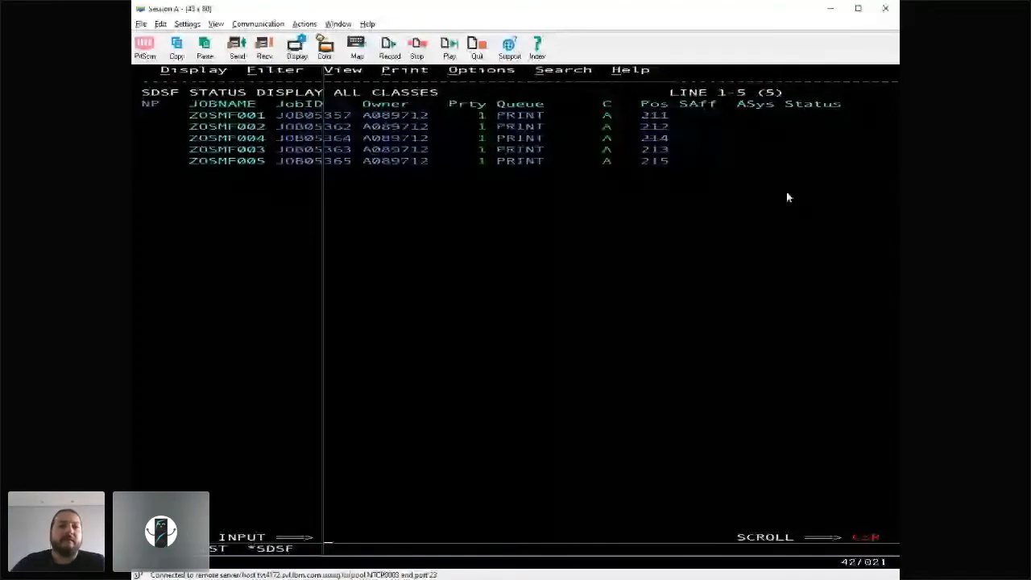
key(Return)
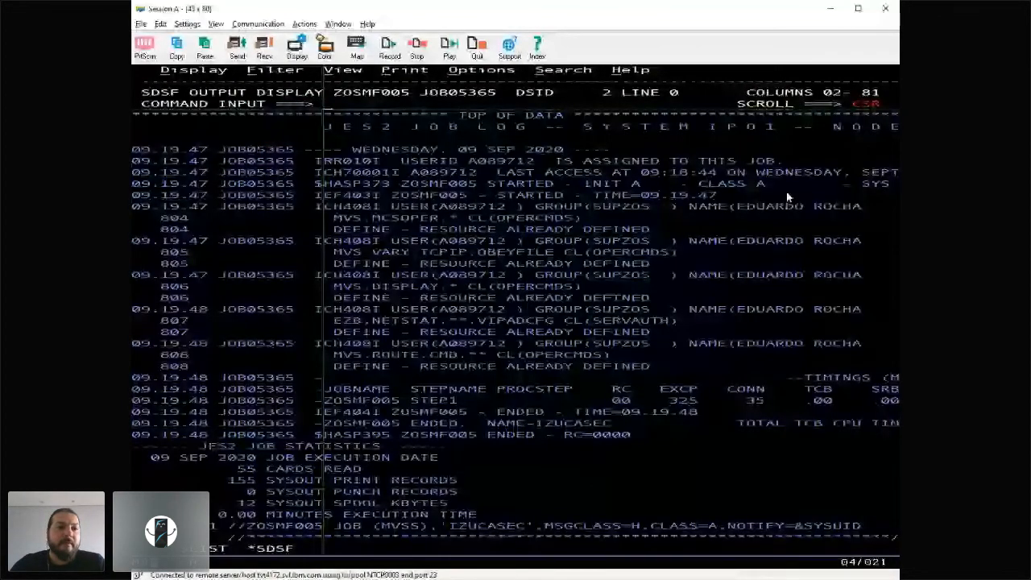
key(F8)
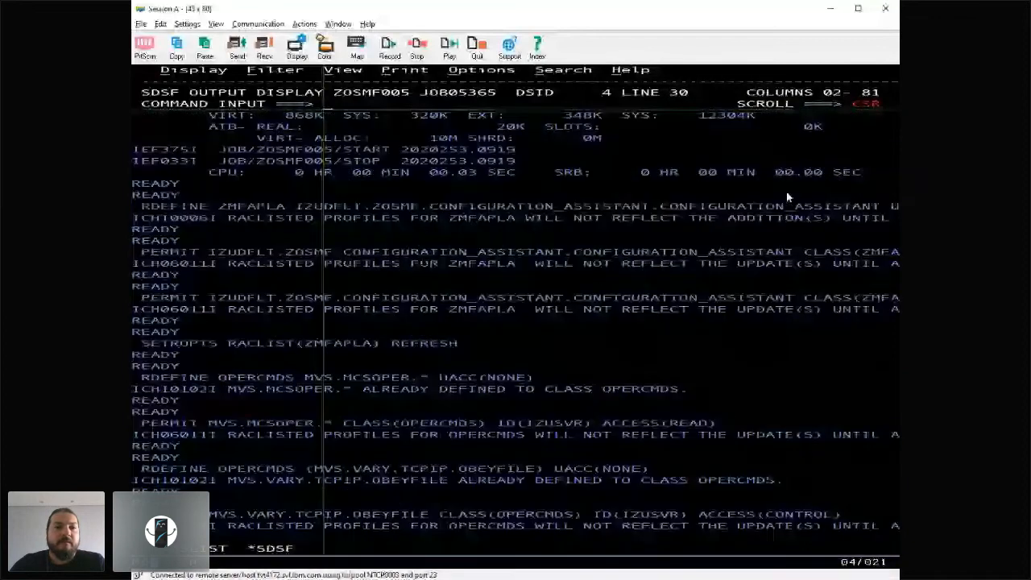
- Page through the ZOSMF005 output to confirm RC=0000, then swap back to the member list
key(F8)
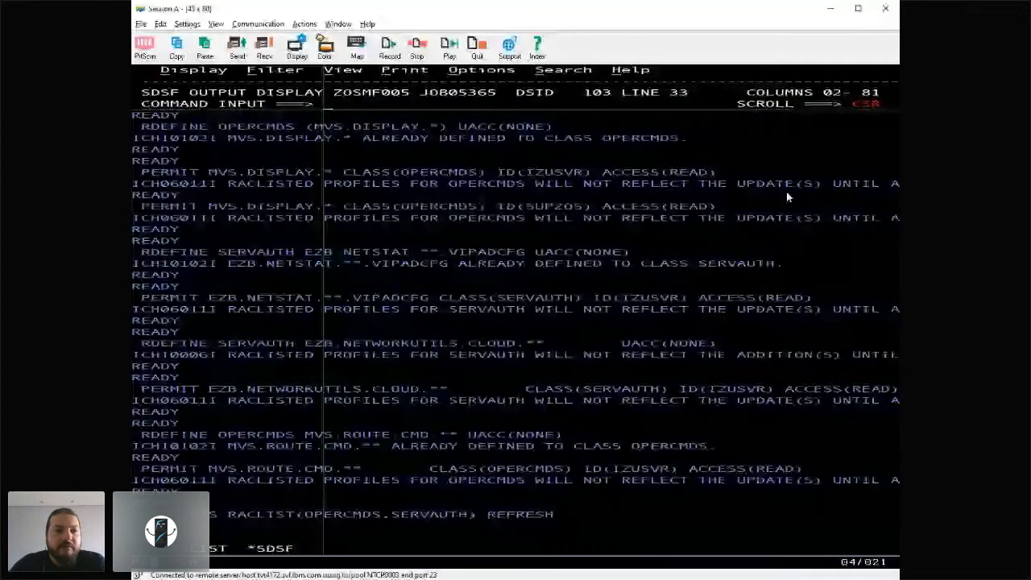
key(F7)
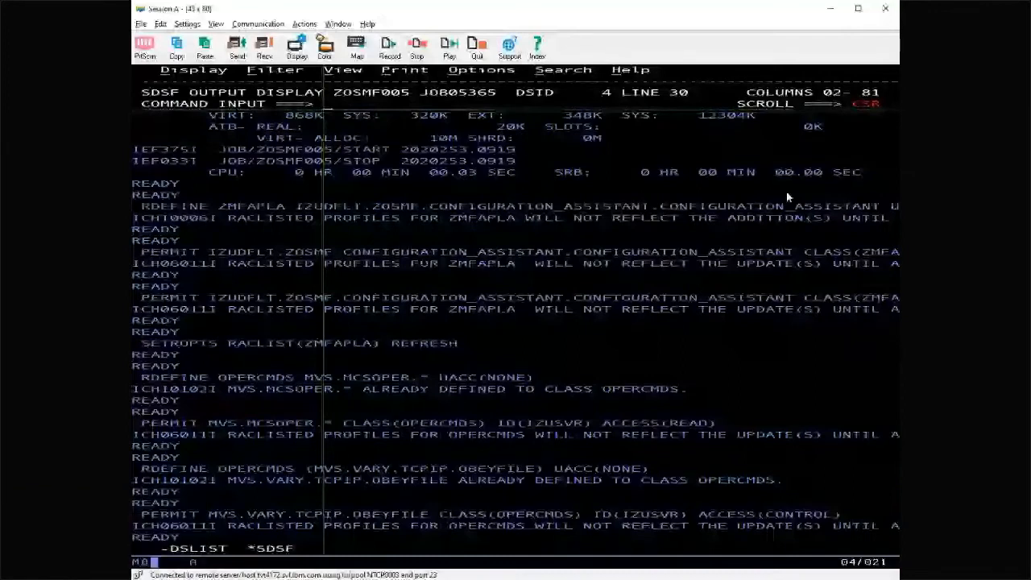
key(F8)
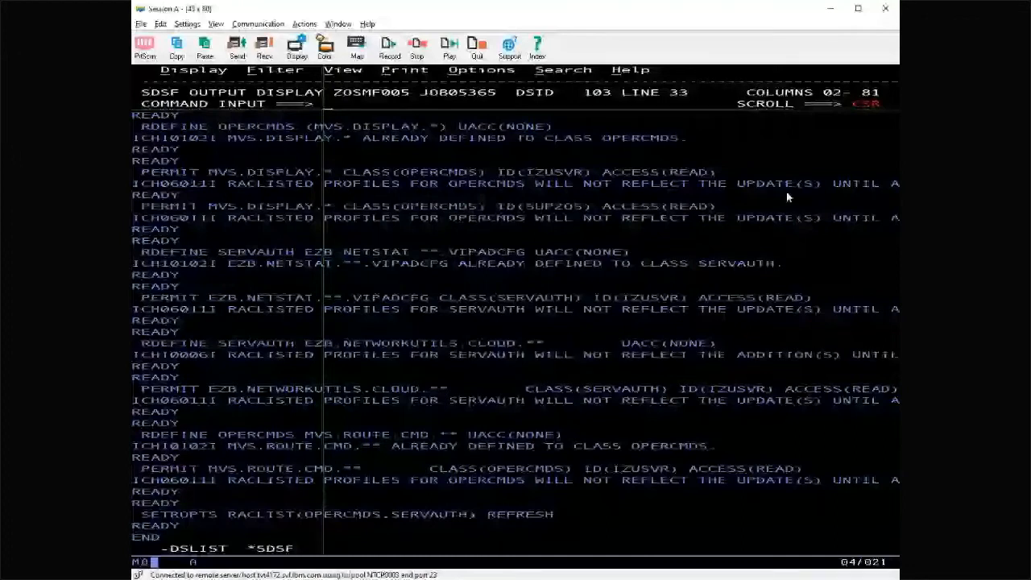
key(F9)
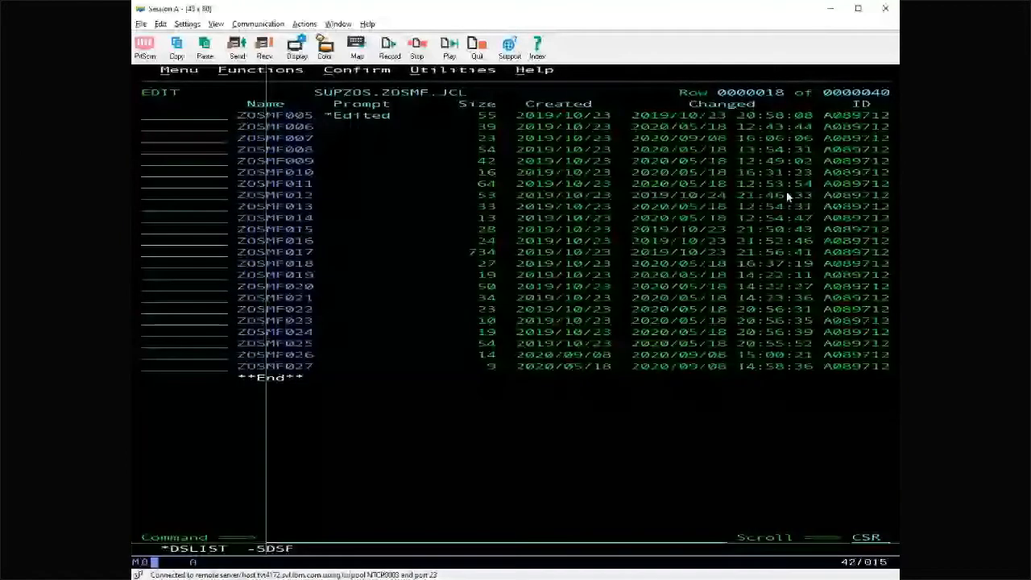
key(Home)
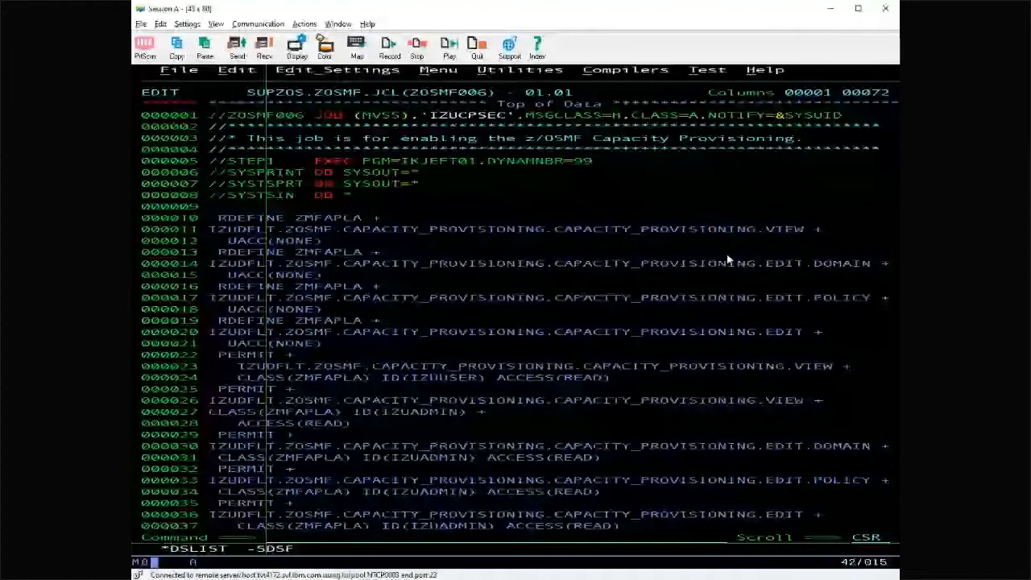
- Submit ZOSMF006 and bring up the refreshed SDSF job status list
key(Return)
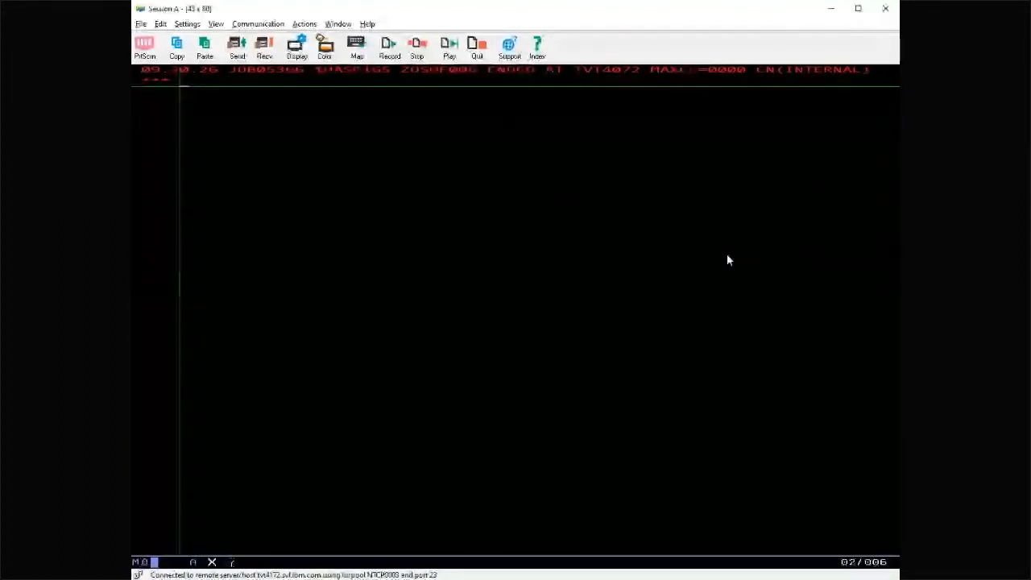
key(Return)
key(F3)
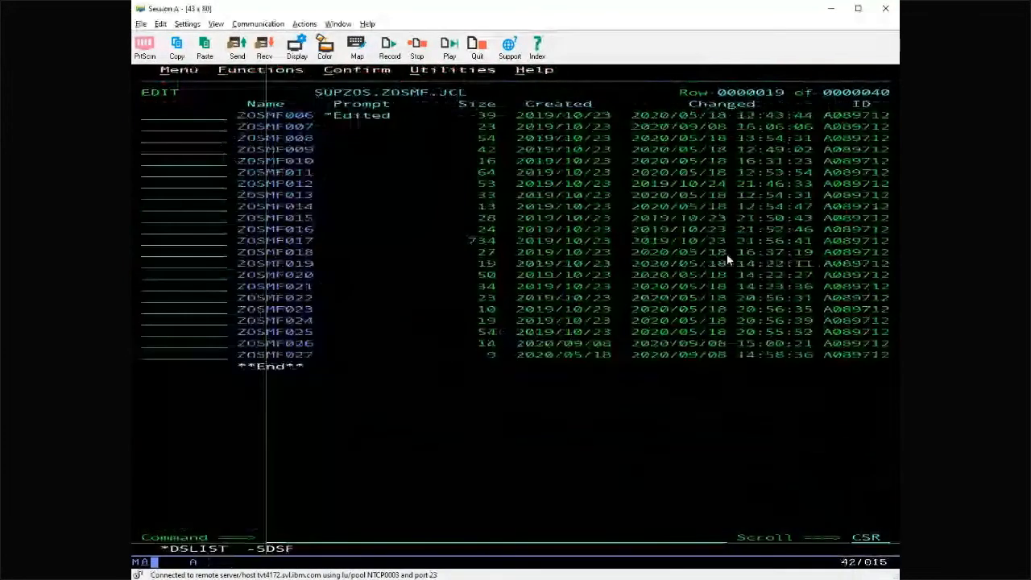
key(F9)
key(Return)
- Open the ZOSMF006 job output and confirm it ended with RC=0000
key(Down)
key(Down)
key(Down)
key(Down)
key(Down)
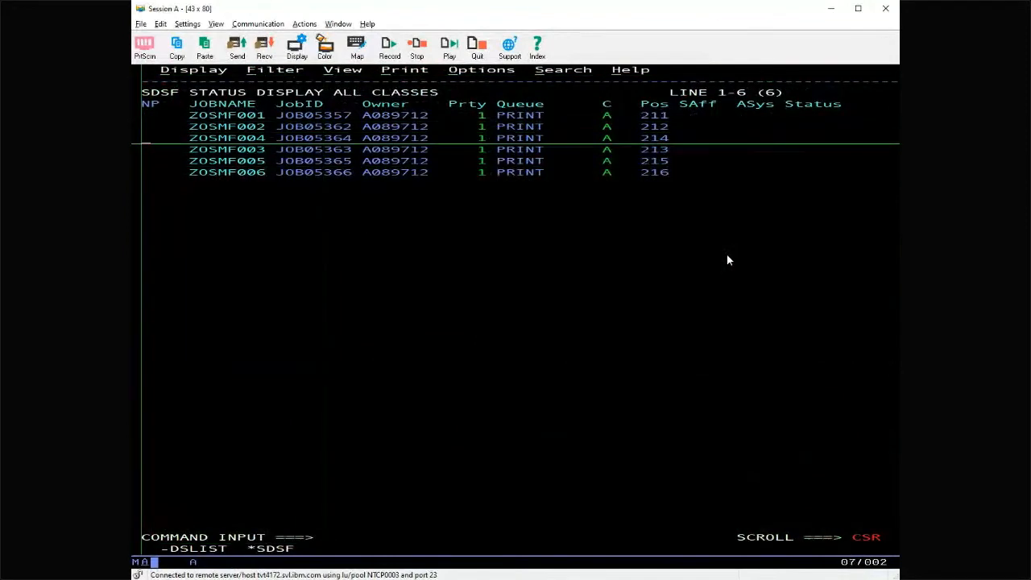
text(s)
key(Return)
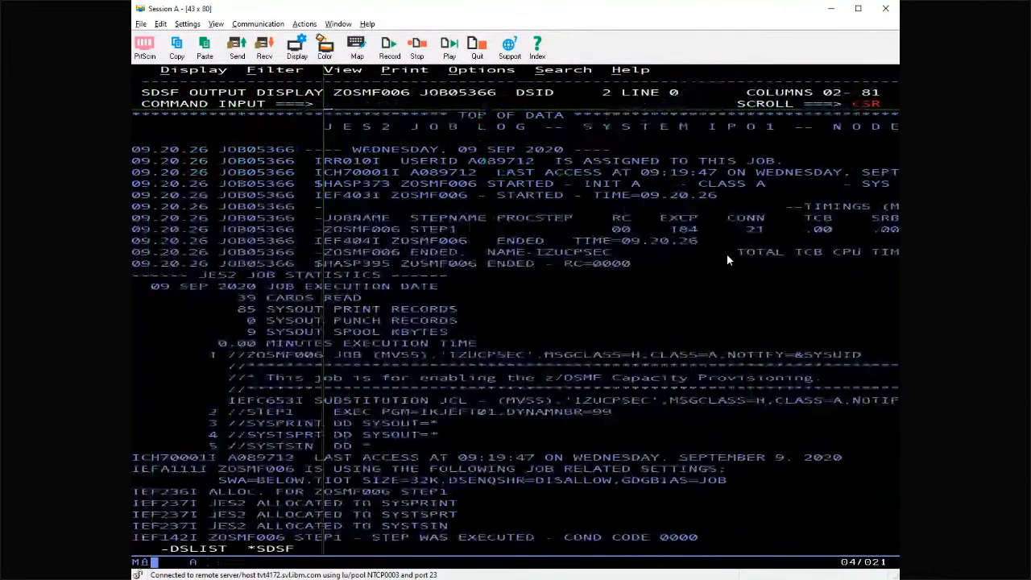
key(F8)
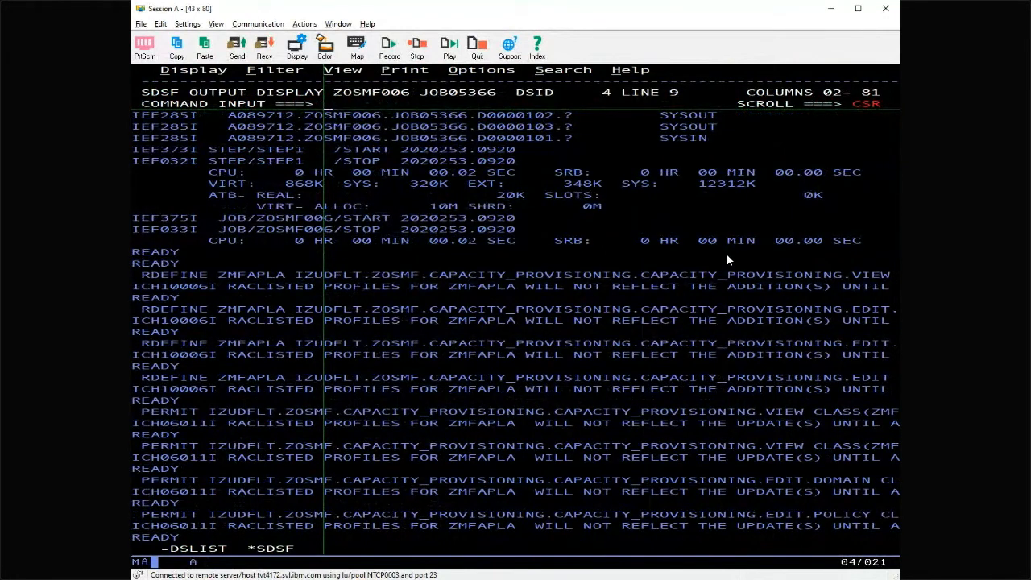
key(F8)
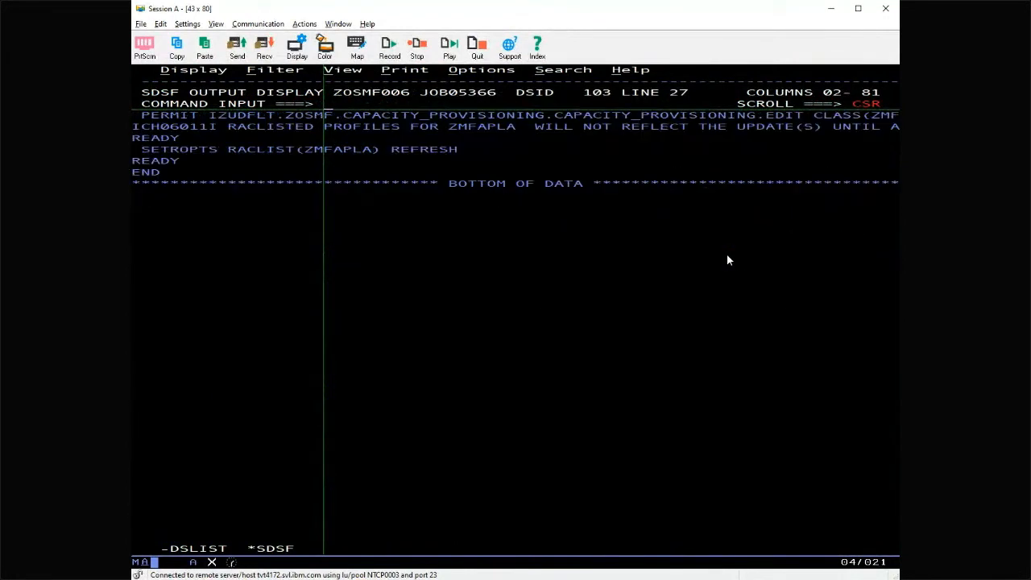
key(F3)
- Back in the member list, open ZOSMF007, the Discover CPC security JCL
key(F9)
key(Tab)
key(Tab)
key(Tab)
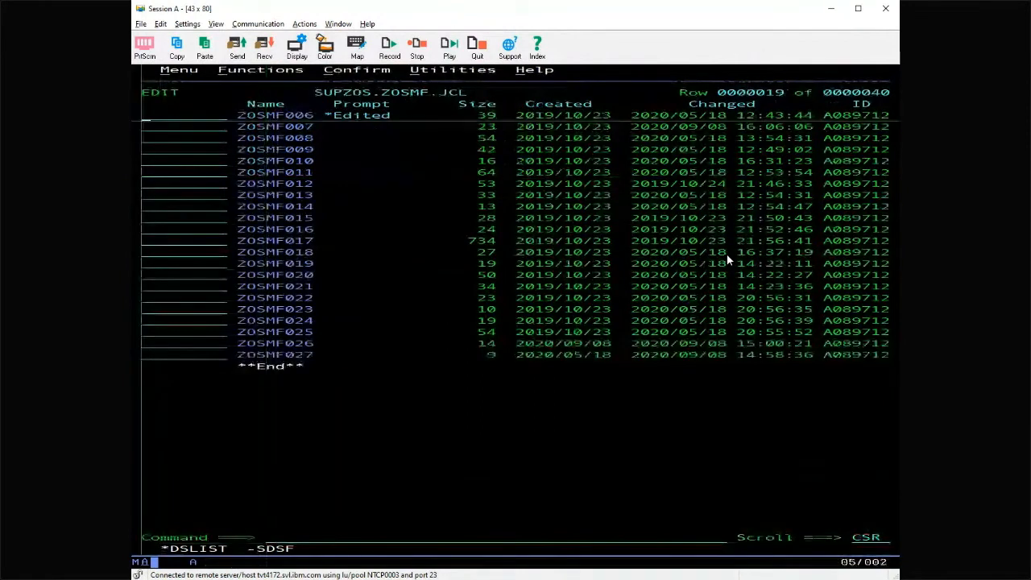
text(s)
key(Return)
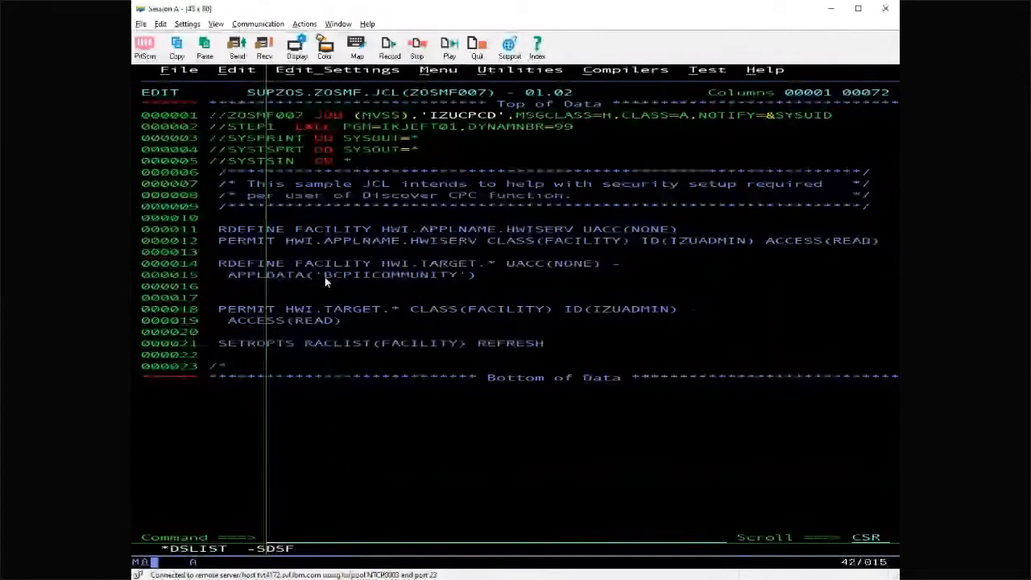
- Submit ZOSMF007 as JOB05367 with SUB and leave the editor
click(495, 266)
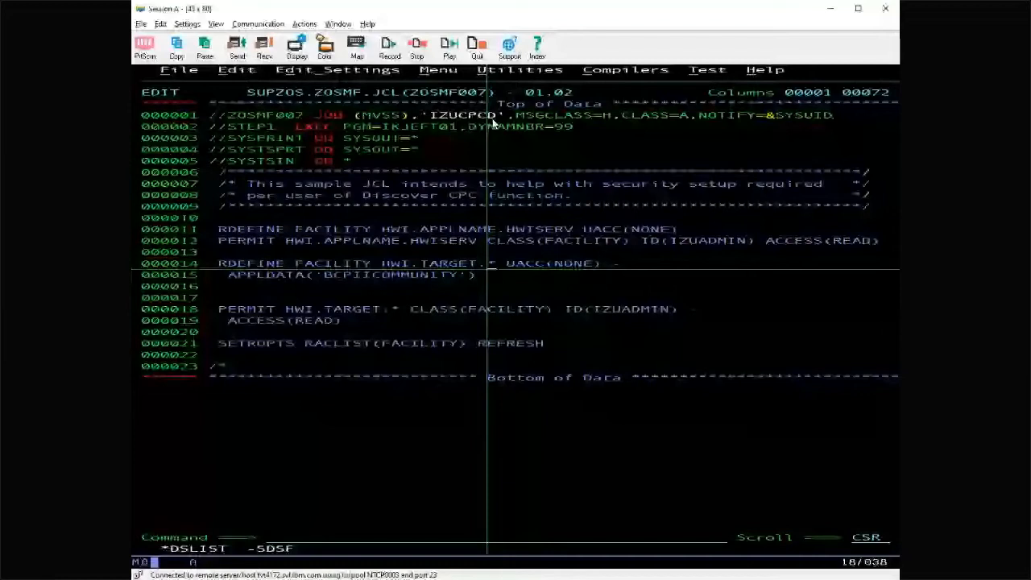
key(Home)
text(sub)
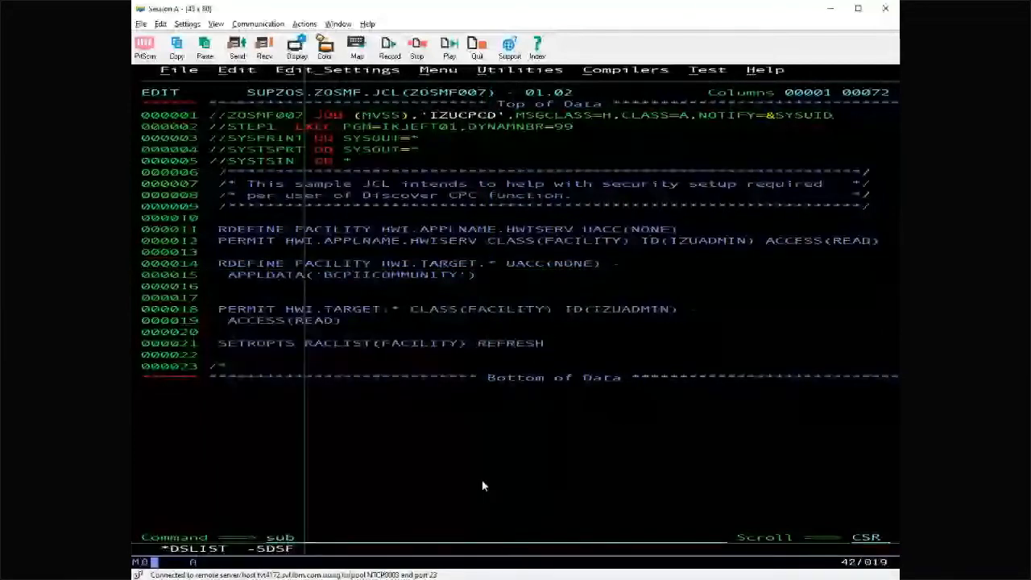
key(Return)
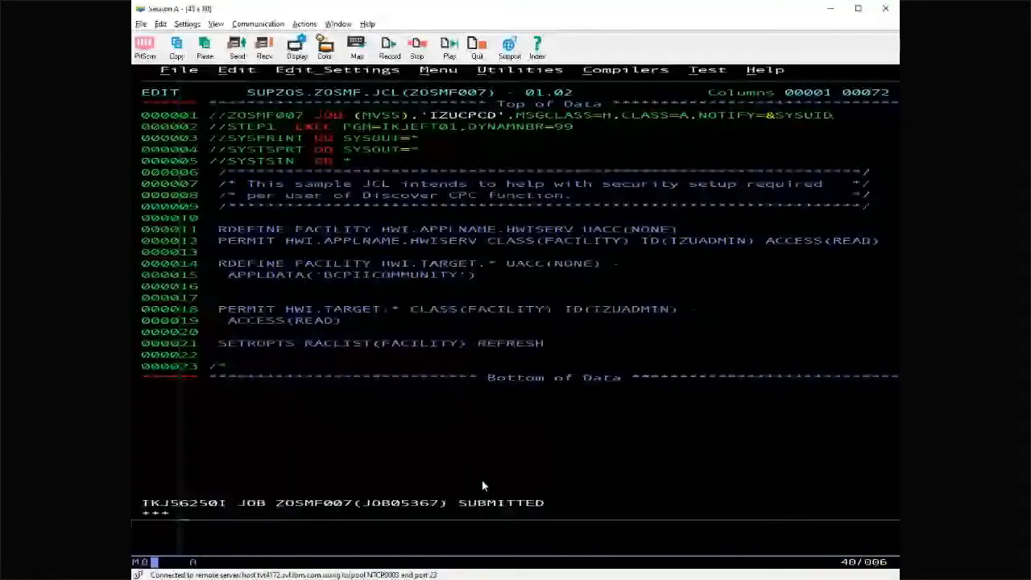
key(F3)
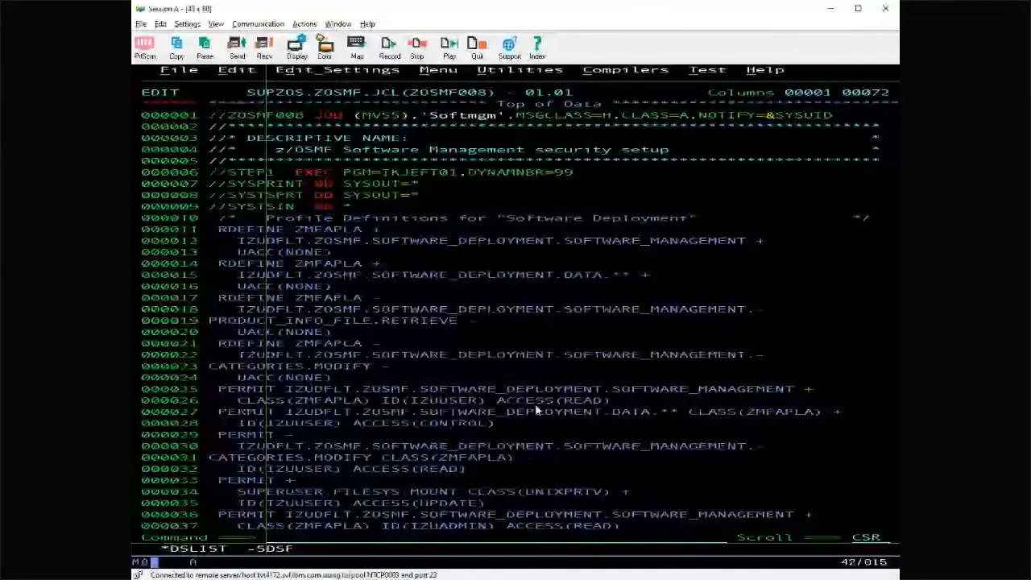
key(F9)
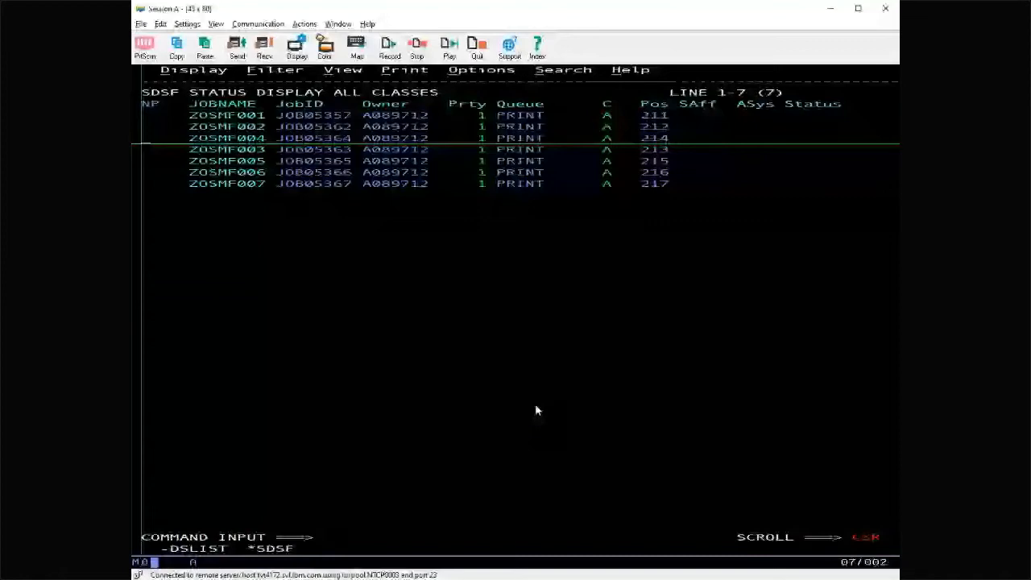
key(Down)
key(Down)
key(Down)
key(Down)
text(s)
key(Return)
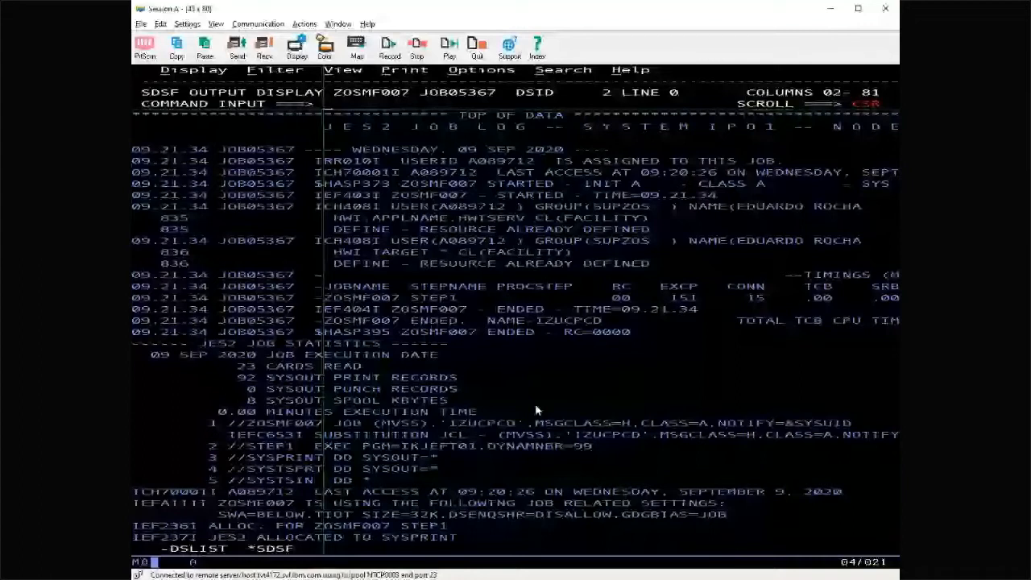
key(F9)
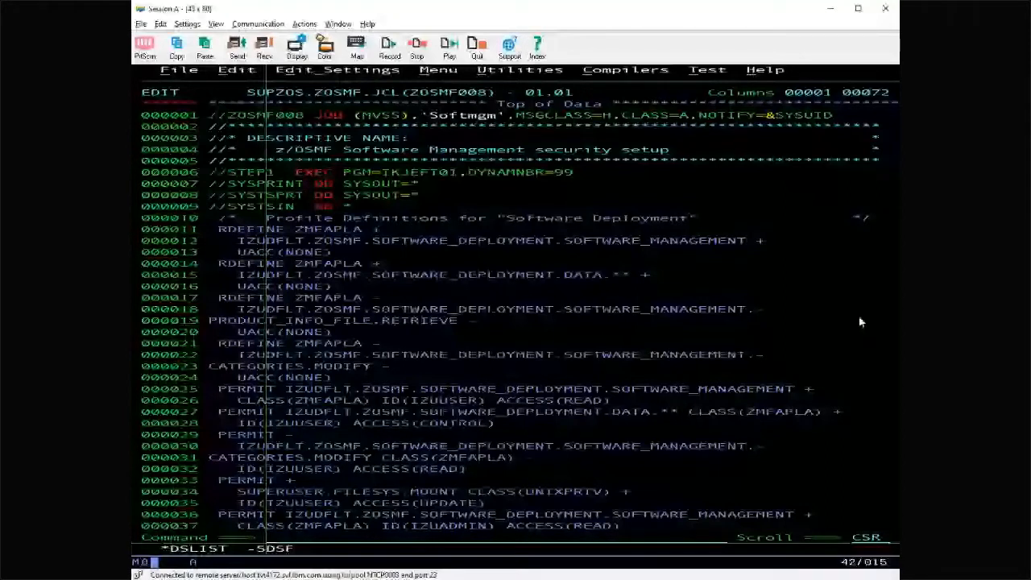
- Find the RACLIST statements in ZOSMF008, then close it
text(f ra)
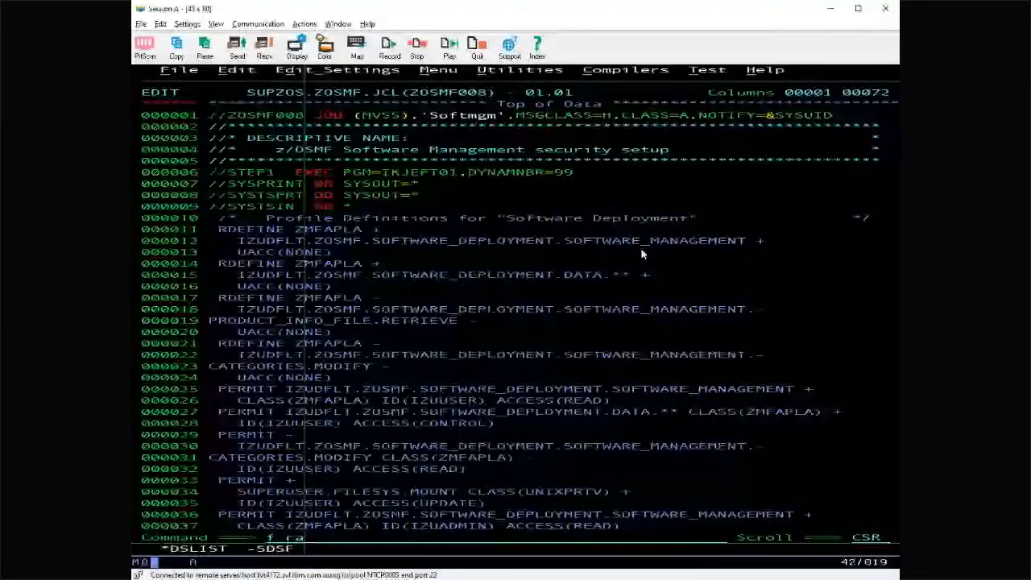
text(clist)
key(Return)
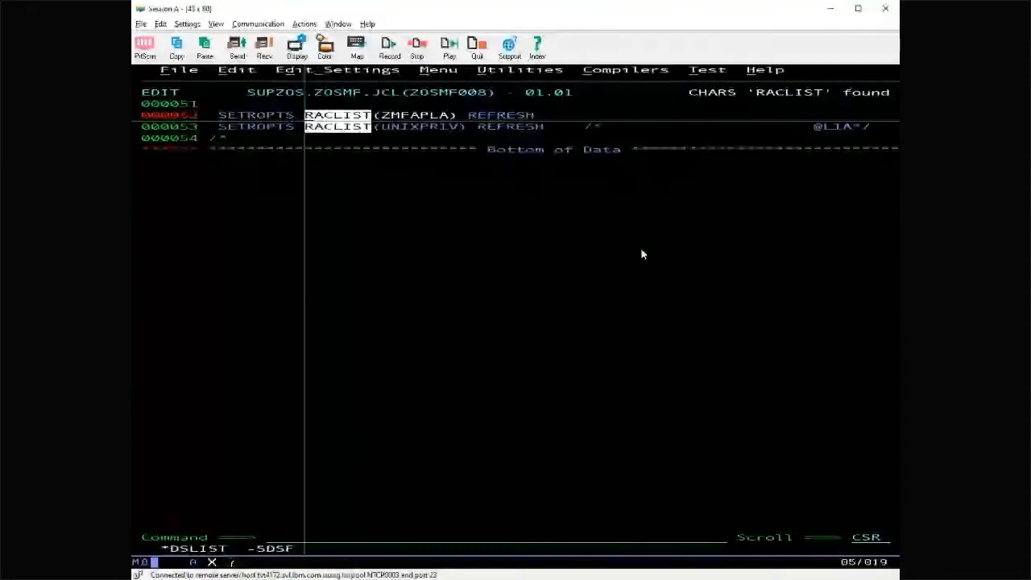
key(F3)
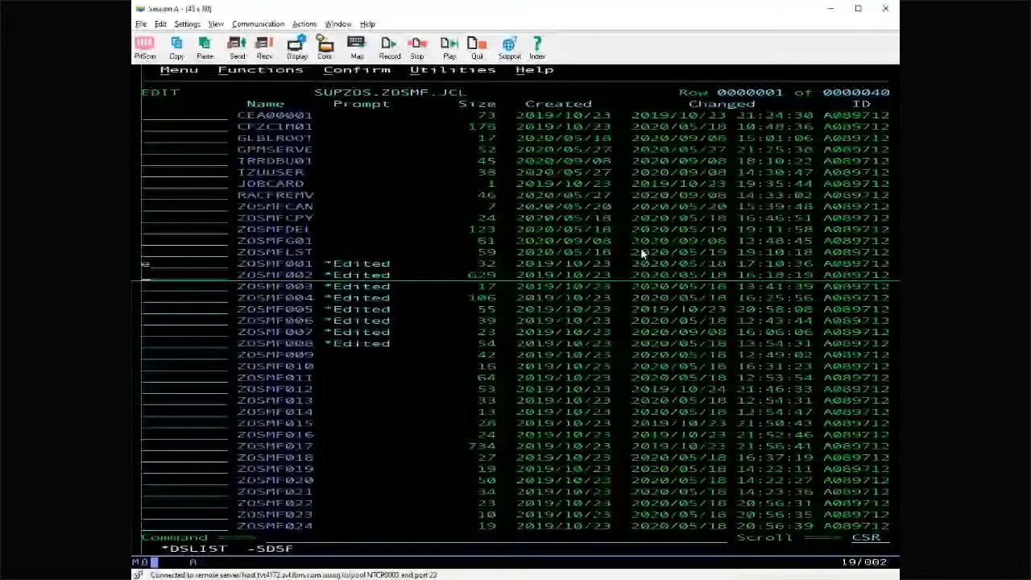
- In ZOSMF002, find and mark the RACLIST block on lines 000015–000035, then close it
key(Return)
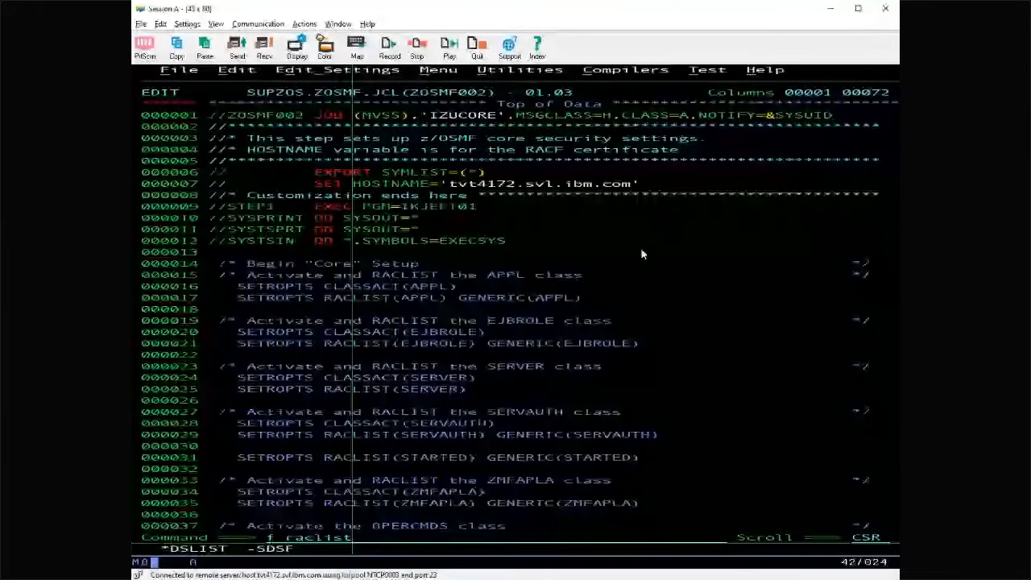
text(f raclist)
key(Return)
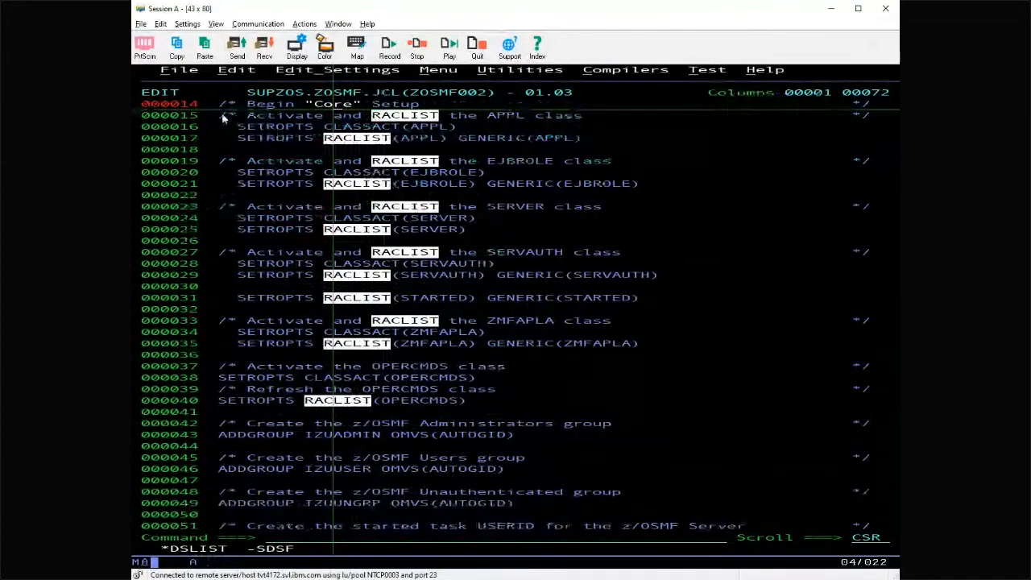
drag(224, 125, 716, 352)
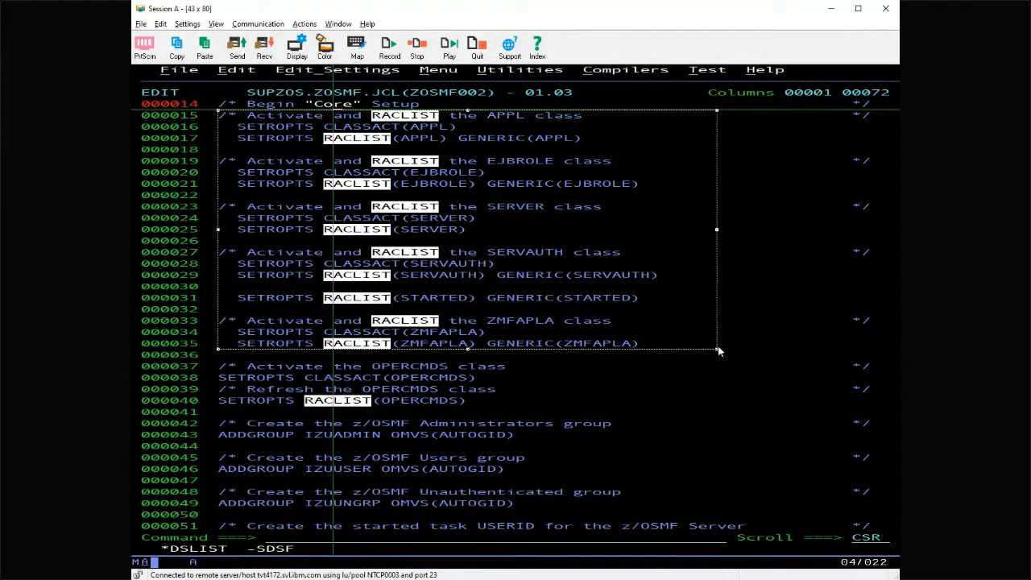
key(ctrl+c)
key(F3)
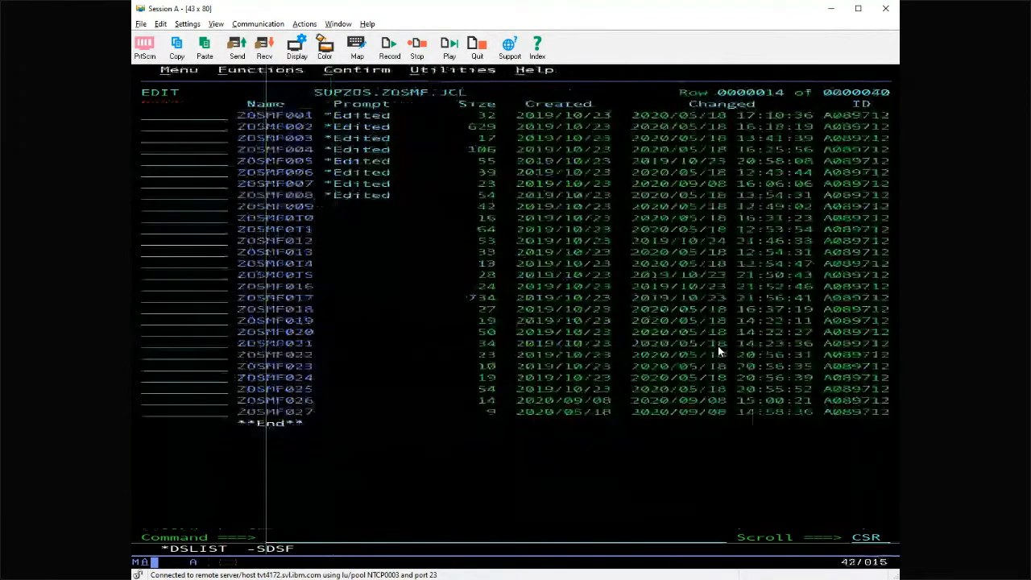
- Swap to SDSF and back, then reopen ZOSMF008, the Software Management security JCL
key(F9)
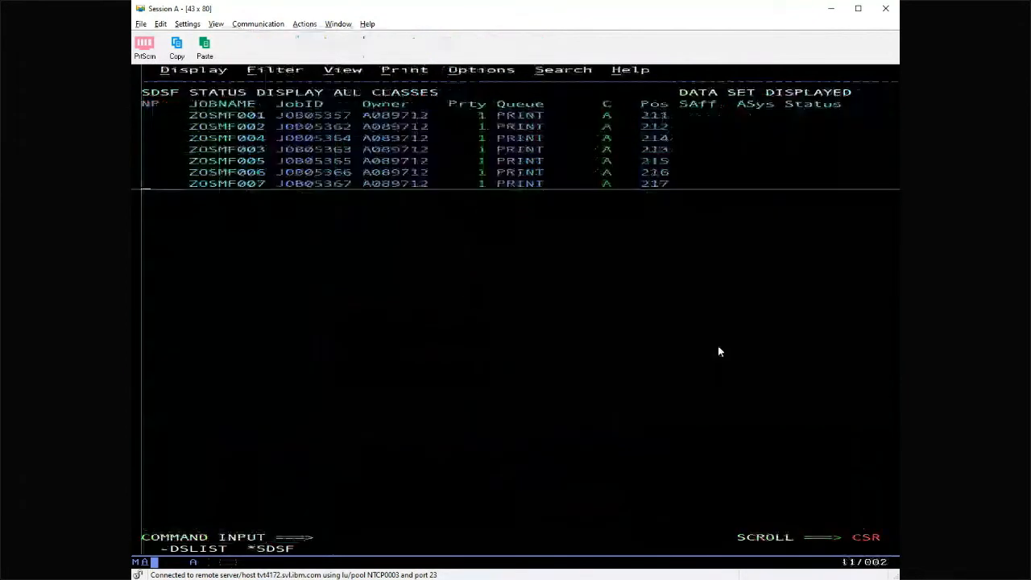
key(F9)
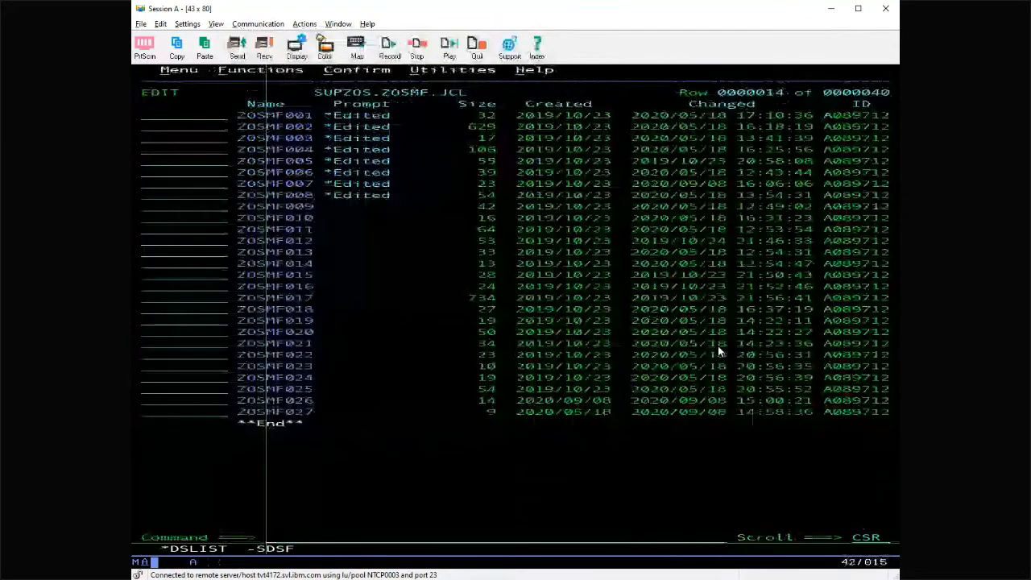
key(Return)
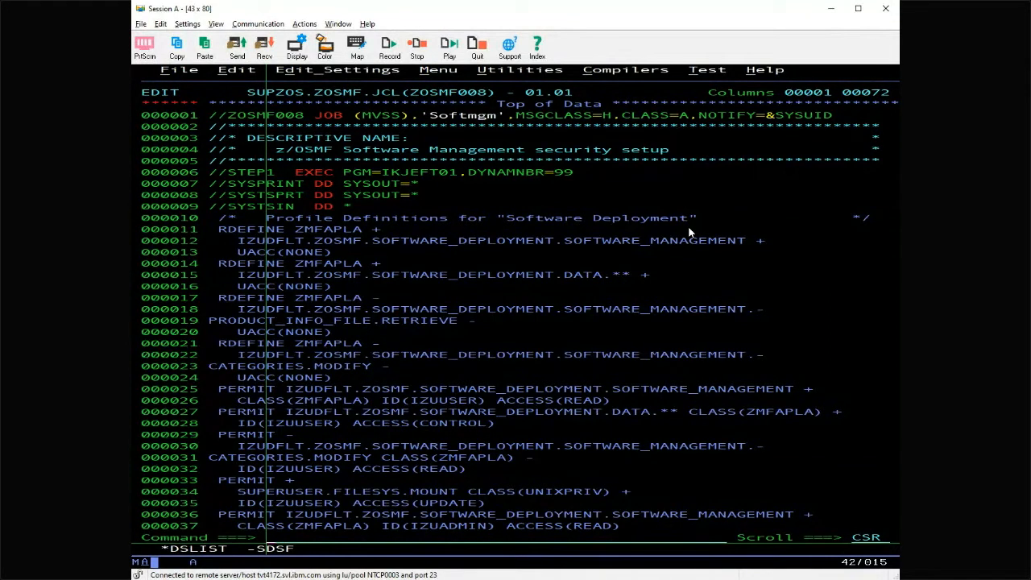
- Submit ZOSMF008 with SUB and view its JOB05368 log in SDSF showing RC=0000
text(sub)
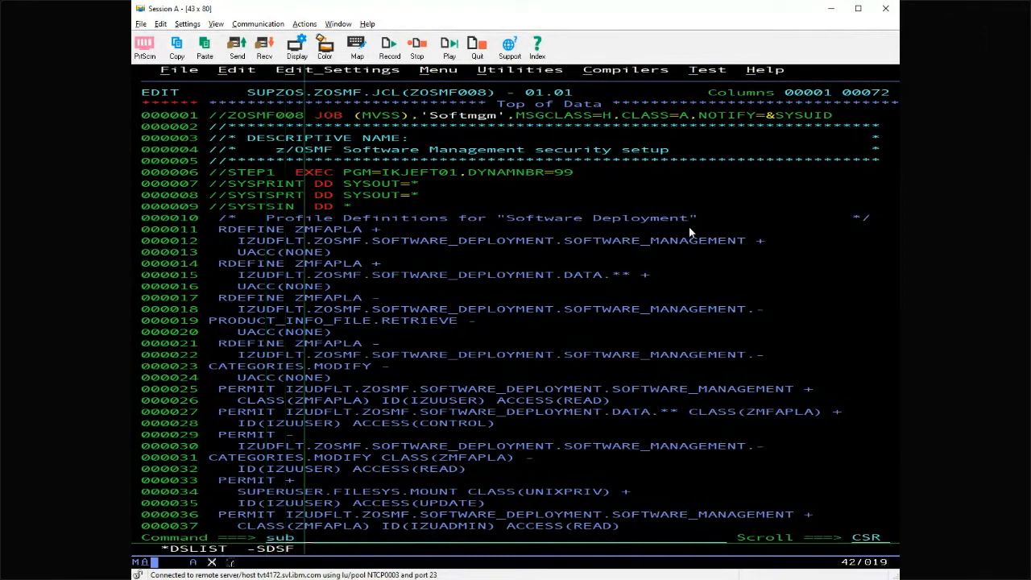
key(Return)
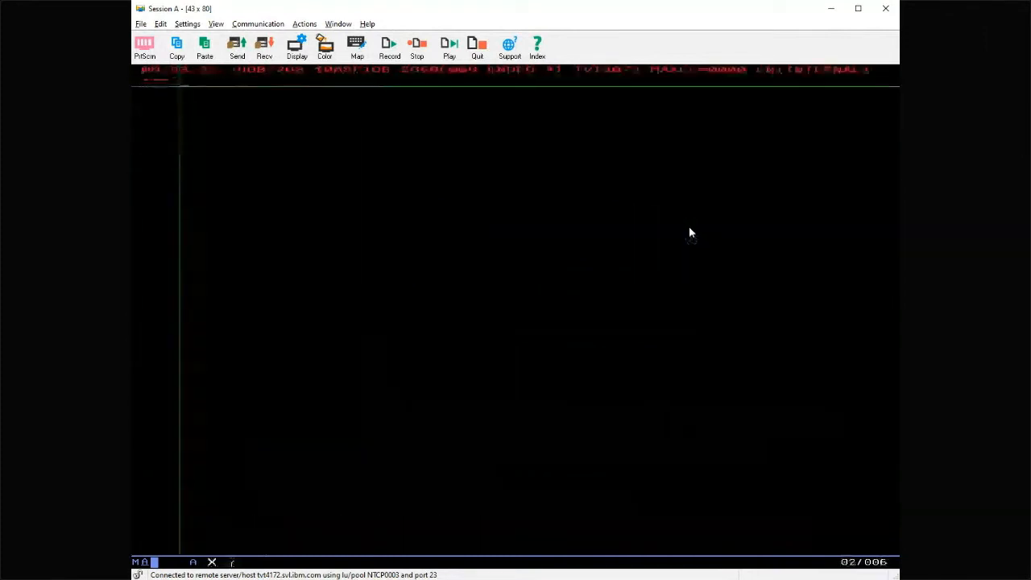
key(Return)
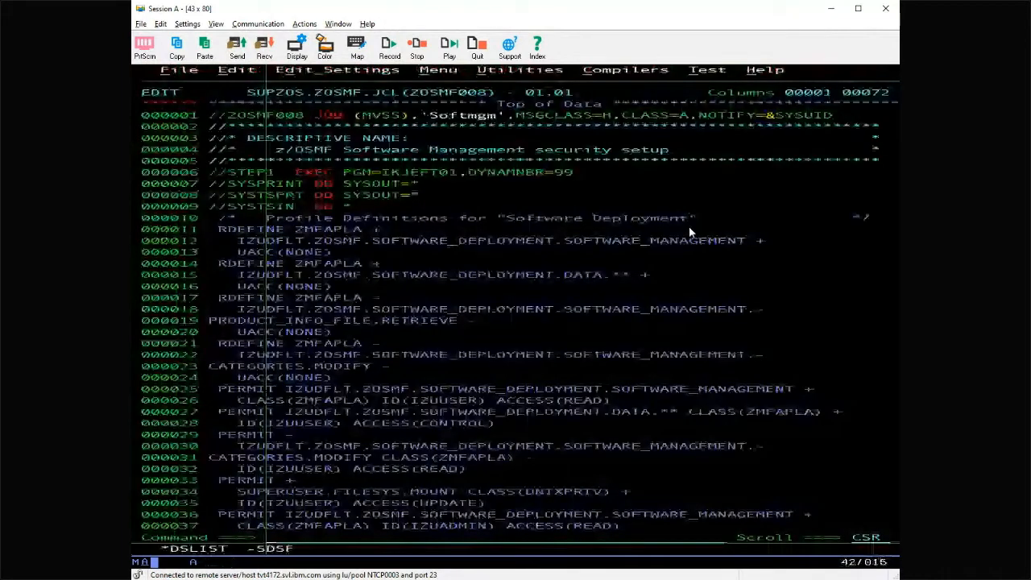
key(F9)
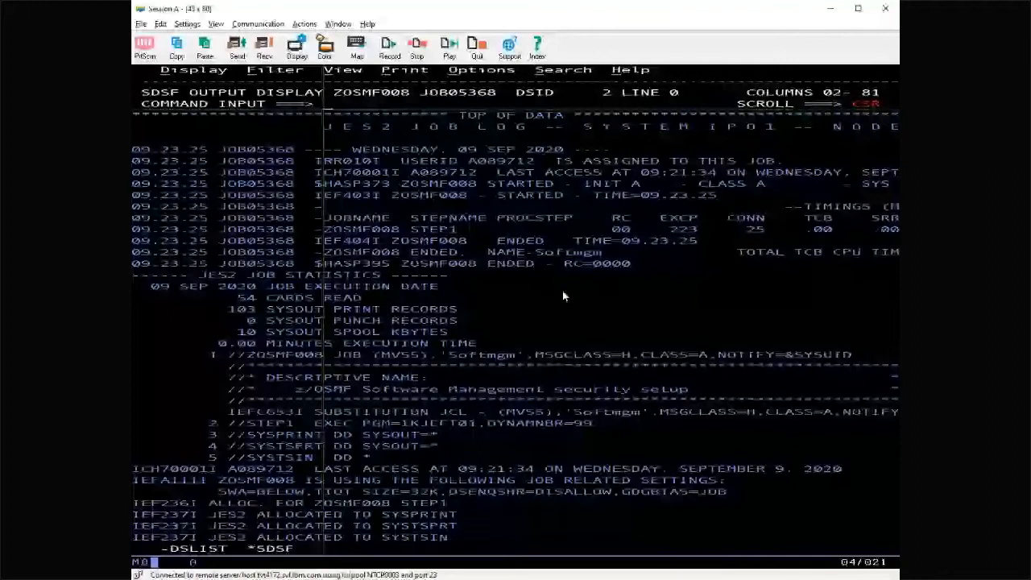
- Page to the bottom of the ZOSMF008 job log, then close the ZOSMF008 editor
key(F8)
key(F8)
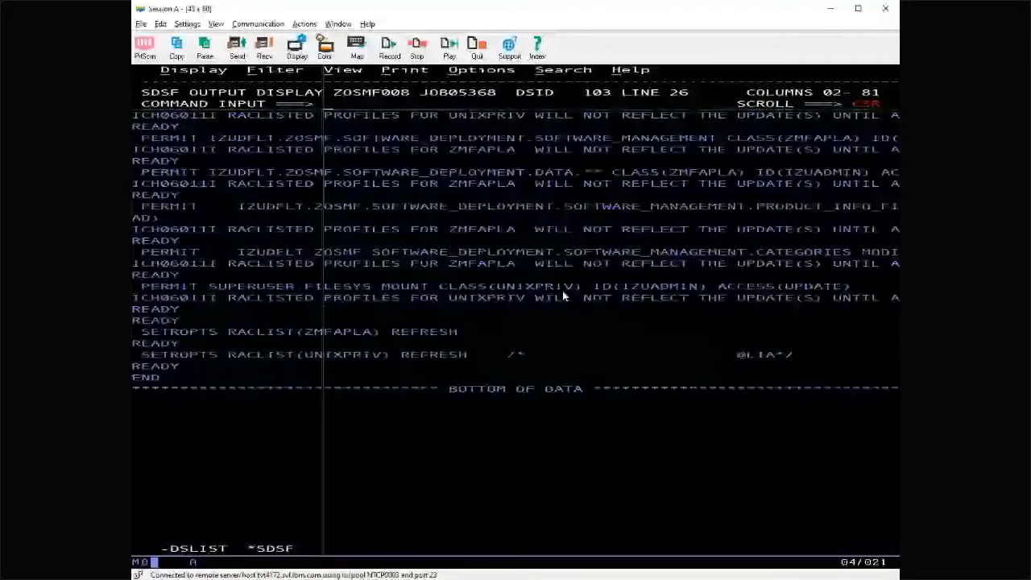
key(F9)
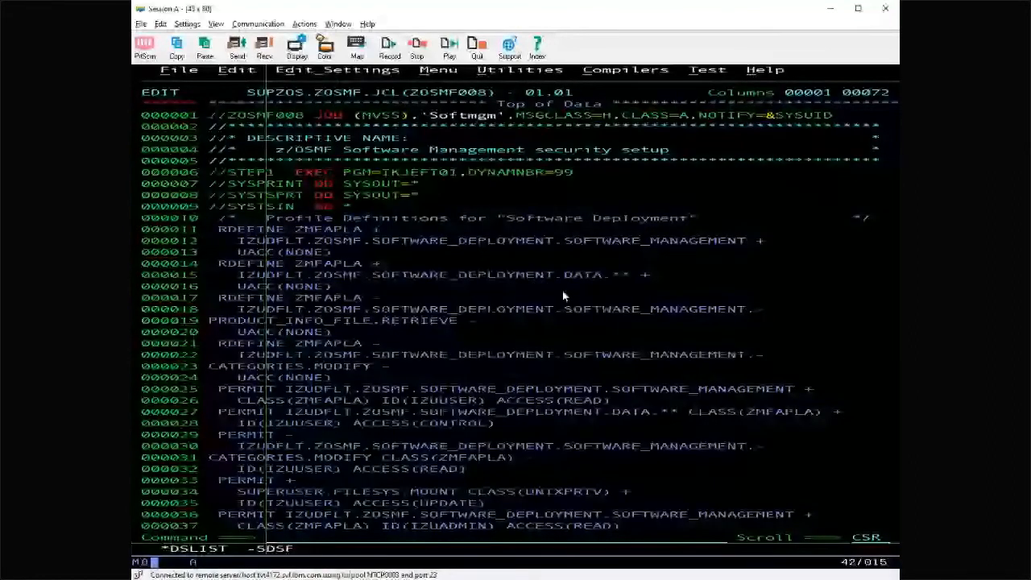
key(F3)
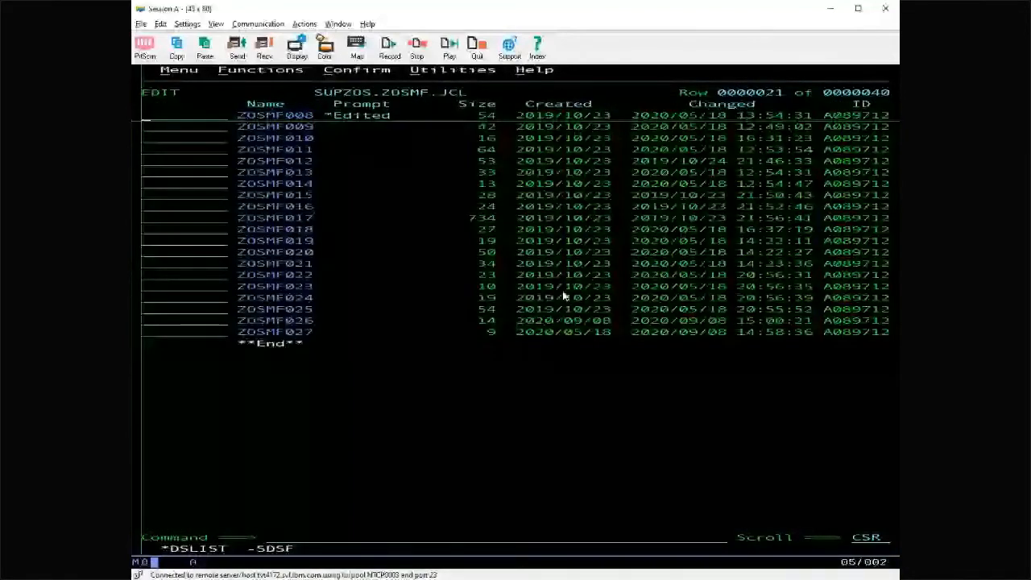
- Open ZOSMF009, the z/OSMF Settings security JCL, for editing
key(Down)
text(s)
key(Return)
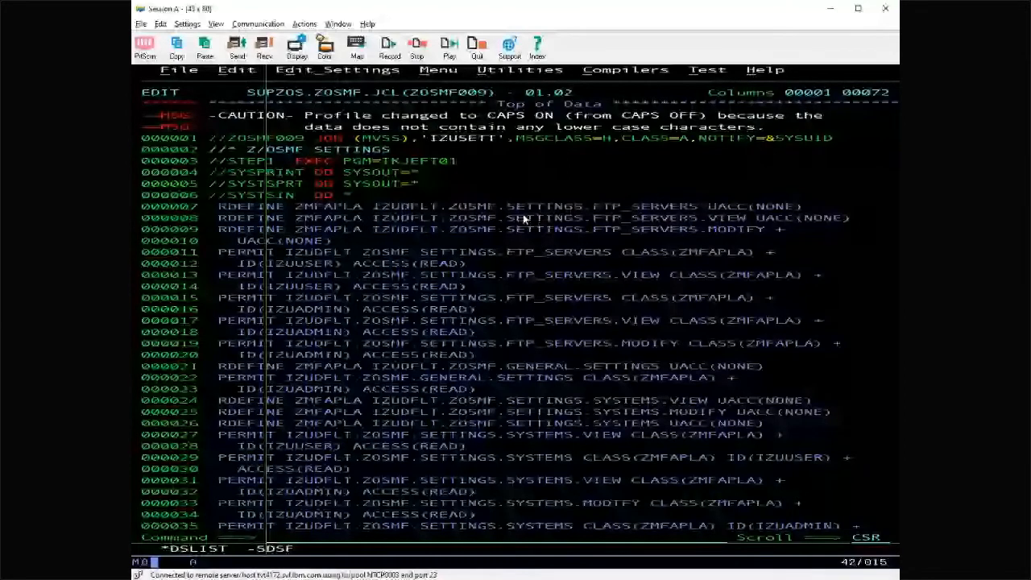
- Review the ZOSMF009 JCL, including the IZUADMIN group on line 000035
click(529, 264)
key(F8)
key(F7)
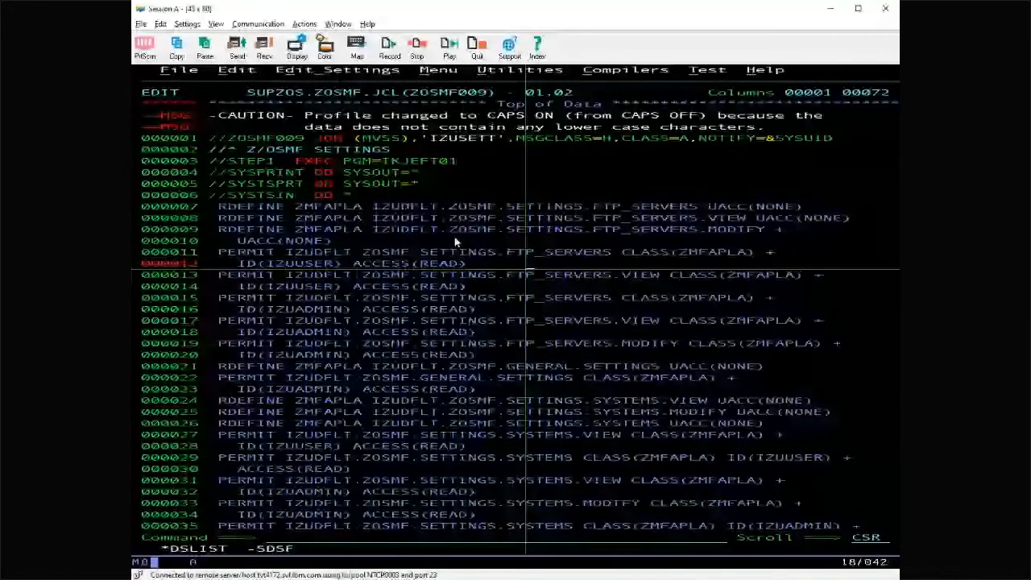
click(395, 207)
key(F8)
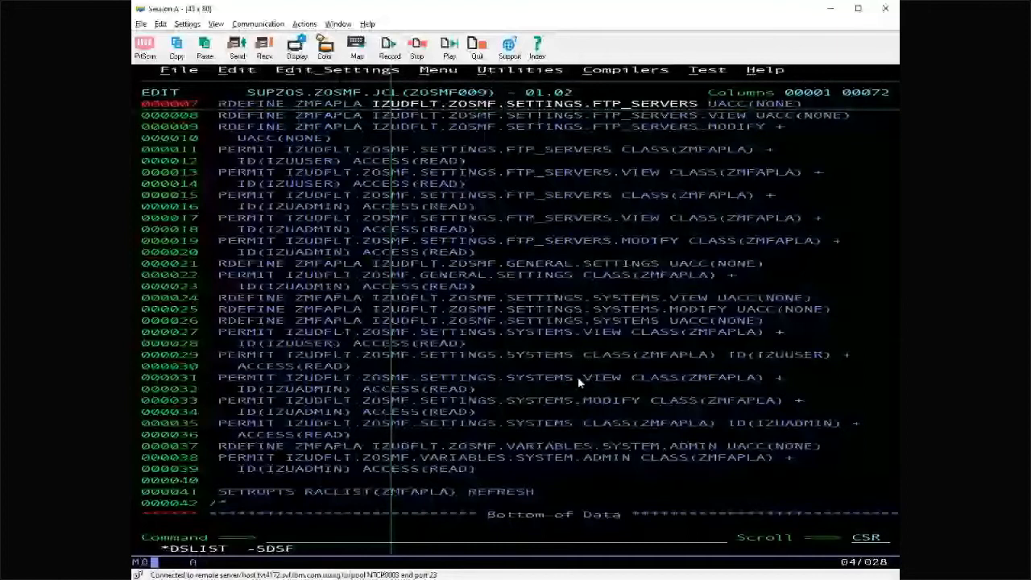
drag(755, 419, 829, 439)
click(847, 484)
- Submit ZOSMF009 as JOB05369 with SUB and clear the MAXCC=0000 end messages
key(Up)
key(Up)
key(Up)
key(Up)
key(Up)
key(shift+Tab)
text(s)
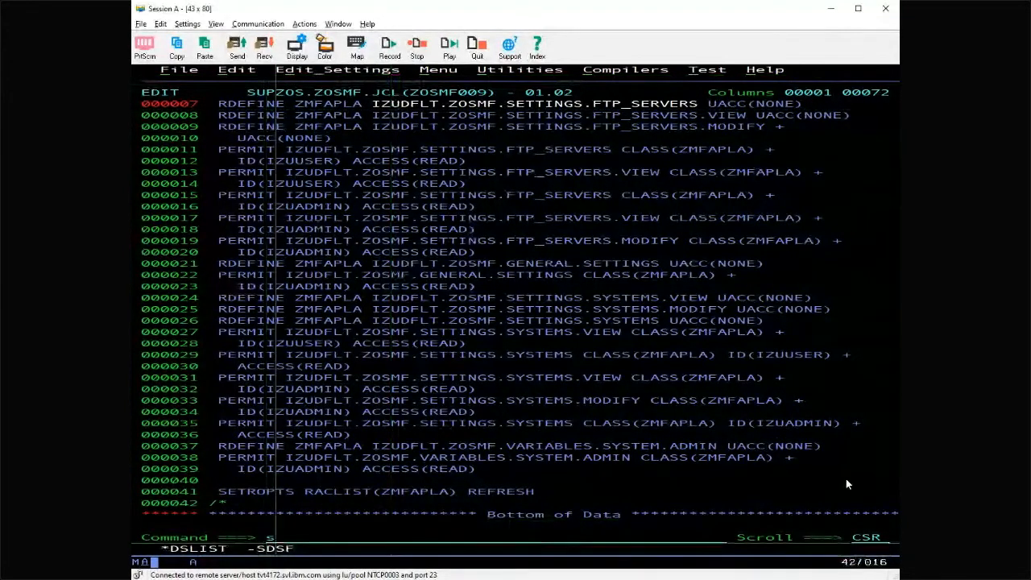
text(ub)
key(Return)
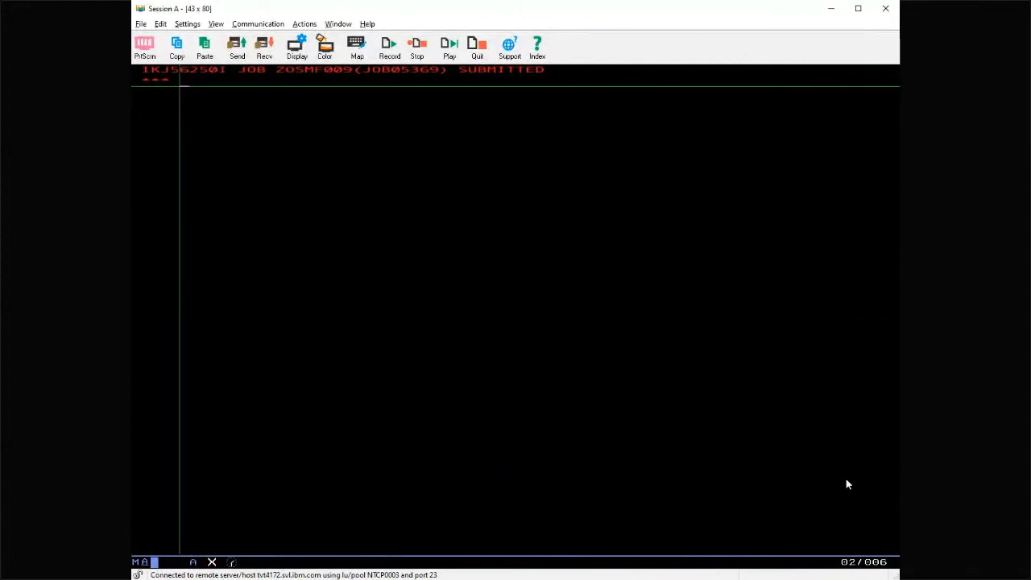
key(Return)
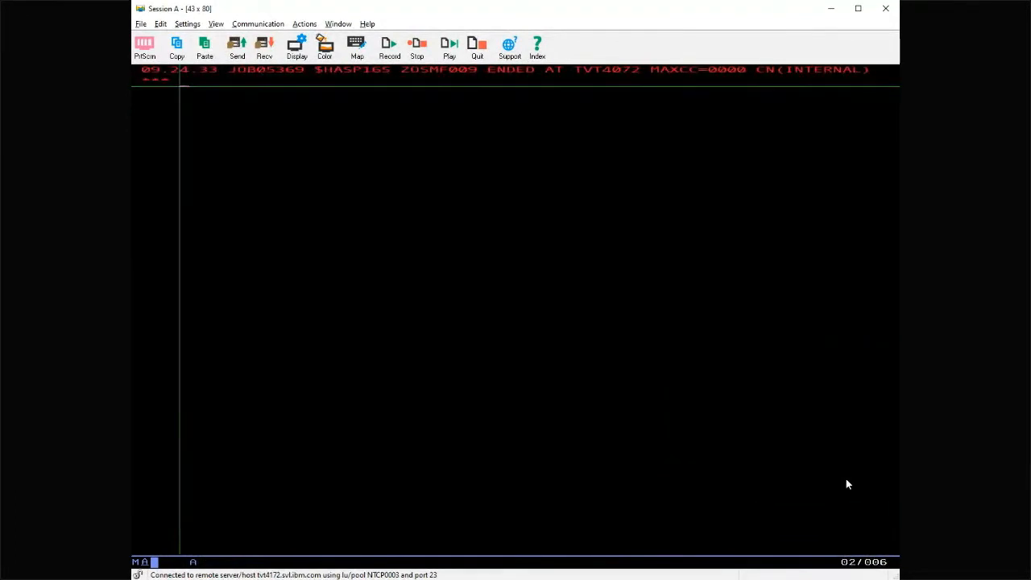
key(Return)
- Check ZOSMF009's job log in SDSF for RC=0000, then go back to the SUPZOS.ZOSMF.JCL member list
key(F9)
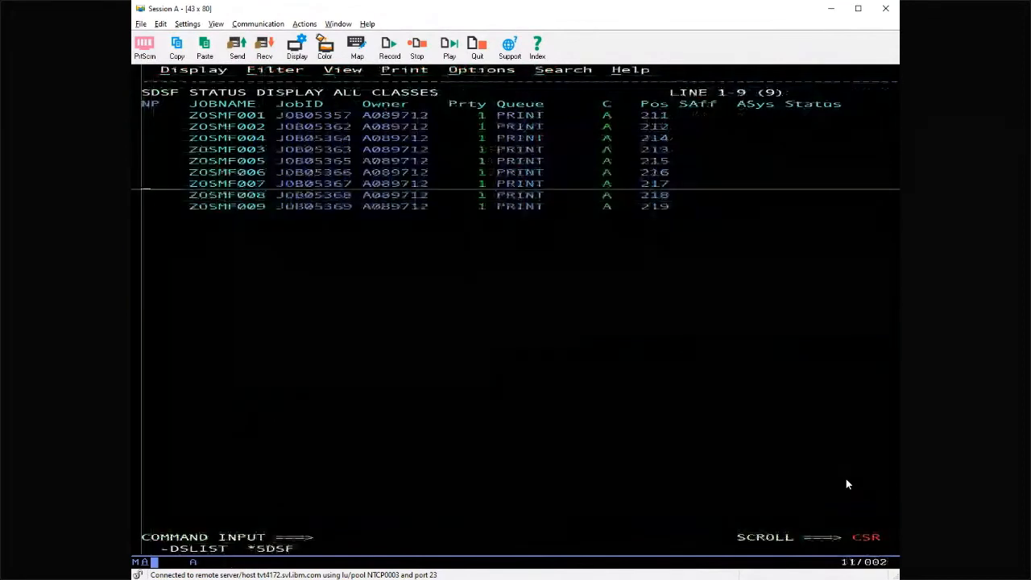
text(s)
key(Return)
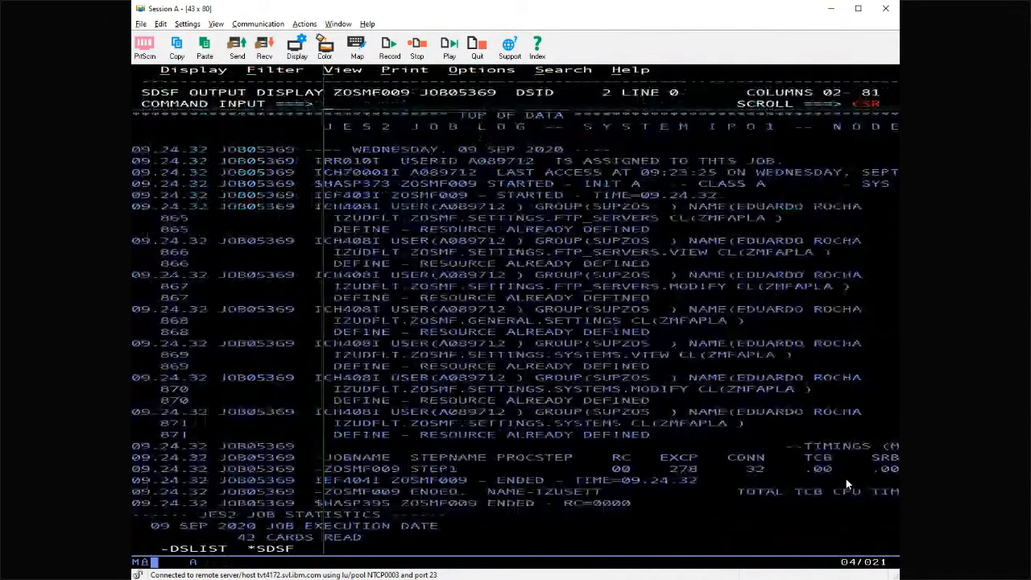
key(F8)
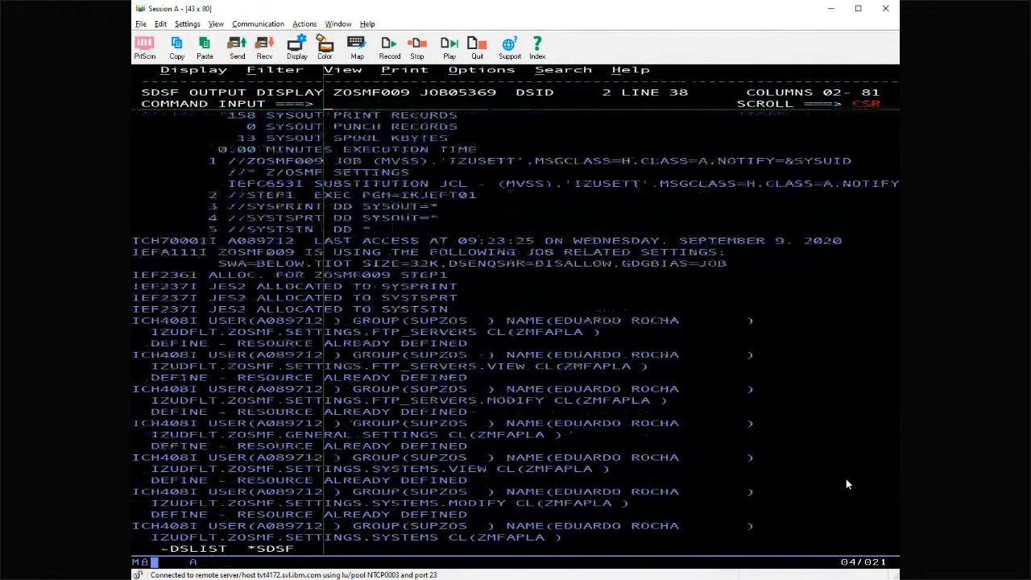
key(F8)
key(F8)
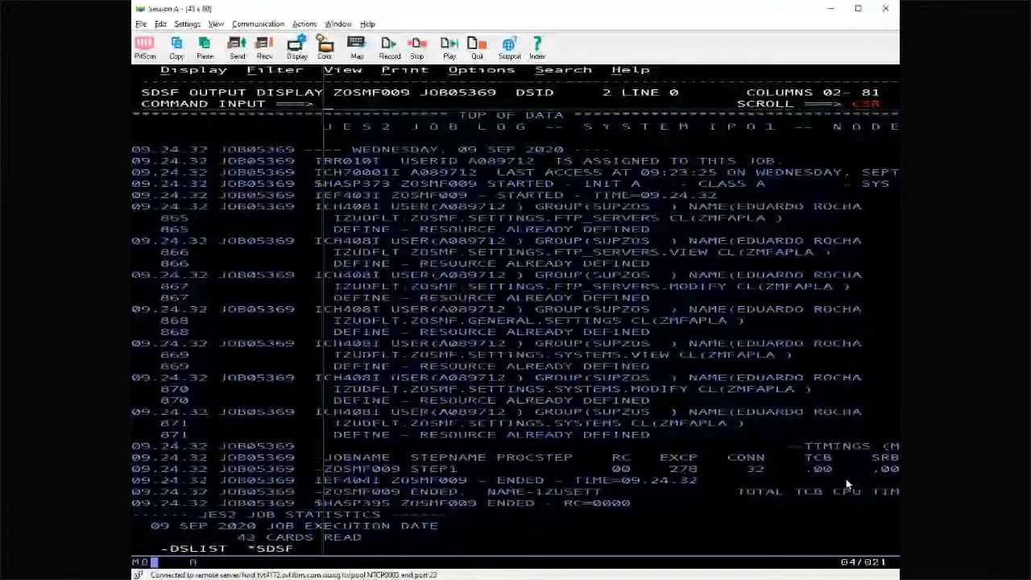
key(F3)
key(F9)
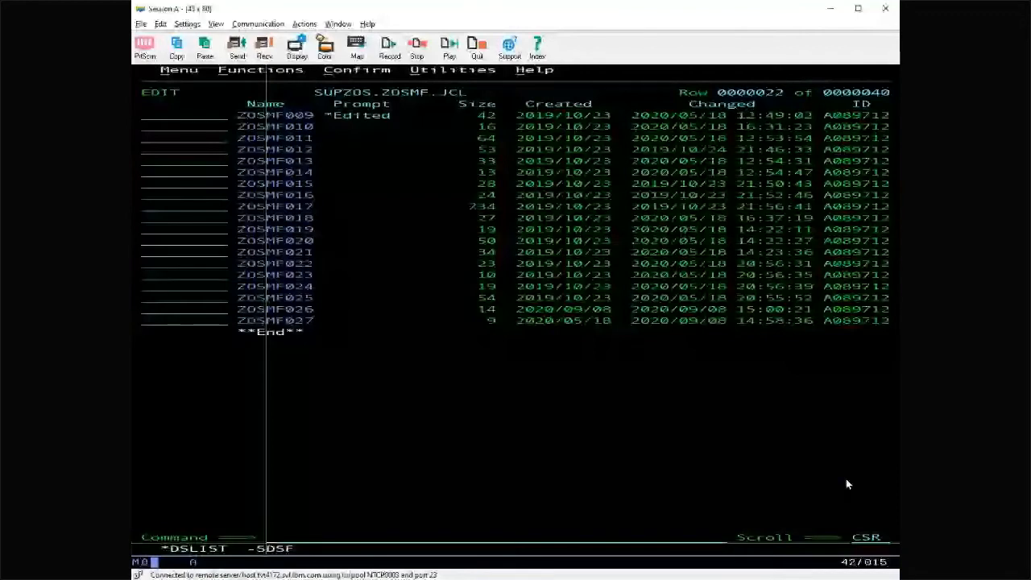
- Look over the CEA00001 member, then open ZOSMF010 for editing
key(Return)
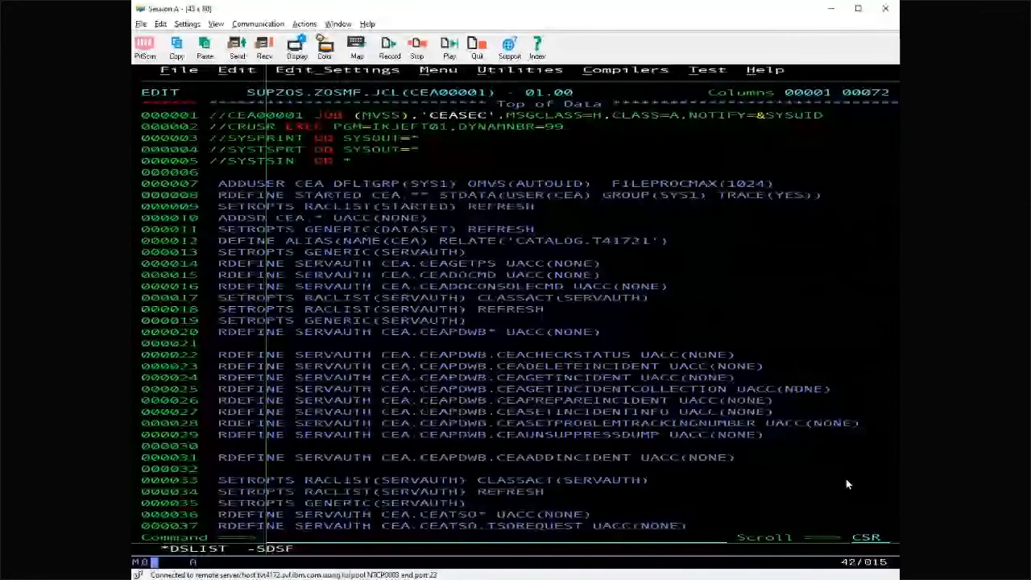
key(F3)
key(Return)
key(Return)
key(Return)
key(Return)
key(Return)
key(Return)
key(Return)
key(Return)
key(Return)
key(Return)
key(Return)
key(Return)
key(Return)
key(Return)
key(Return)
key(Return)
key(Return)
key(Return)
key(Return)
key(Return)
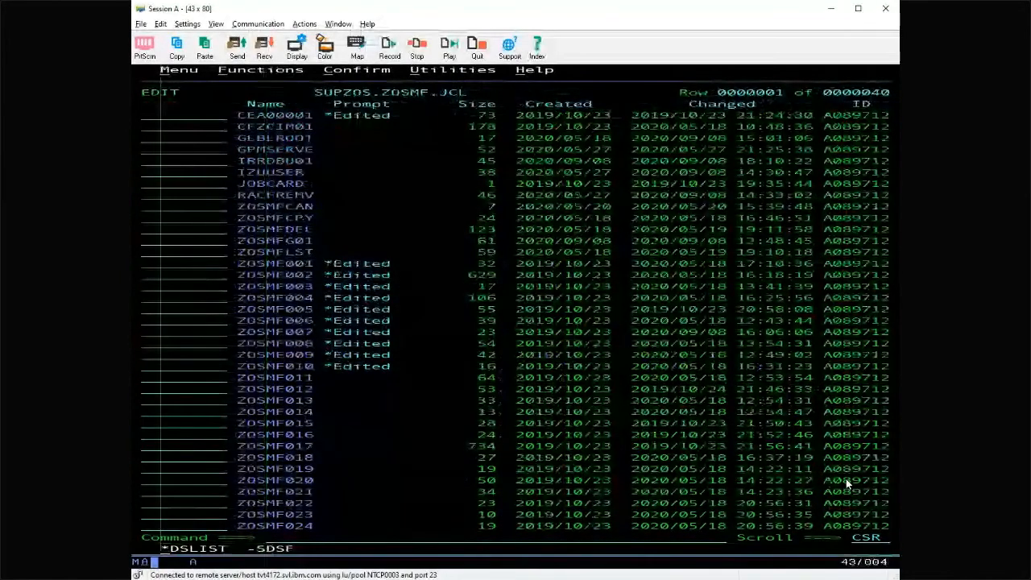
text(s)
key(Return)
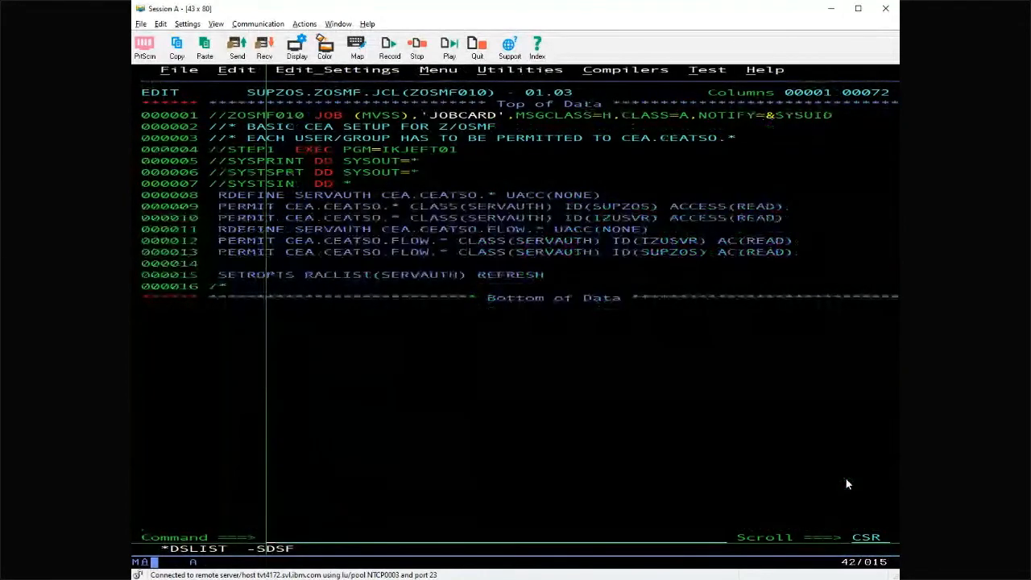
- Submit ZOSMF010 as JOB05370 and confirm RC=0000 in SDSF before returning to the member list
text(sub)
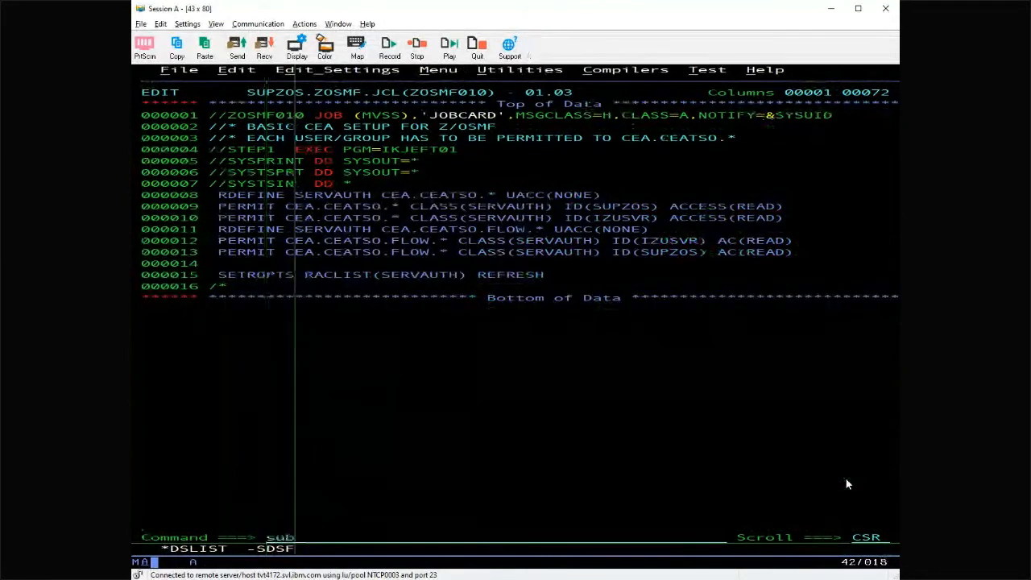
key(Return)
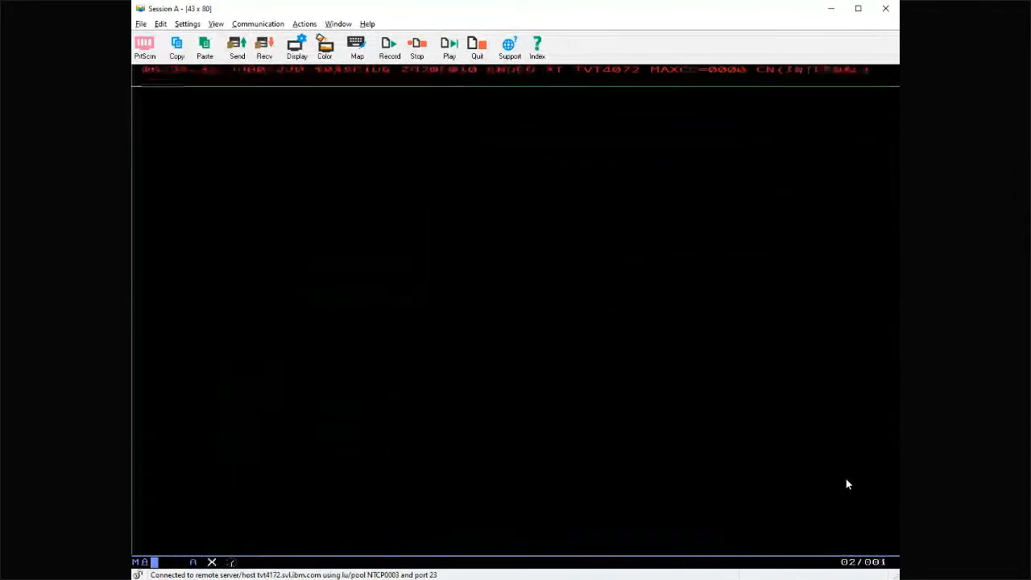
key(Return)
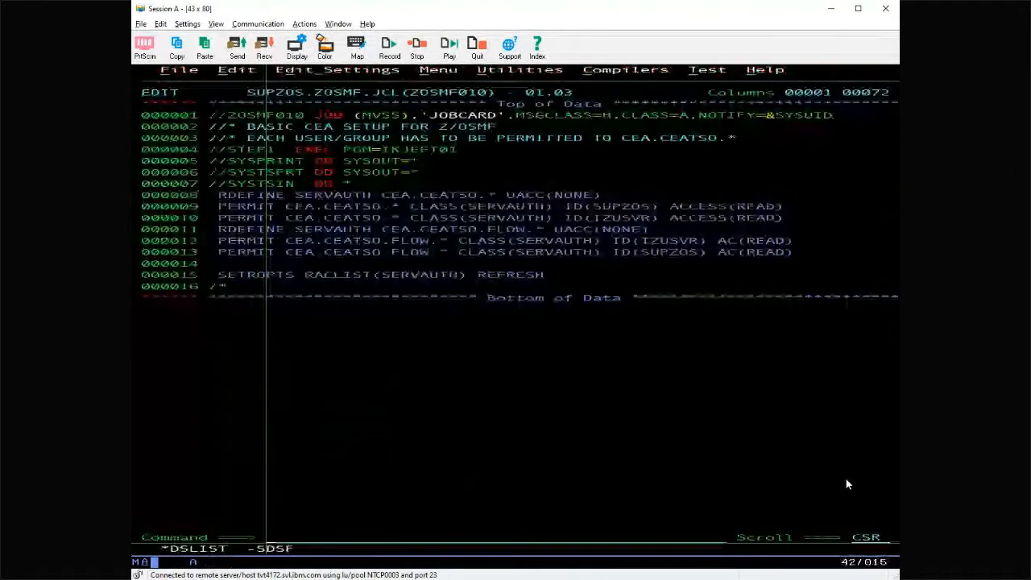
key(F9)
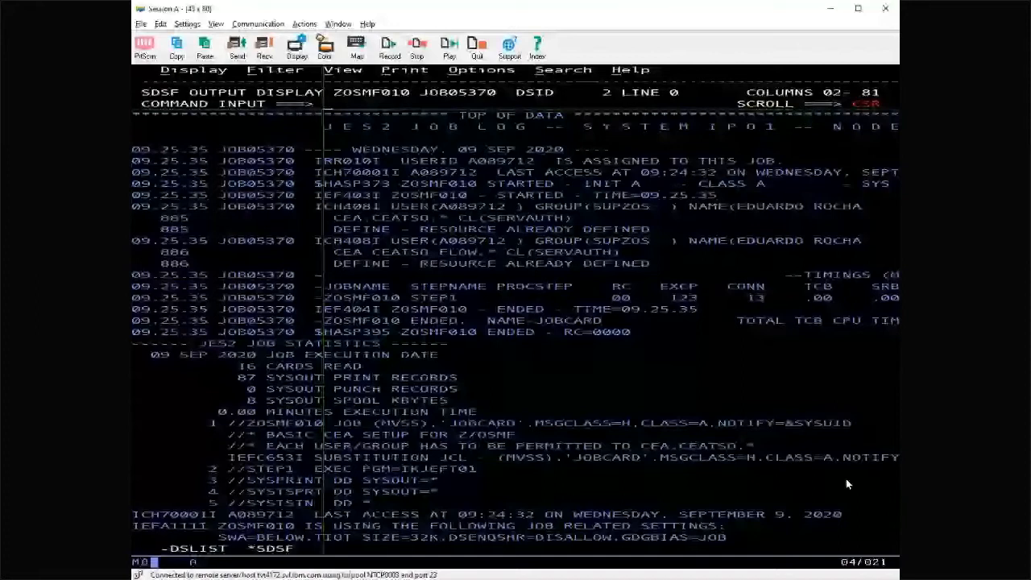
key(F3)
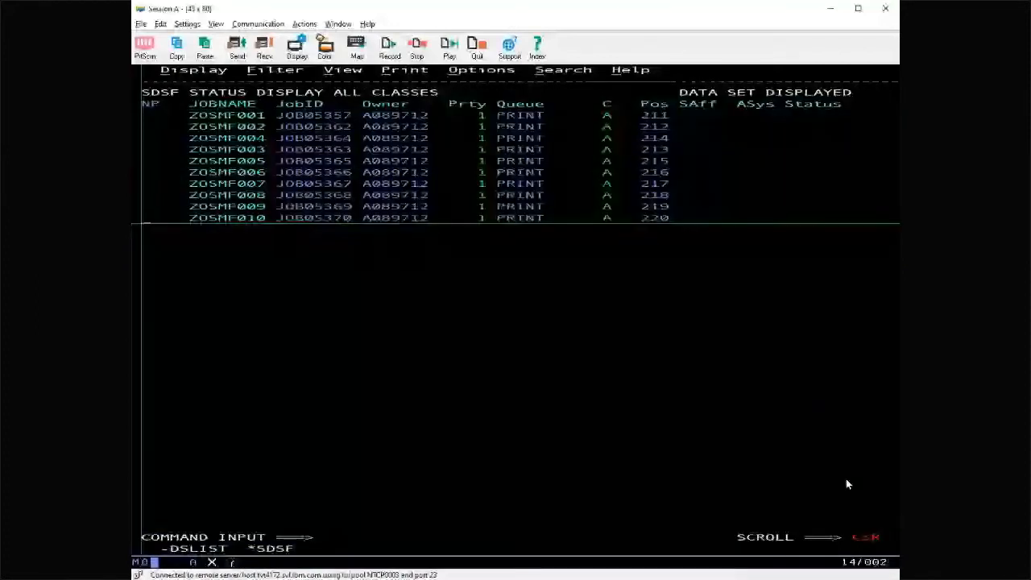
key(F9)
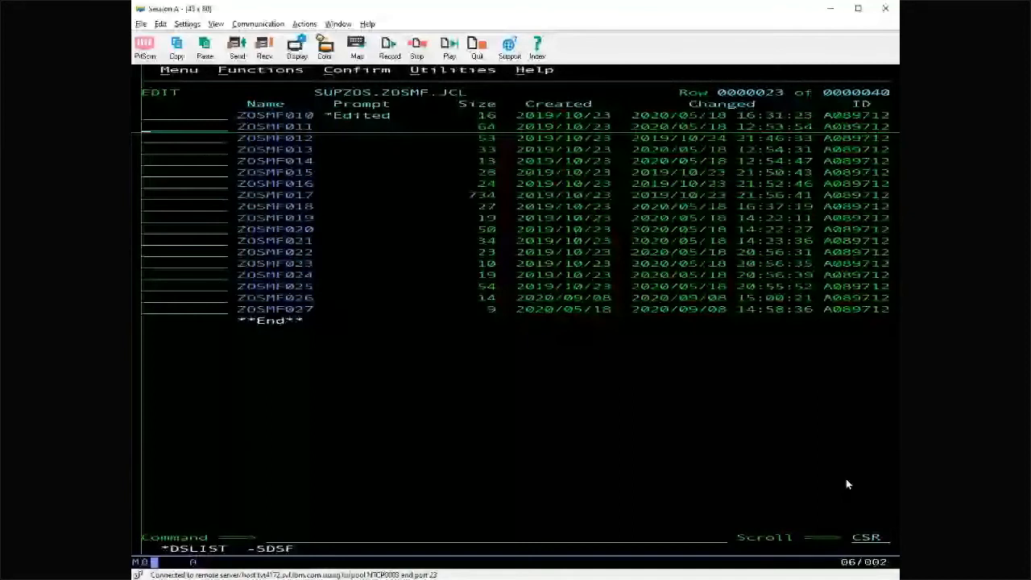
- Review the ZOSMF011 console-access security JCL, submit it as JOB05371, and show it in SDSF
key(Return)
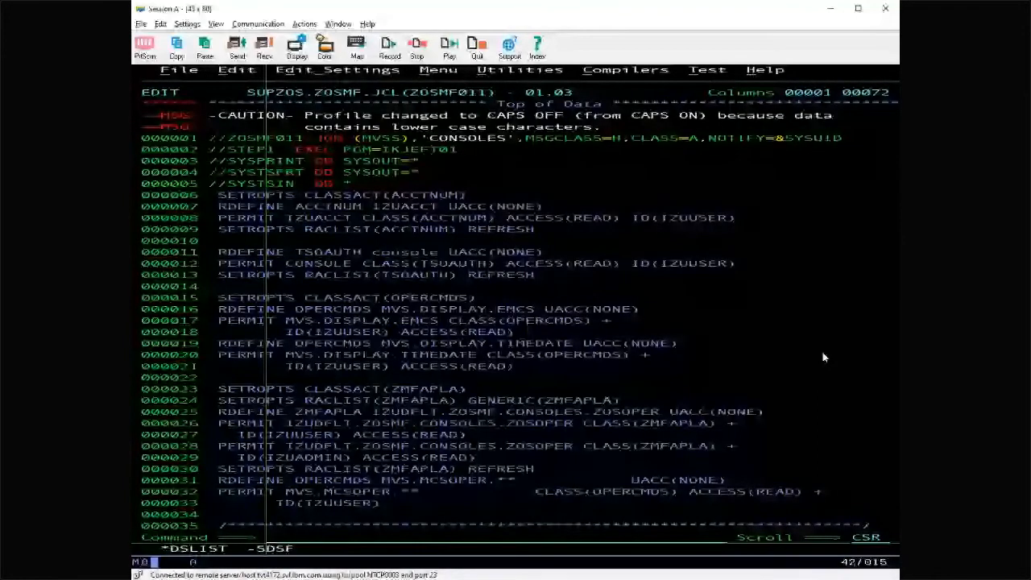
key(F8)
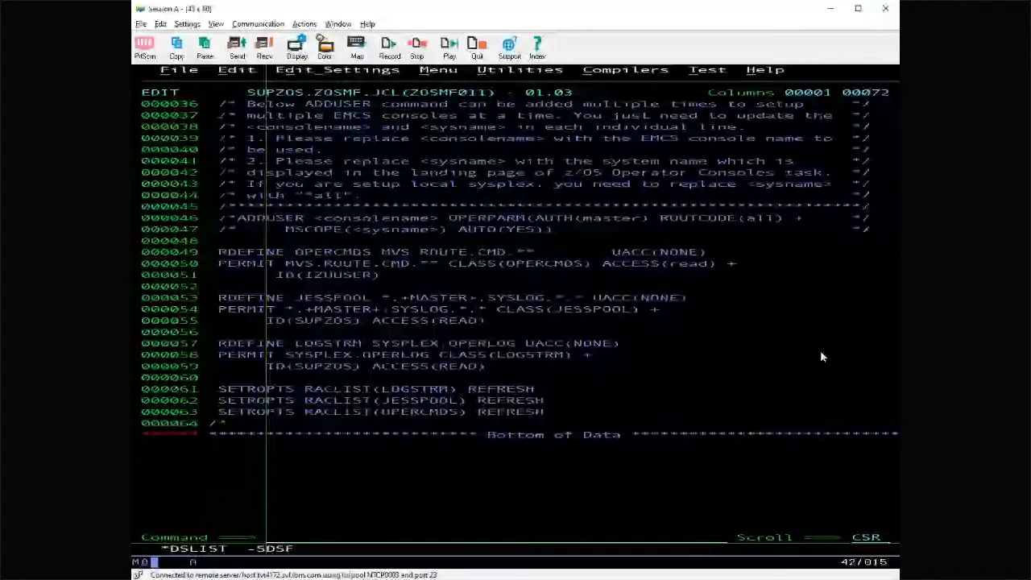
key(F7)
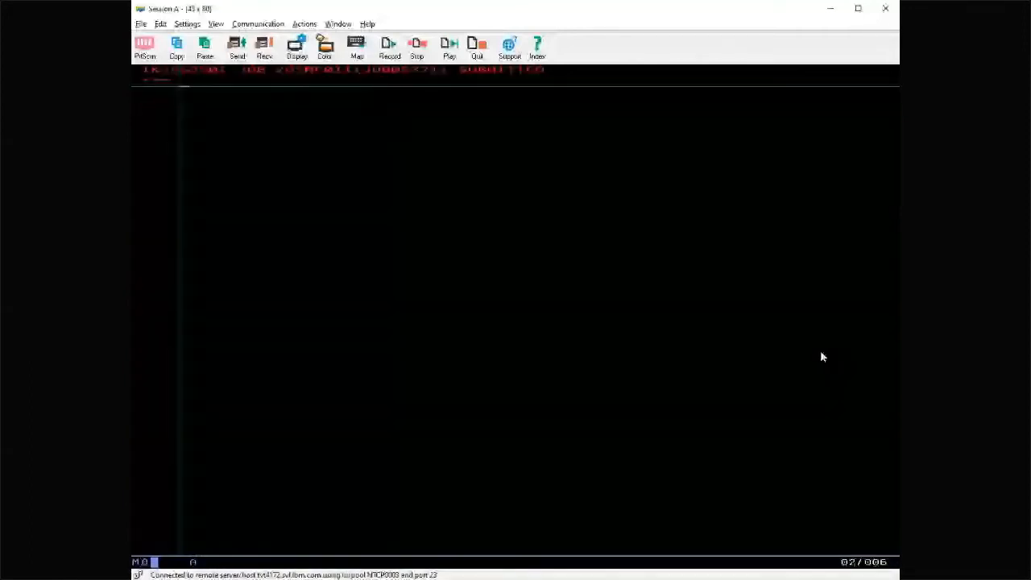
key(Return)
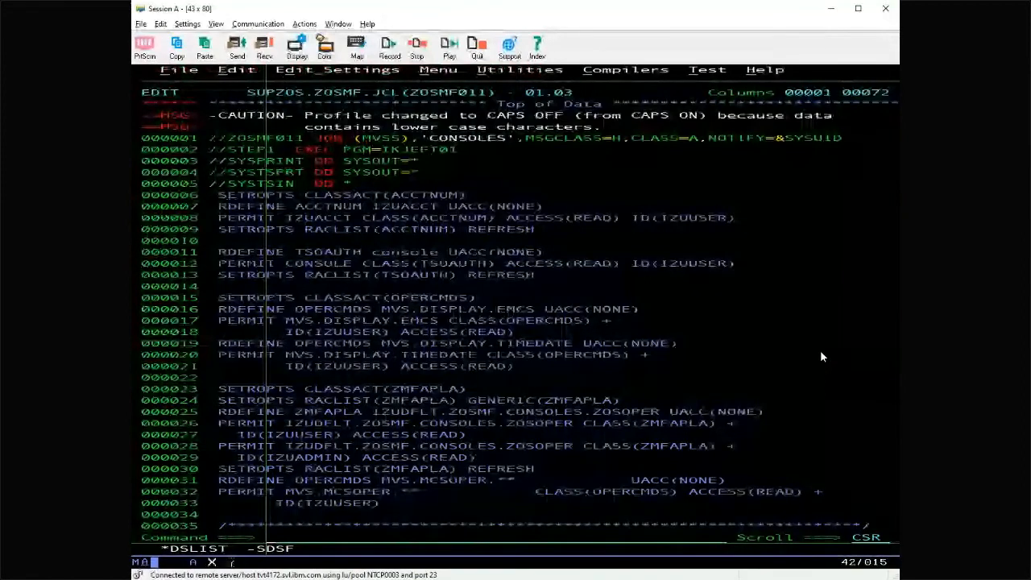
key(F3)
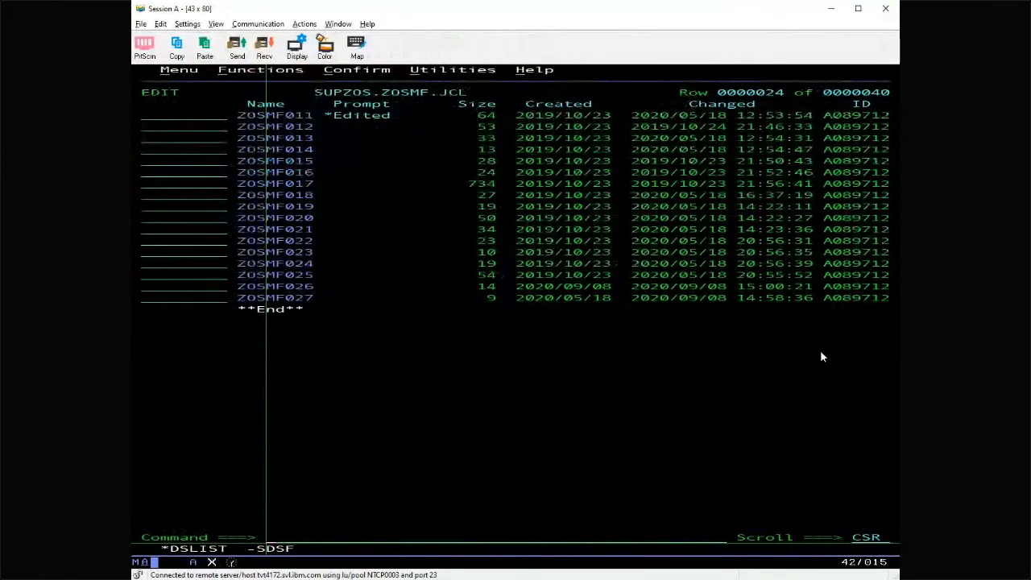
key(F9)
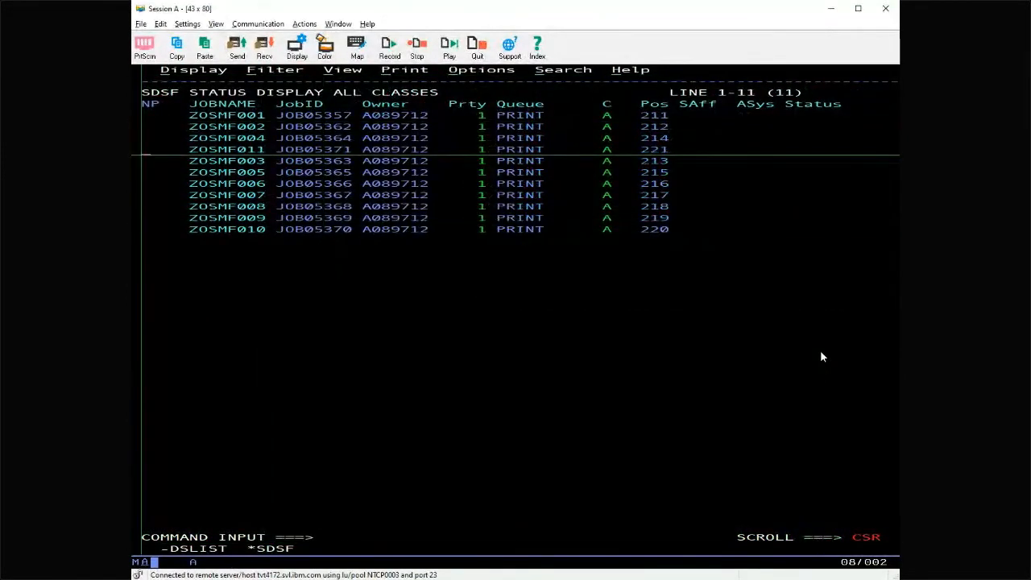
- Open JOB05371's output and mark the MVS.MCSOPER. and CONSOLE CL(TSOAUTH) entries
text(s)
key(Return)
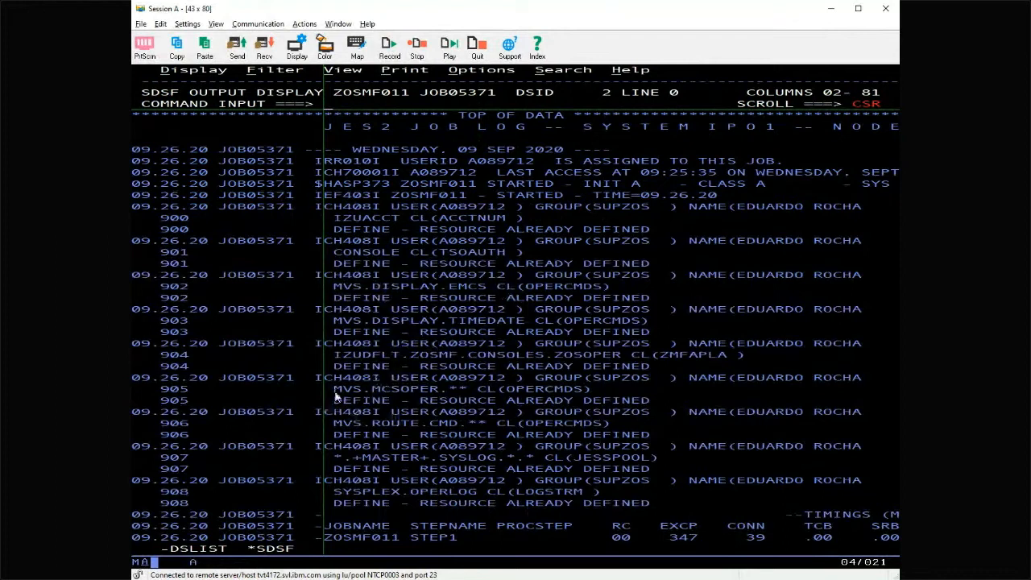
drag(333, 384, 478, 396)
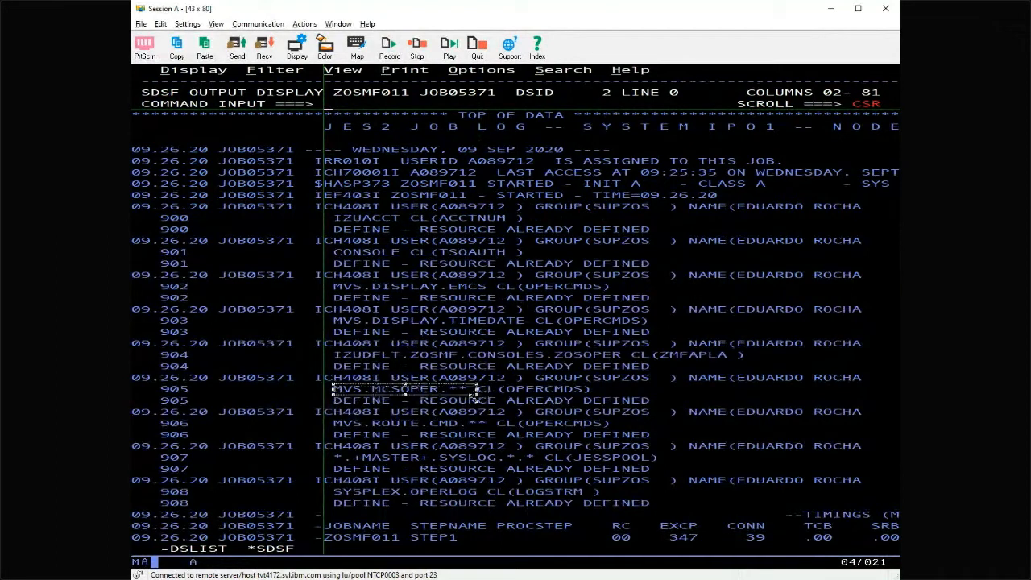
click(479, 396)
drag(332, 385, 475, 395)
click(454, 313)
drag(334, 248, 528, 258)
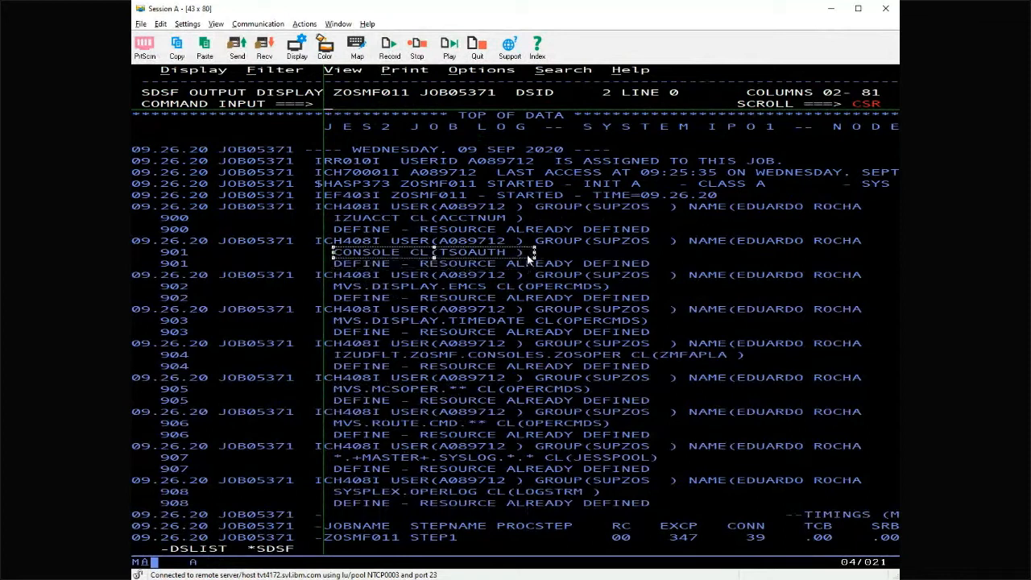
click(526, 269)
- Page through the RACF command results to confirm RC=0000, then return to the member list
key(F8)
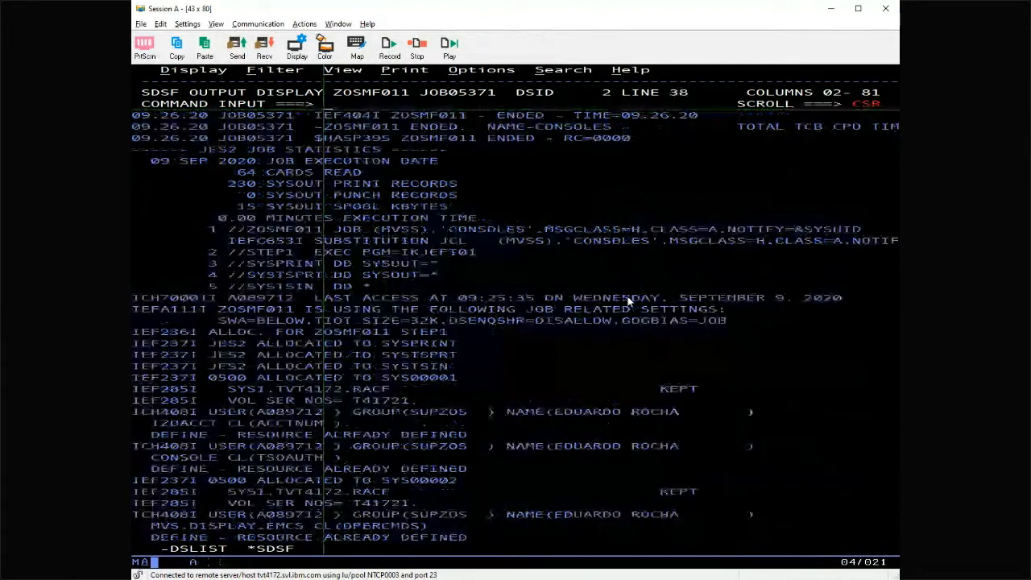
key(F8)
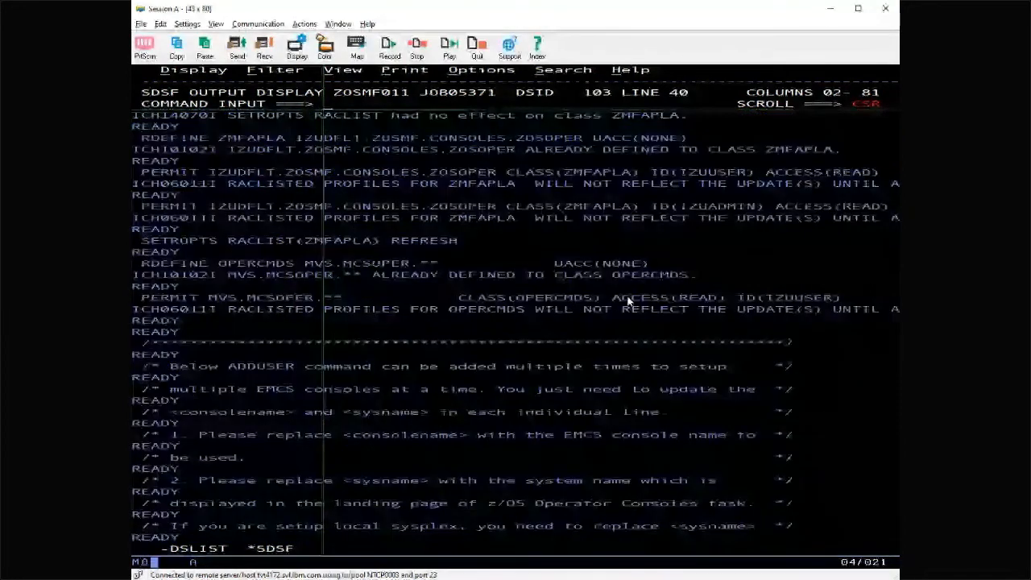
key(F9)
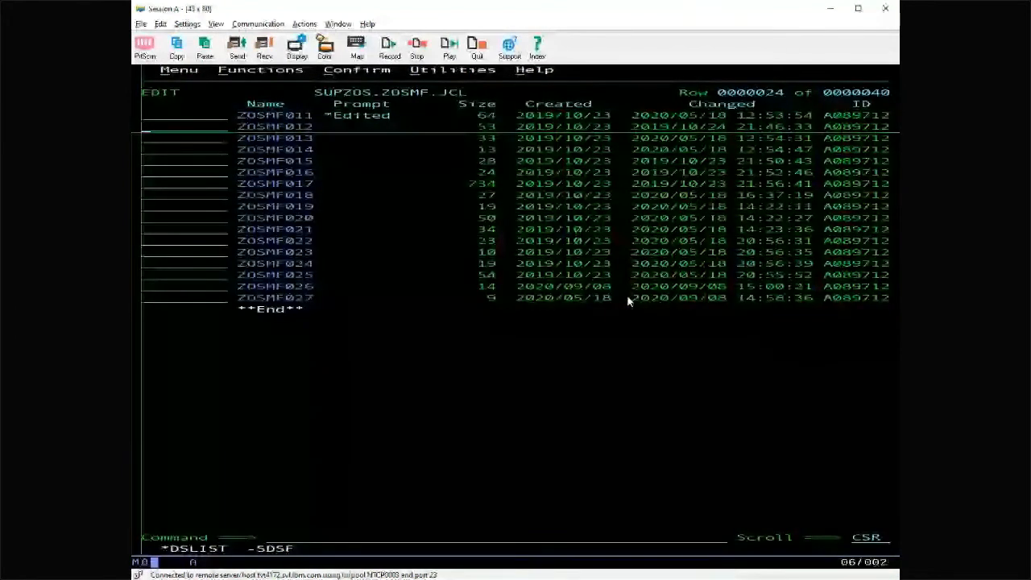
- Open the ZOSMF012 CSFSERV security JCL, scroll to line 000009, and submit it with SUB
key(Return)
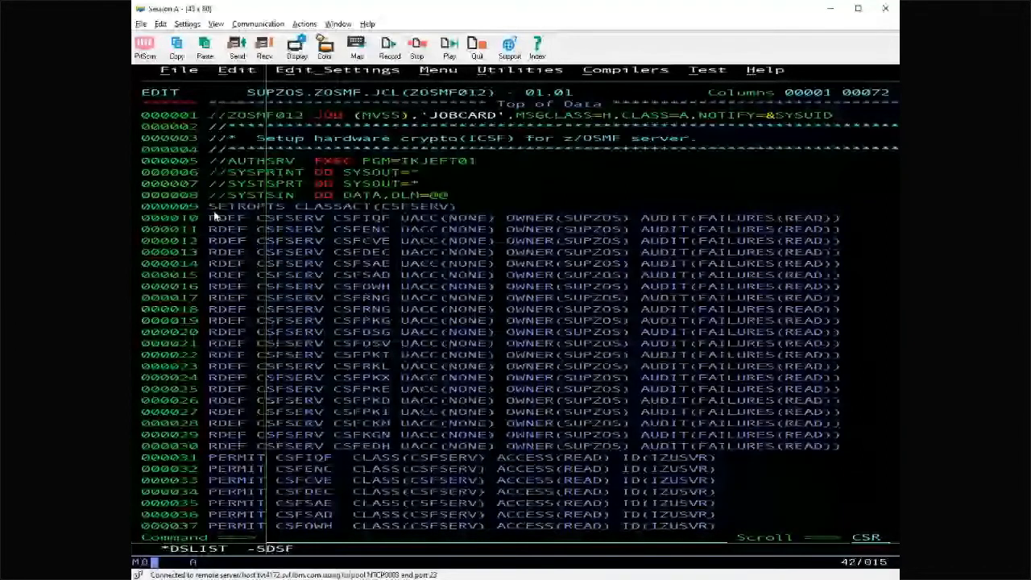
key(Right)
key(Down)
key(Down)
key(Down)
key(Down)
key(Down)
key(Down)
key(Down)
key(Down)
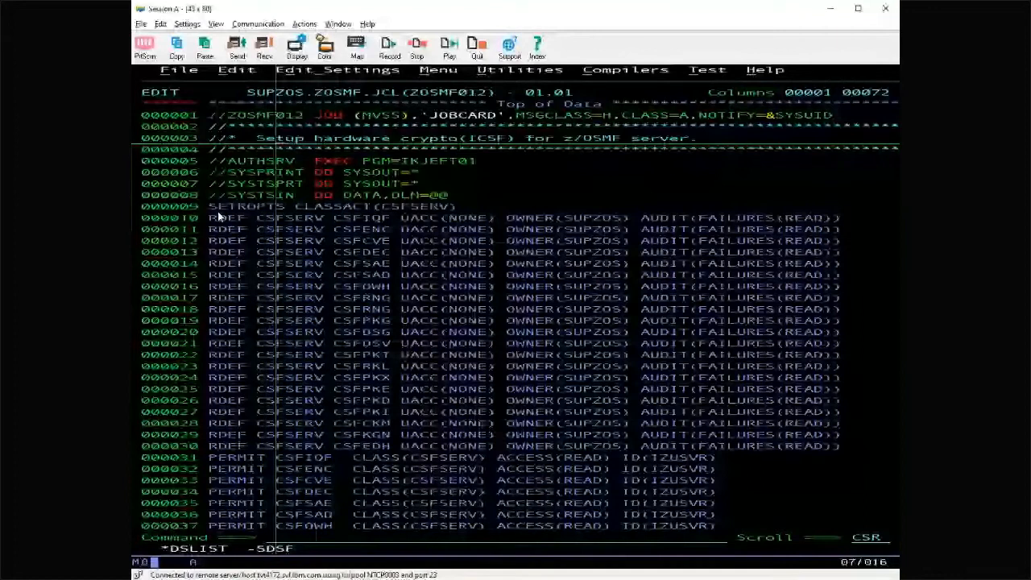
click(210, 212)
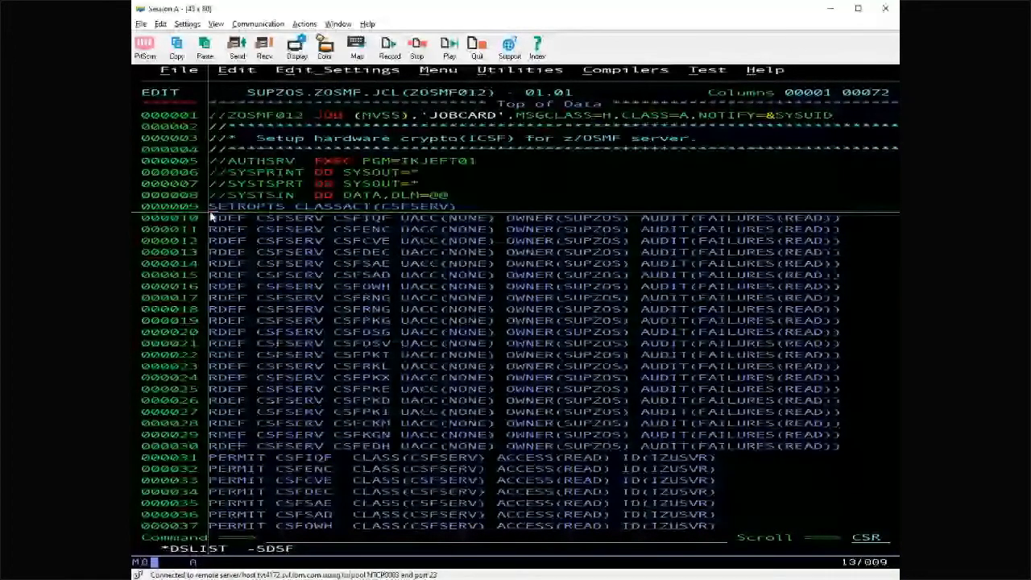
key(F8)
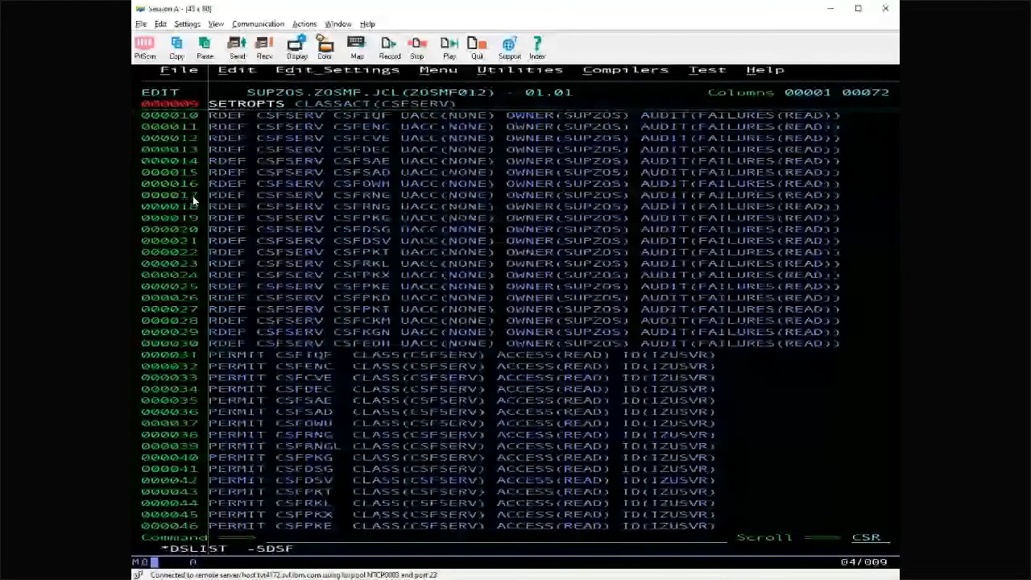
click(525, 525)
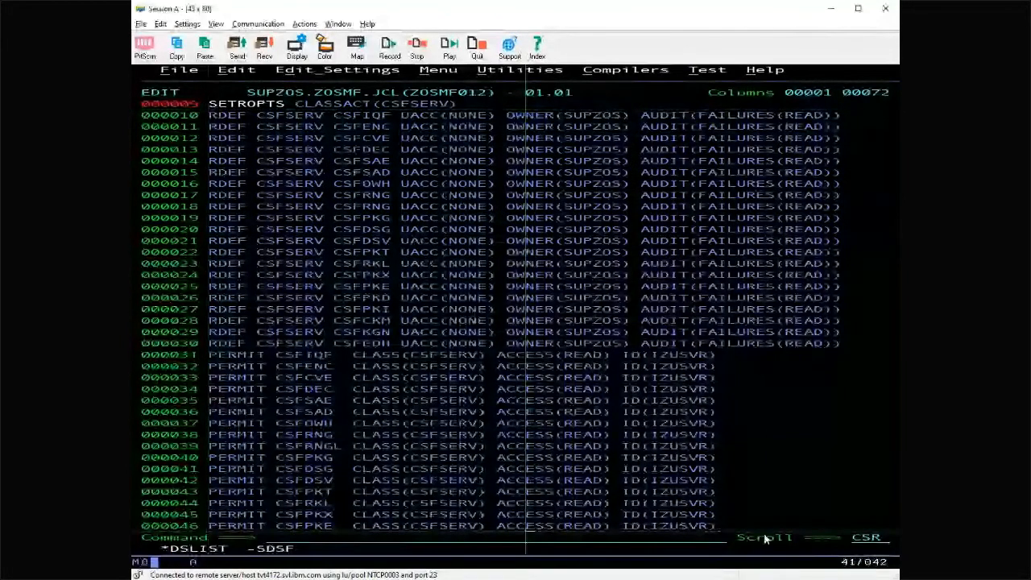
key(Tab)
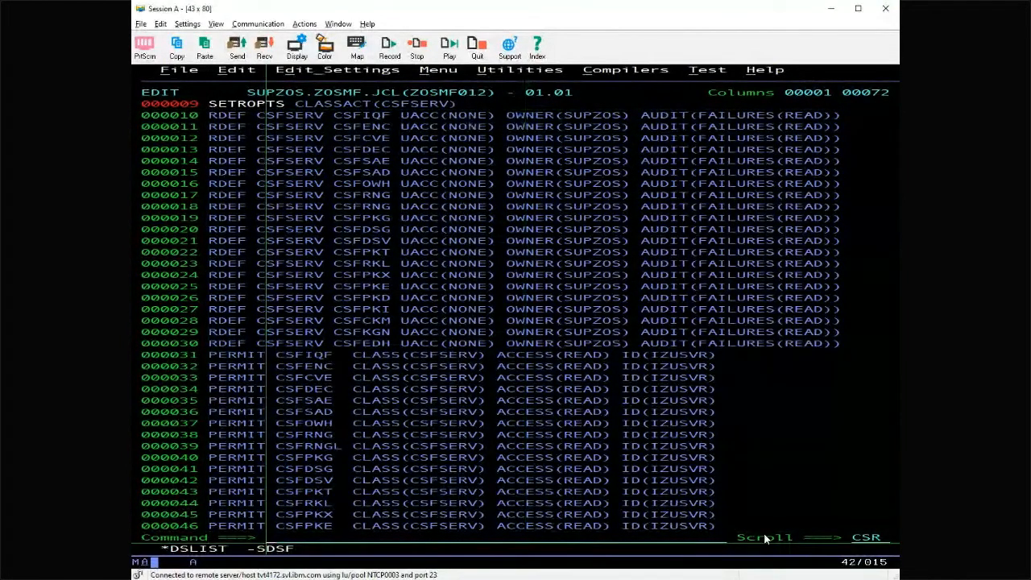
text(sub)
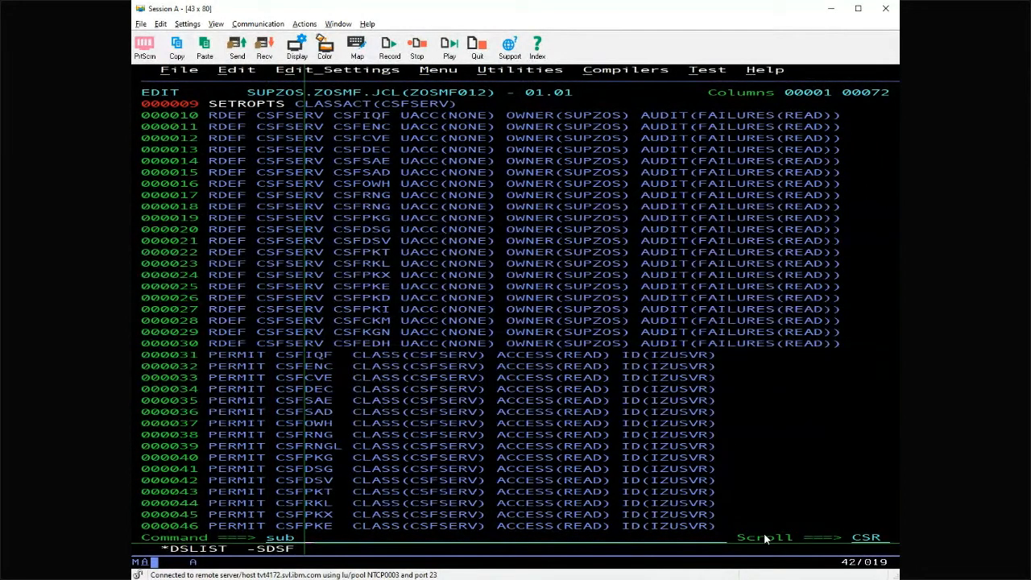
key(Return)
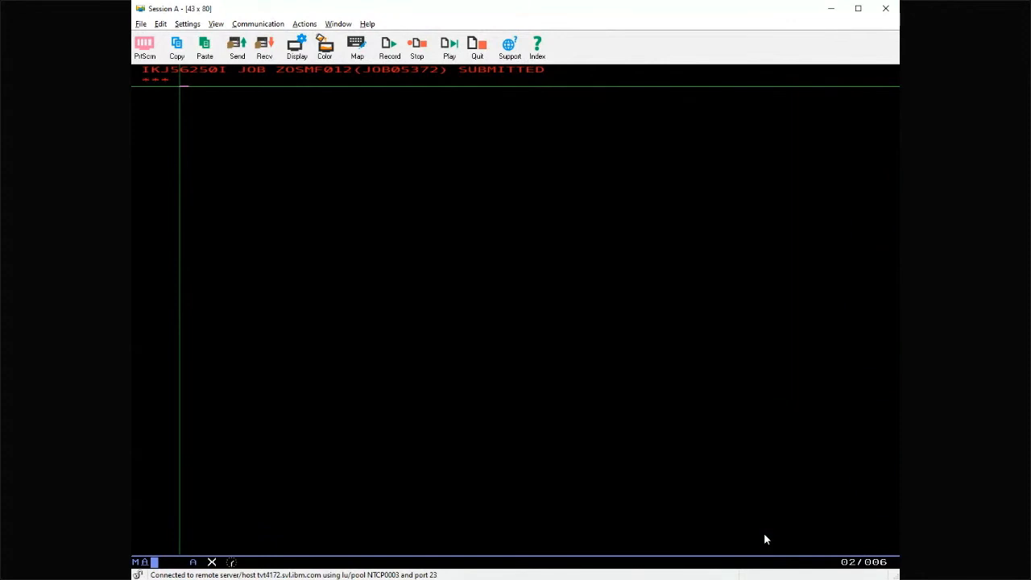
key(Return)
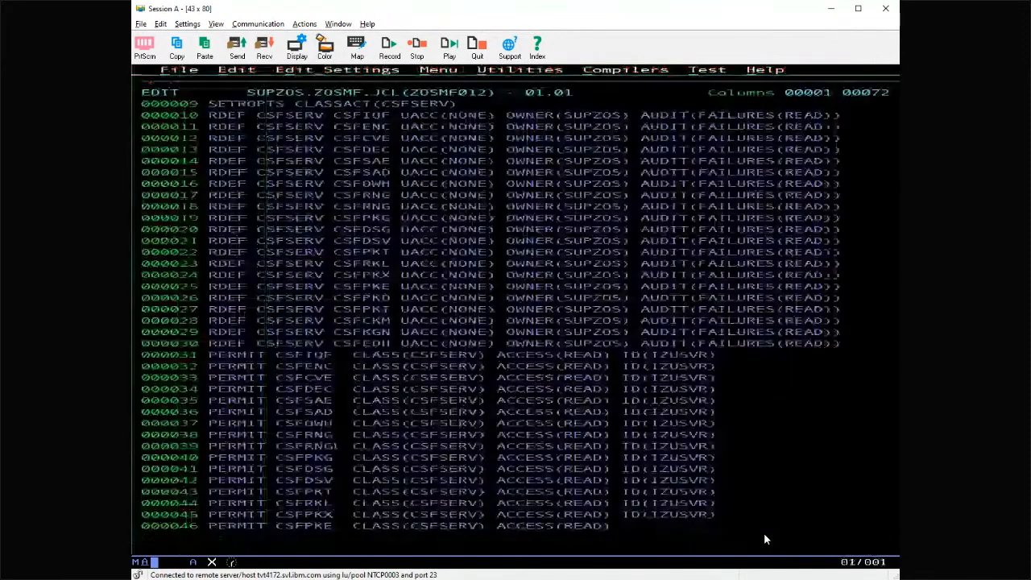
key(F3)
- Browse JOB05372's output in SDSF to confirm RC 00, then return to the member list
key(F9)
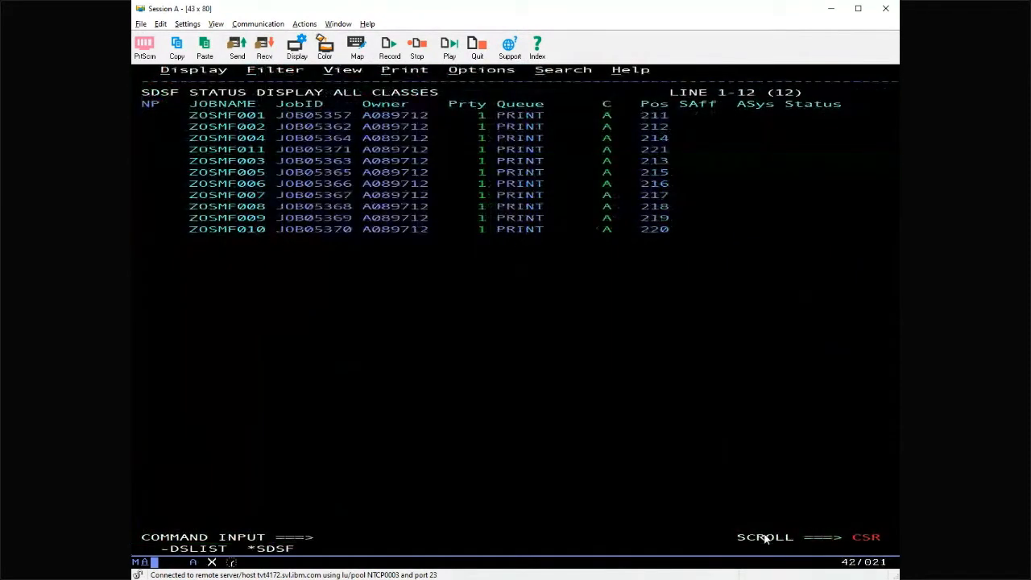
key(Return)
key(Return)
key(Return)
key(Return)
key(Return)
key(Return)
key(Return)
text(s)
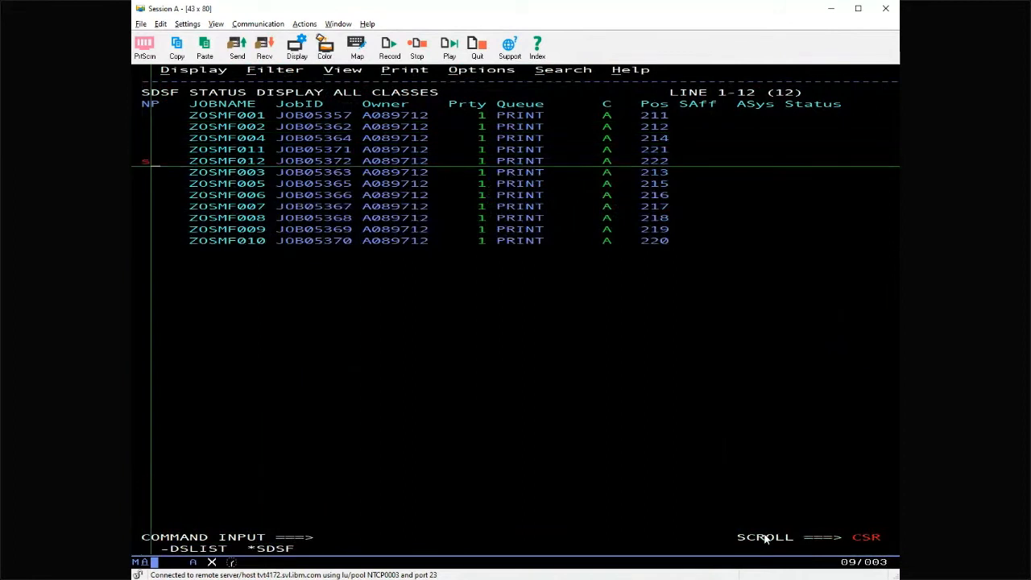
key(Return)
key(F8)
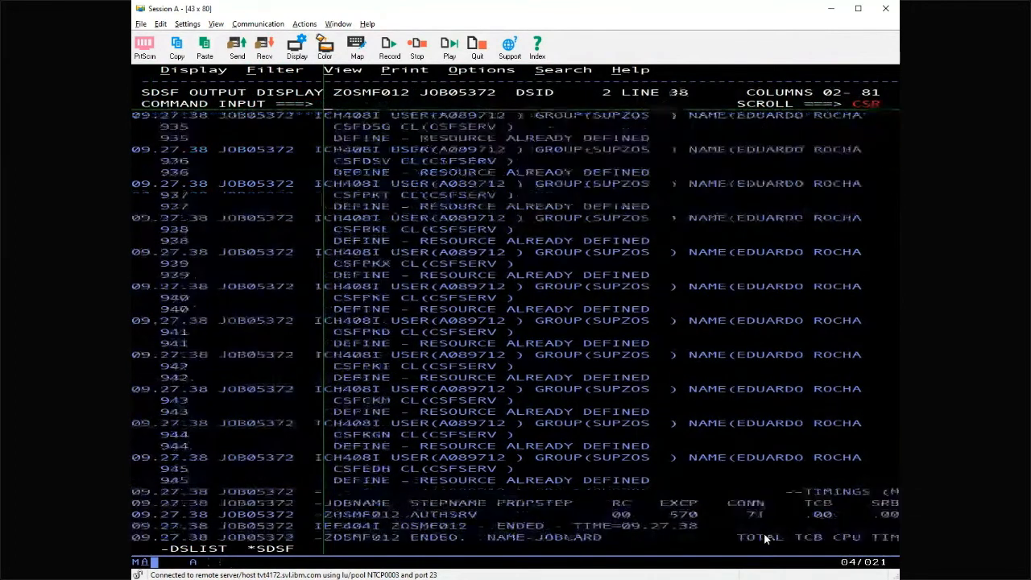
key(F8)
key(F8)
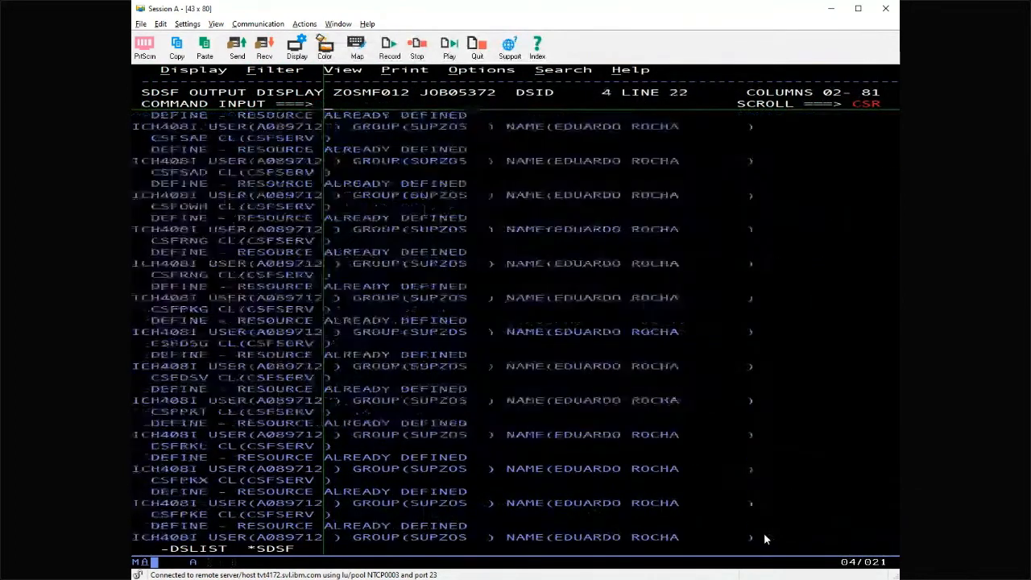
key(F3)
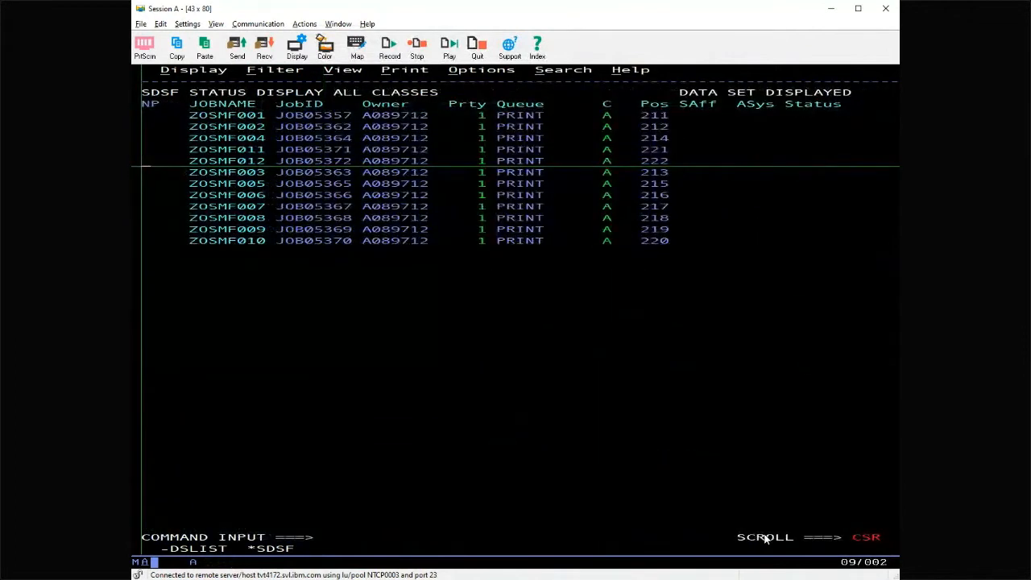
key(F3)
- Open ZOSMF013 with E and submit it with SUB
key(Tab)
text(e)
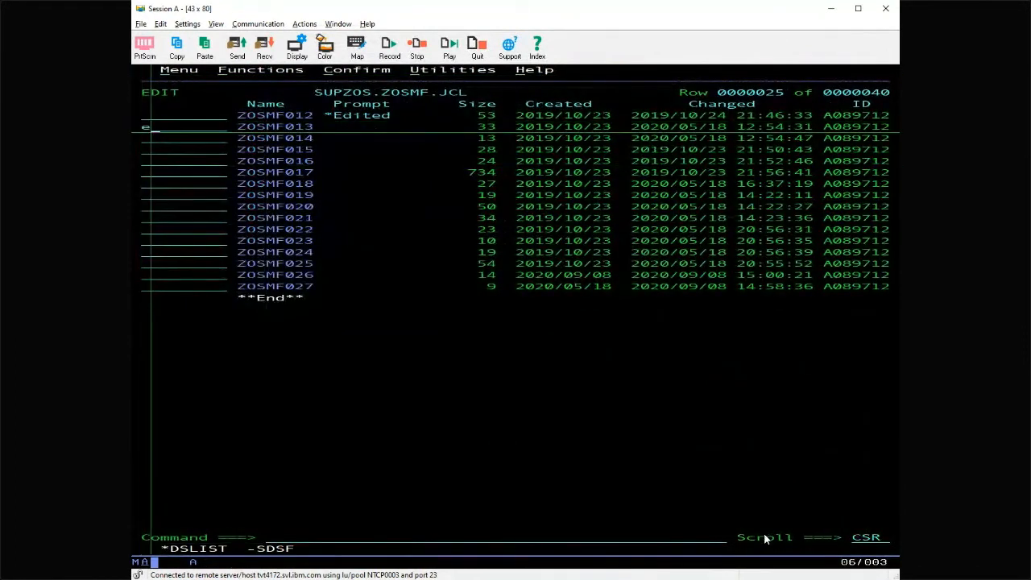
key(Return)
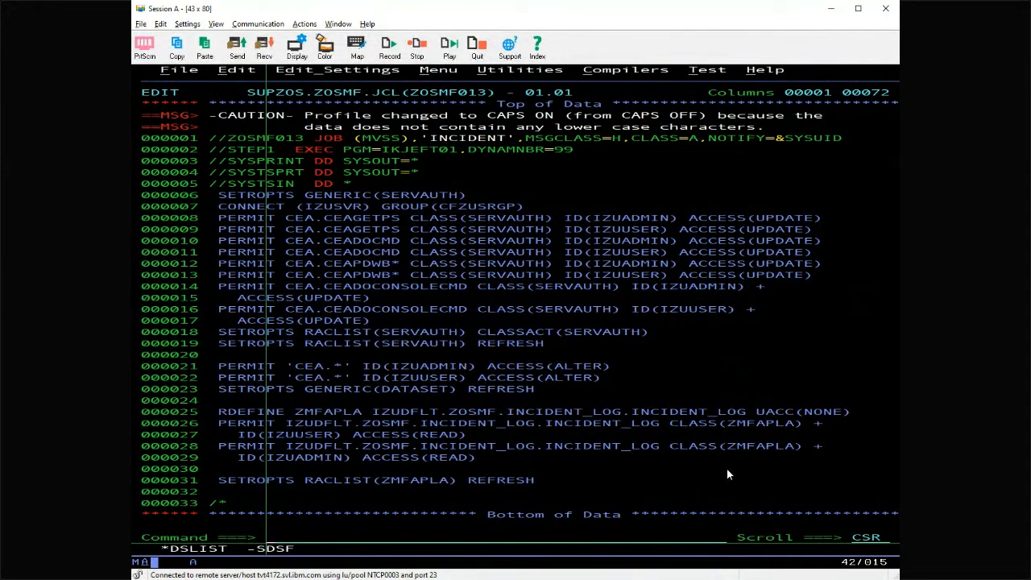
text(sub)
key(Return)
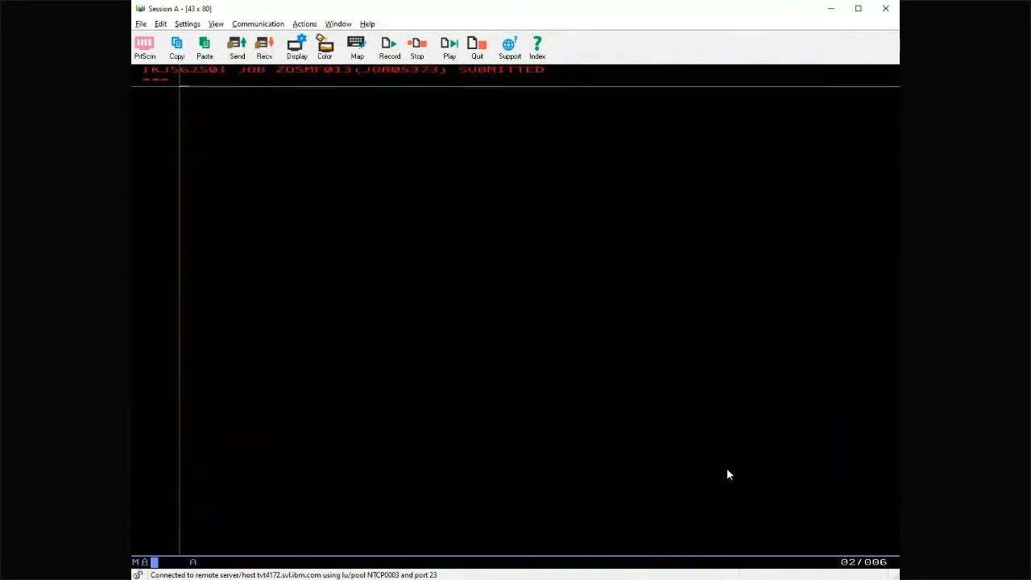
key(Return)
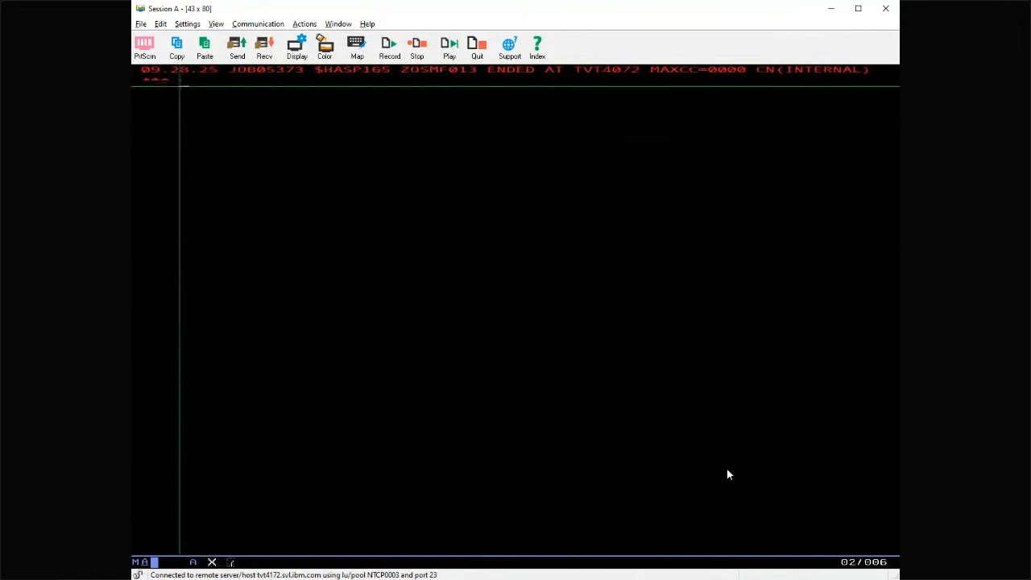
key(Return)
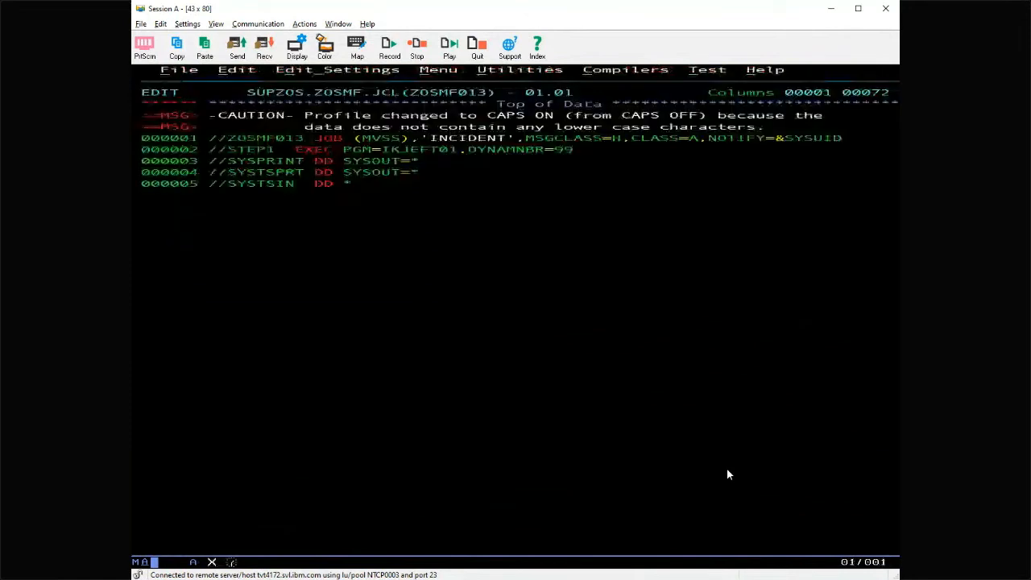
- Check JOB05373's SDSF output shows condition code 0000, then return to the member list
key(F9)
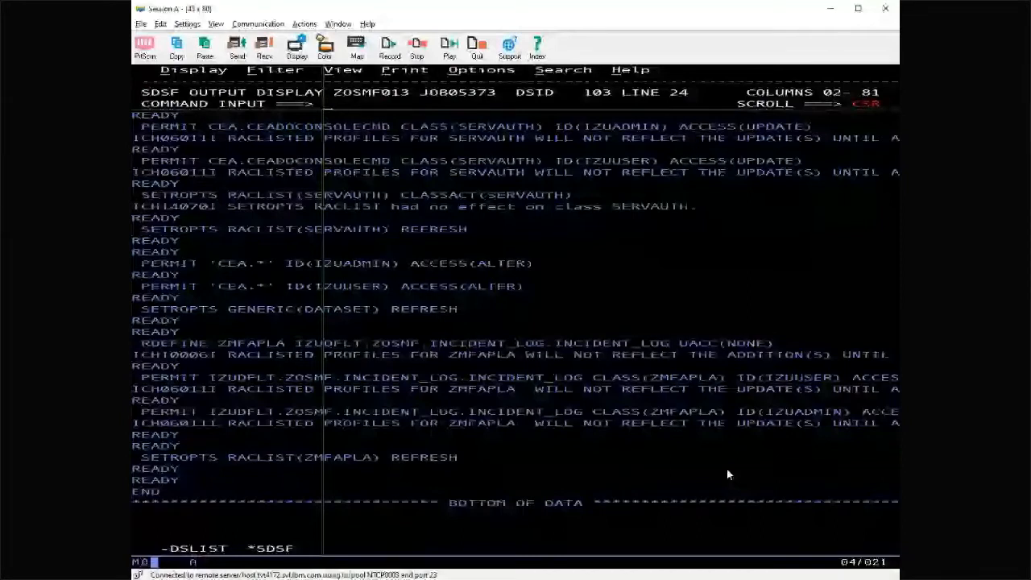
key(F7)
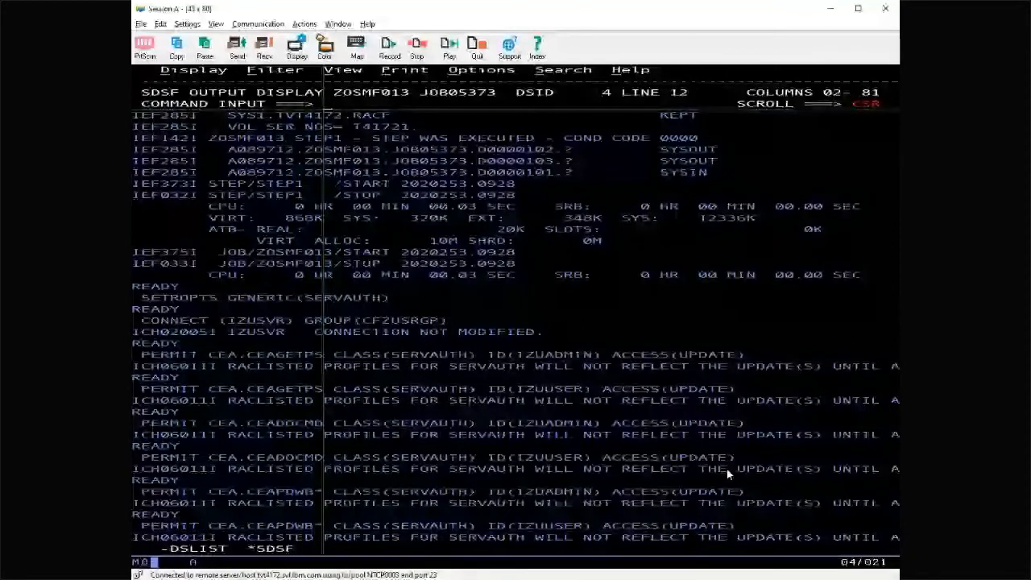
key(F8)
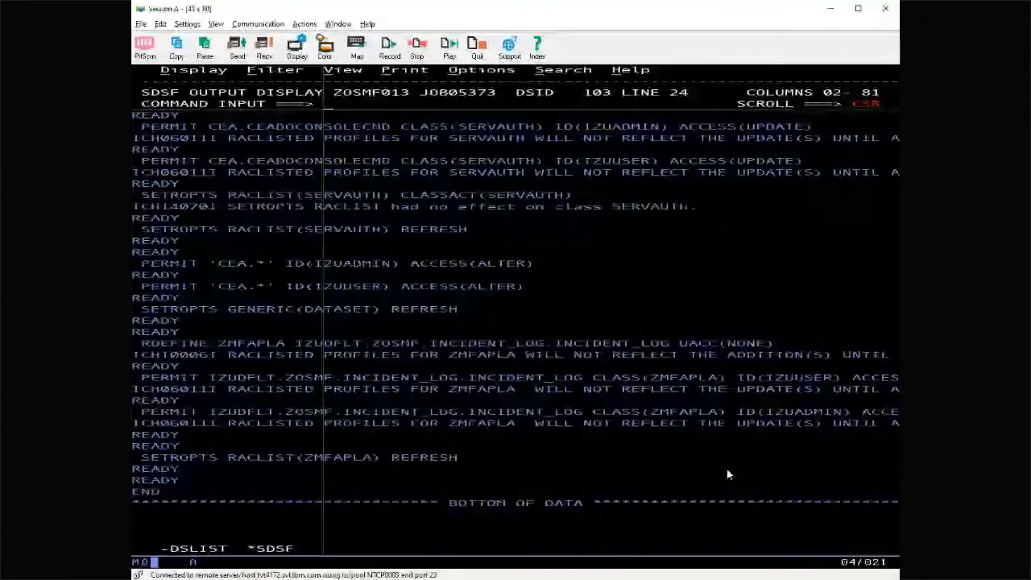
key(F3)
key(F9)
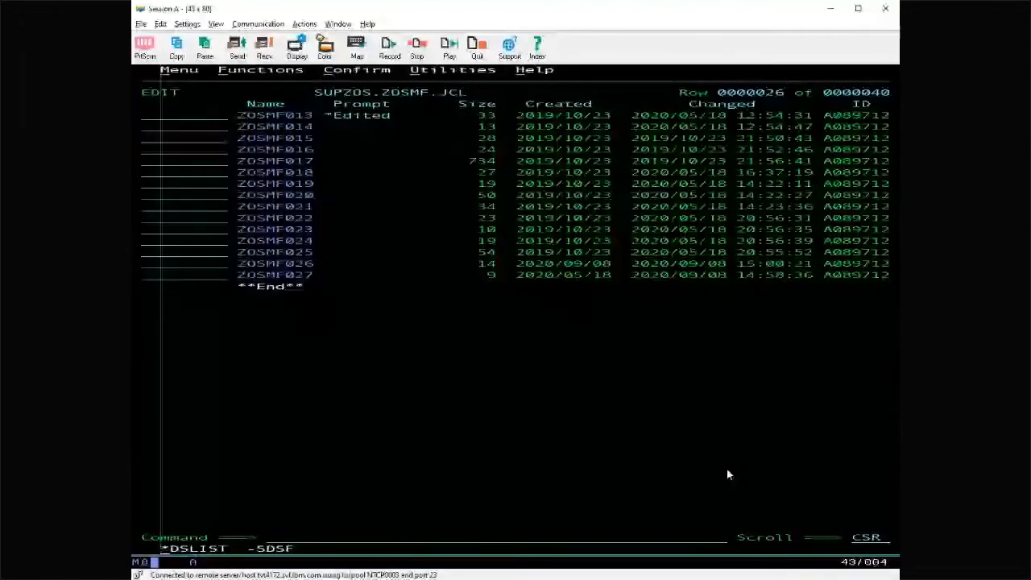
- Submit ZOSMF014 with SUB, then open the ZOSMF015 zERT Network Analyzer JCL
key(Return)
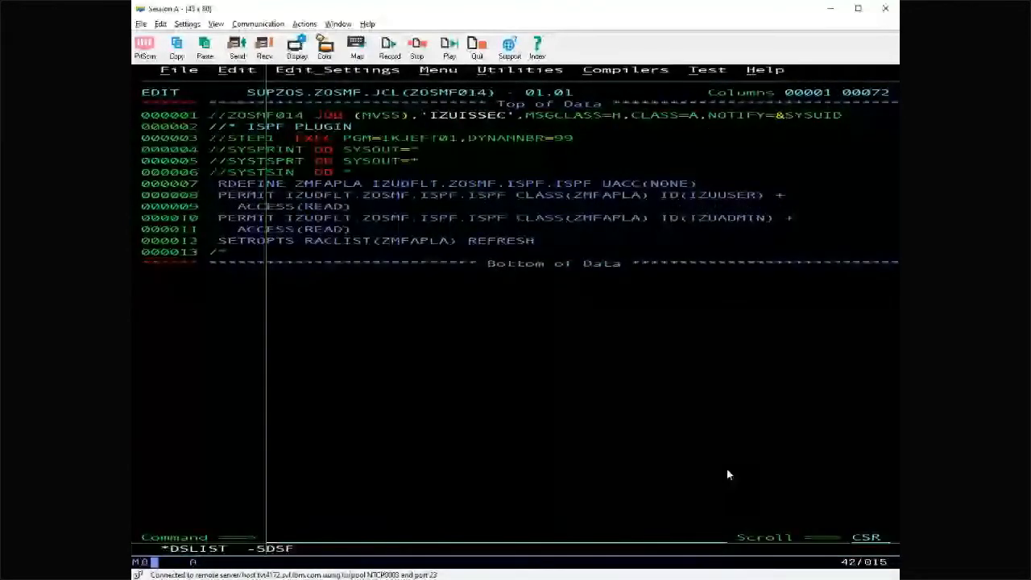
text(sub)
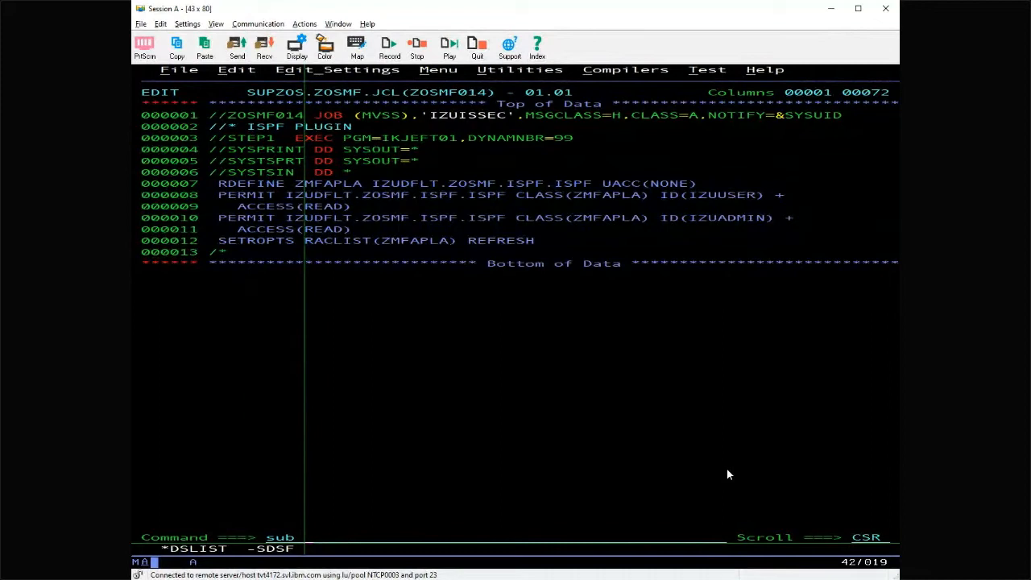
key(Return)
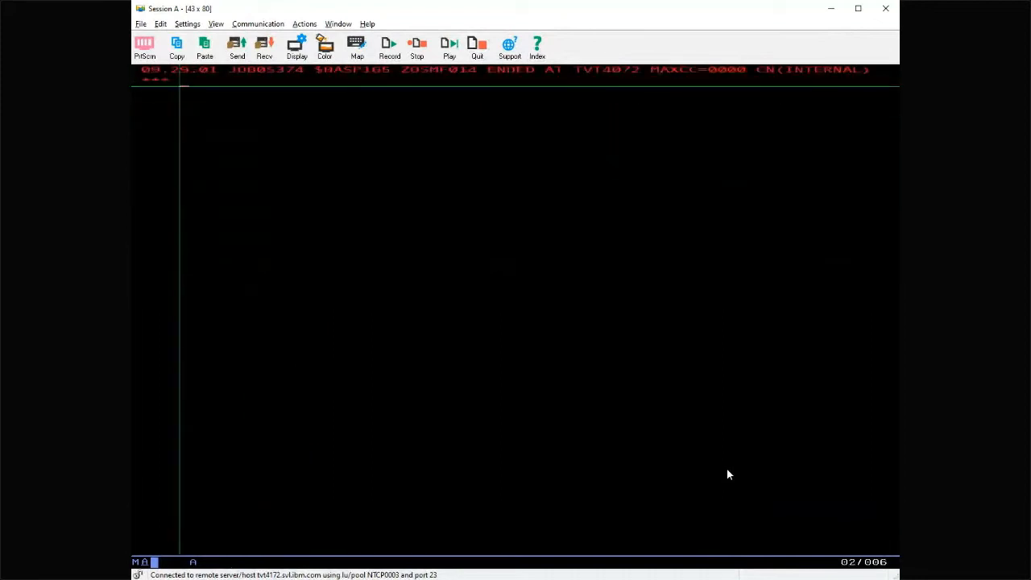
key(Return)
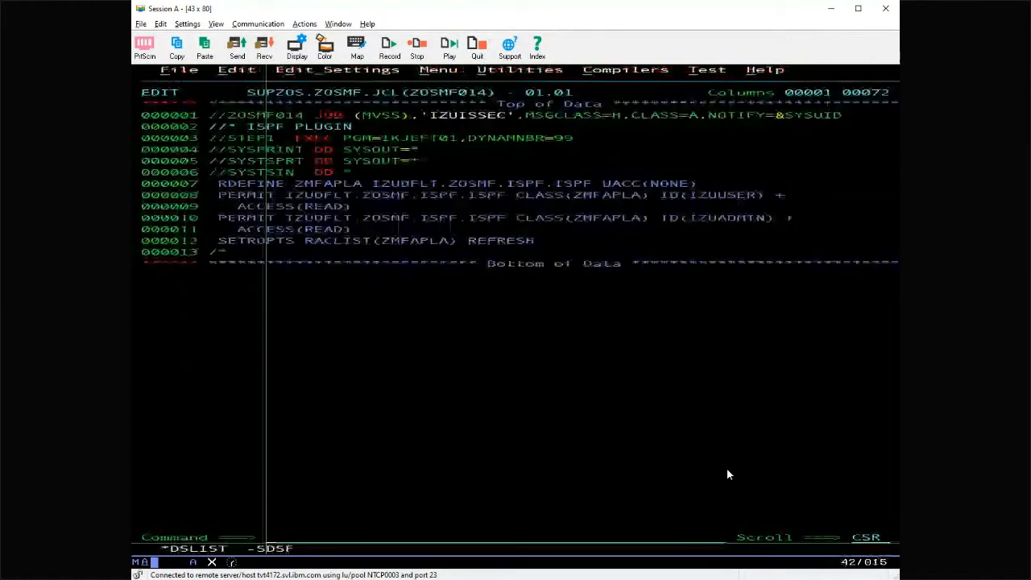
key(F3)
key(Return)
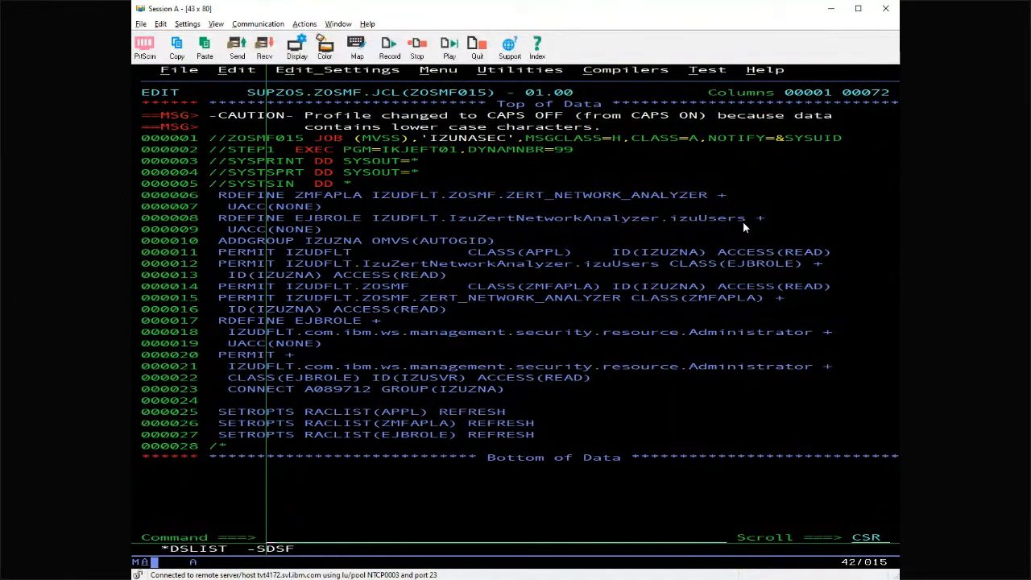
- Submit ZOSMF015 with SUB, then open the ZOSMF016 Notification settings JCL
text(sub)
key(Return)
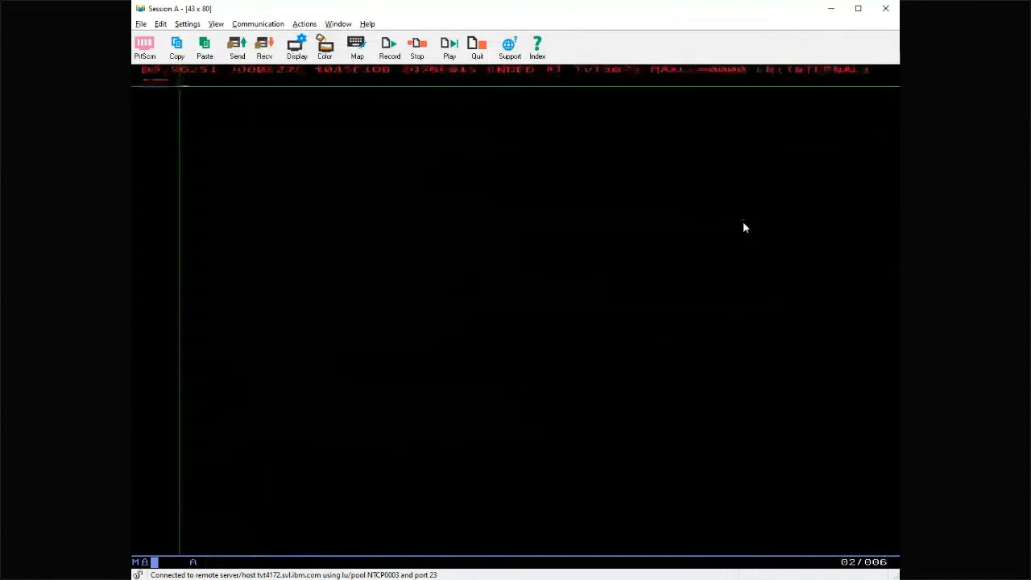
key(Return)
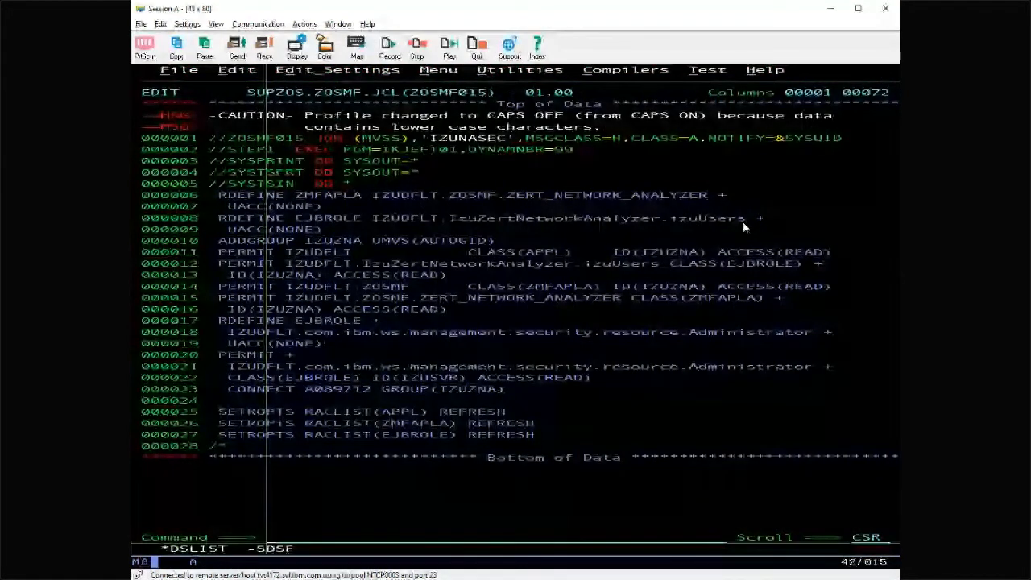
key(F3)
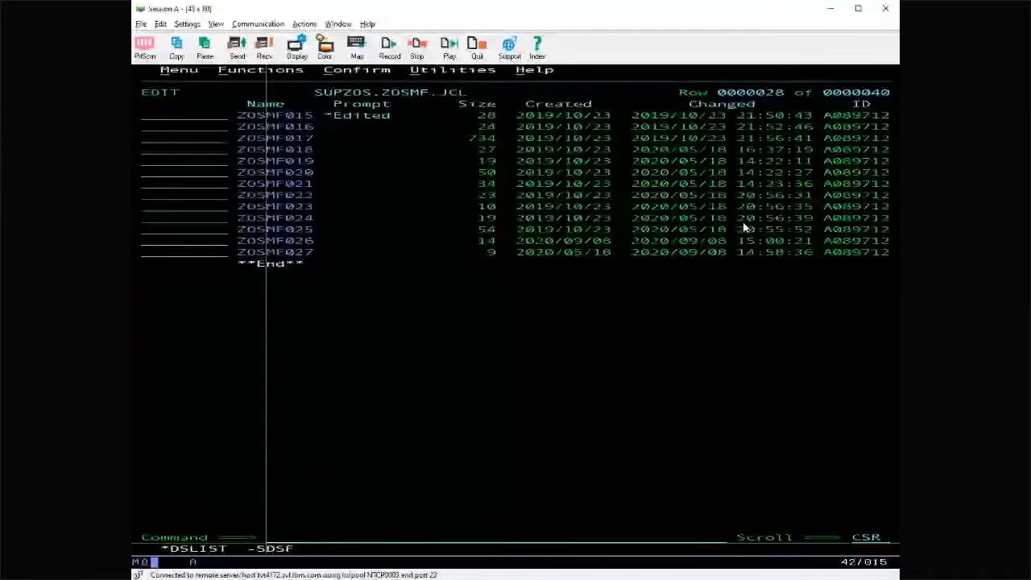
key(Return)
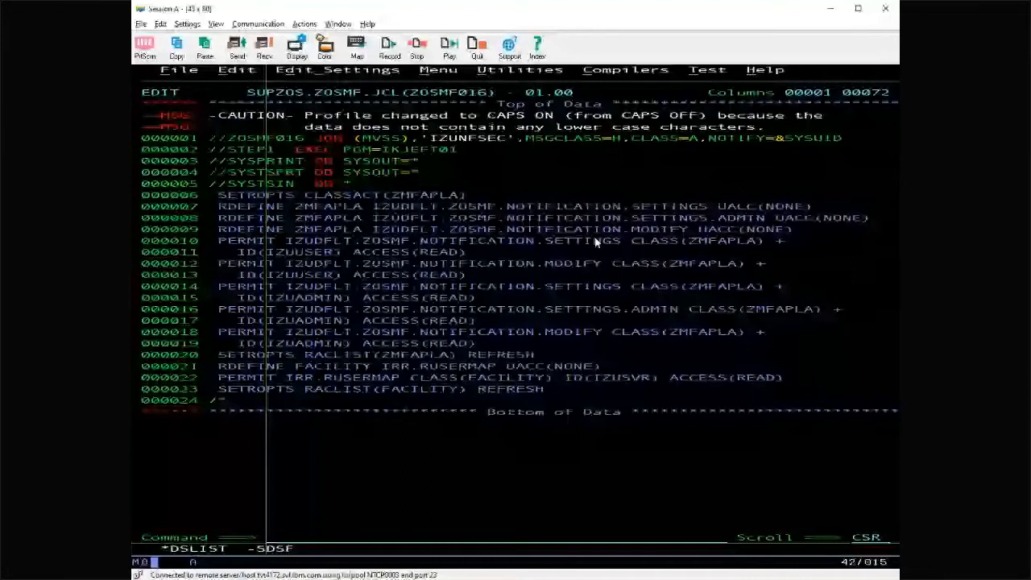
- Glance at the SDSF job list, then submit ZOSMF016 with SUB and return to the member list
key(F9)
text(sub)
key(Return)
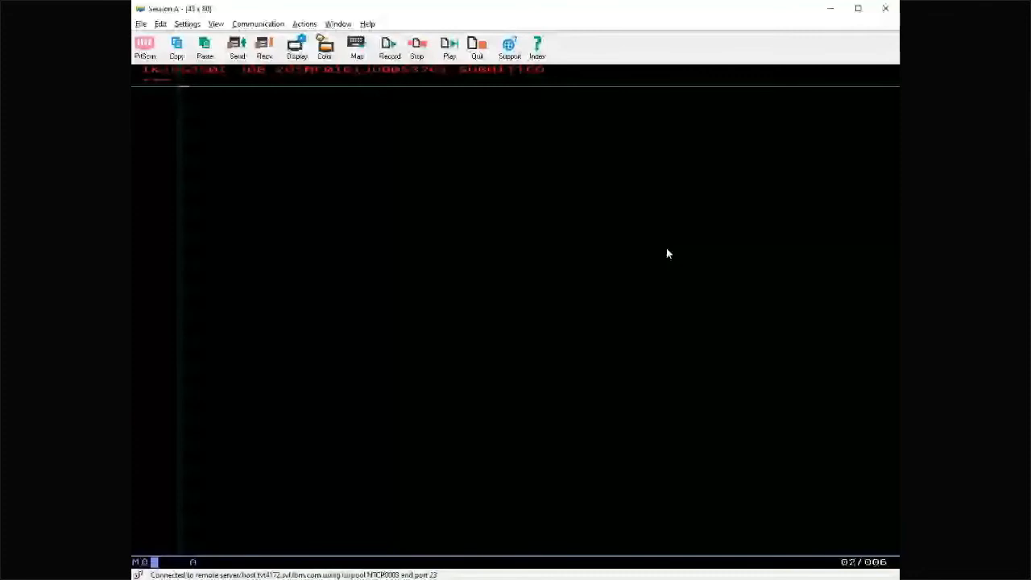
key(F3)
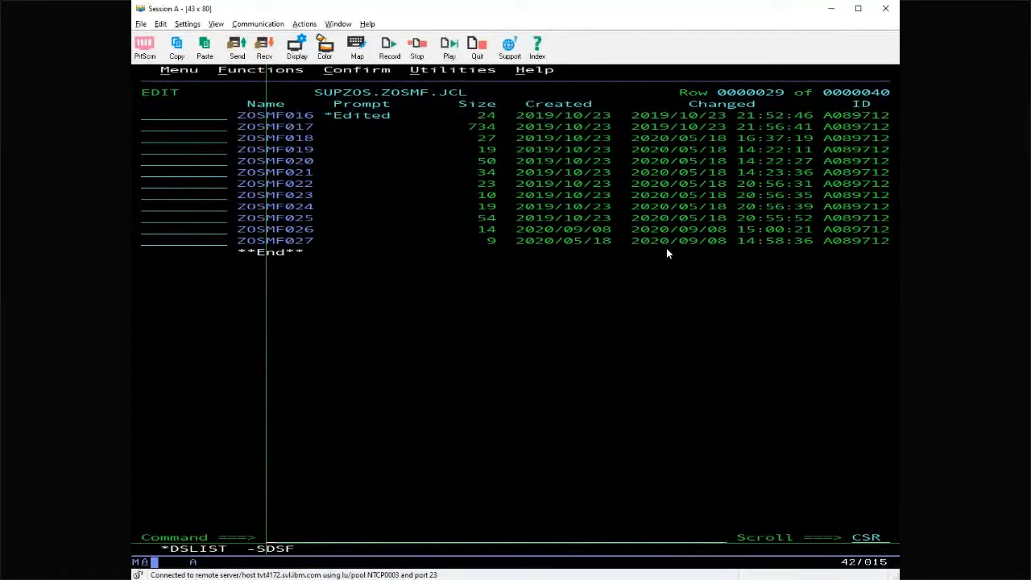
- Refresh SDSF and open ZOSMF016's output to confirm COND CODE 0000
key(F9)
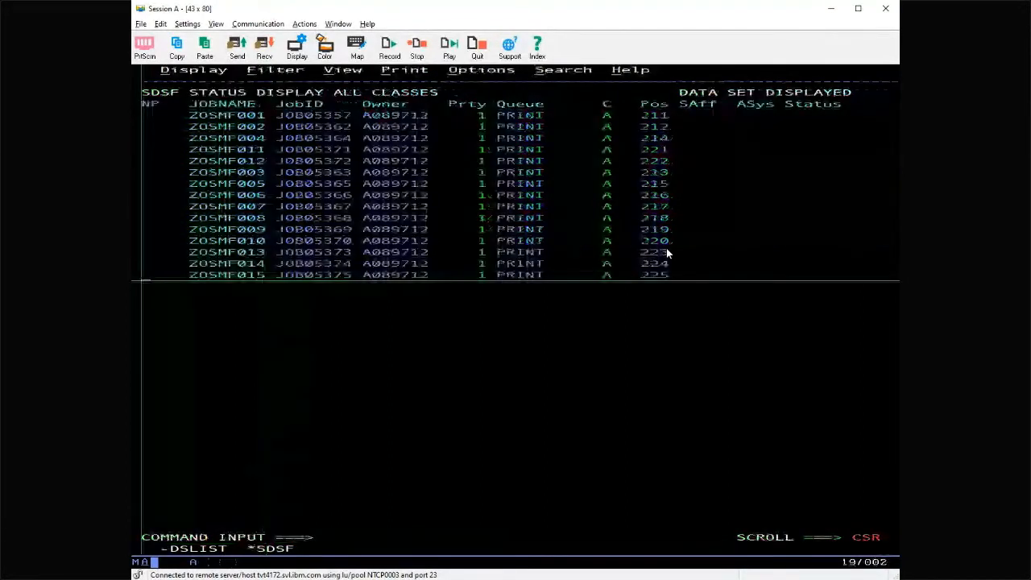
key(Return)
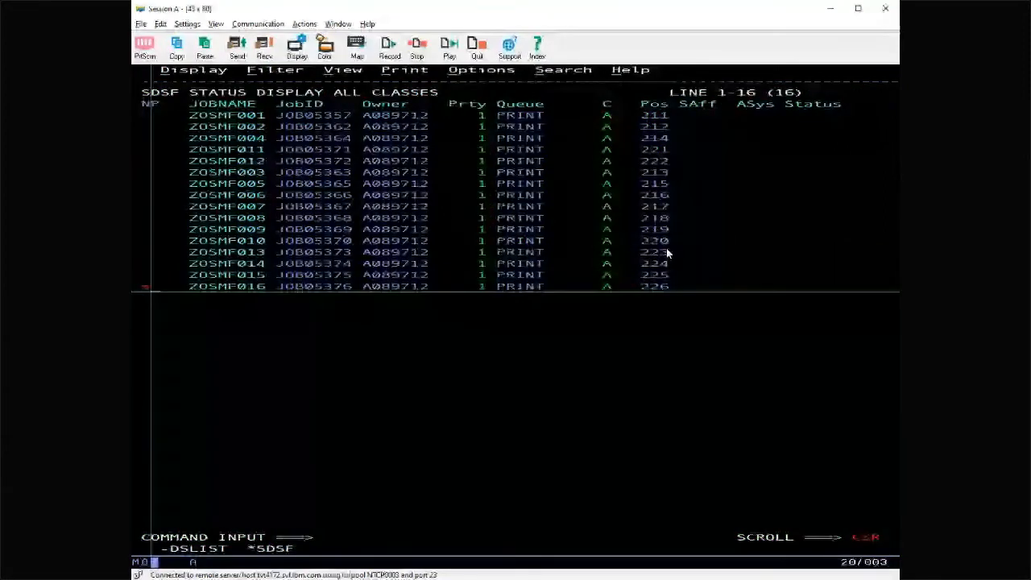
text(s)
key(Return)
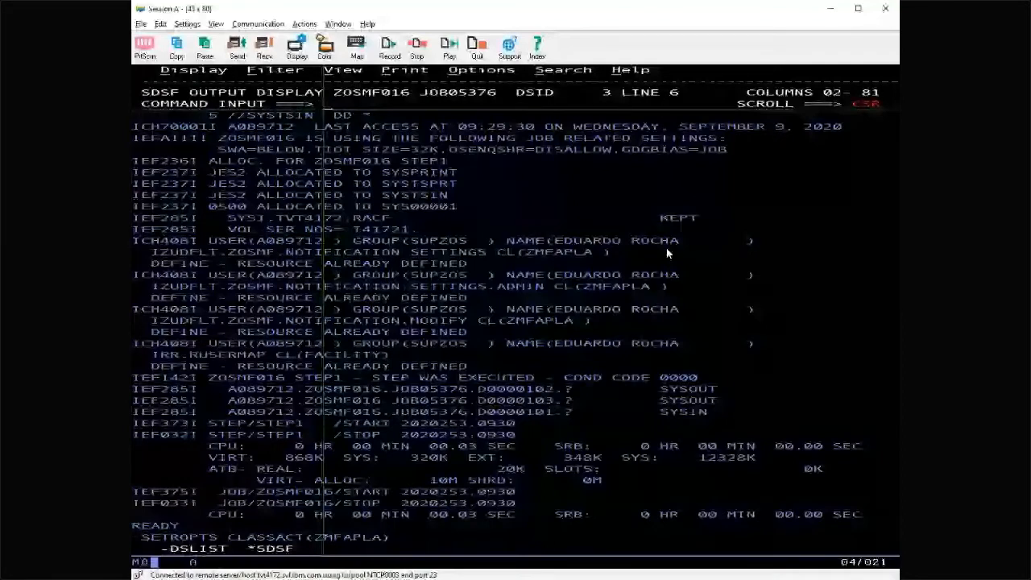
key(F9)
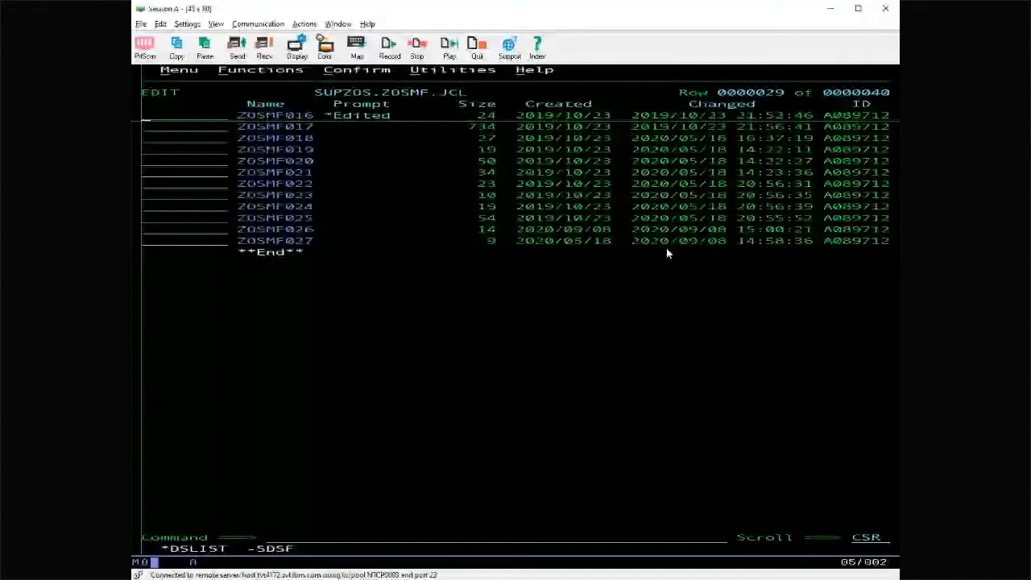
- Open the ZOSMF017 Cloud Provisioning security JCL with S
key(Down)
text(s)
key(Return)
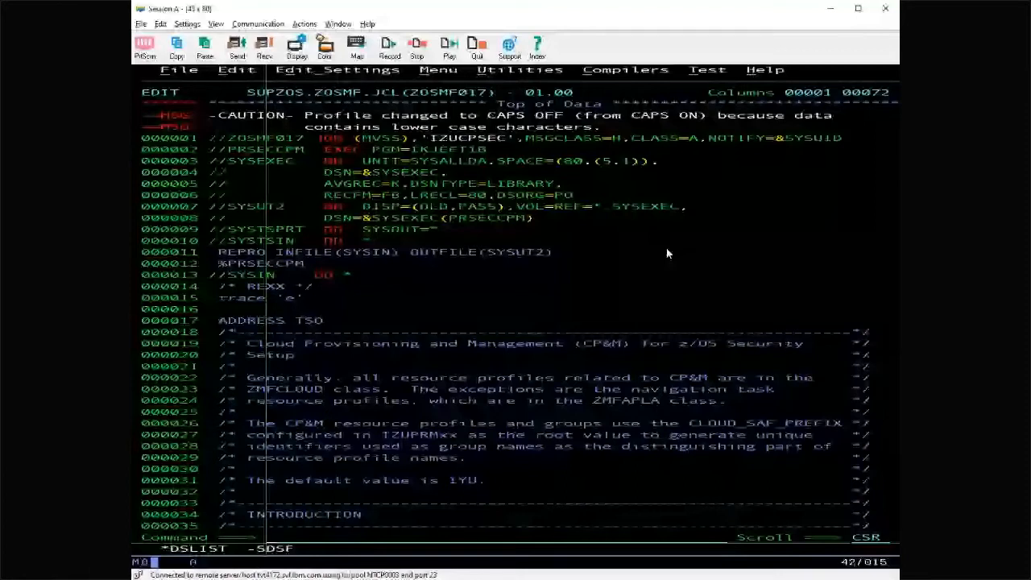
- Page through the ZOSMF017 JCL to review its contents
scroll(667, 254, down, 5)
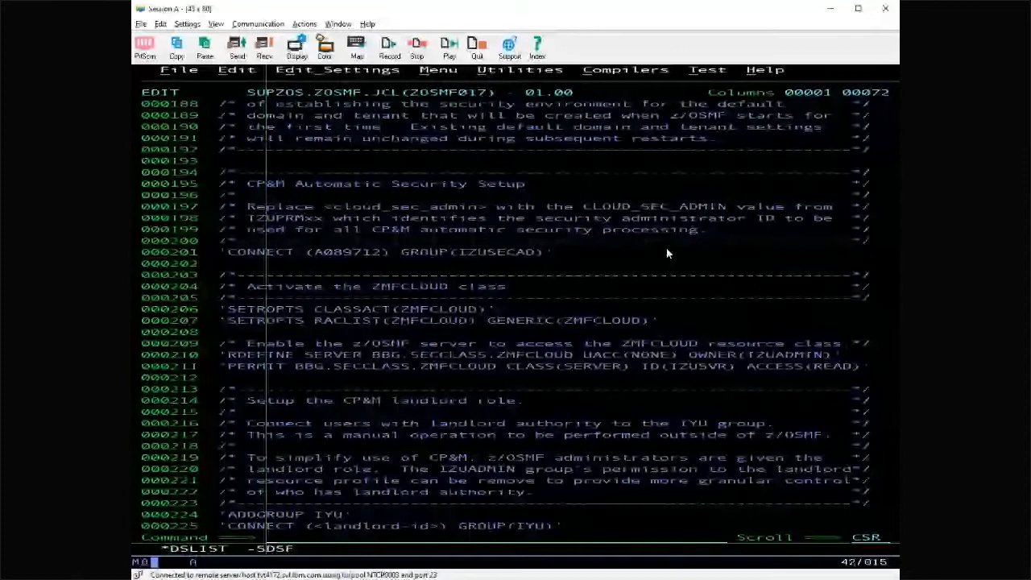
scroll(667, 254, up, 1)
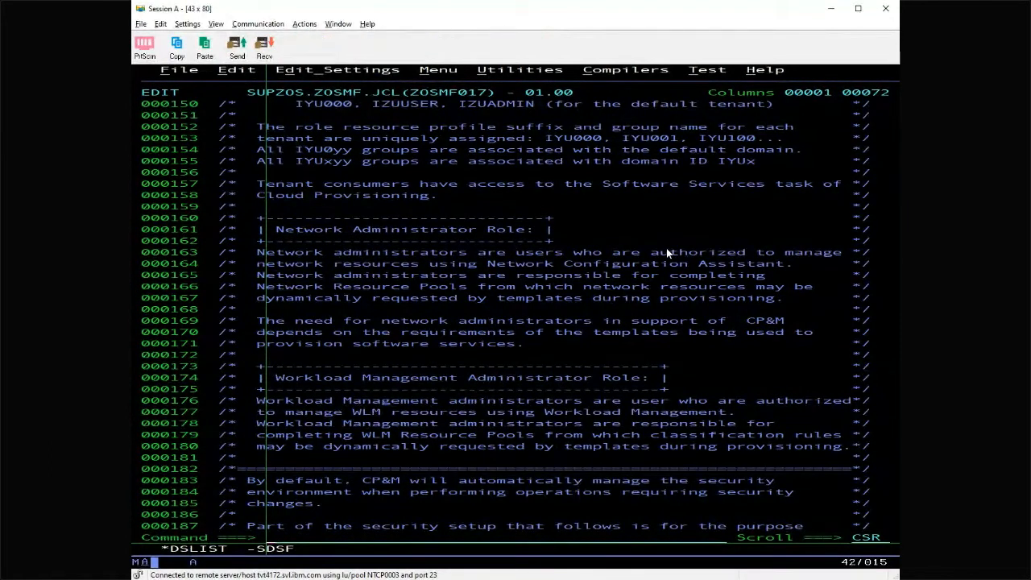
key(F8)
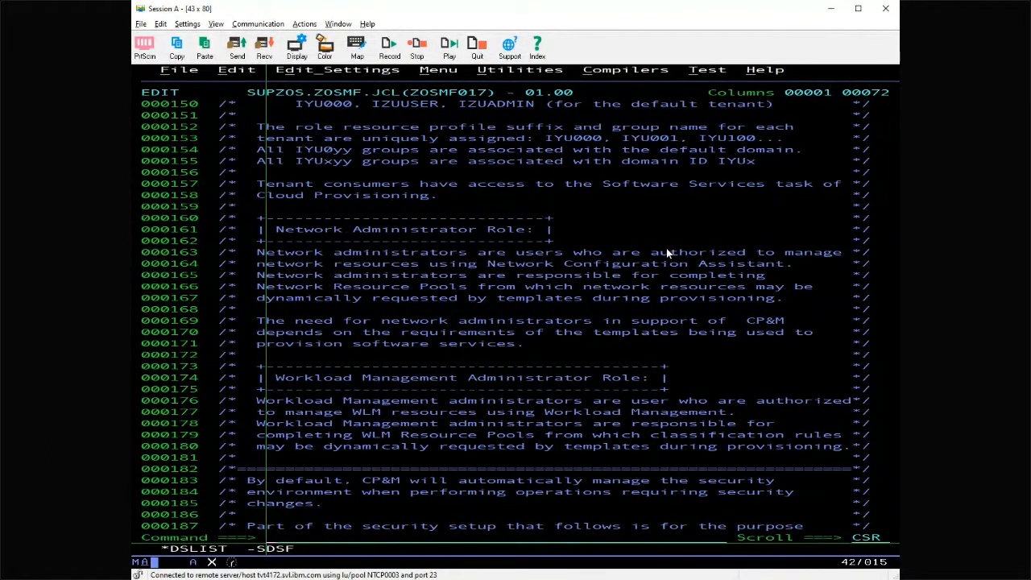
key(F8)
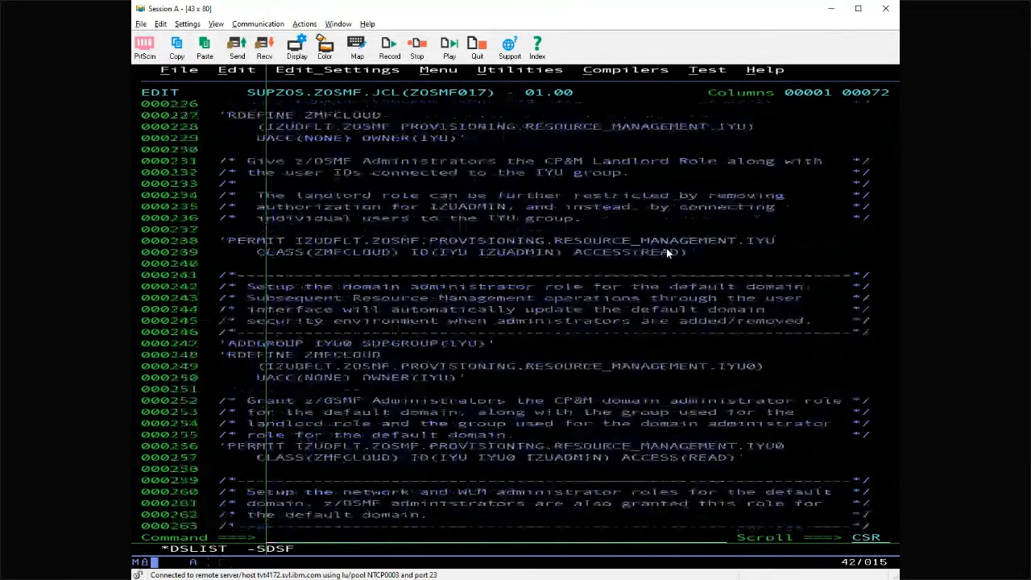
key(F7)
key(F8)
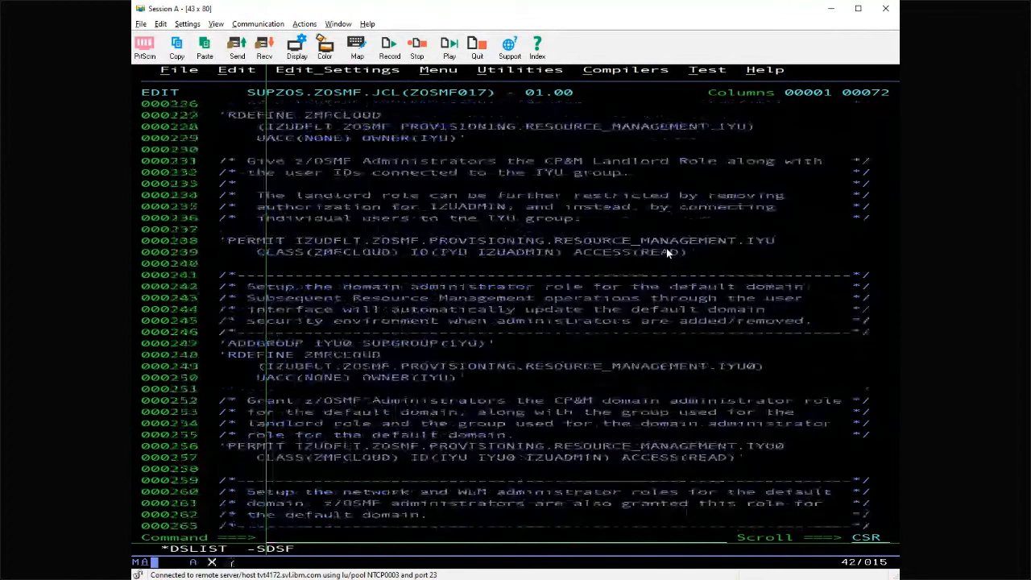
key(F8)
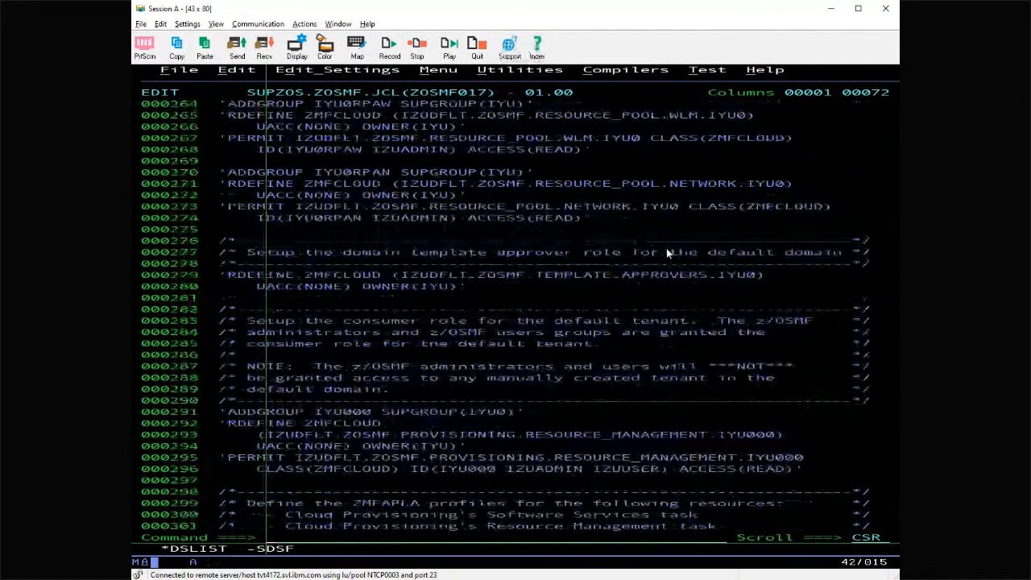
key(F8)
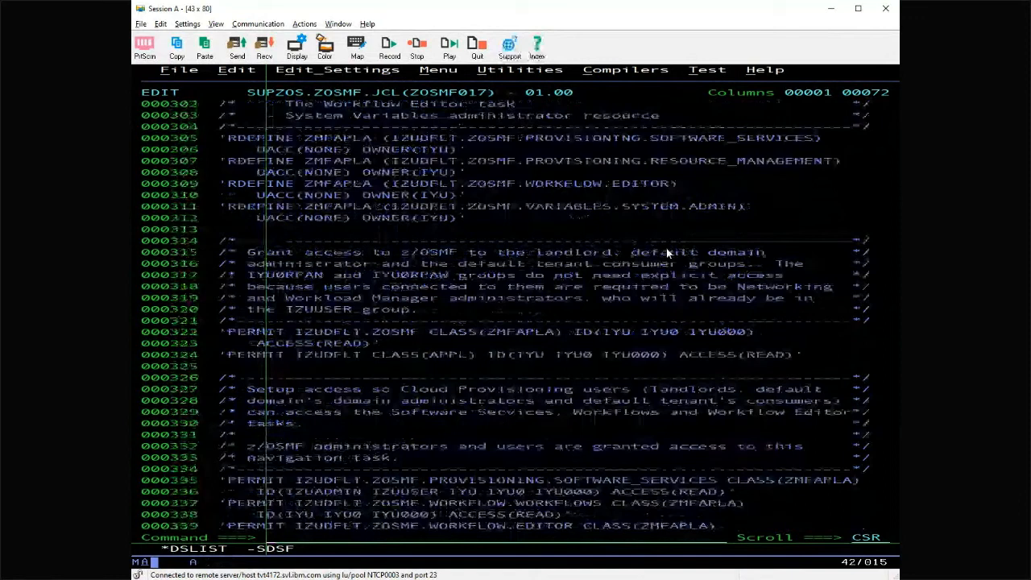
- Return to the top of ZOSMF017, submit it with SUB, and go back to the member list
text(m)
key(F7)
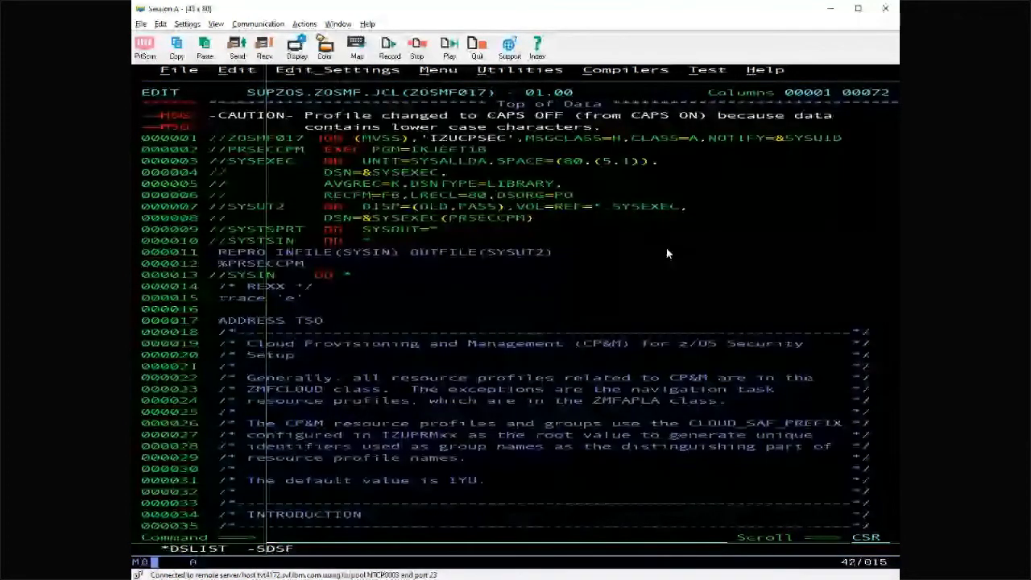
text(sub)
key(Return)
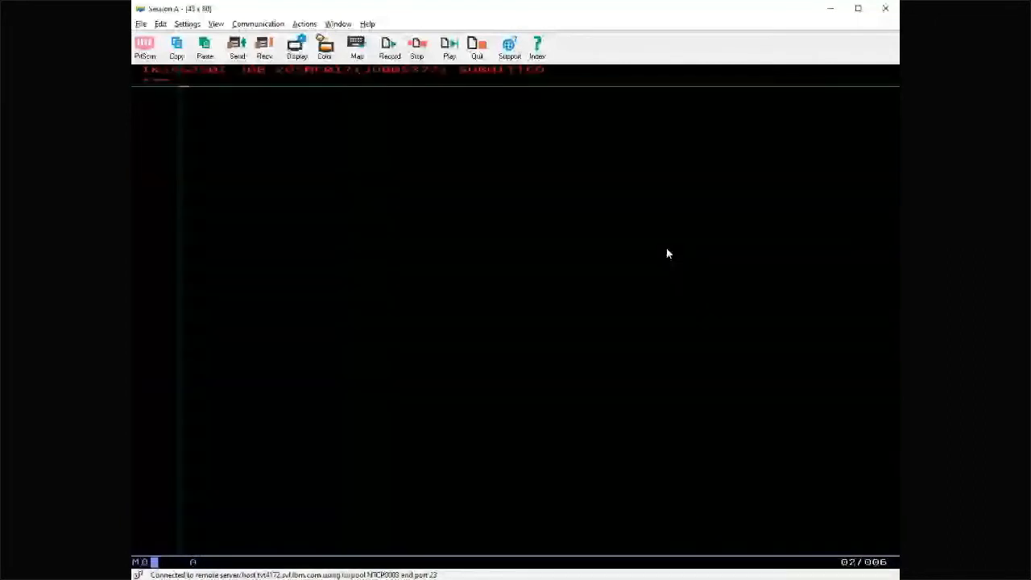
key(Return)
key(F3)
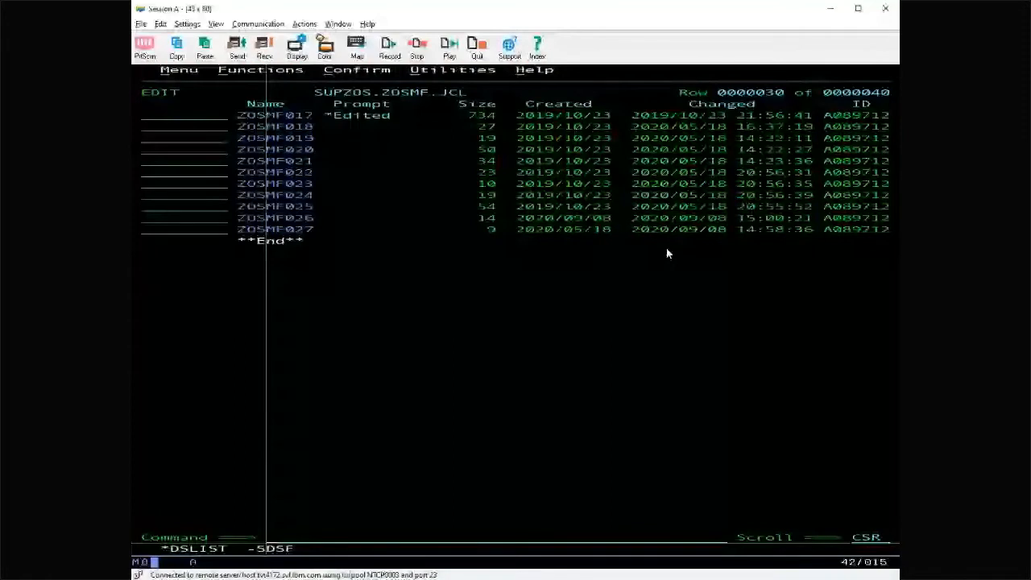
- Verify in SDSF that ZOSMF017 (JOB05377) ended RC=0000, then return to the ZOSMF018 edit session
key(Tab)
key(Tab)
key(Tab)
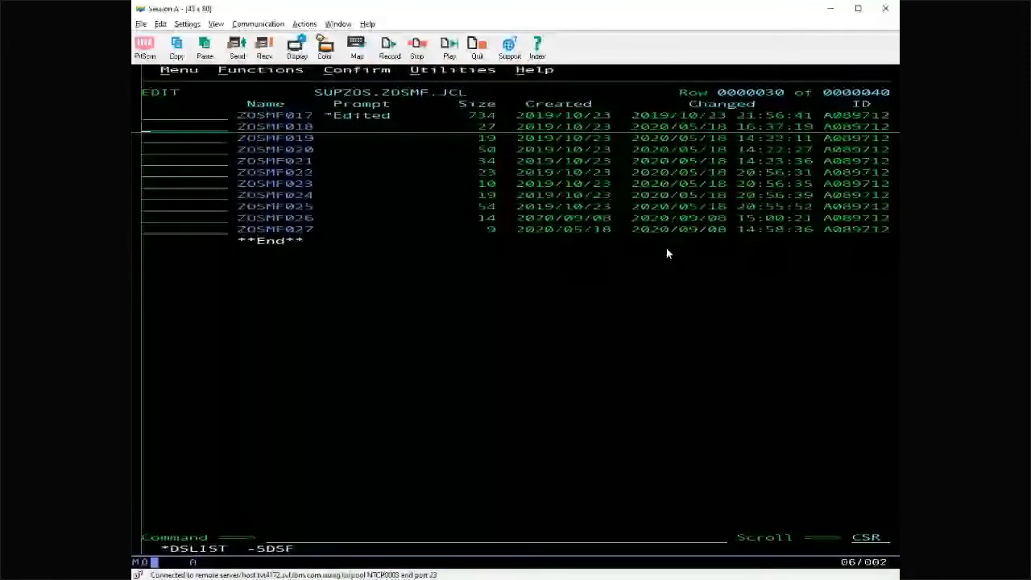
key(F9)
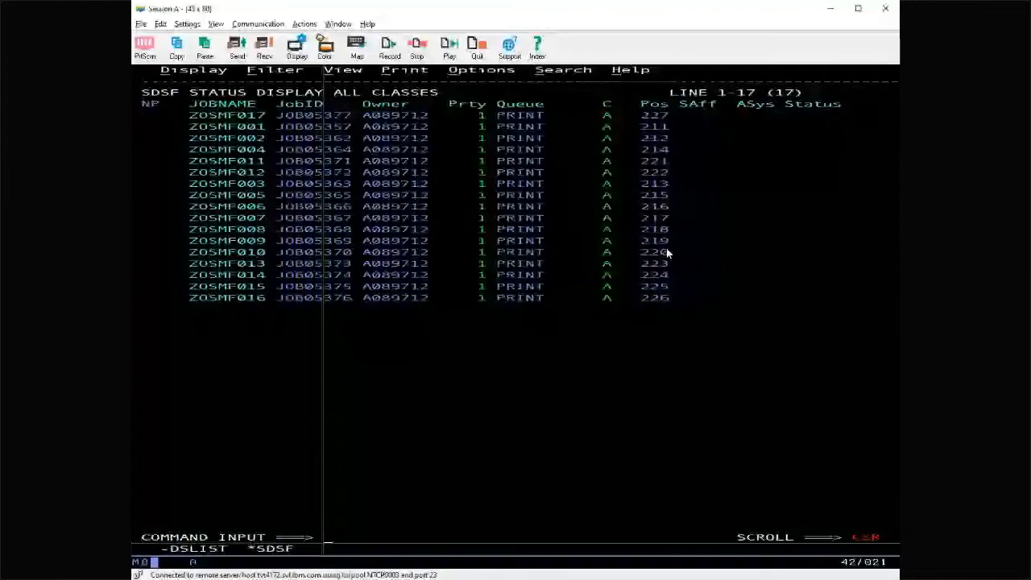
key(Return)
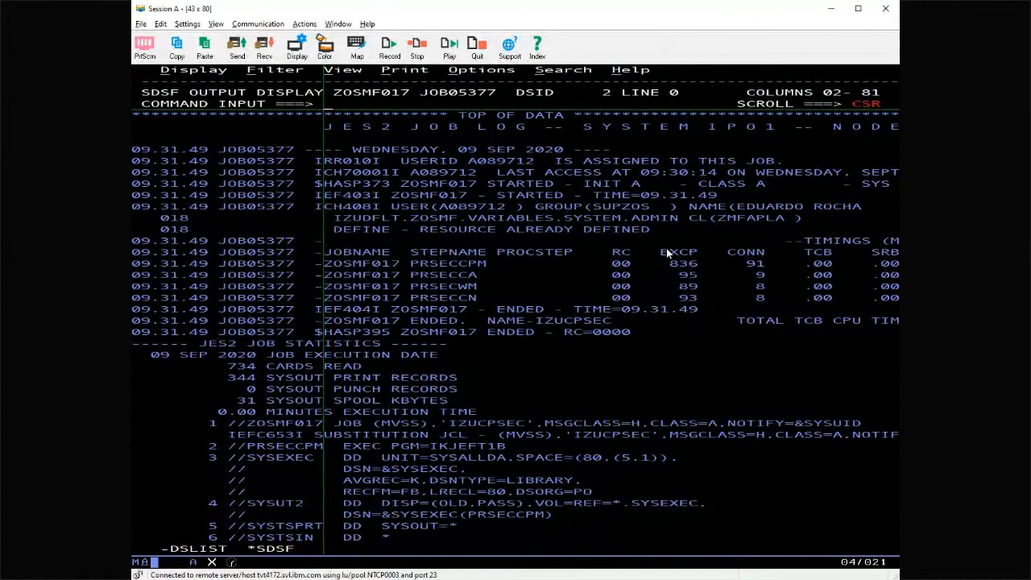
scroll(667, 253, down, 8)
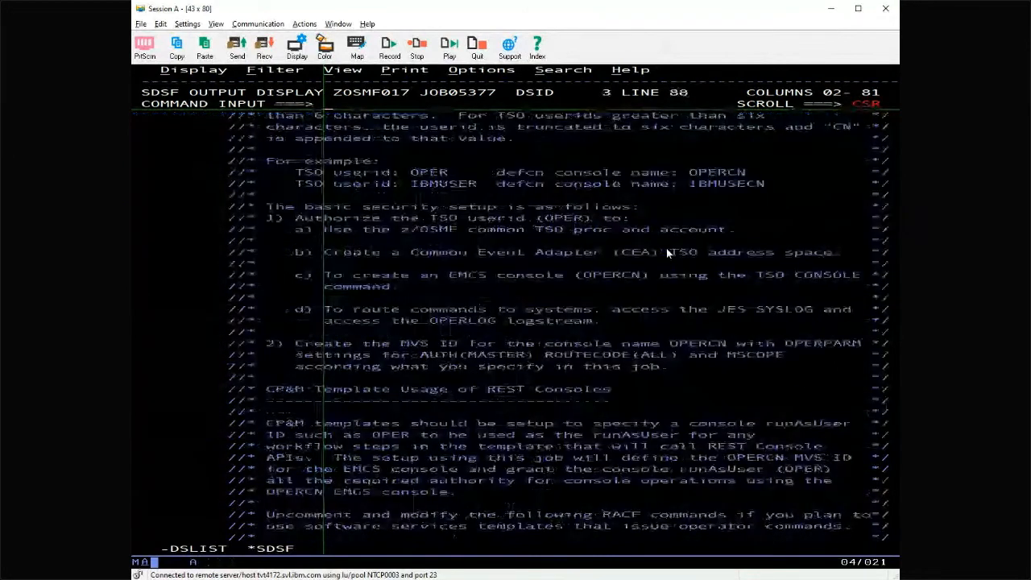
key(F3)
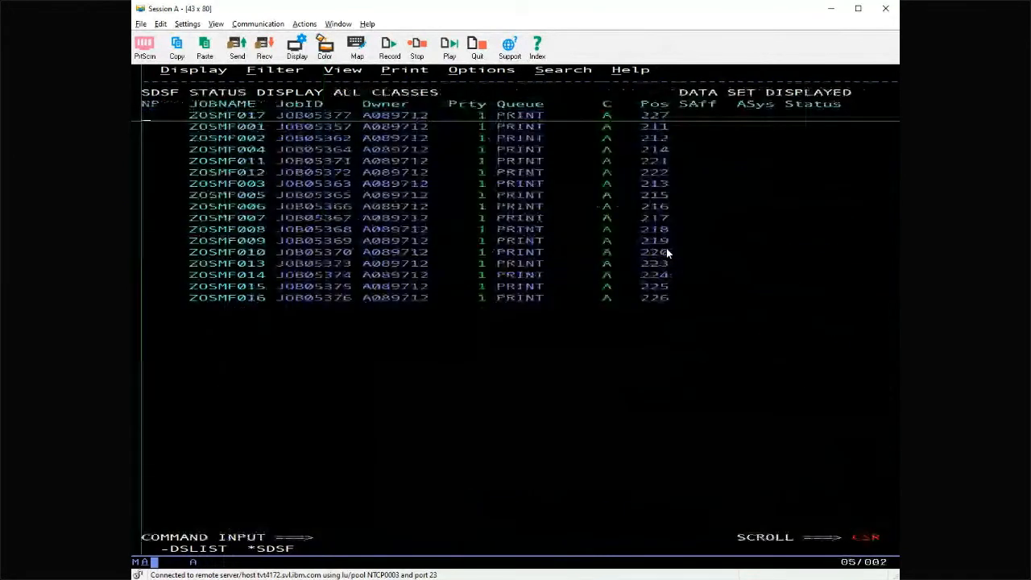
key(F9)
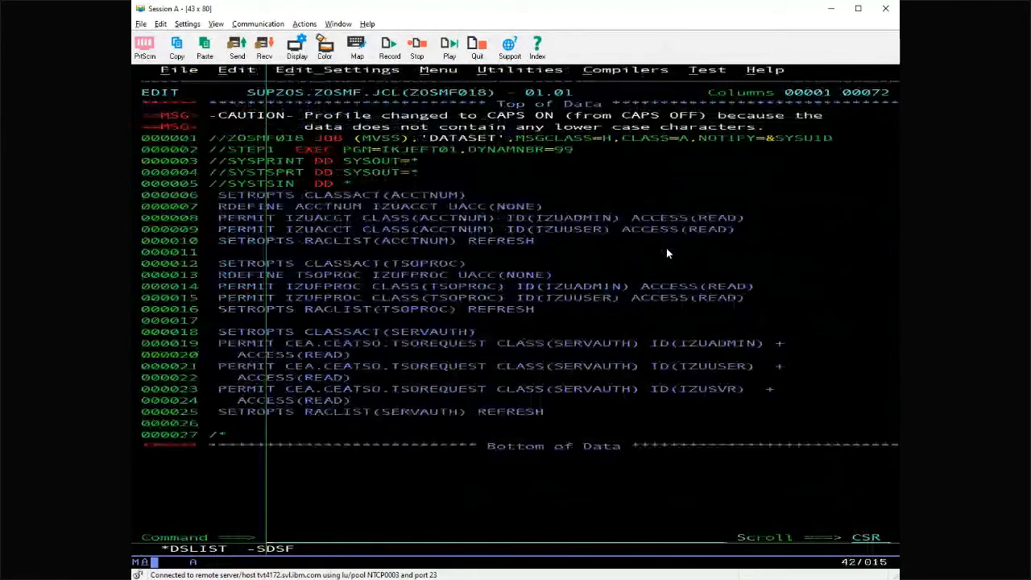
- Leave ZOSMF018 and open ZOSMF019, the Resource Monitoring security JCL, for editing
key(F3)
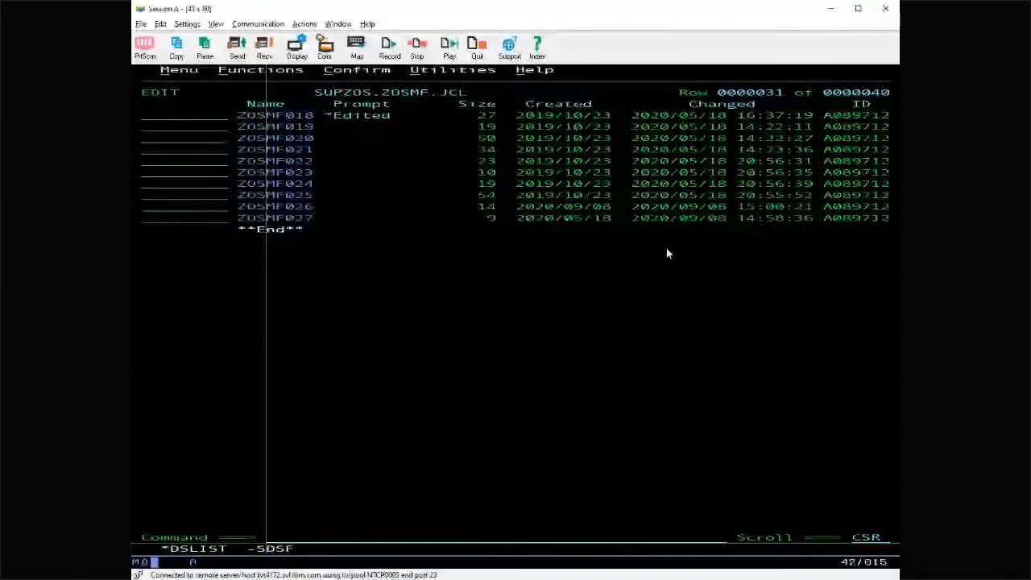
key(Tab)
key(Tab)
key(Tab)
key(Return)
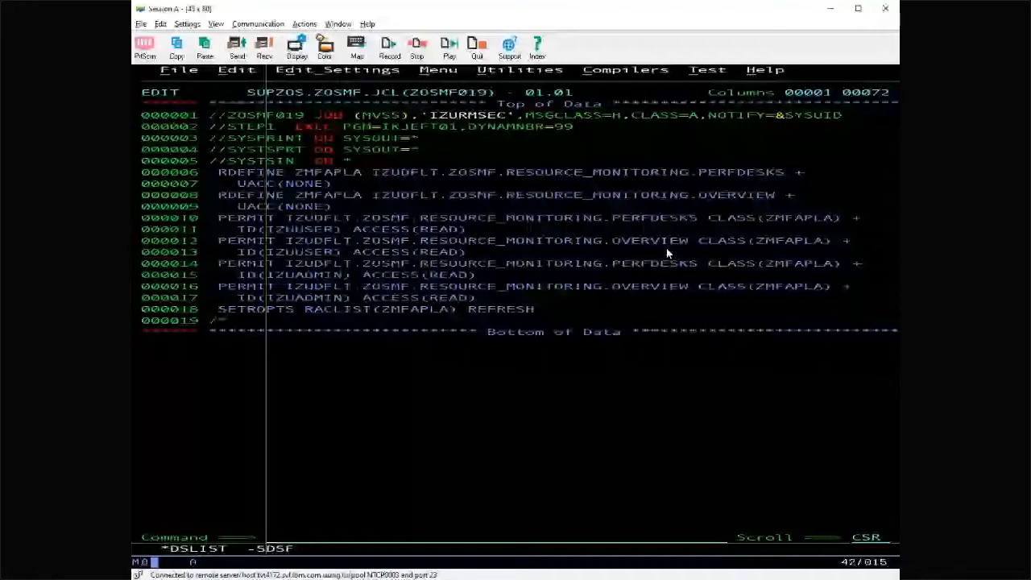
- Submit ZOSMF019 as a batch job and leave the editor
text(sub)
key(Return)
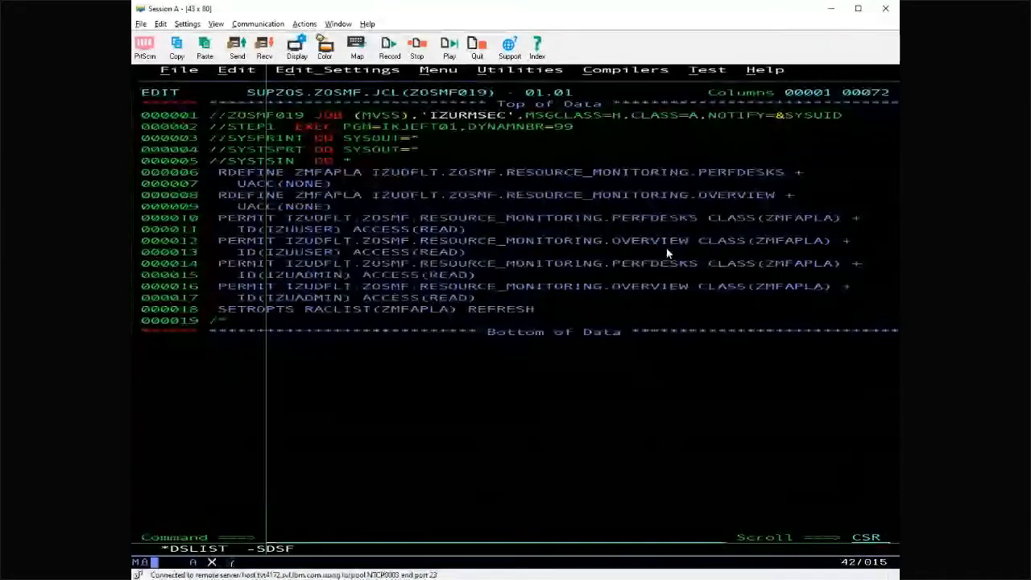
key(F3)
- Check in SDSF that ZOSMF019 (JOB05378) ended RC=0000, then return to the member list
key(F9)
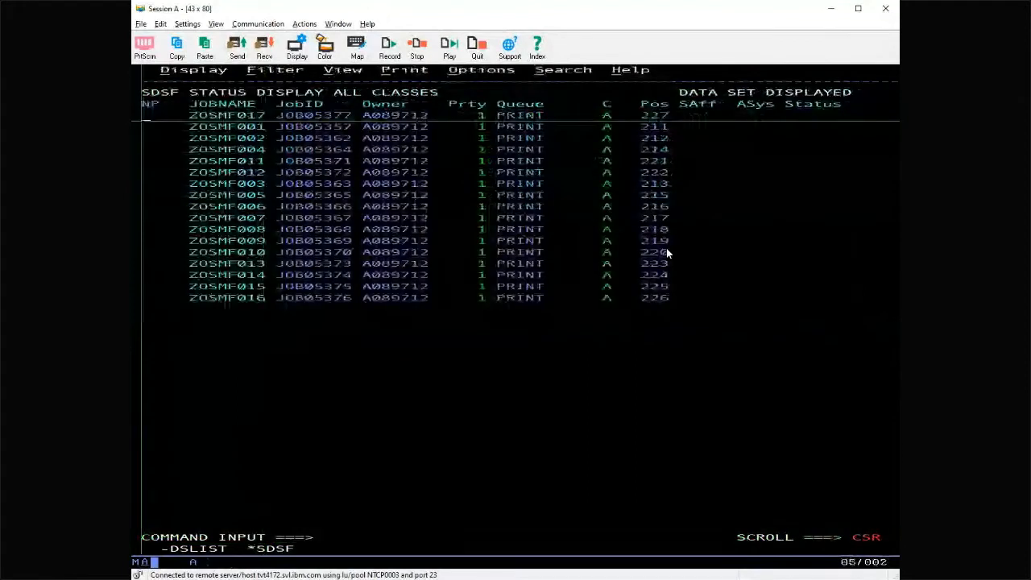
key(Return)
key(shift+Tab)
key(shift+Tab)
key(shift+Tab)
text(s)
key(Return)
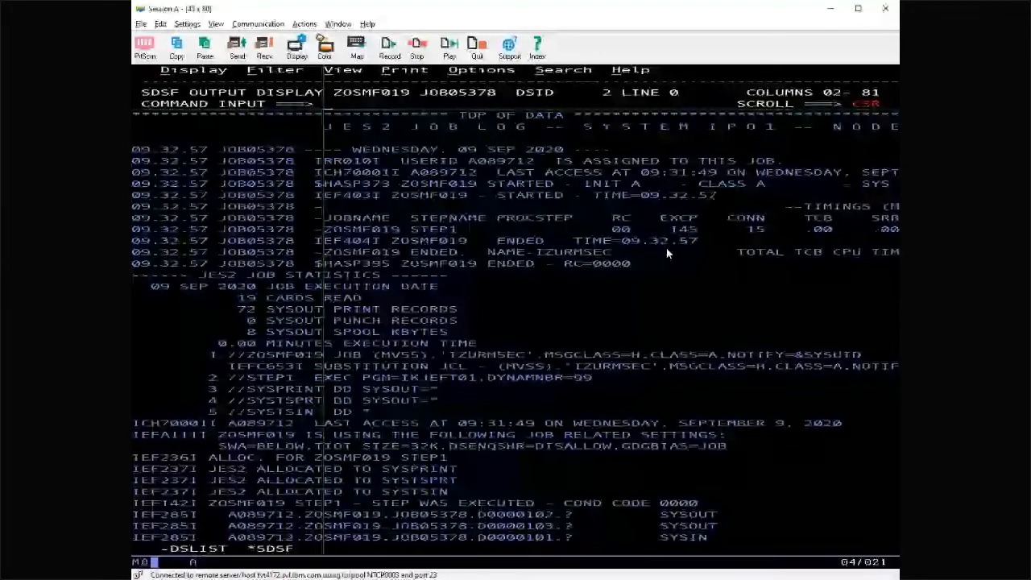
key(F8)
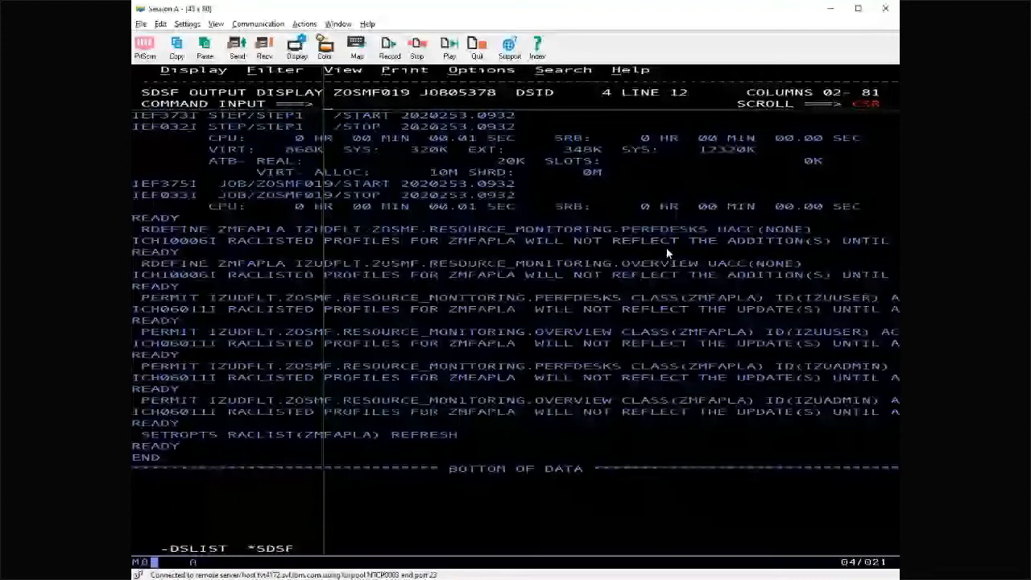
key(F9)
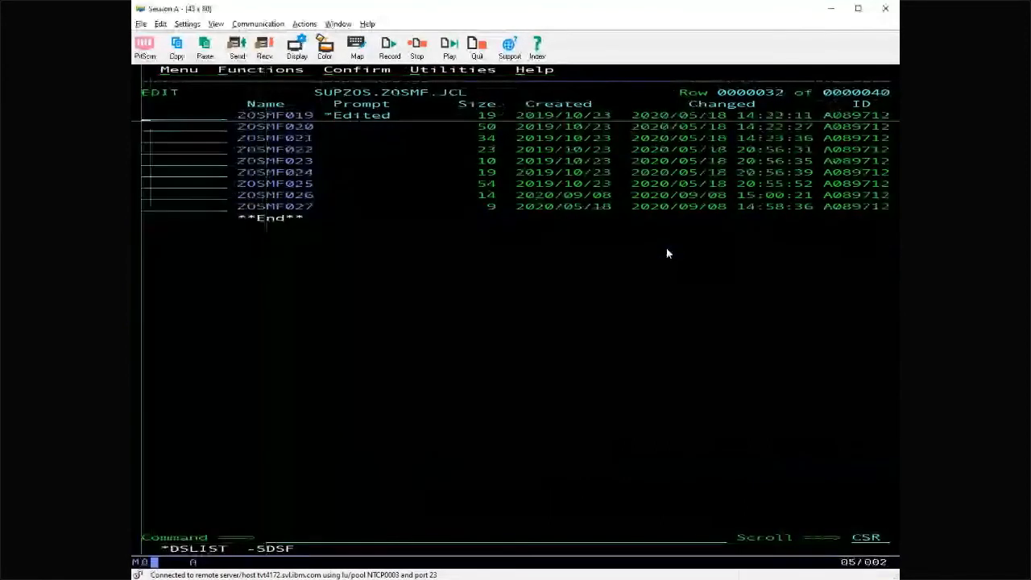
- Open member ZOSMF020, the IZUSASEC security JCL, in the editor
key(Tab)
text(e)
key(Return)
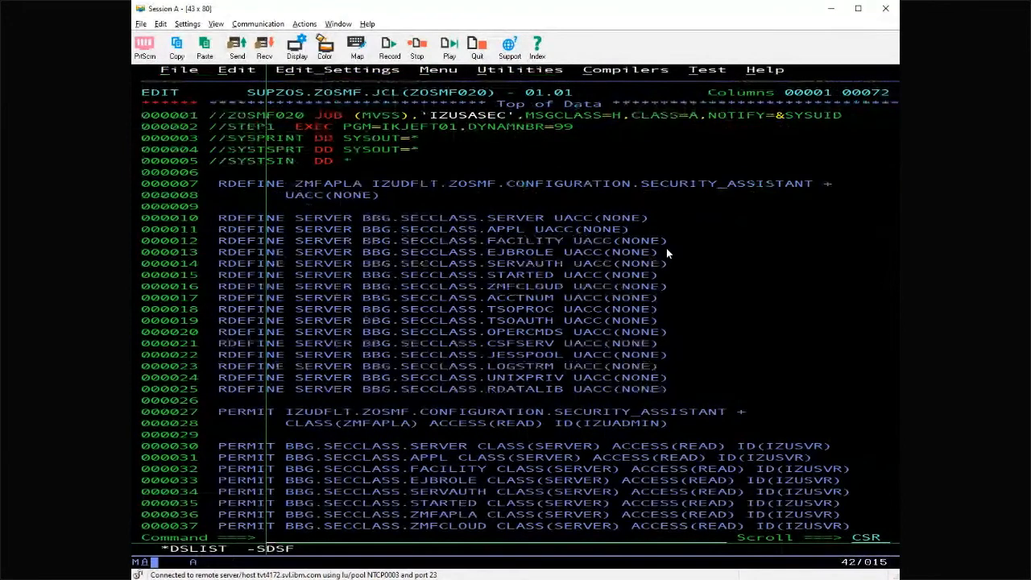
- Submit ZOSMF020 and acknowledge the submitted and MAXCC=0000 ended messages
text(sub)
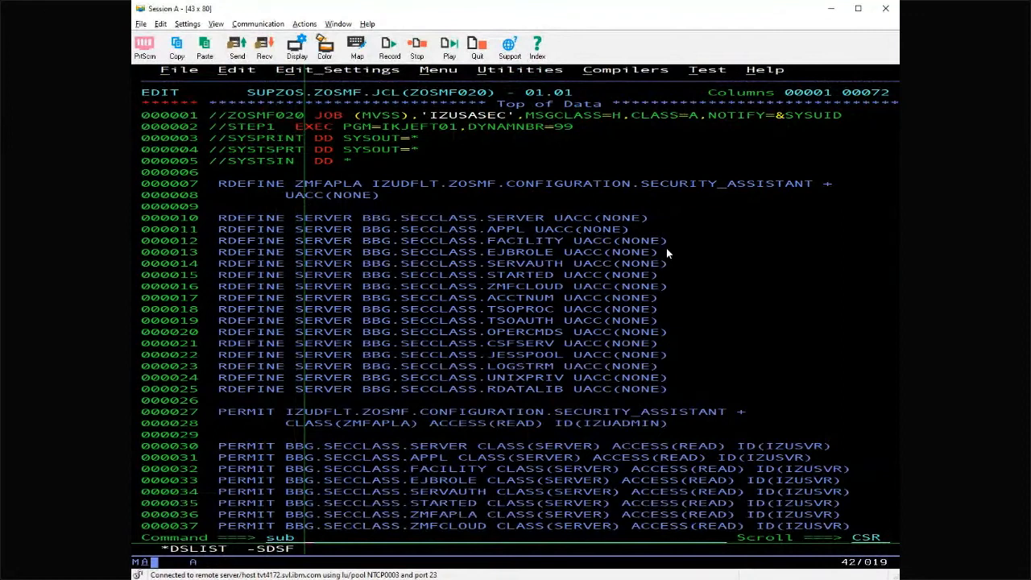
key(Return)
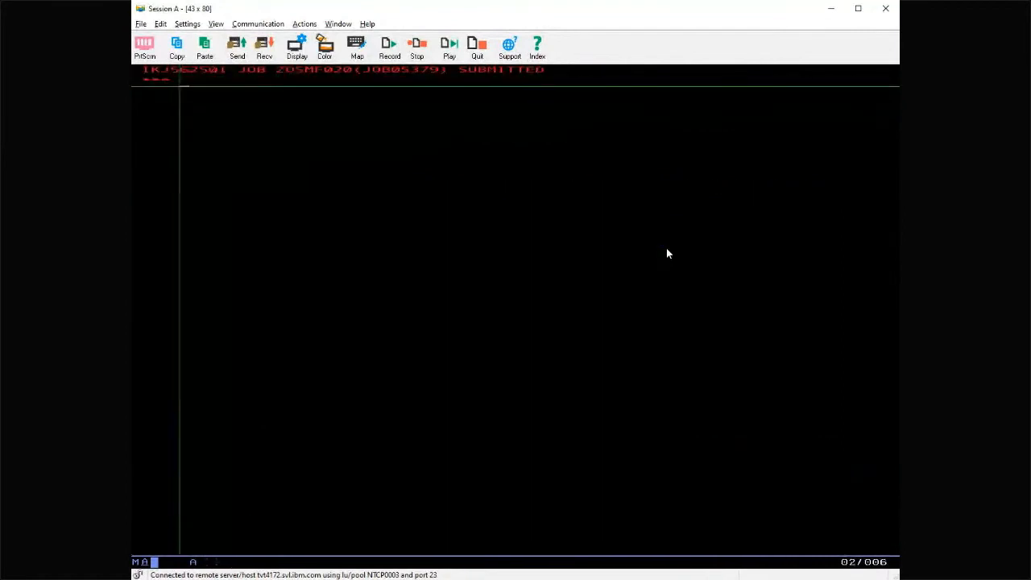
key(Return)
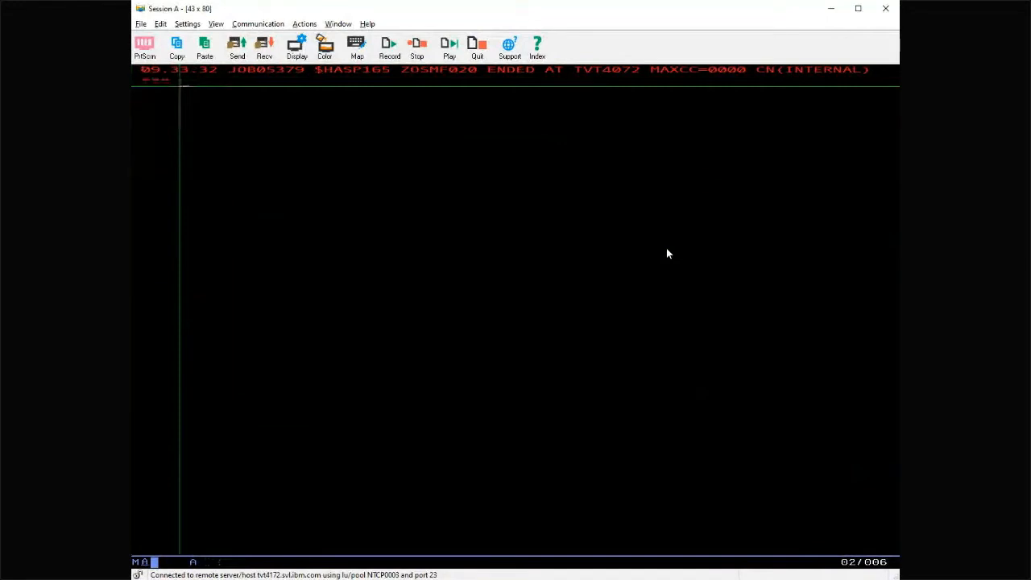
key(Return)
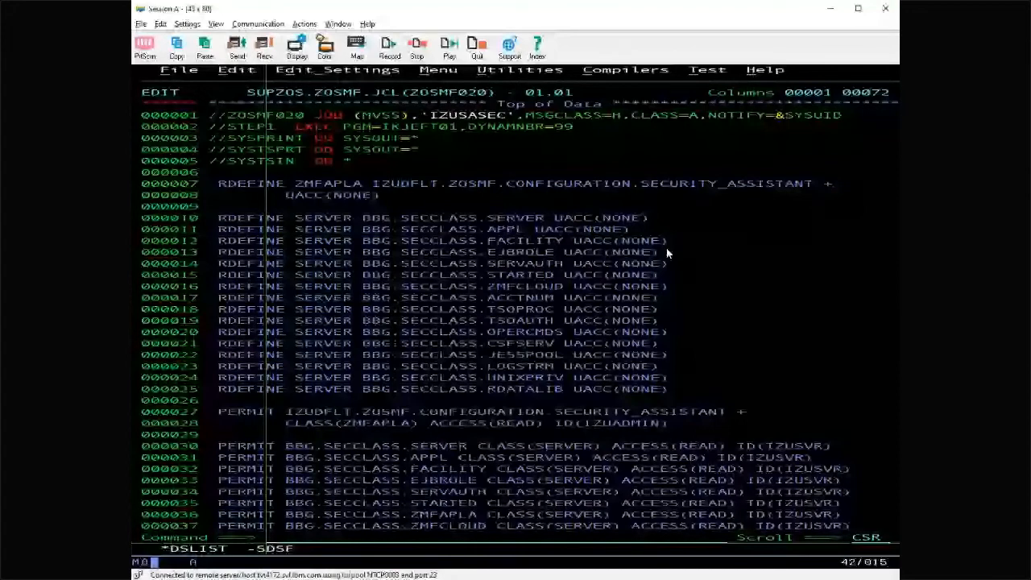
- Inspect the ZOSMF020 job log in SDSF, then return to editing ZOSMF021
key(F9)
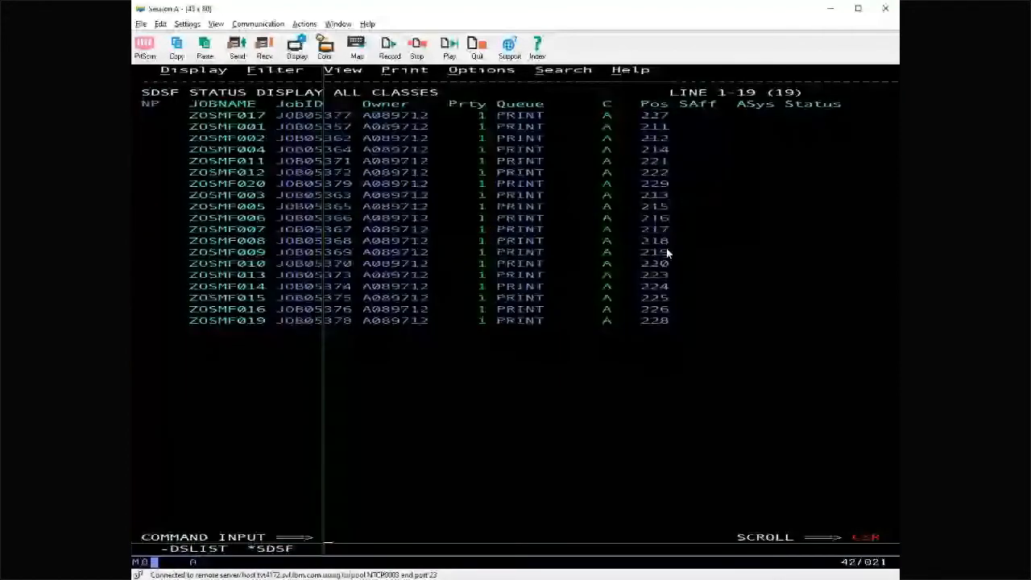
key(Tab)
key(Tab)
key(Tab)
key(Tab)
key(Tab)
key(Tab)
key(Tab)
key(Tab)
key(Tab)
key(Tab)
key(Tab)
key(Tab)
key(Tab)
key(Tab)
key(Tab)
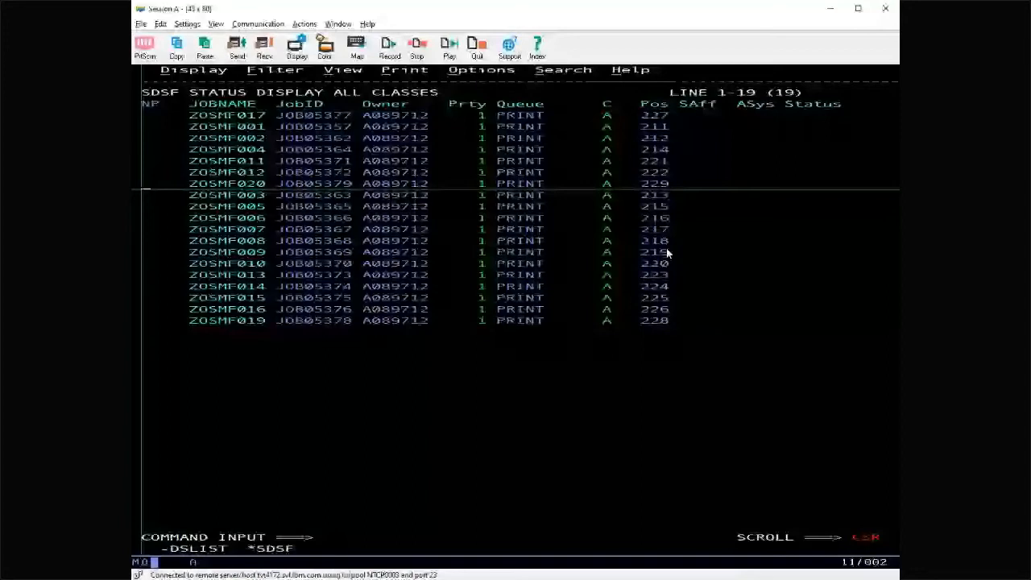
text(s)
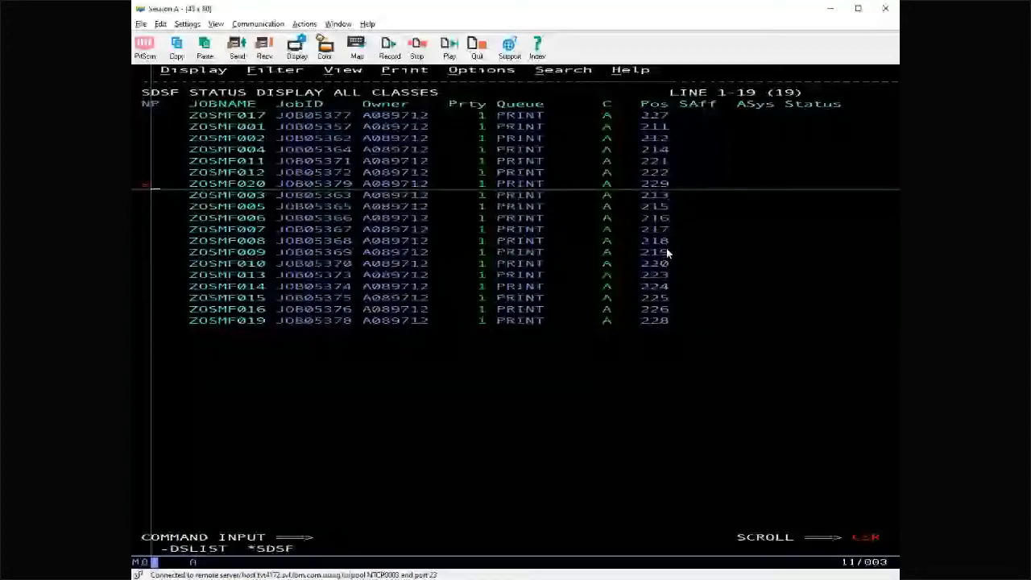
key(Return)
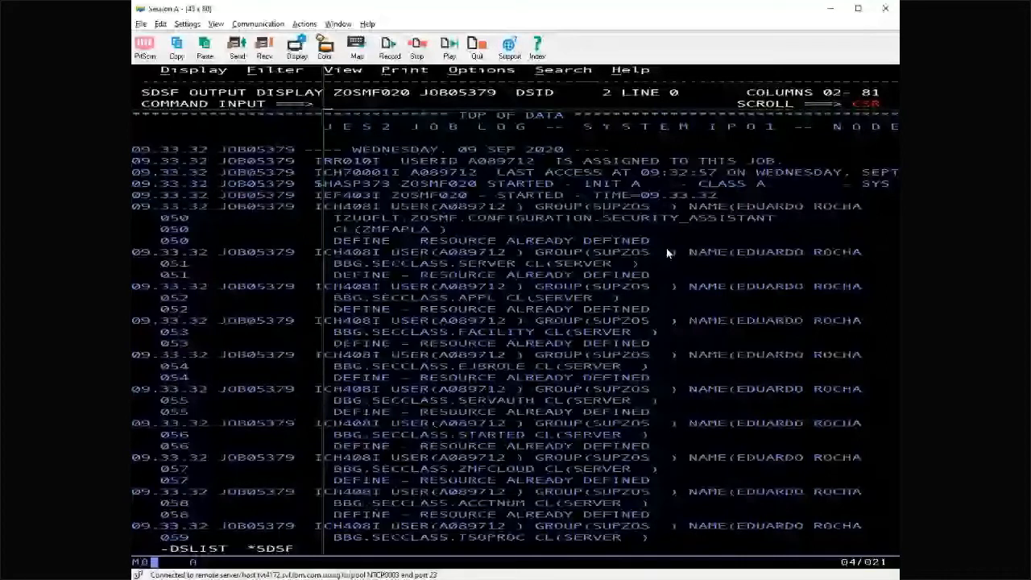
key(F8)
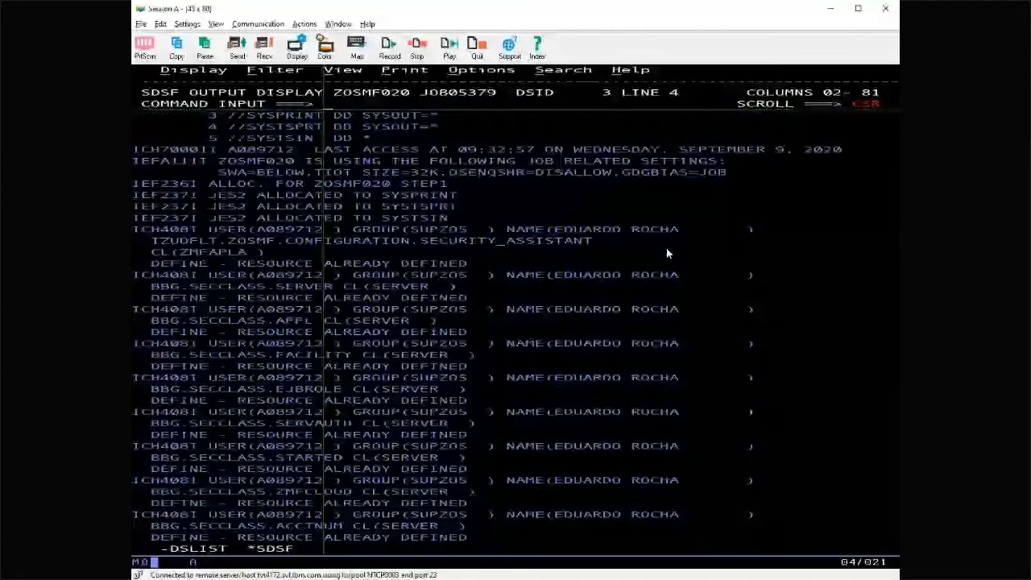
key(F3)
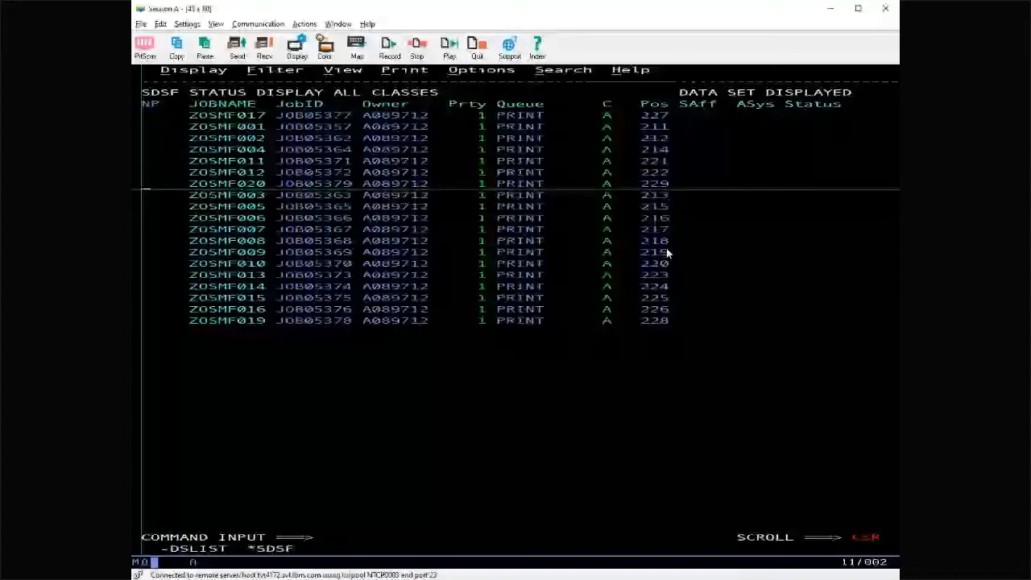
key(F9)
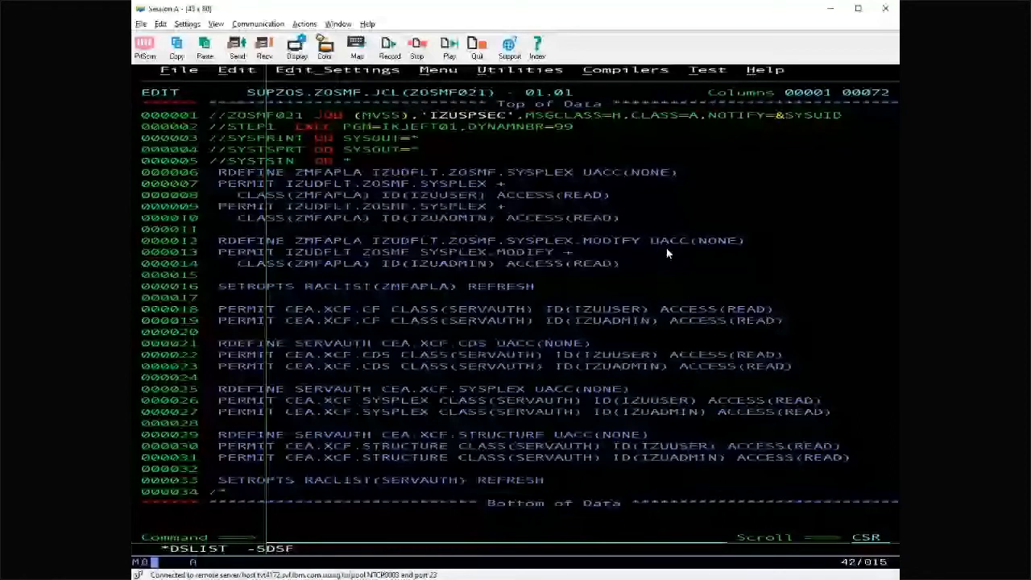
- Submit ZOSMF021 (JOB05380), page to the end of its SDSF output, and return to edit ZOSMF022
text(sub)
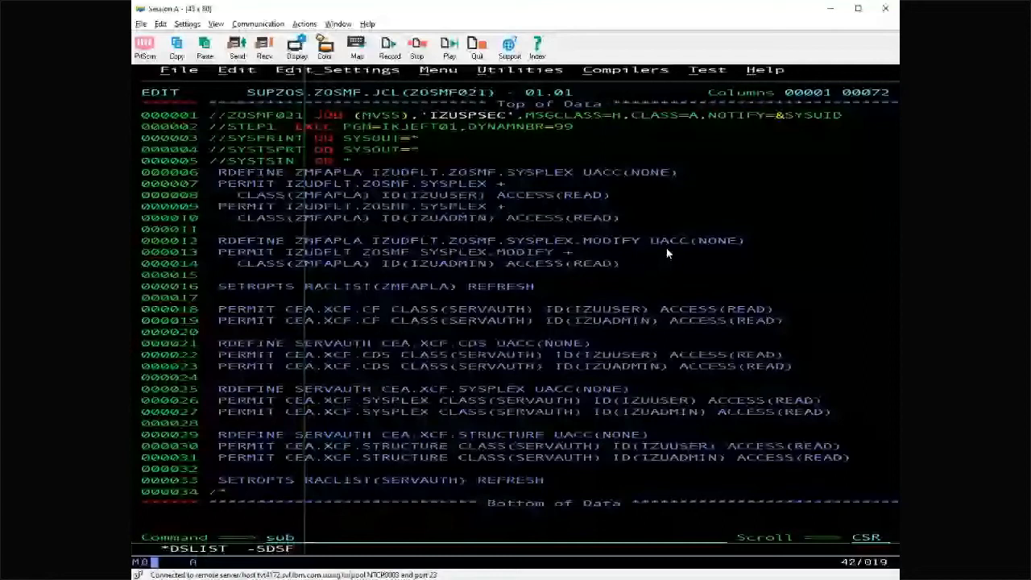
key(Return)
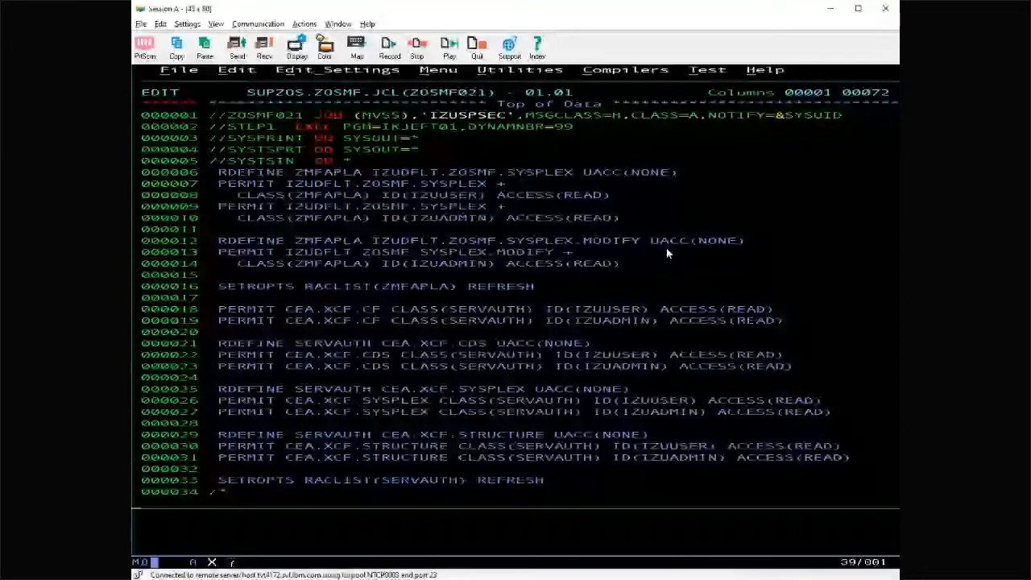
key(Return)
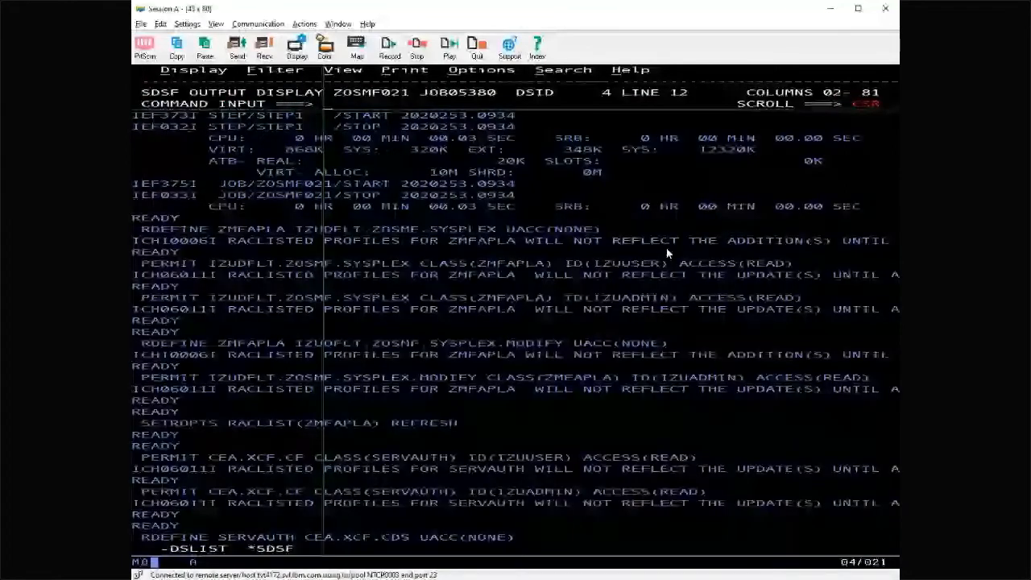
key(F8)
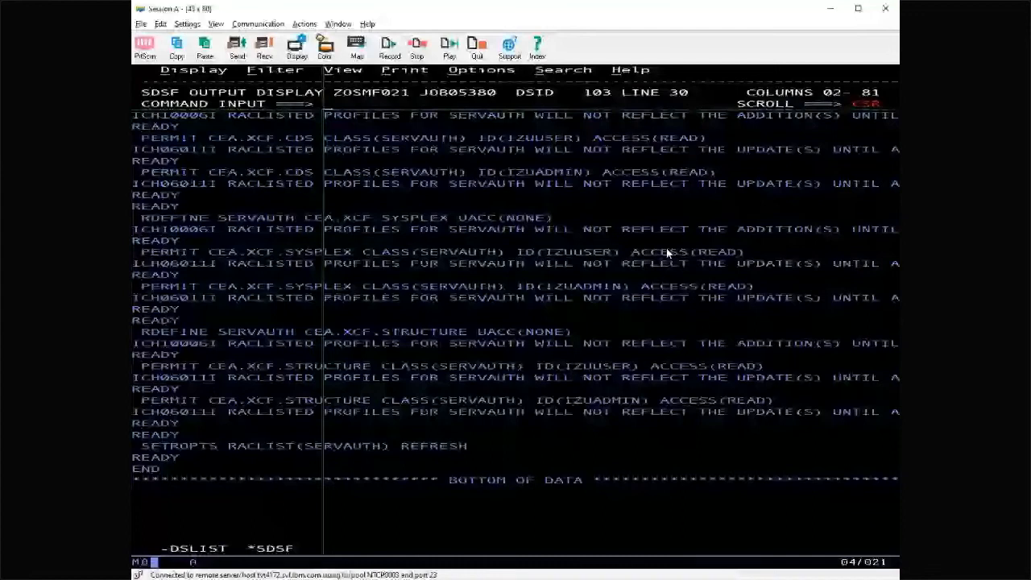
key(F9)
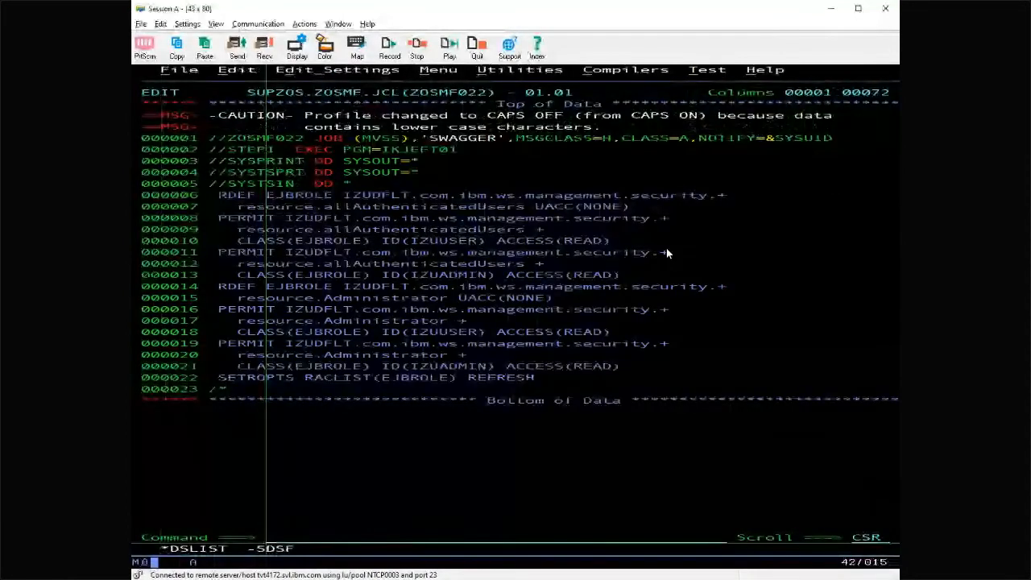
- Submit ZOSMF022, return to the member list, and mark ZOSMF023 with E for editing
text(sub)
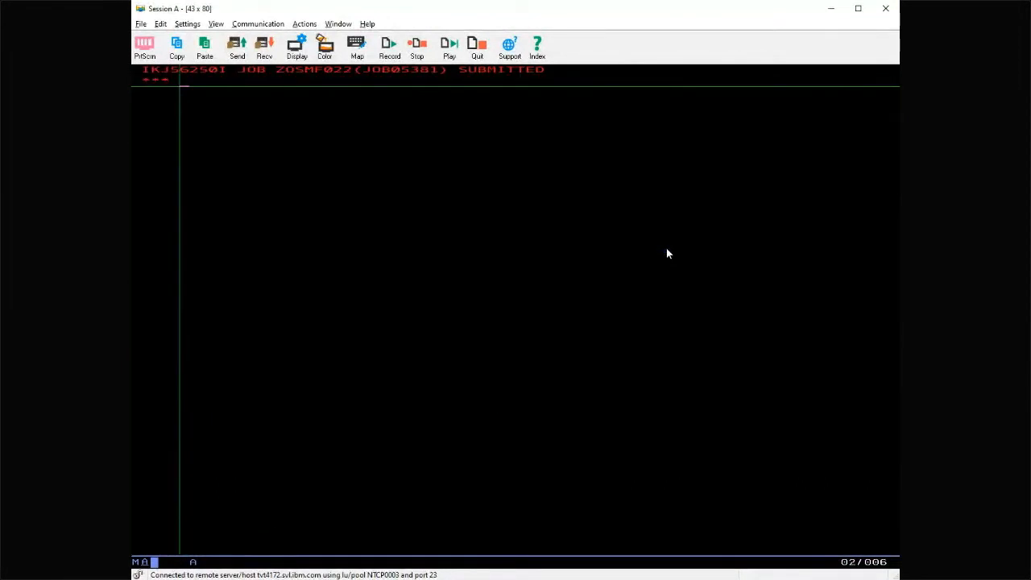
key(Return)
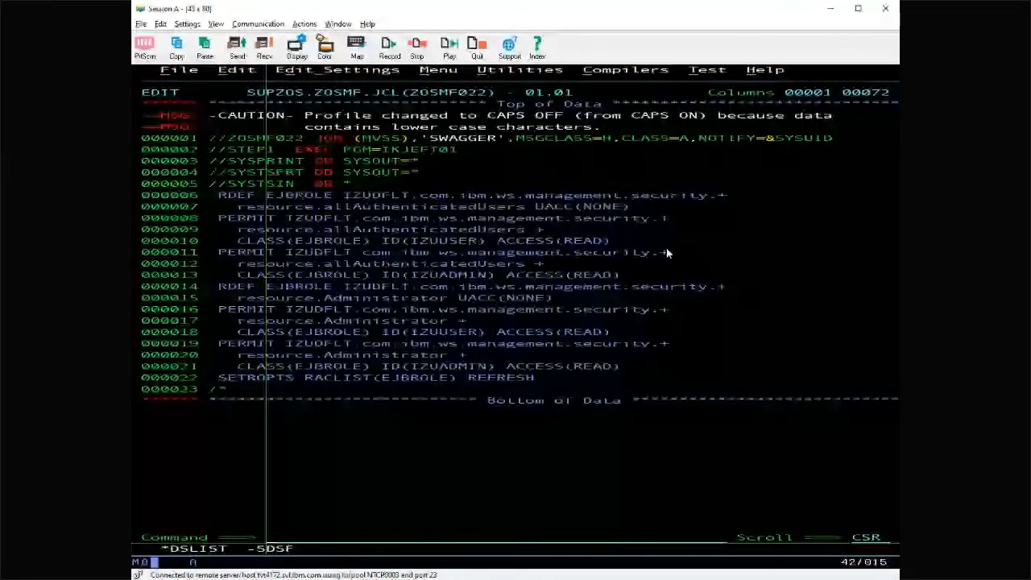
key(F3)
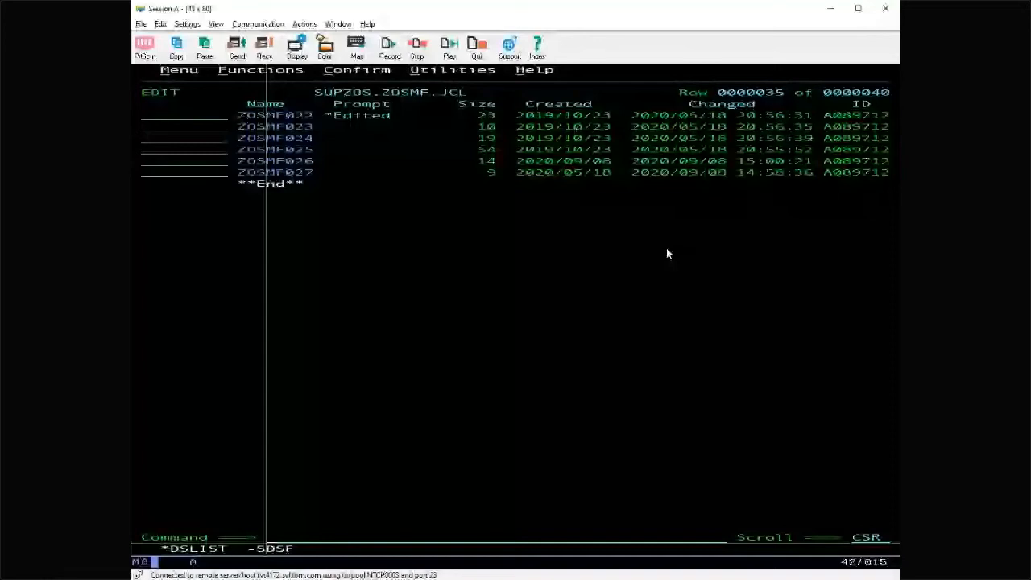
key(Tab)
key(Tab)
key(Tab)
text(e)
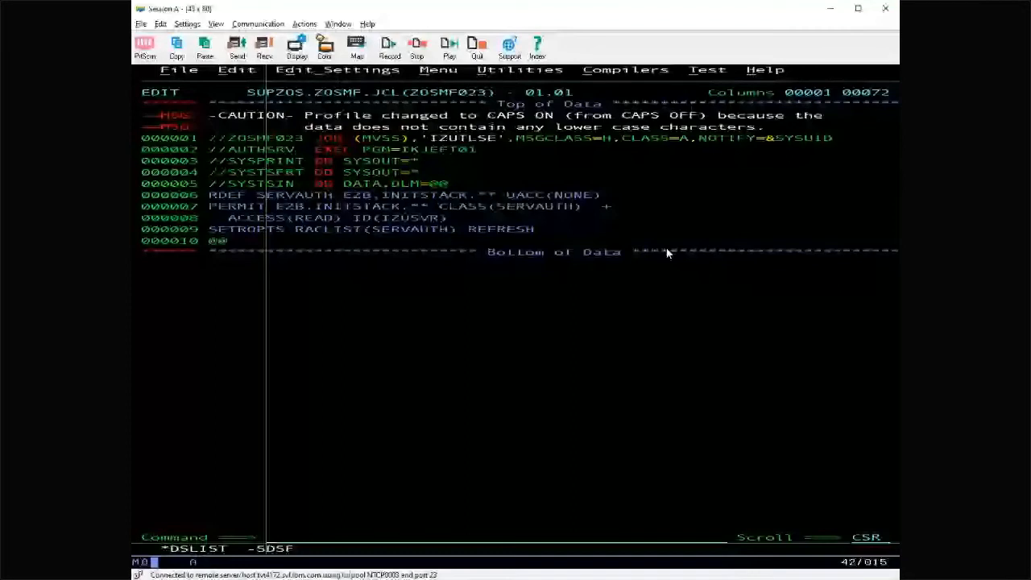
- Check the ZOSMF022 job log in SDSF for RC=0000, then return to edit ZOSMF024
key(Return)
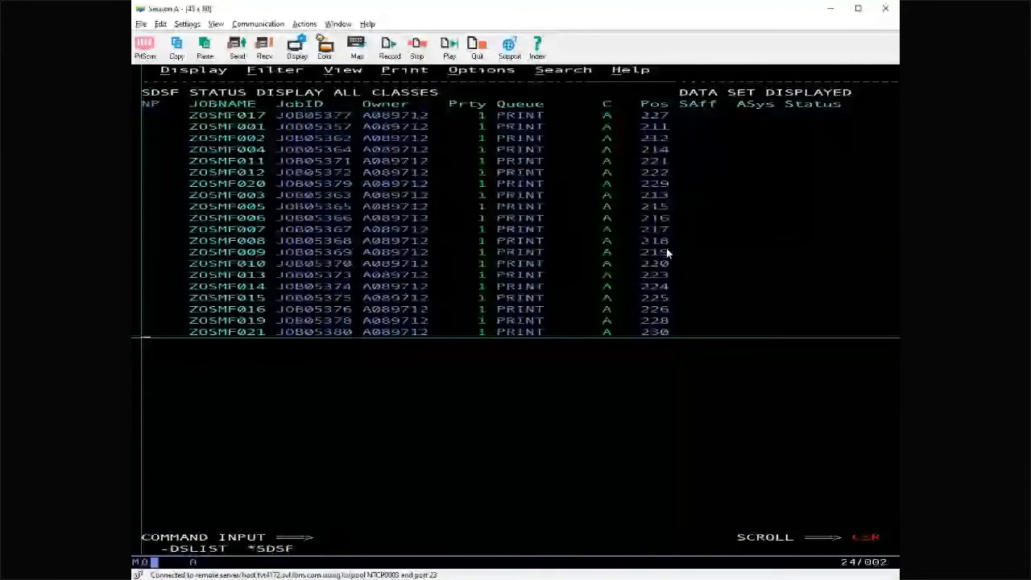
key(Return)
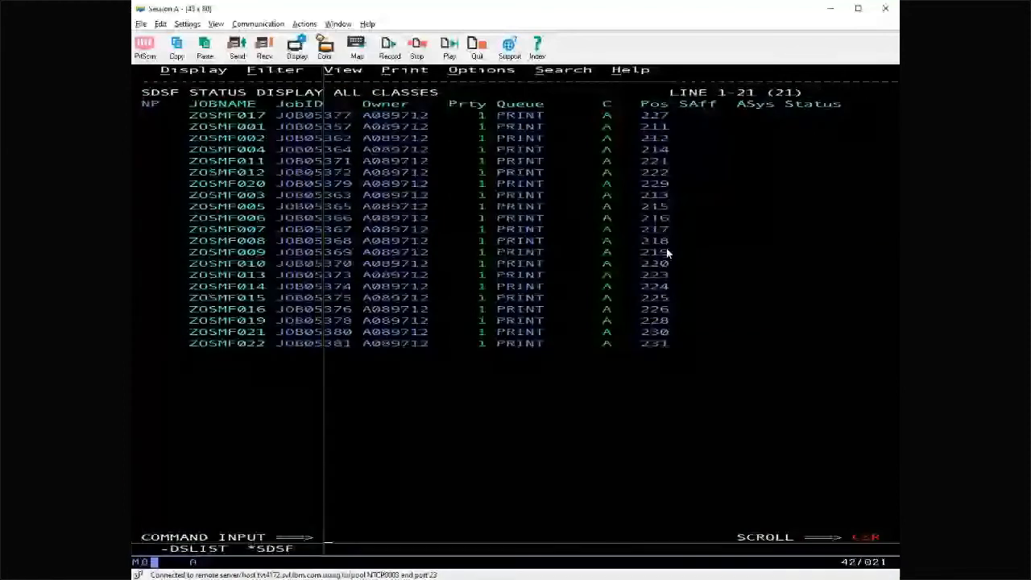
key(Return)
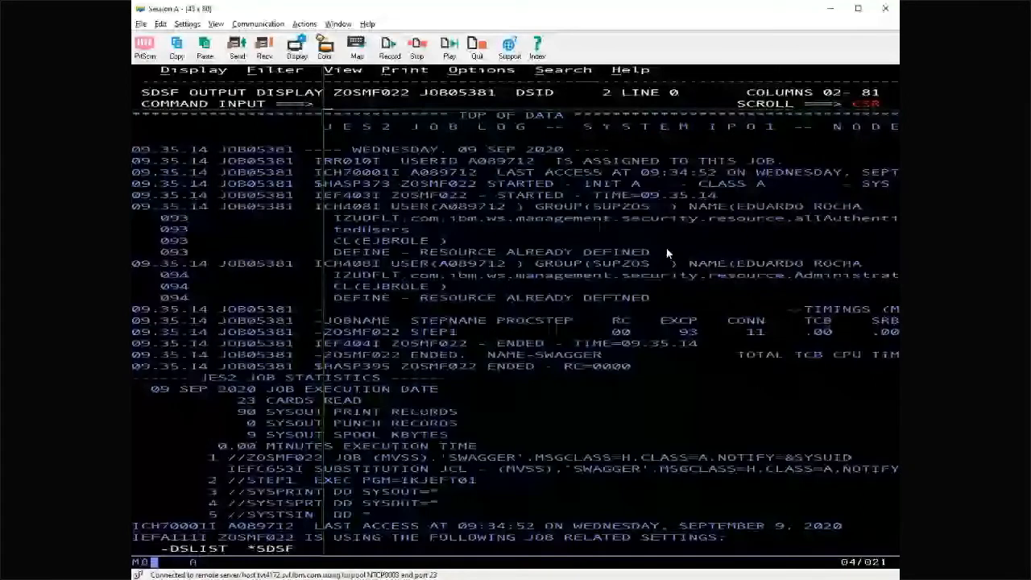
key(F9)
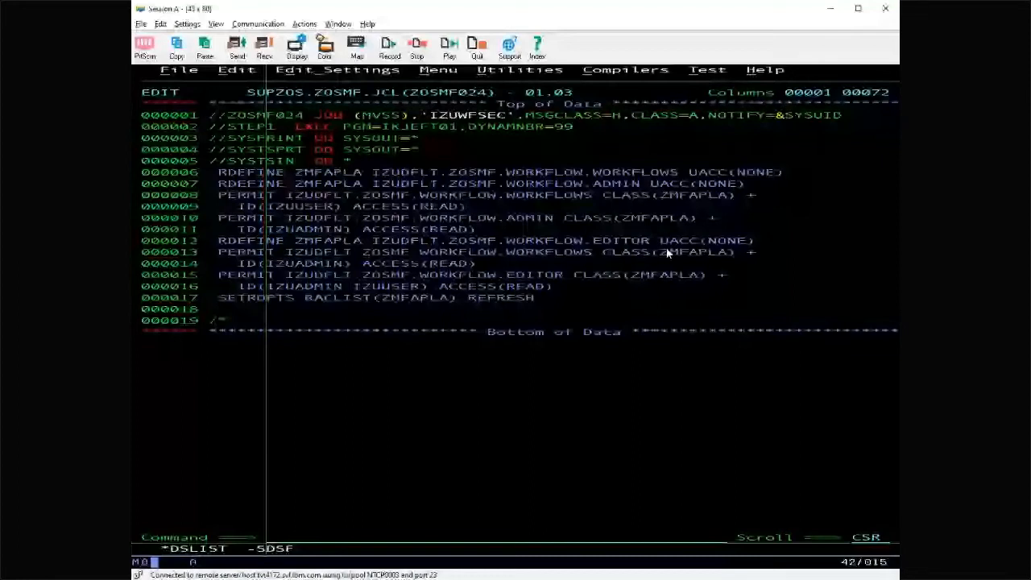
- Submit ZOSMF024 and go back to the member list
text(sub)
key(Return)
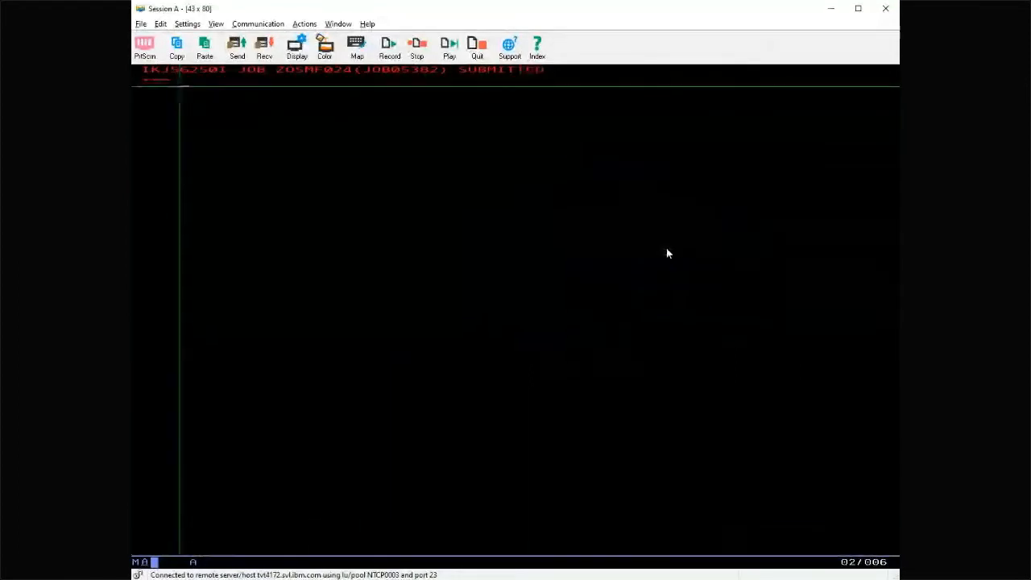
key(Return)
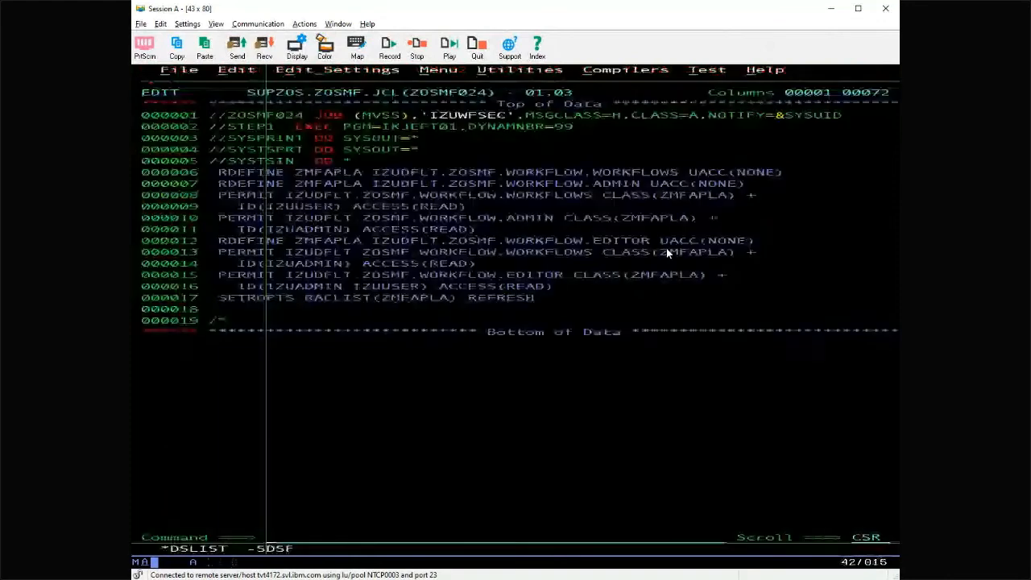
key(F3)
- Confirm in SDSF that ZOSMF024 (JOB05382) ended RC=0000, then return to the member list
key(F9)
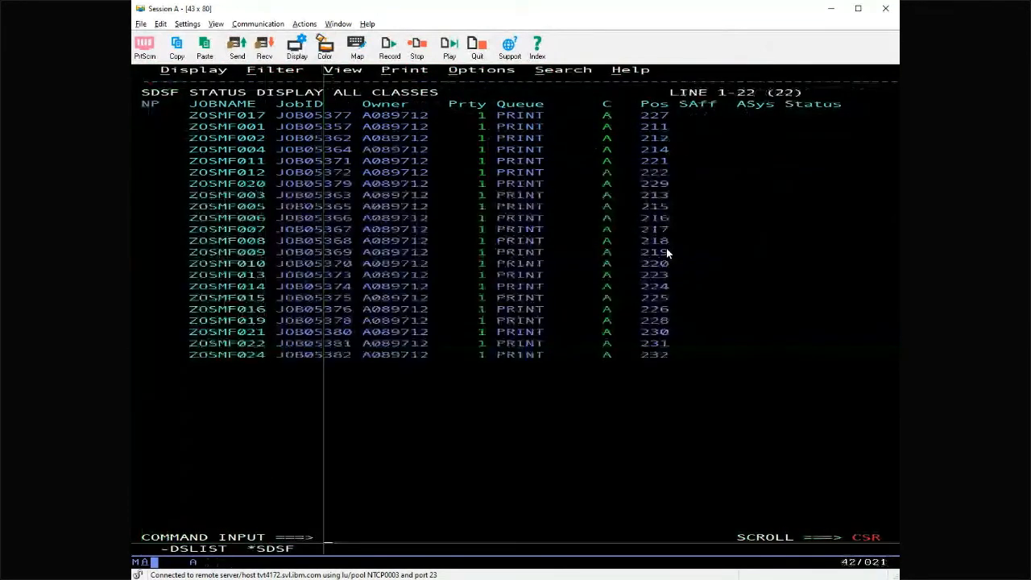
key(Return)
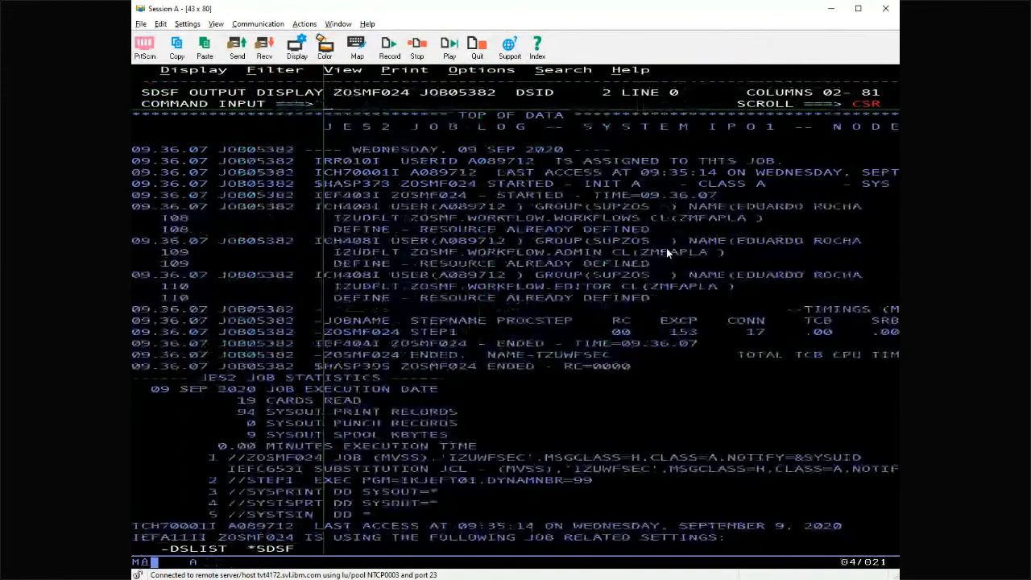
key(F8)
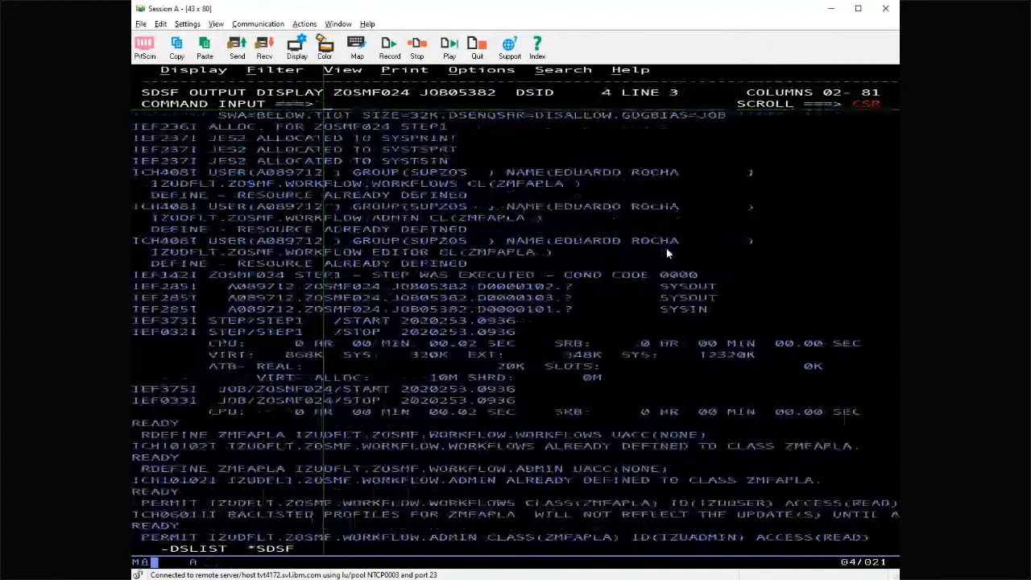
key(F3)
key(F9)
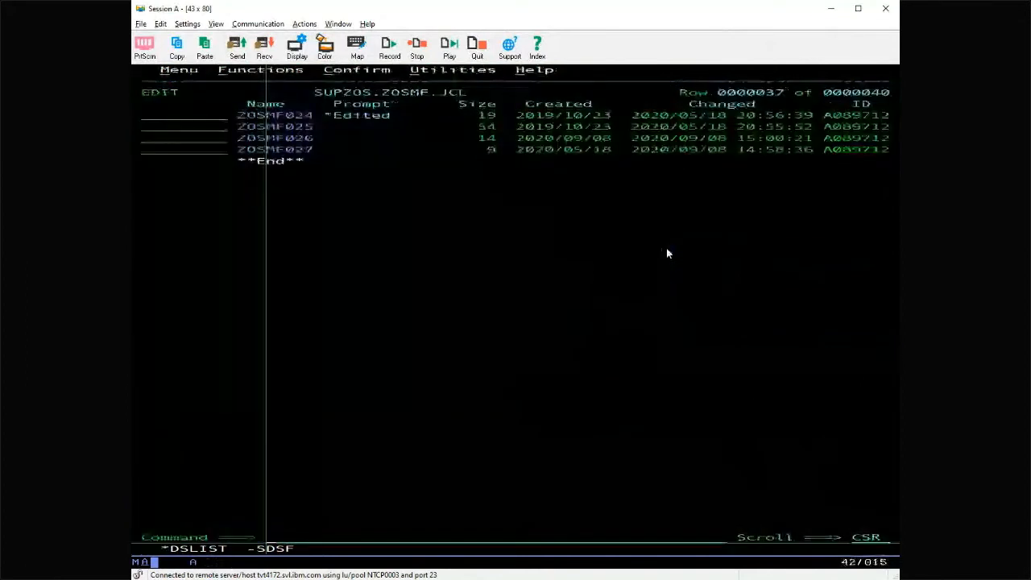
- Open ZOSMF025, the WLM security JCL defining MVSADMIN.WLM.POLICY and ZMFAPLA profiles, in the editor
key(Return)
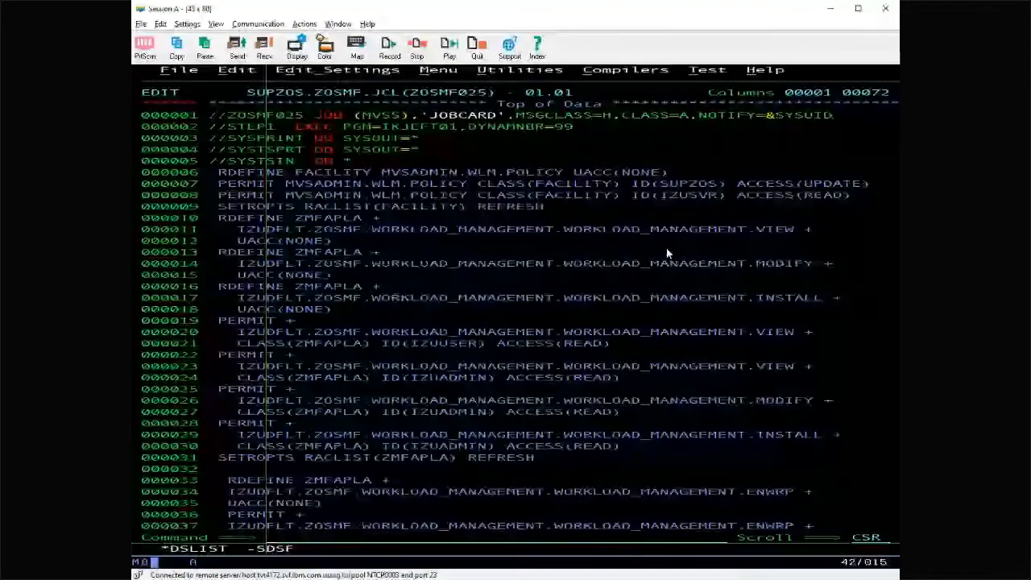
text(su)
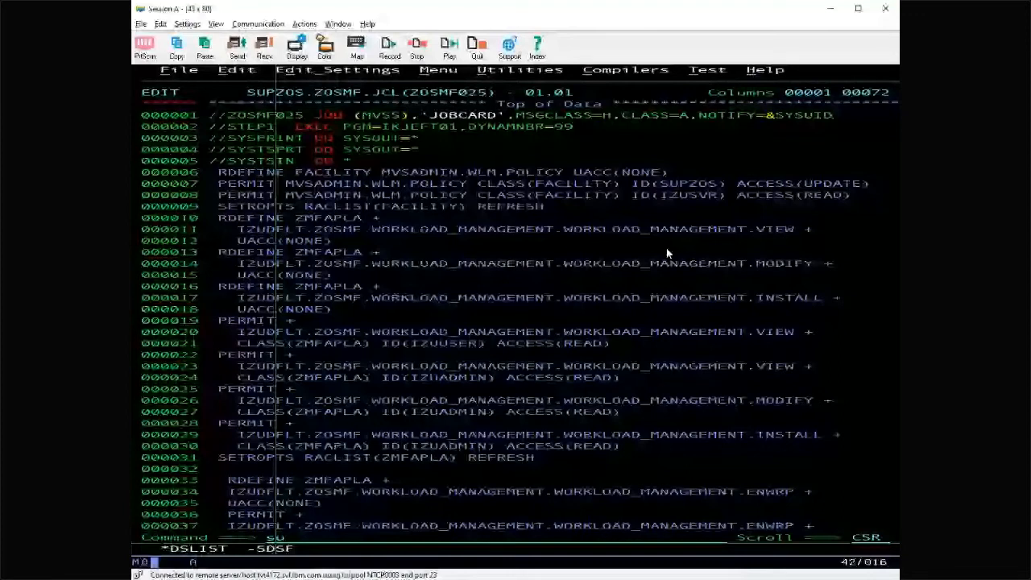
key(BackSpace)
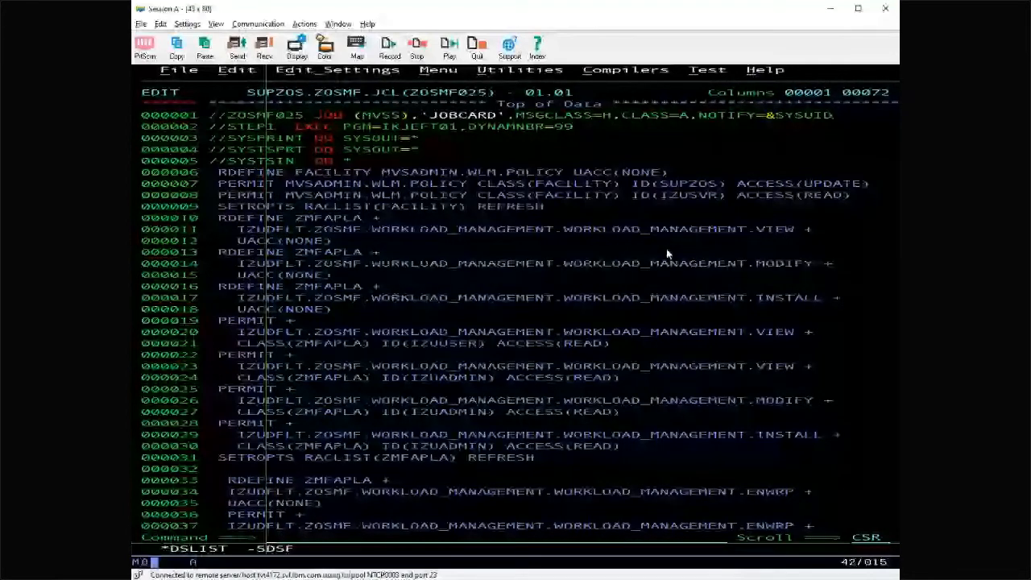
key(Return)
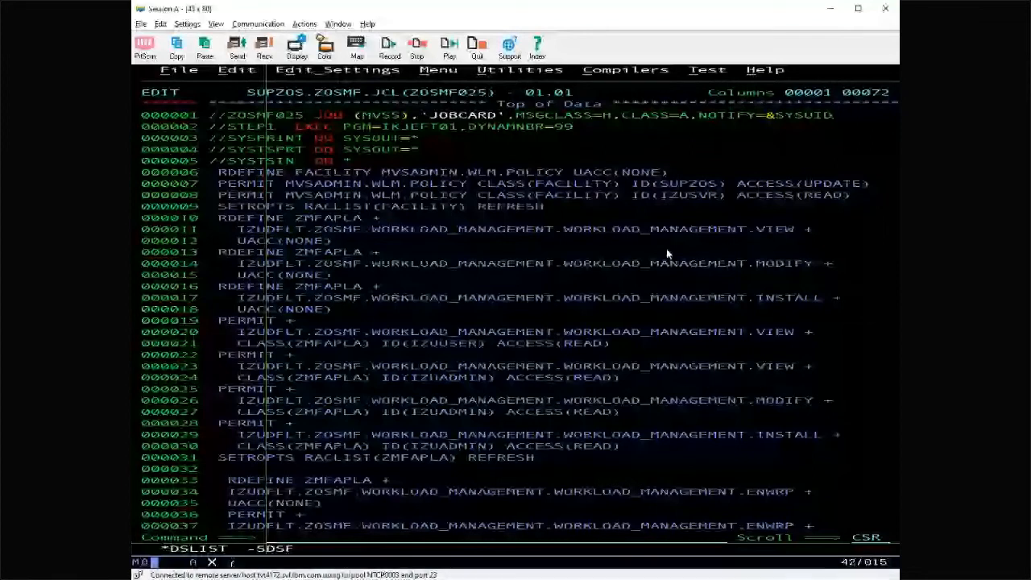
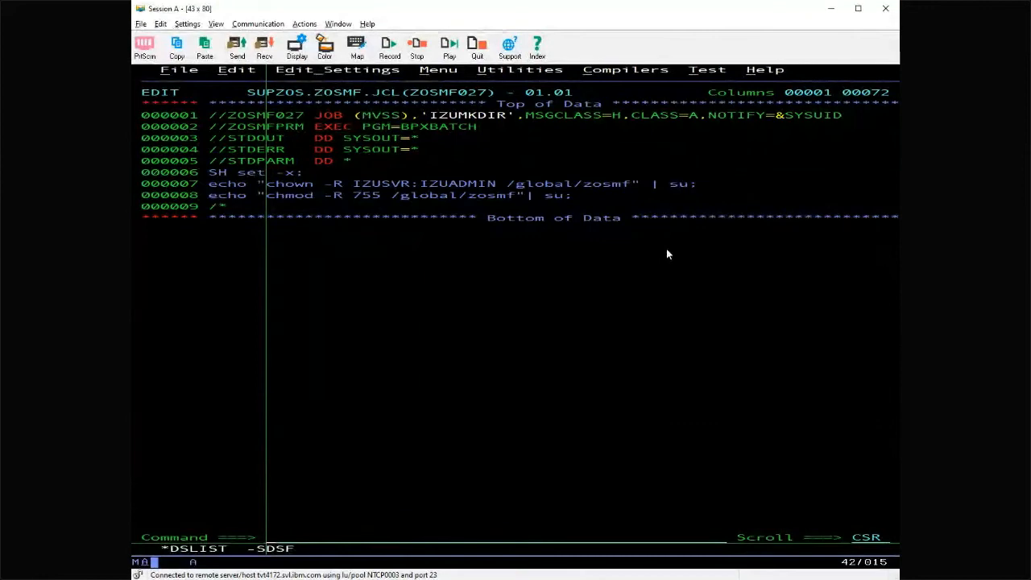
- Submit ZOSMF027, which gives /global/zosmf IZUSVR:IZUADMIN ownership, and exit the editor
text(sub)
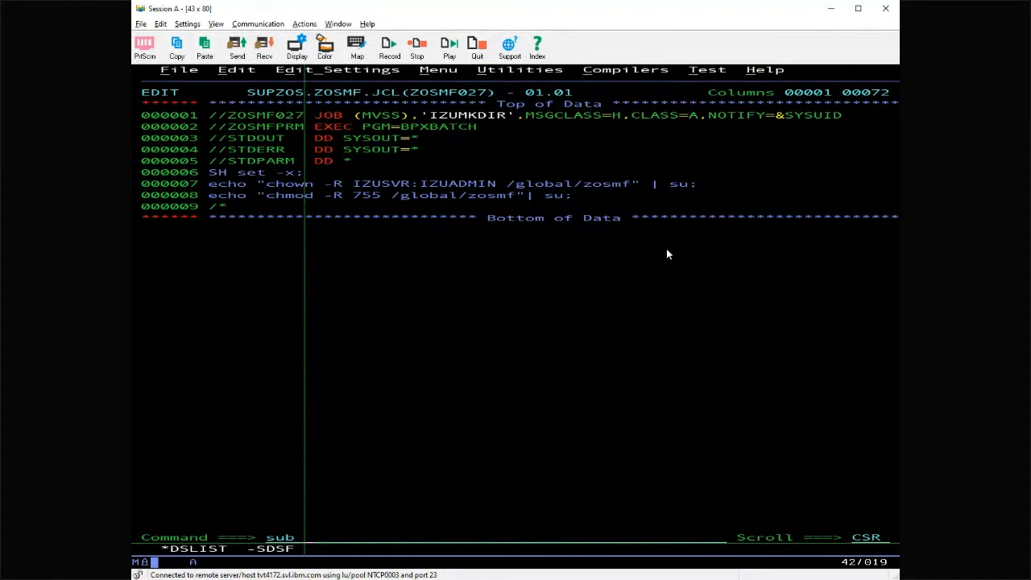
drag(352, 181, 494, 186)
key(Return)
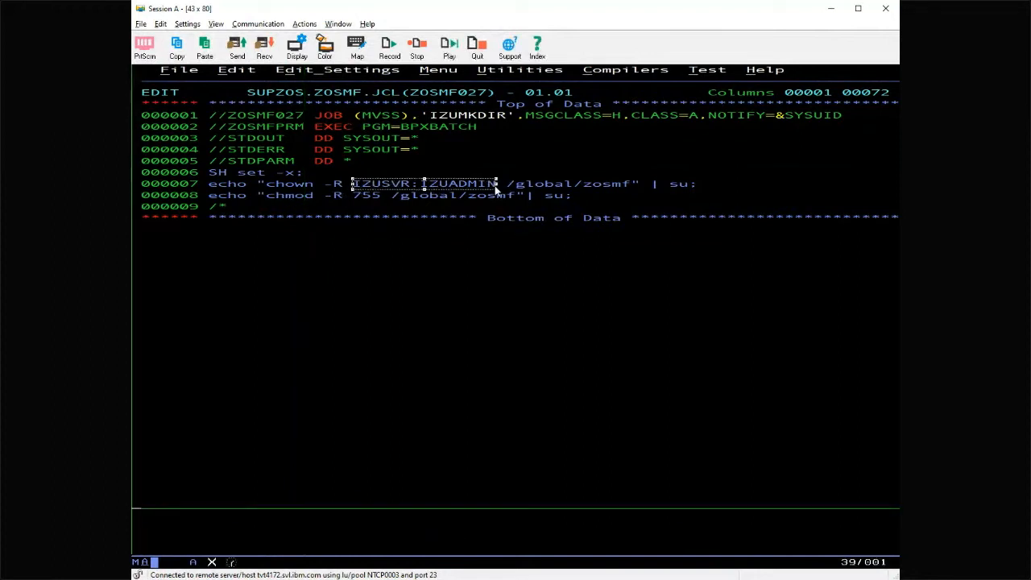
key(Return)
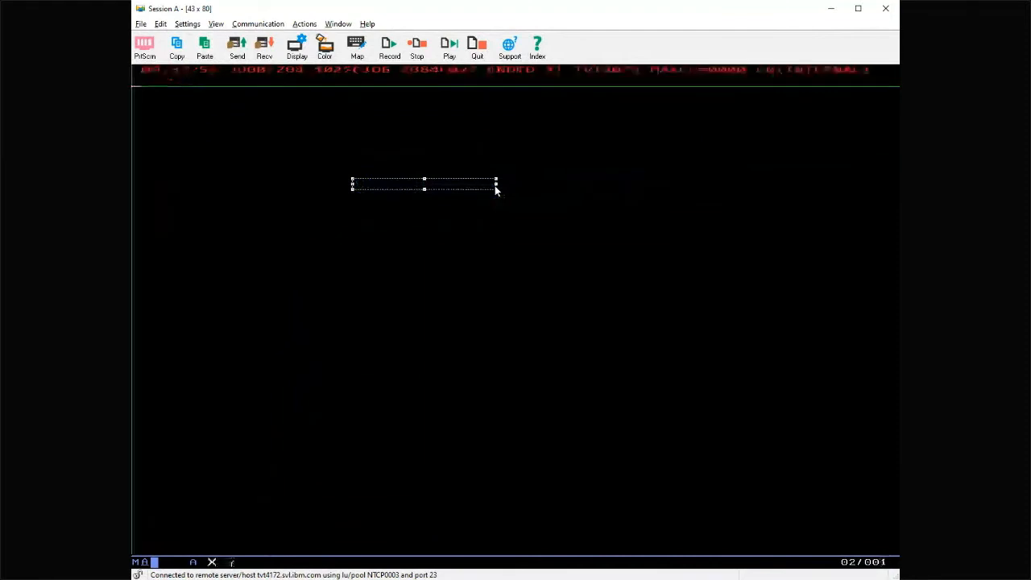
key(Return)
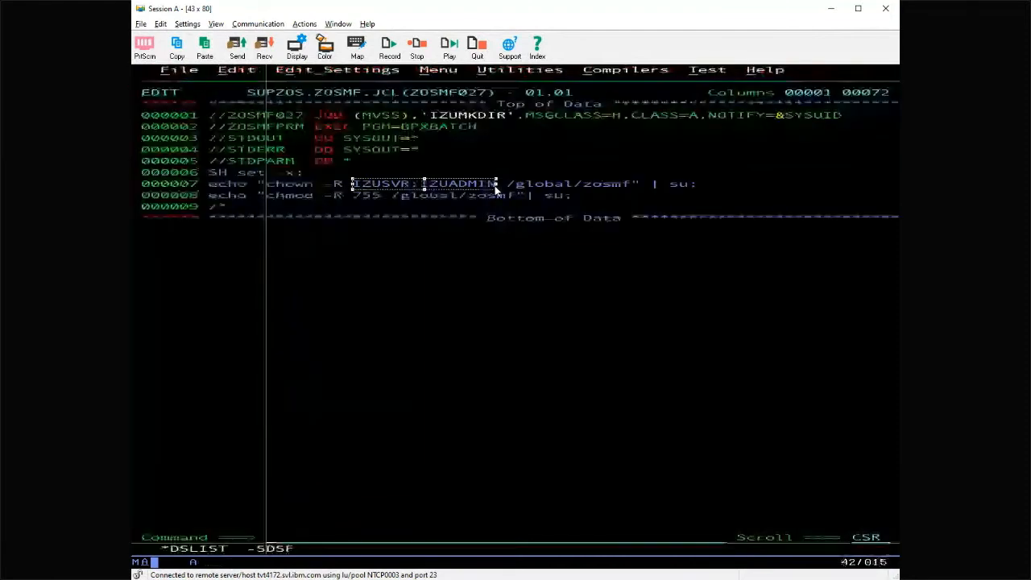
key(F3)
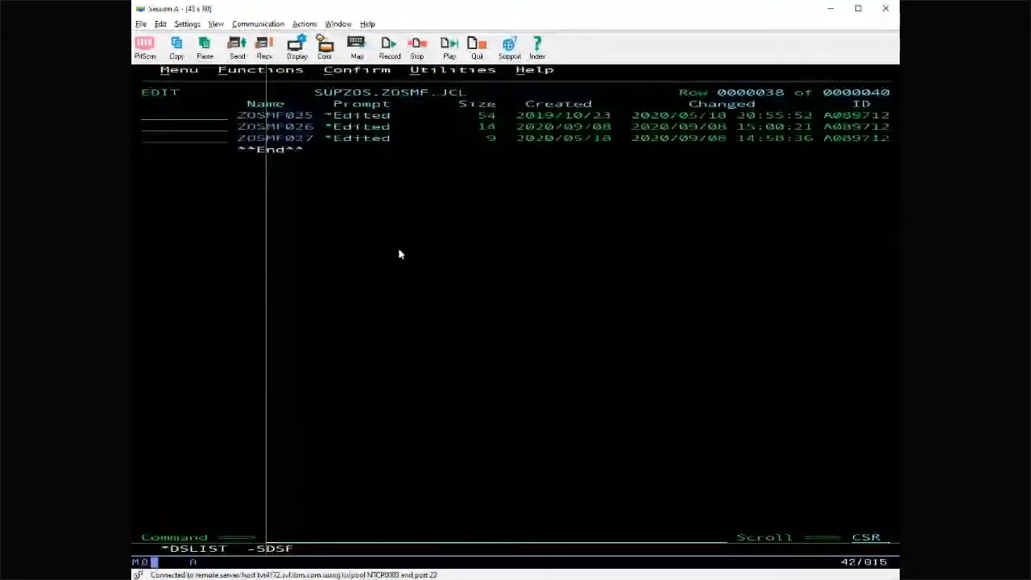
- Start a second session and open the USER.PROCLIB member list
text(start)
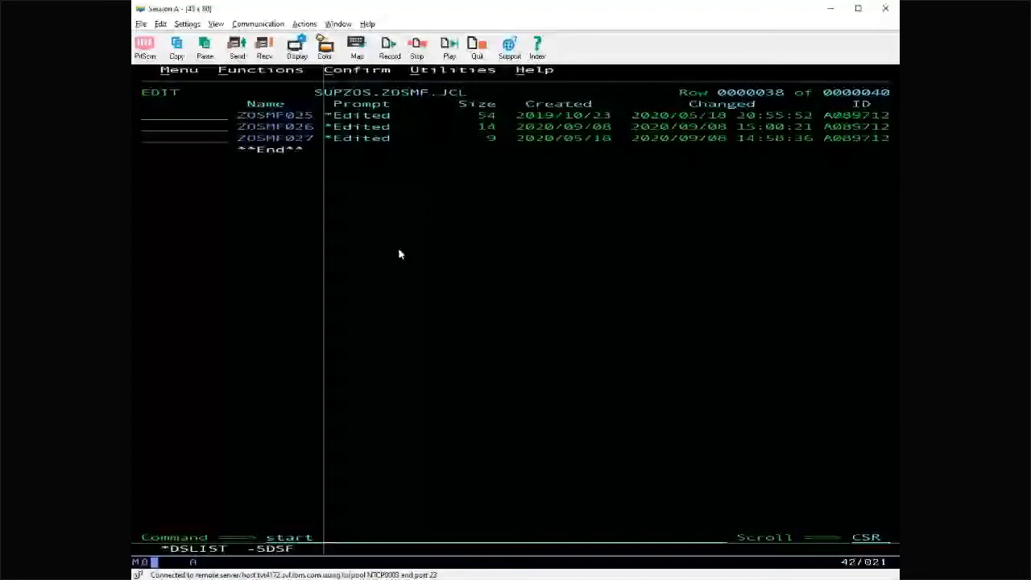
key(Return)
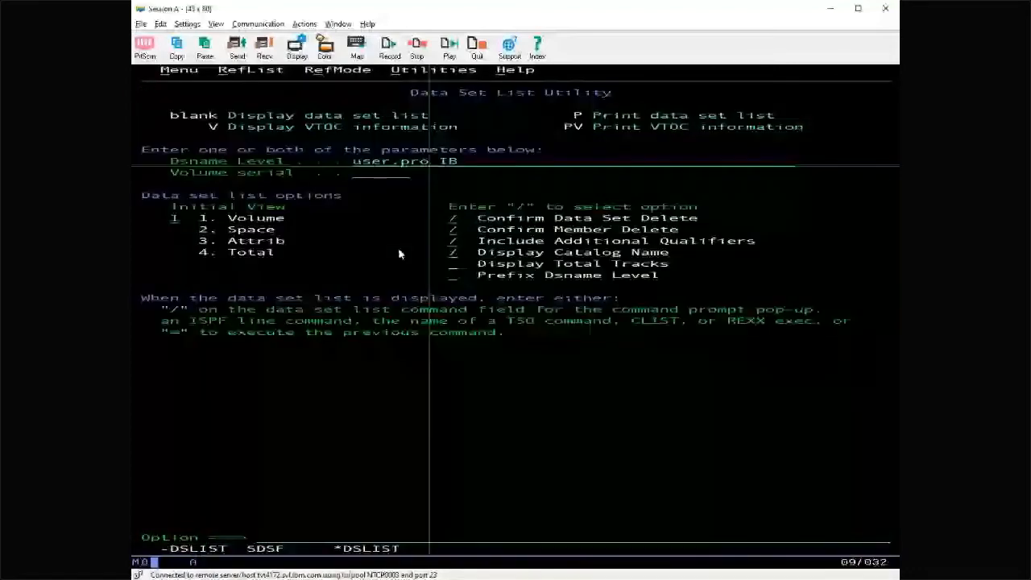
key(Return)
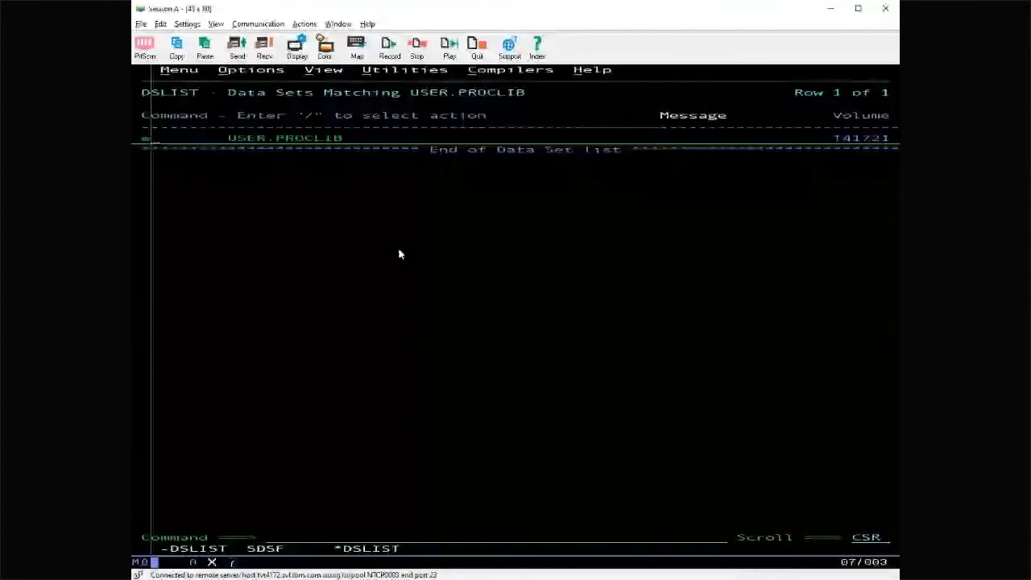
text(e)
key(Return)
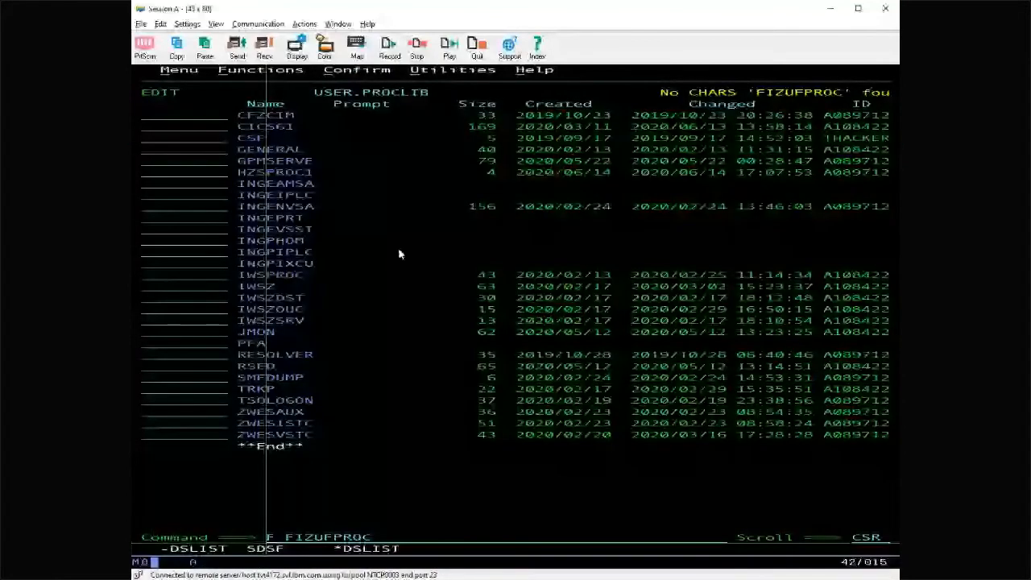
- Search USER.PROCLIB for IZUFPROC, finding none, and swap back to the first session
key(Right)
key(Right)
key(Delete)
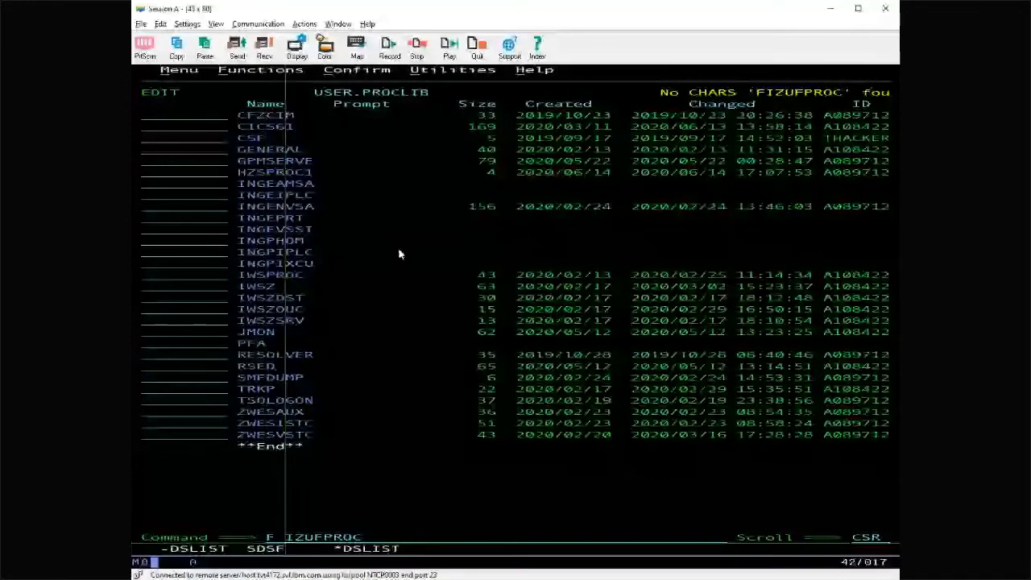
key(Return)
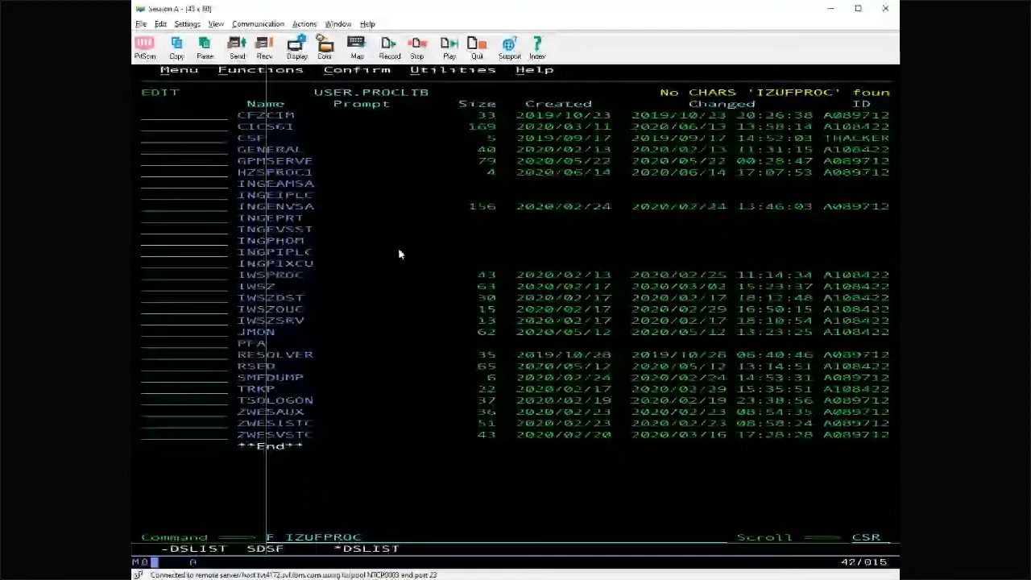
click(707, 335)
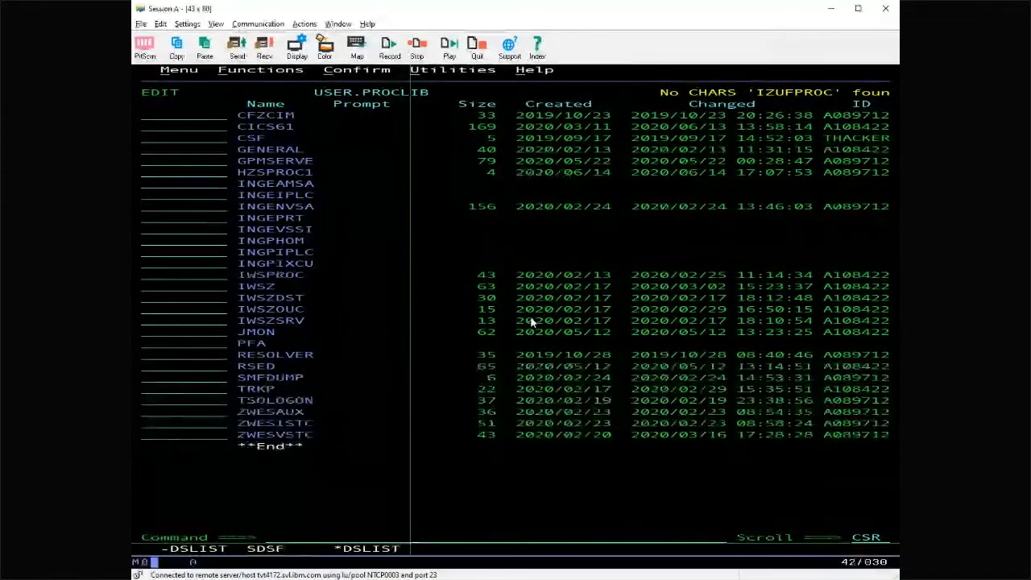
key(F9)
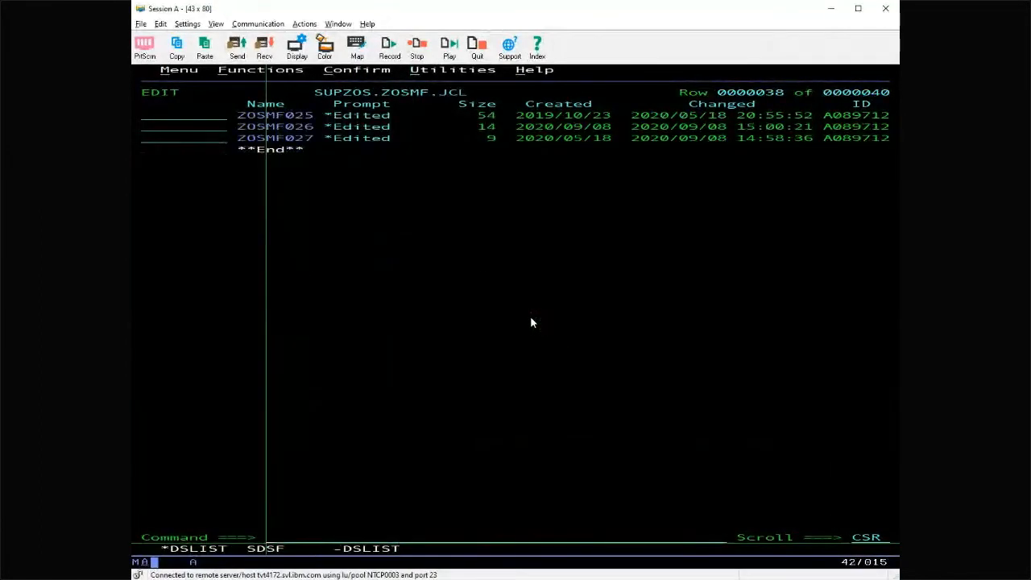
- Submit the ZOSMFCPY job, then refresh USER.PROCLIB to show the copied IZU procedures
key(F7)
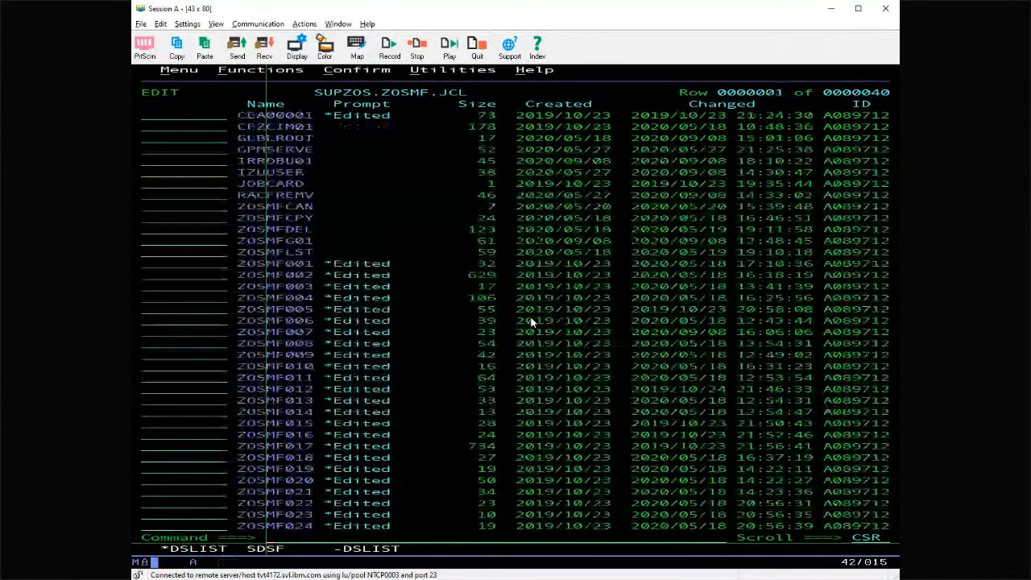
key(Return)
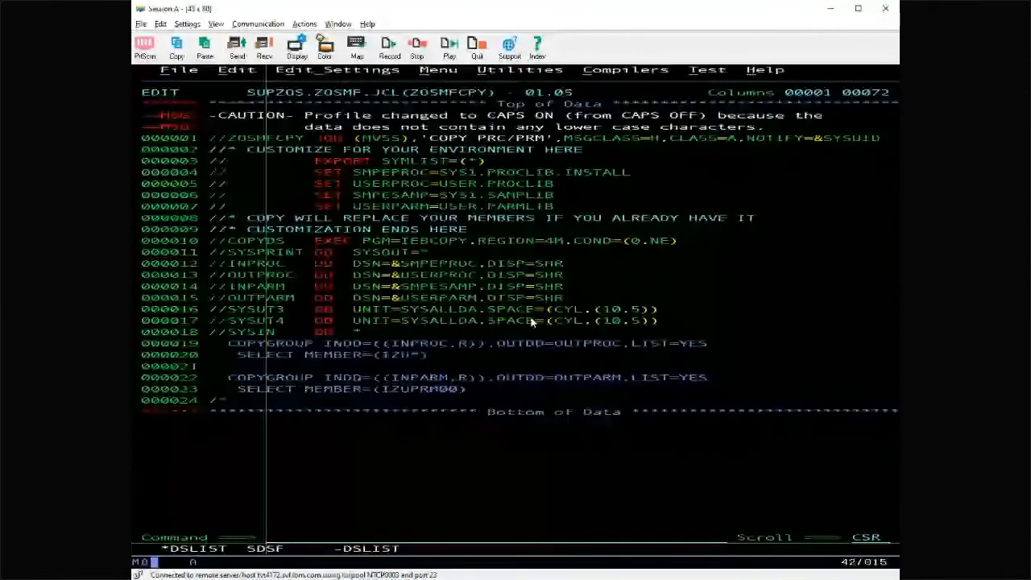
text(sub)
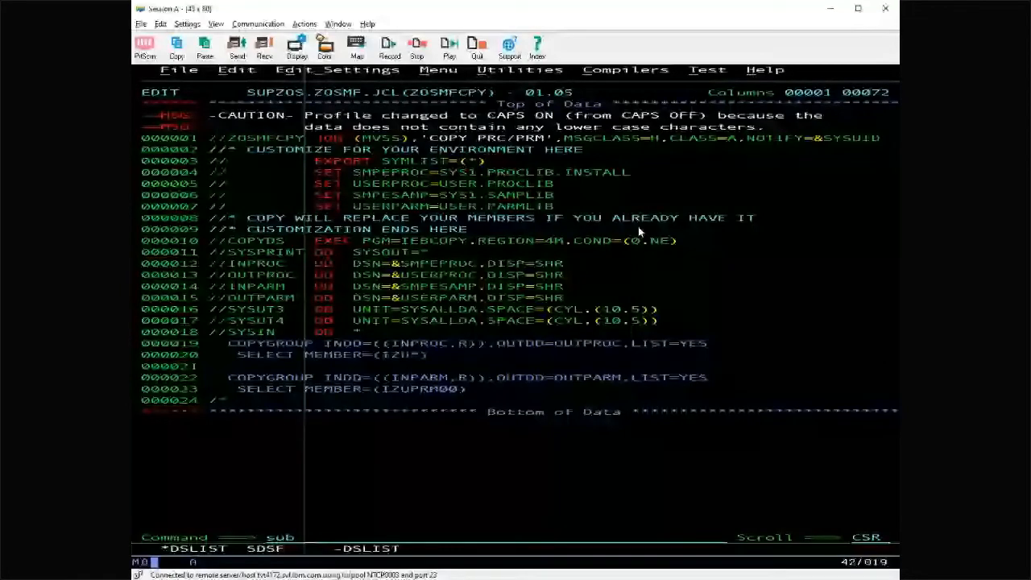
key(Return)
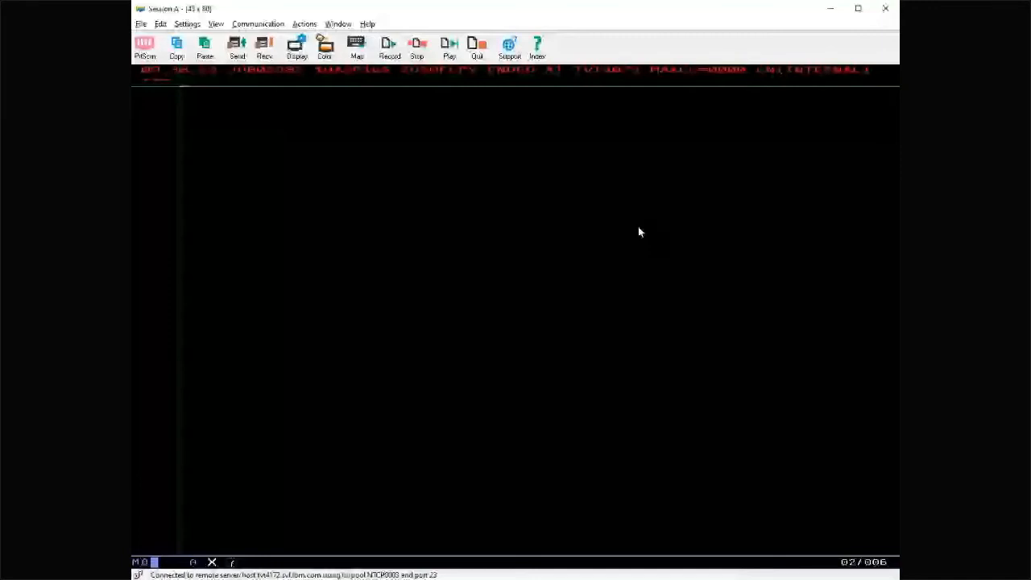
key(Return)
text(ref)
key(Return)
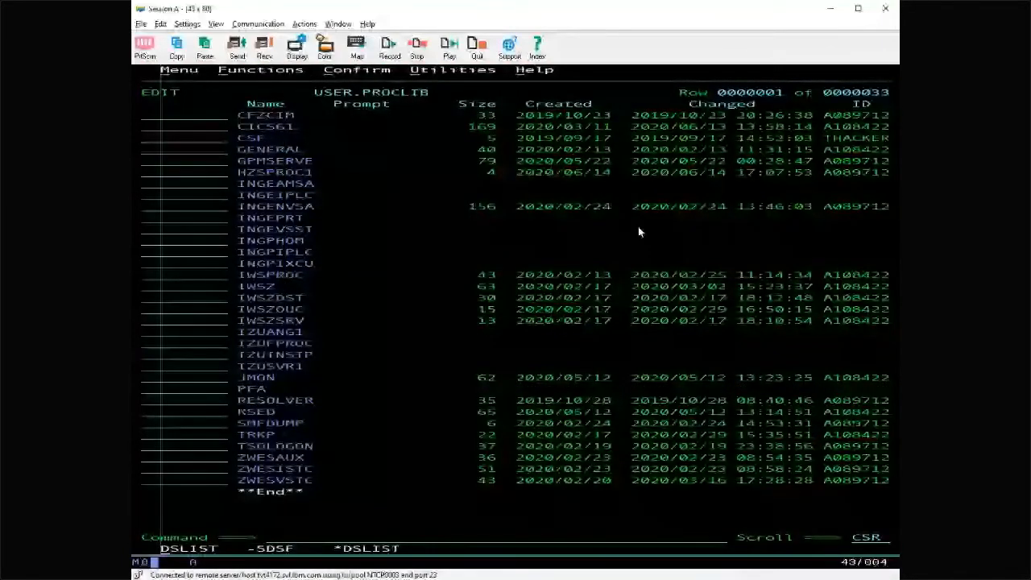
- Mark IZUANG1, IZUFPROC, IZUINSTP and IZUSVR1 for editing and view IZUANG1 first
key(Up)
key(Up)
key(Up)
key(Up)
key(Up)
key(Up)
key(Up)
key(Up)
key(Up)
key(Up)
key(Up)
key(Up)
key(Up)
key(Up)
key(Up)
key(Up)
key(Up)
key(Up)
key(Up)
key(Left)
key(Left)
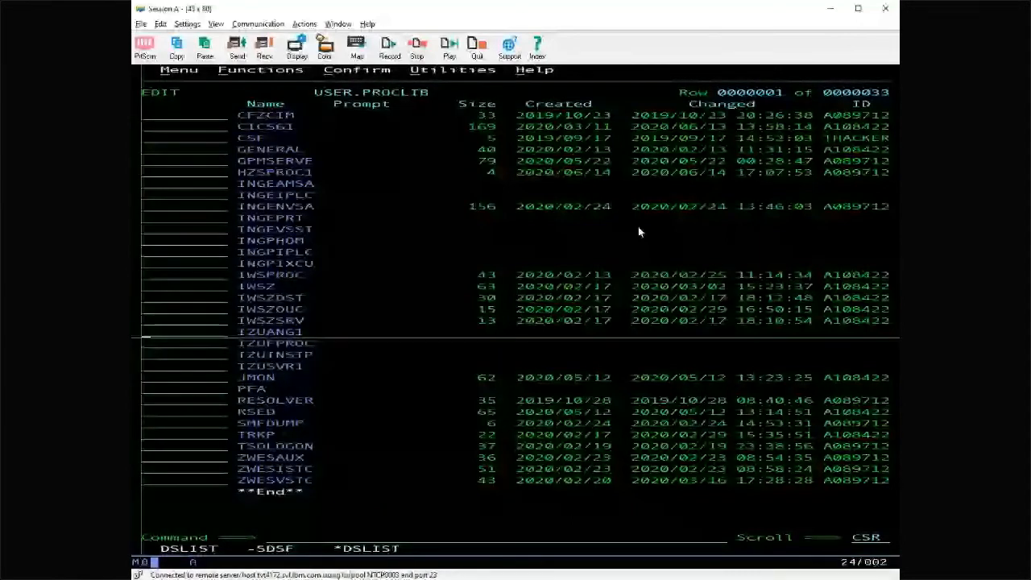
text(e)
key(Return)
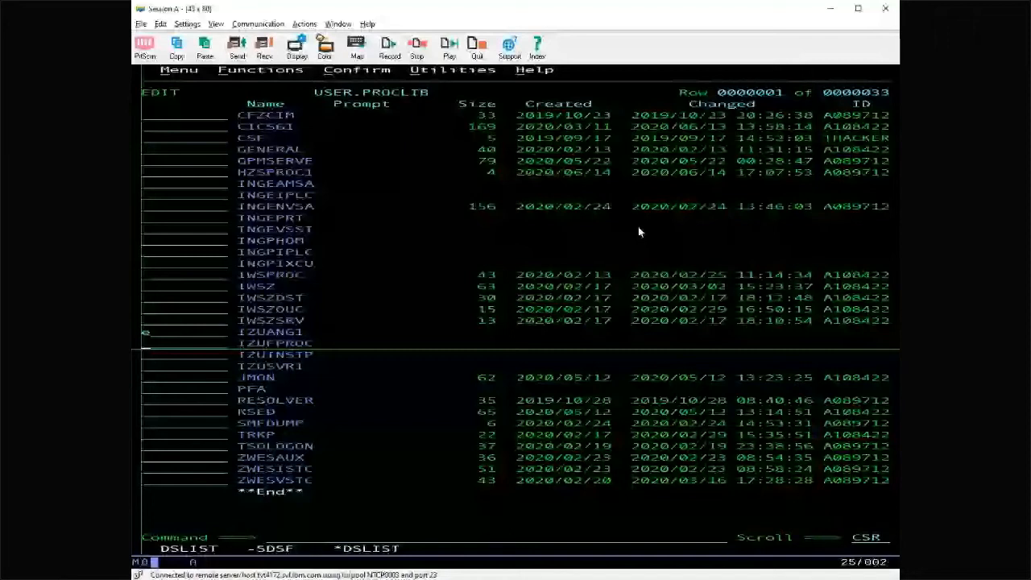
text(e)
key(Return)
text(e)
key(Return)
text(e)
key(Control_R)
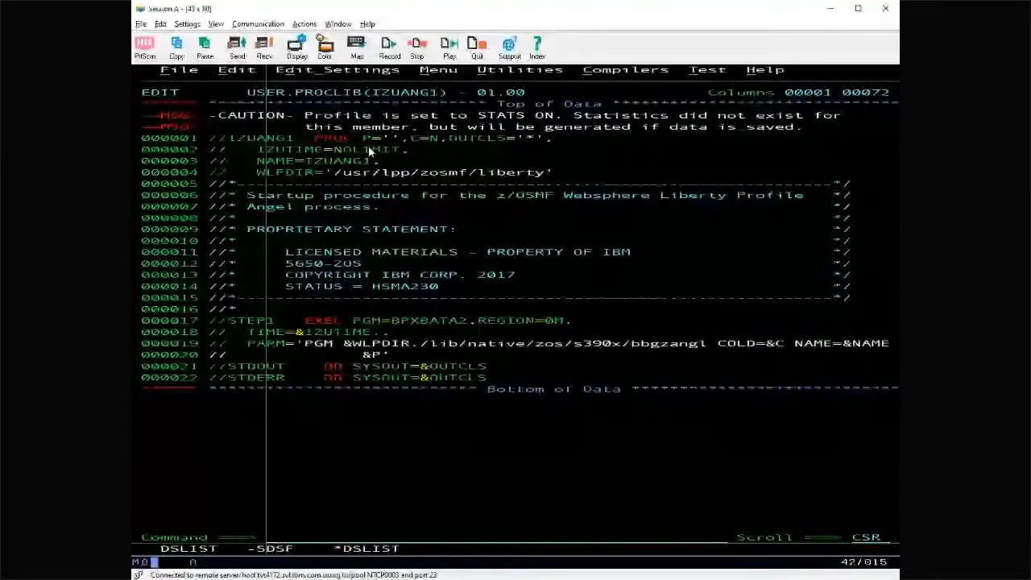
drag(244, 86, 447, 97)
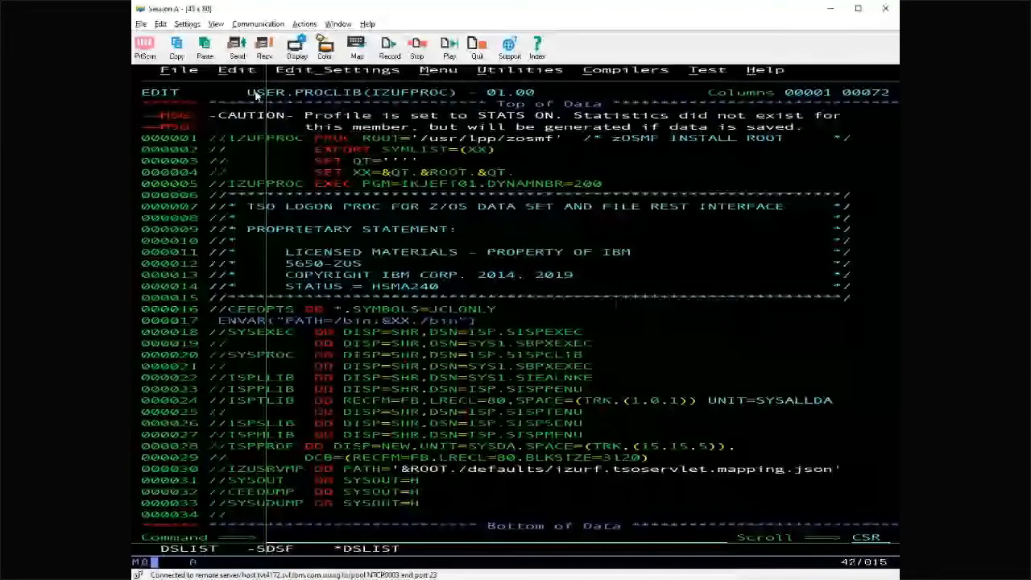
- Highlight IZUFPROC's system library DSNs and its ISPF table, skeleton and message libraries
drag(209, 133, 878, 520)
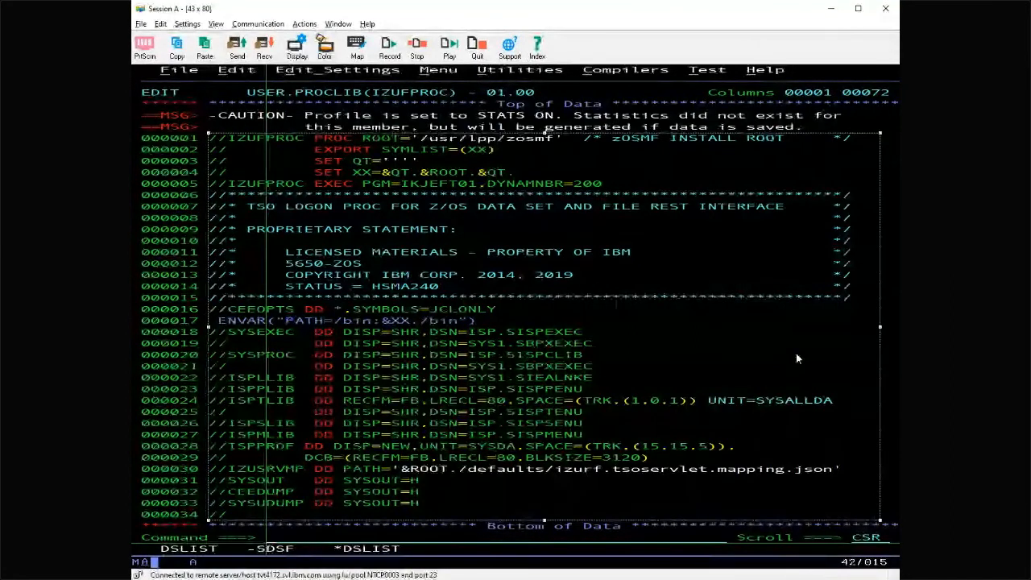
click(490, 408)
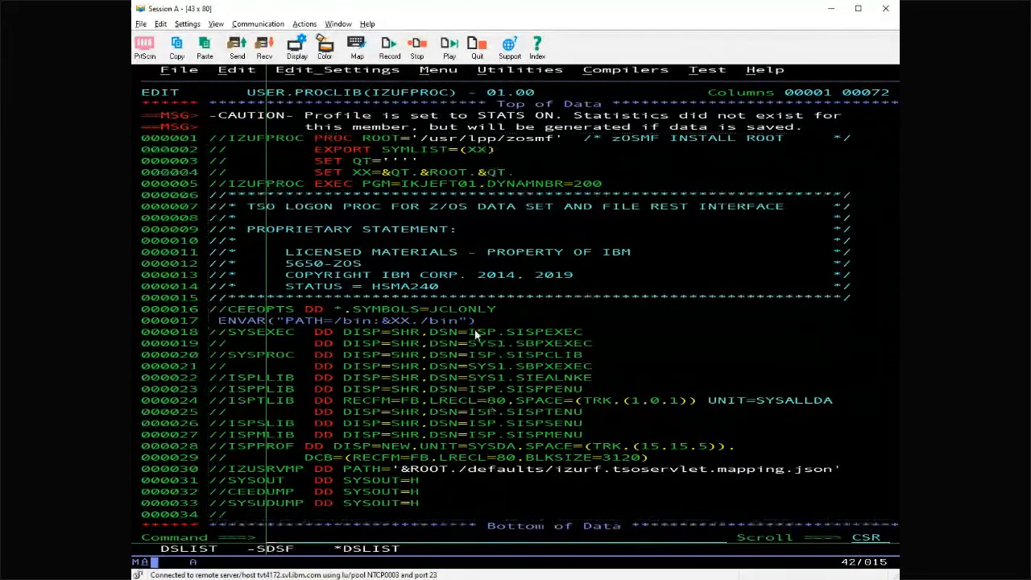
drag(468, 327, 599, 394)
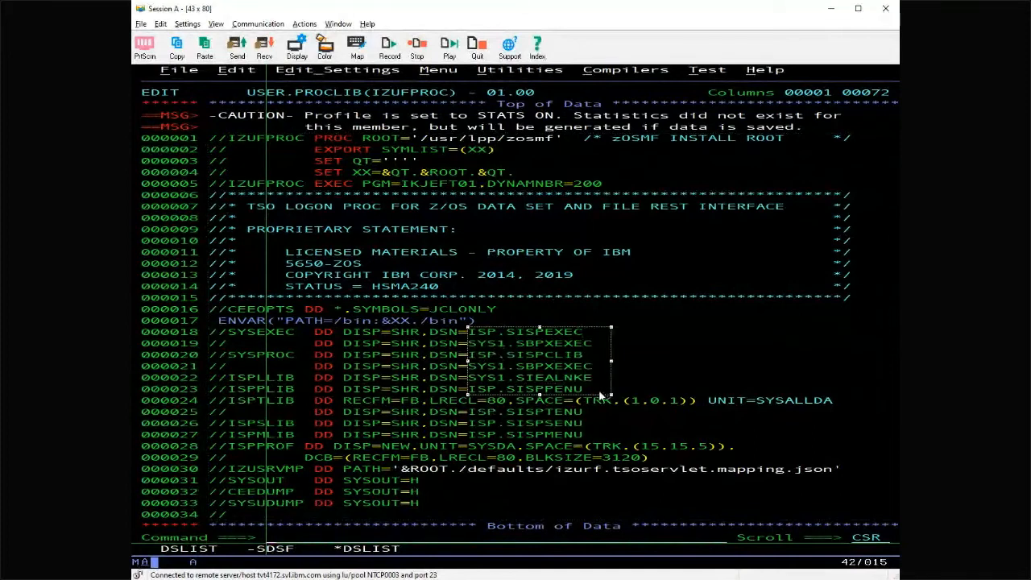
drag(468, 407, 583, 439)
click(593, 440)
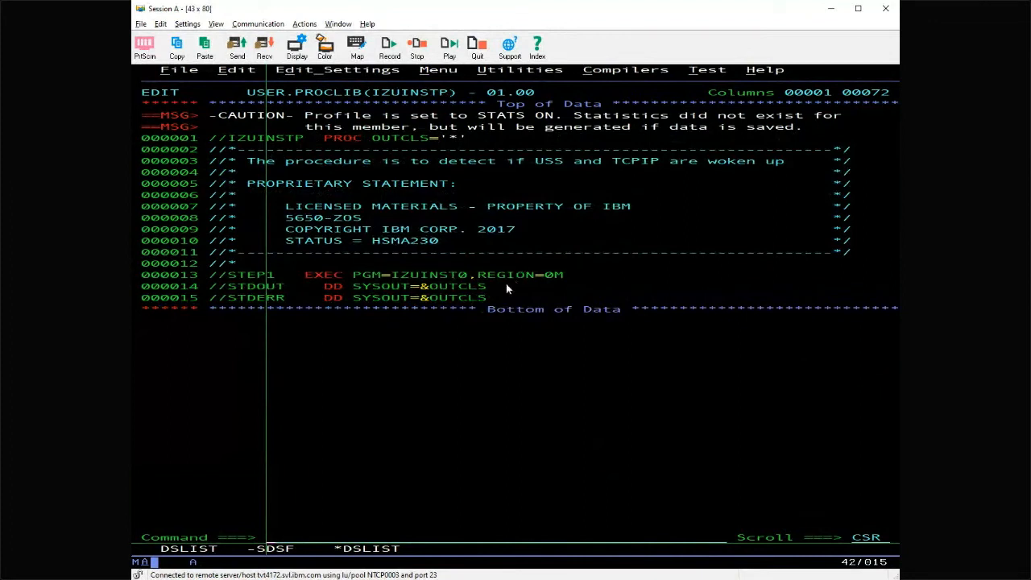
- Close IZUINSTP, which runs IZUINST0, to bring up IZUSVR1
key(F3)
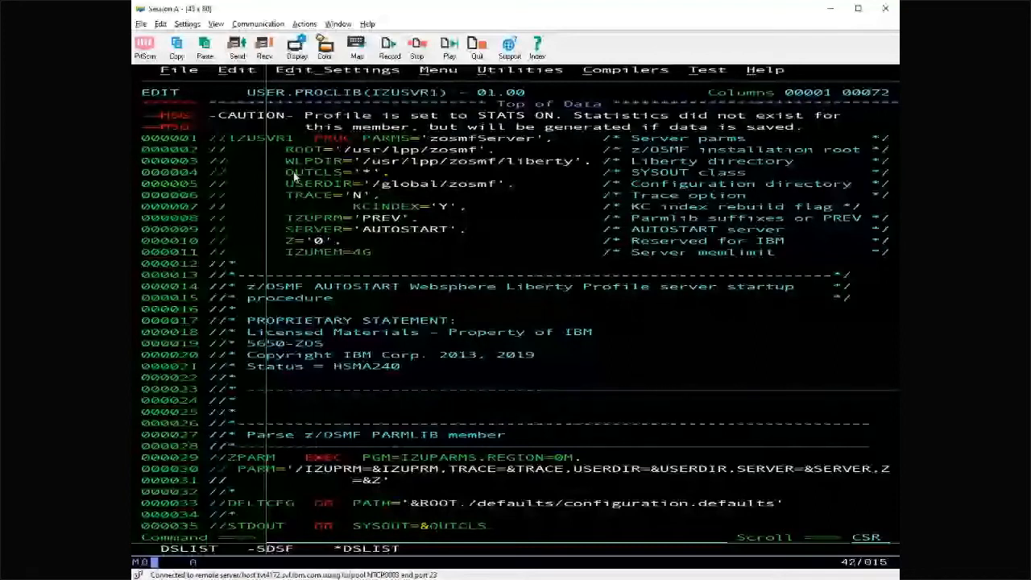
- Highlight the WLPDIR Liberty directory and KCINDEX='Y' lines in IZUSVR1, then exit to the member list
drag(572, 156, 590, 163)
click(523, 159)
drag(356, 204, 476, 209)
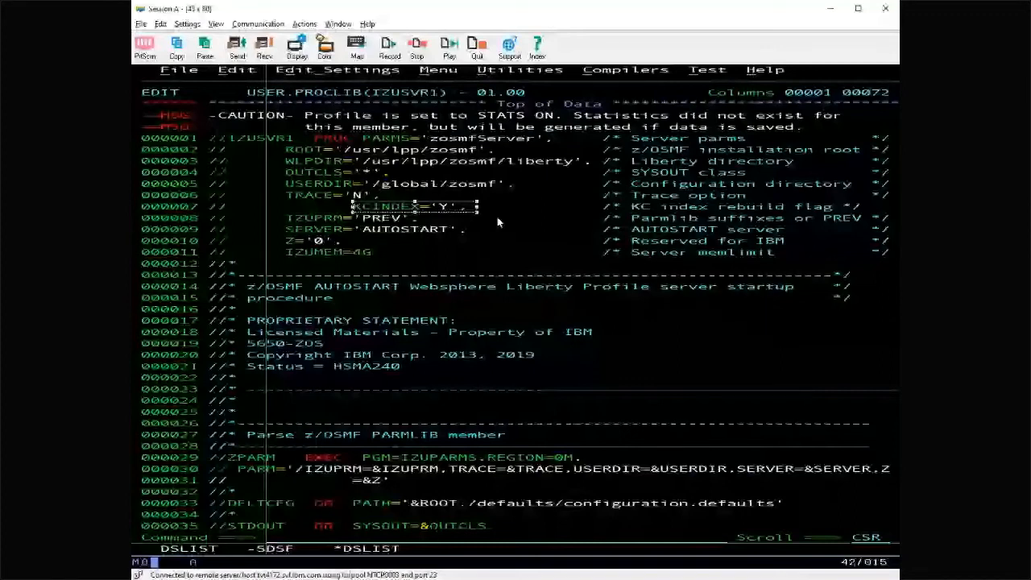
click(573, 185)
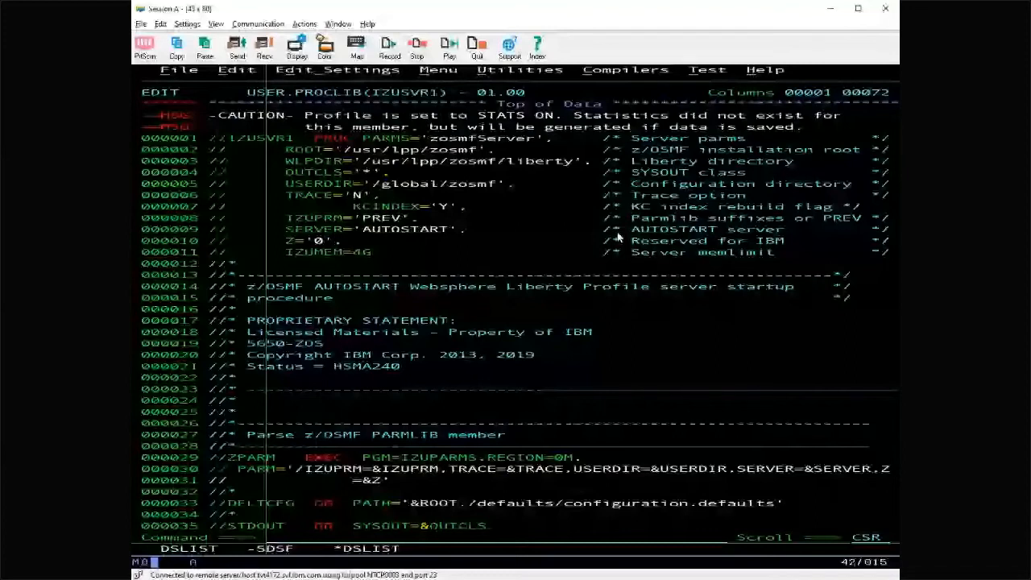
key(F3)
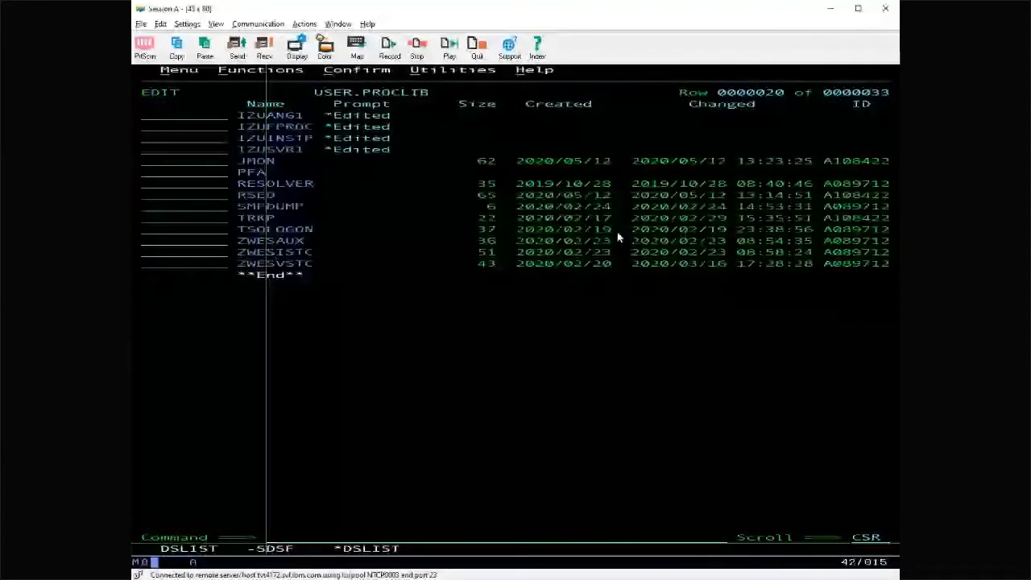
- Open USER.PARMLIB, find the IZU members, and edit IZUPRM00
key(F3)
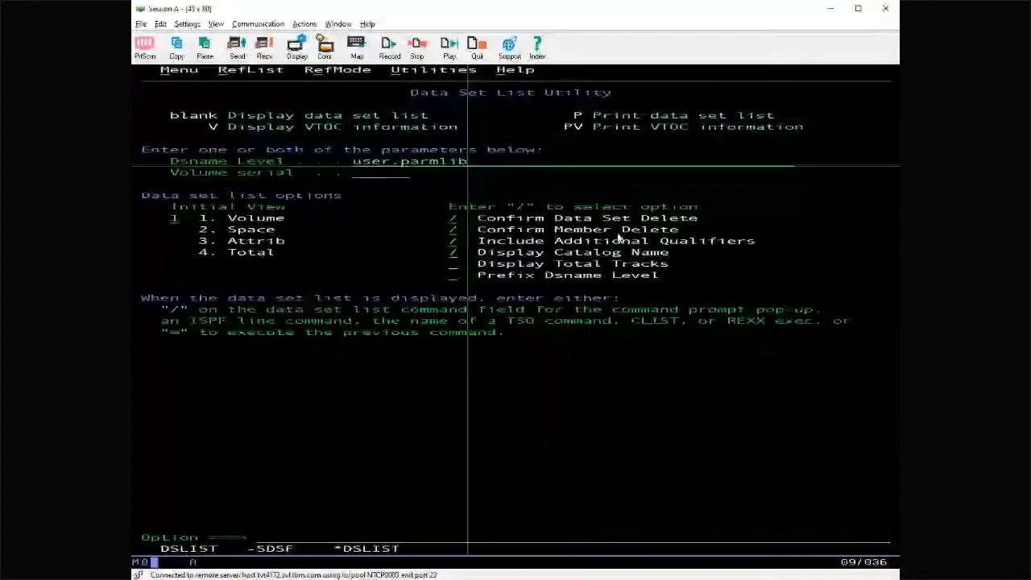
key(Return)
text(e)
key(Return)
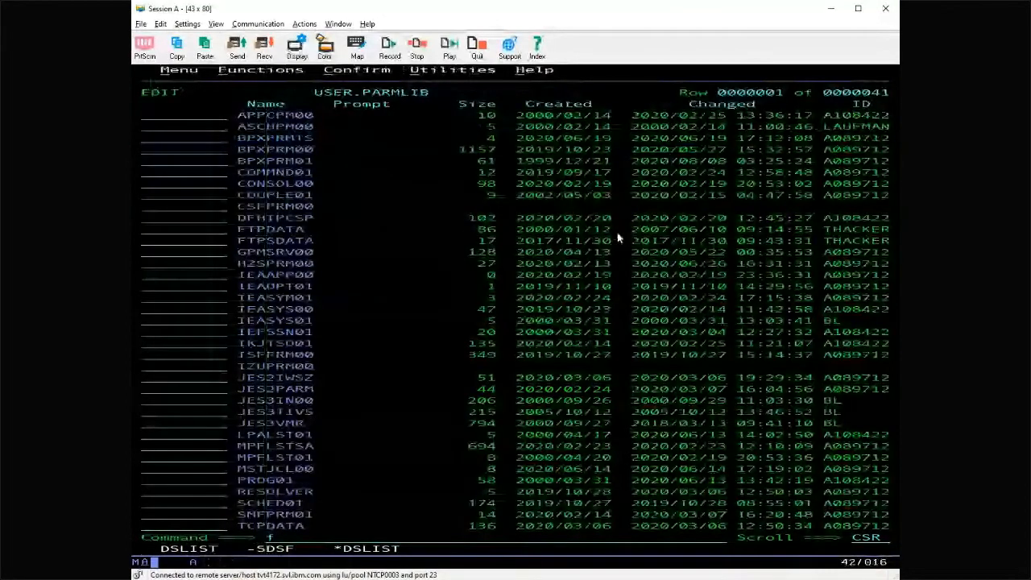
text(f izu)
key(Return)
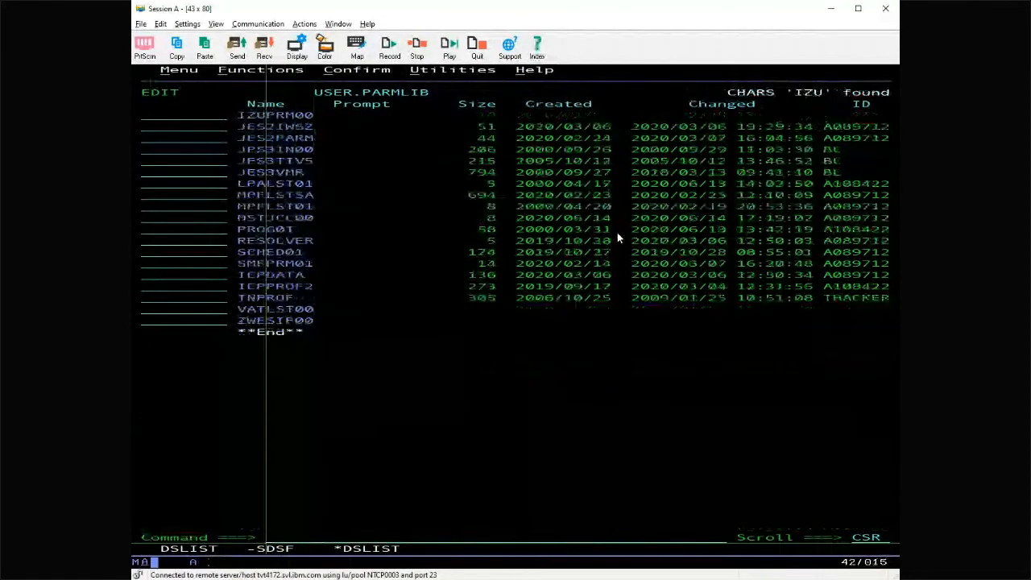
key(Tab)
text(e)
key(Return)
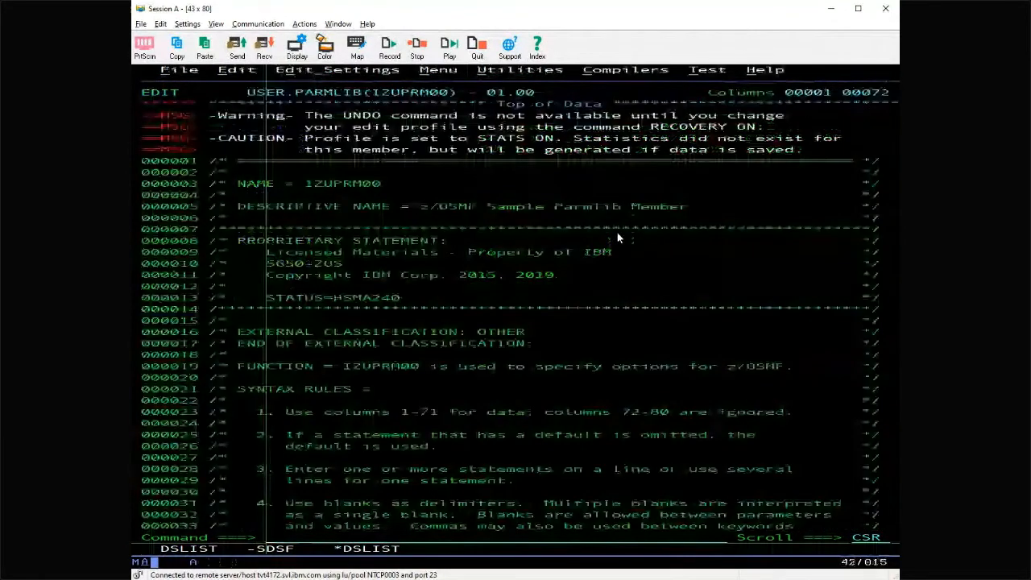
- Page through IZUPRM00, highlighting JAVA_HOME and HTTP_SSL_PORT(443), down to CSRF_SWITCH
key(F8)
key(F8)
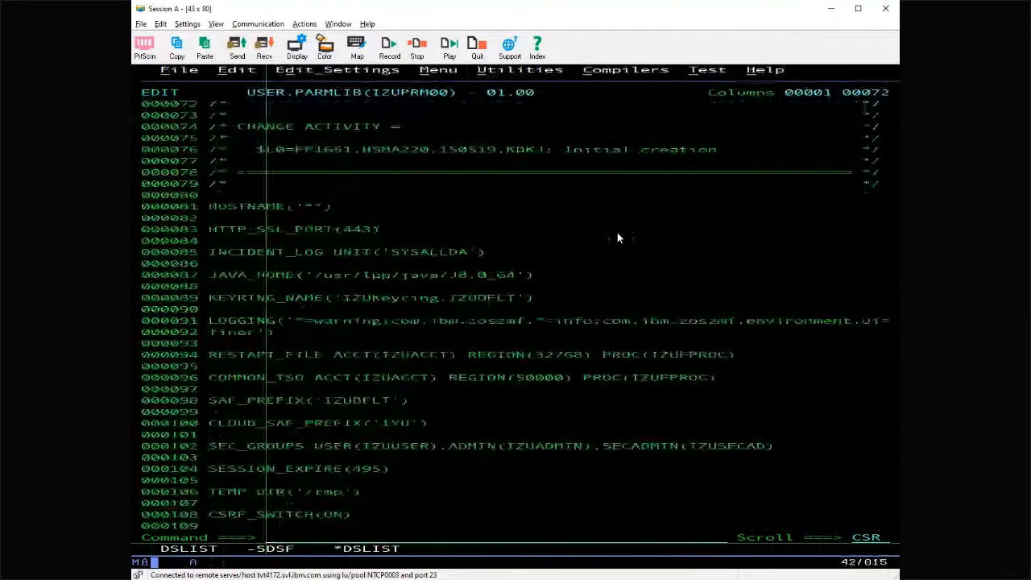
drag(207, 270, 551, 278)
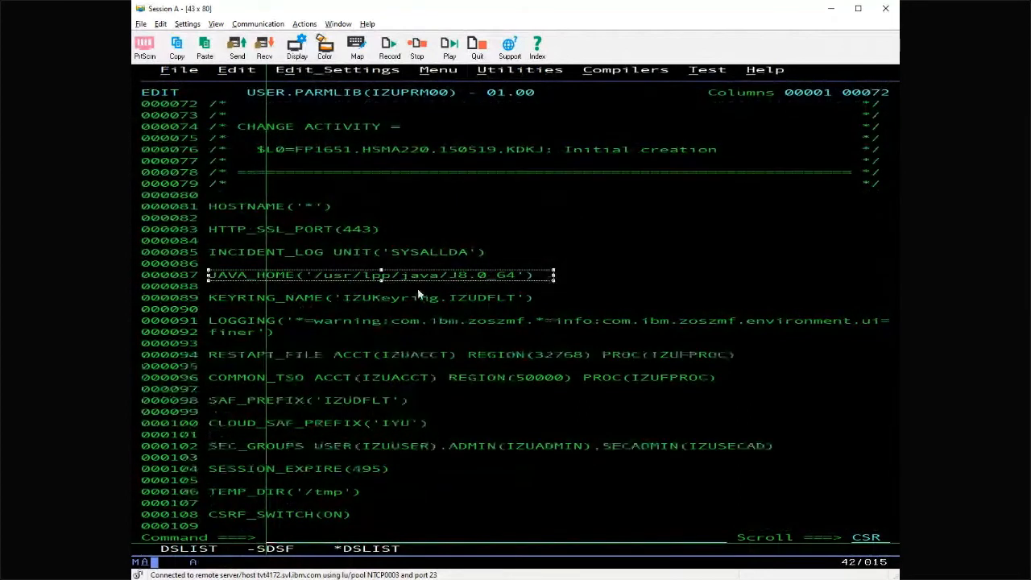
drag(424, 231, 214, 235)
click(356, 235)
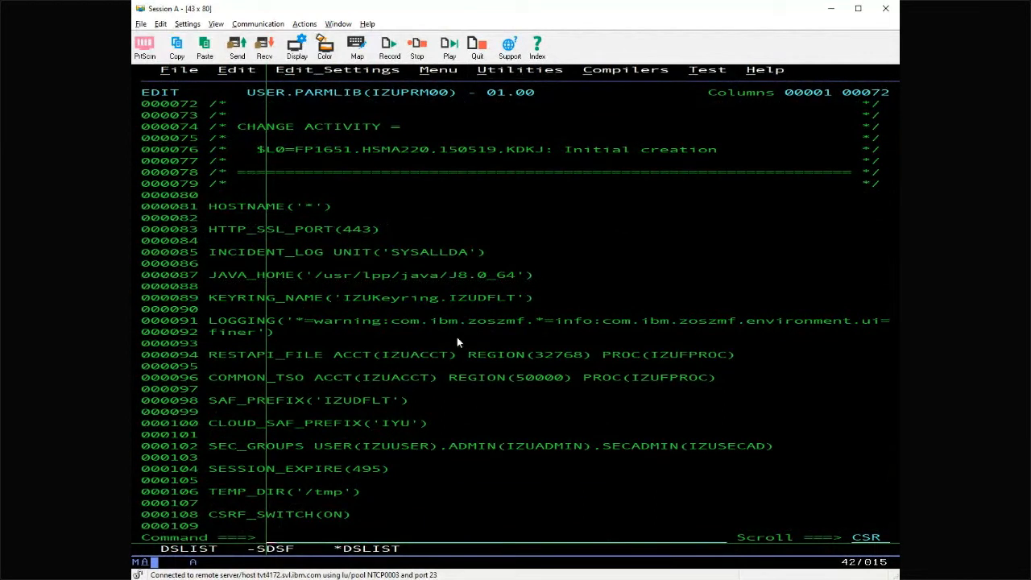
click(227, 356)
key(F8)
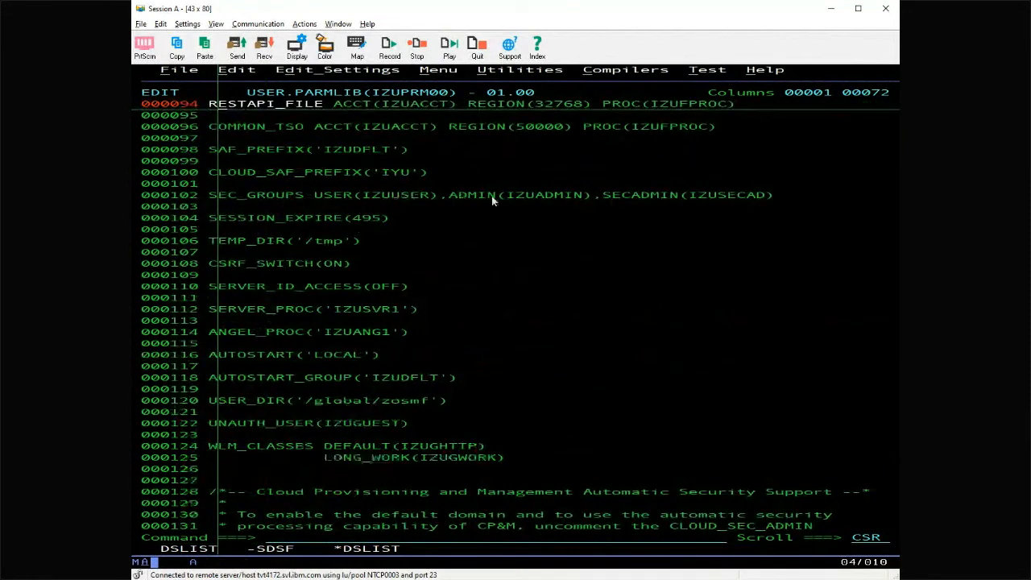
click(332, 271)
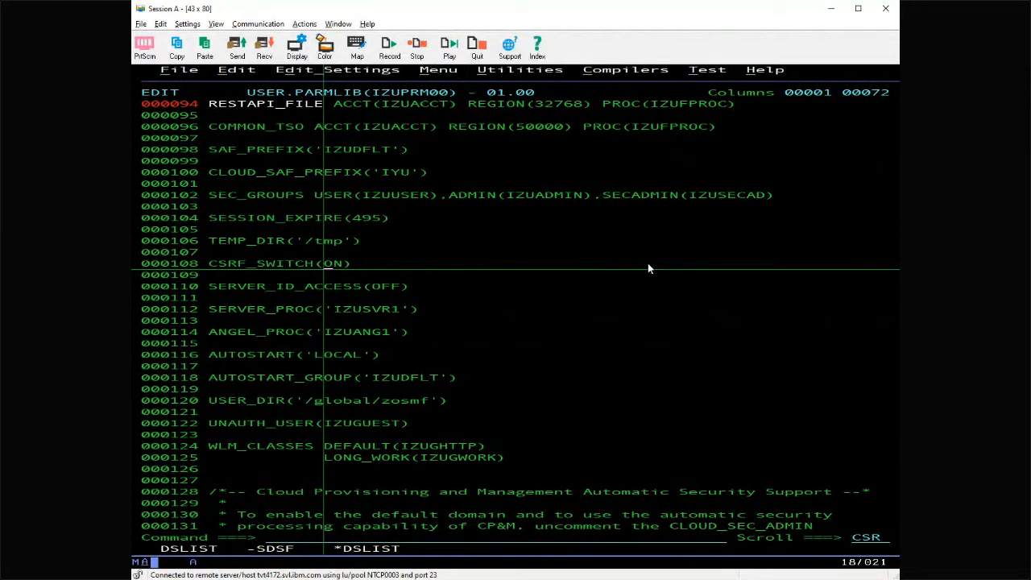
- Change CSRF_SWITCH(ON) to CSRF_SWITCH(OFF) in IZUPRM00
key(shift)
text(OFF))
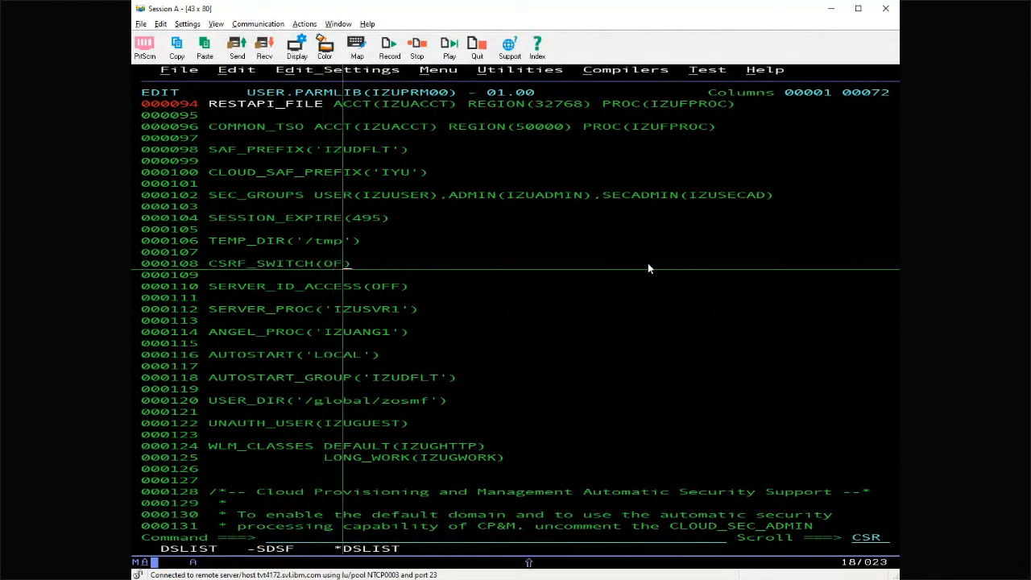
key(Return)
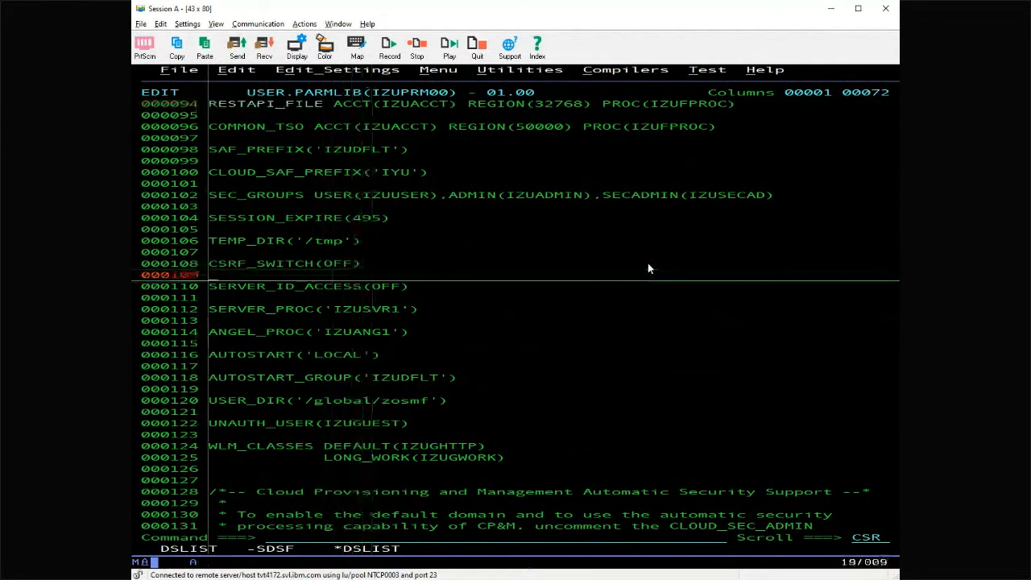
key(F3)
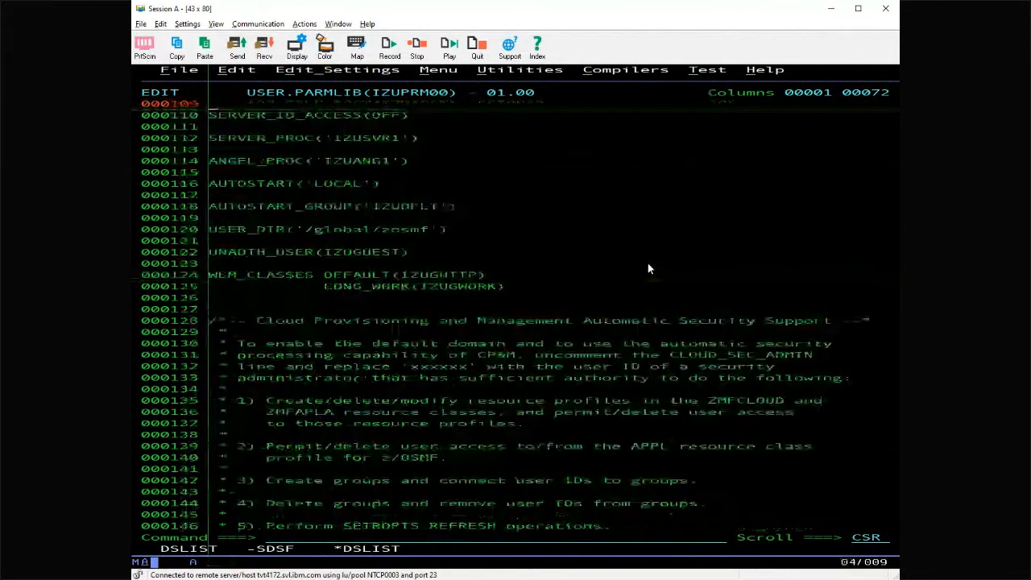
- Uncomment the PLUGINS list, CAPACITY_PROV through ZERT_ANALYZER, and save IZUPRM00
key(F8)
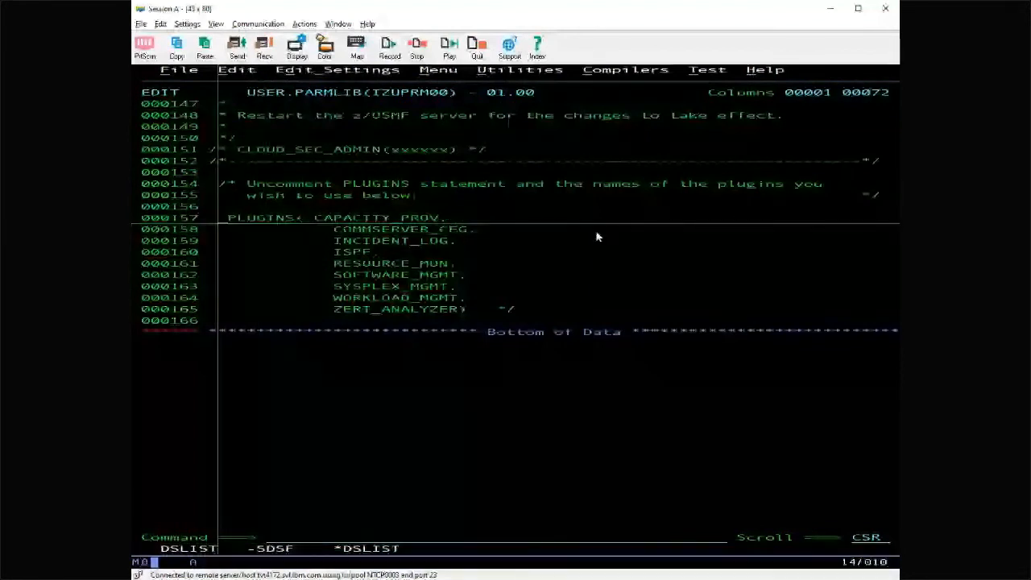
key(Down)
key(Down)
key(Down)
key(Down)
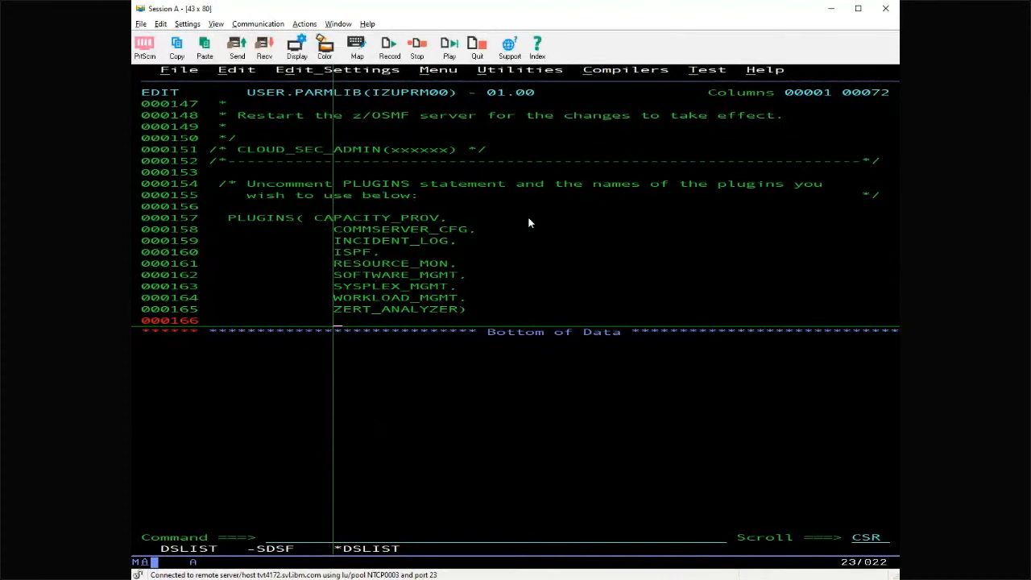
key(Home)
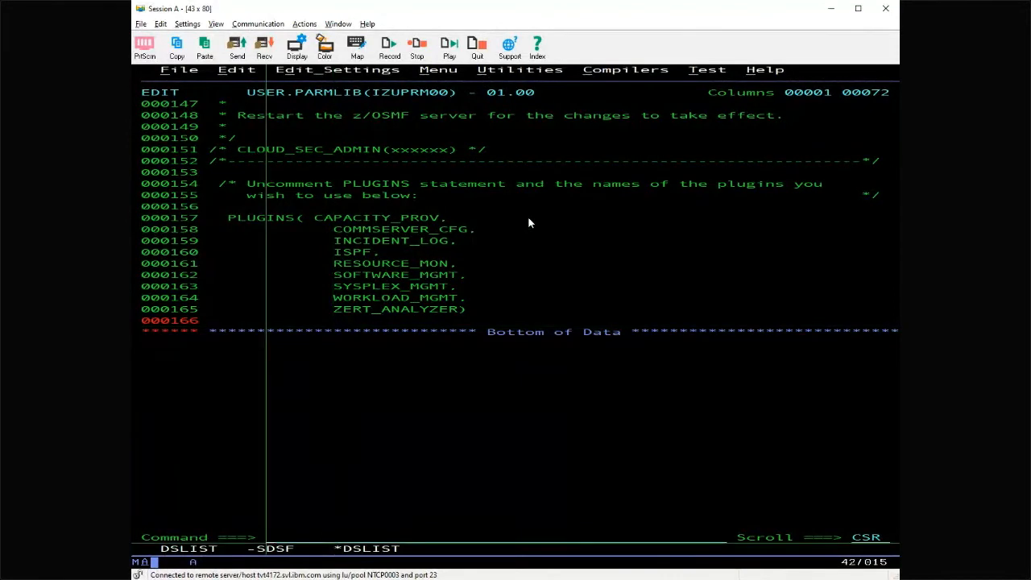
text(save)
key(Return)
key(F3)
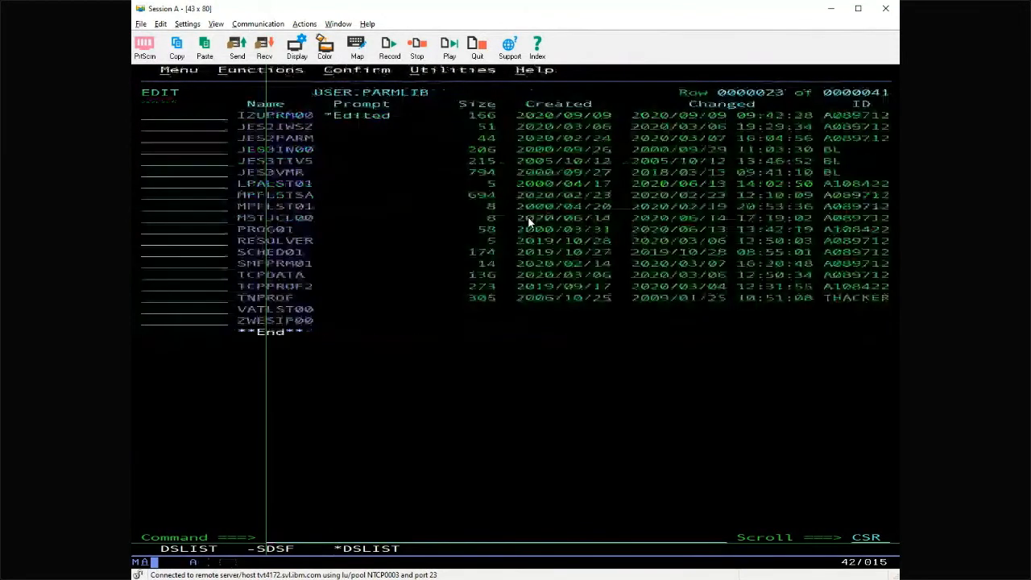
- In SDSF, filter with PRE IZU* and issue /S IZUANG1 to start the angel process
key(F3)
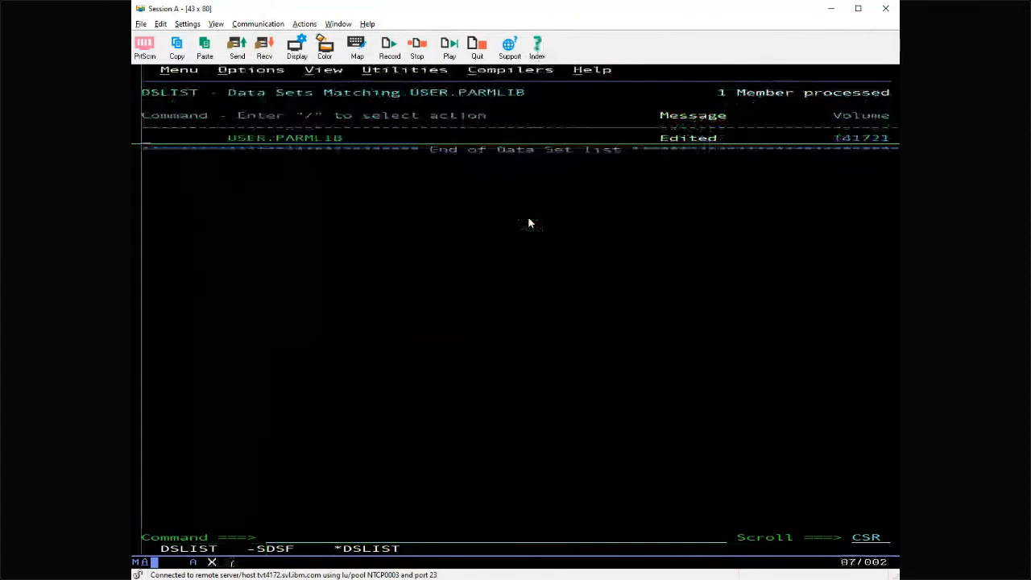
key(F9)
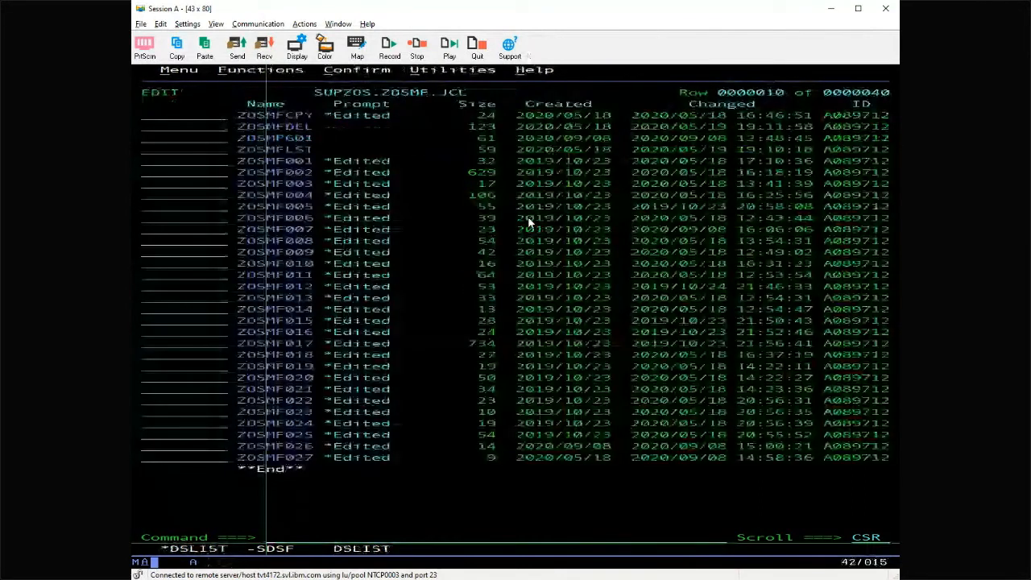
key(F9)
key(Home)
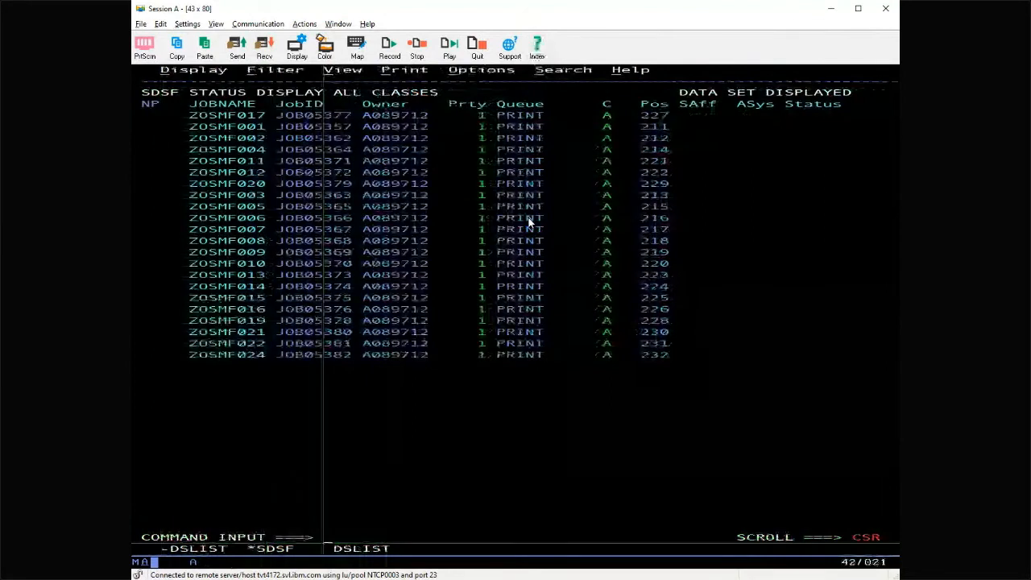
text(pre izu*)
key(Return)
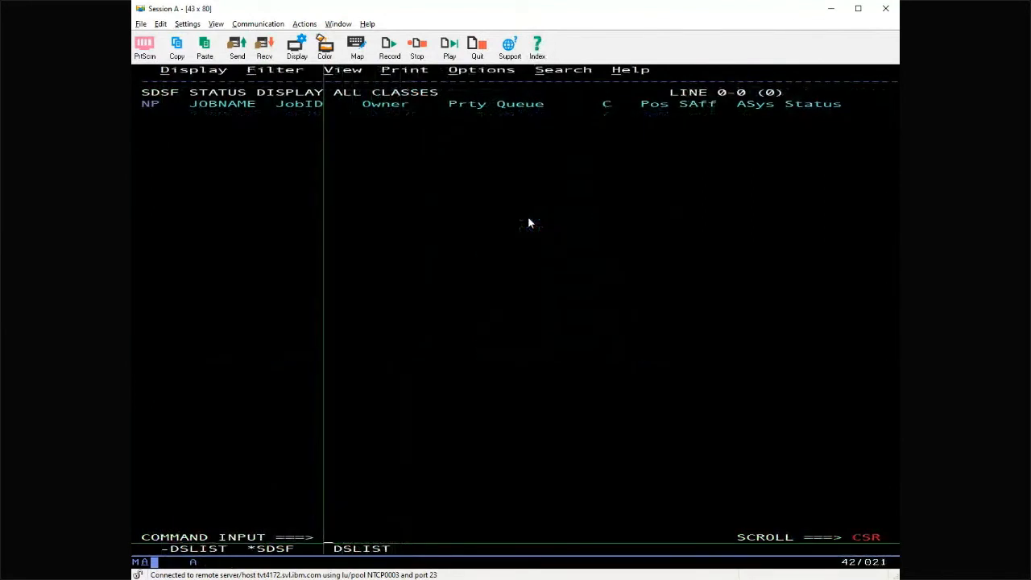
text(/s iz)
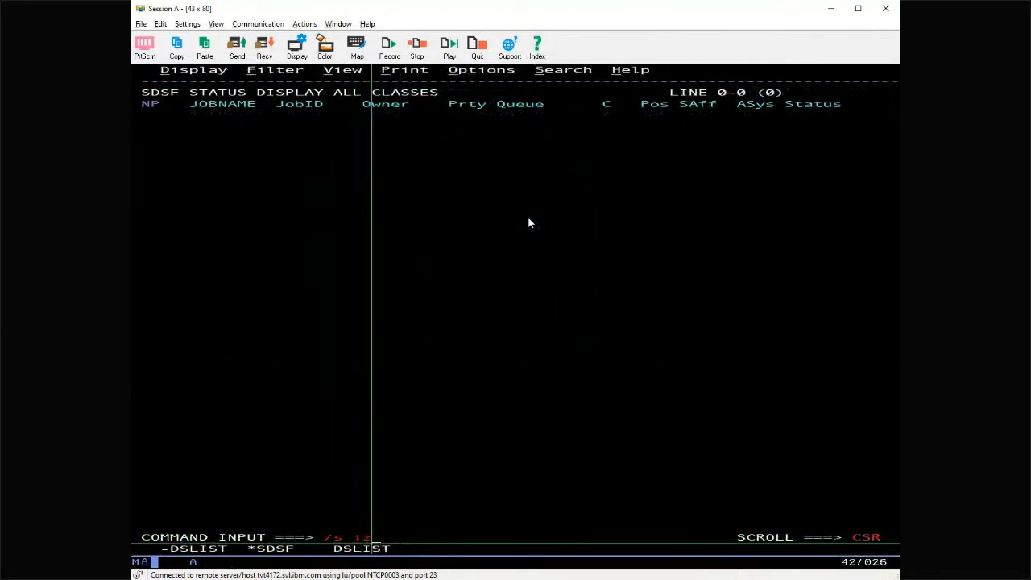
text(uanr1)
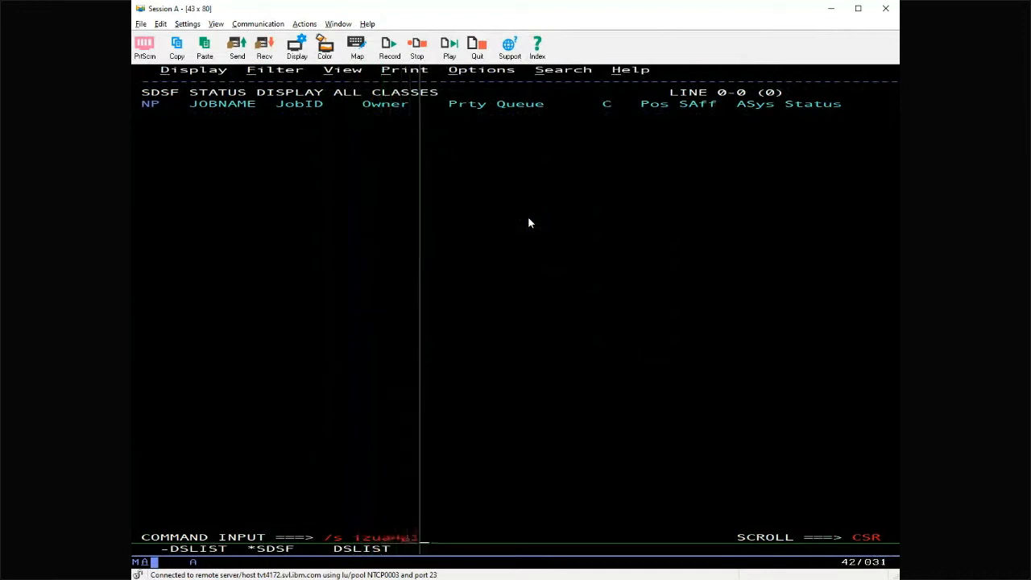
key(Return)
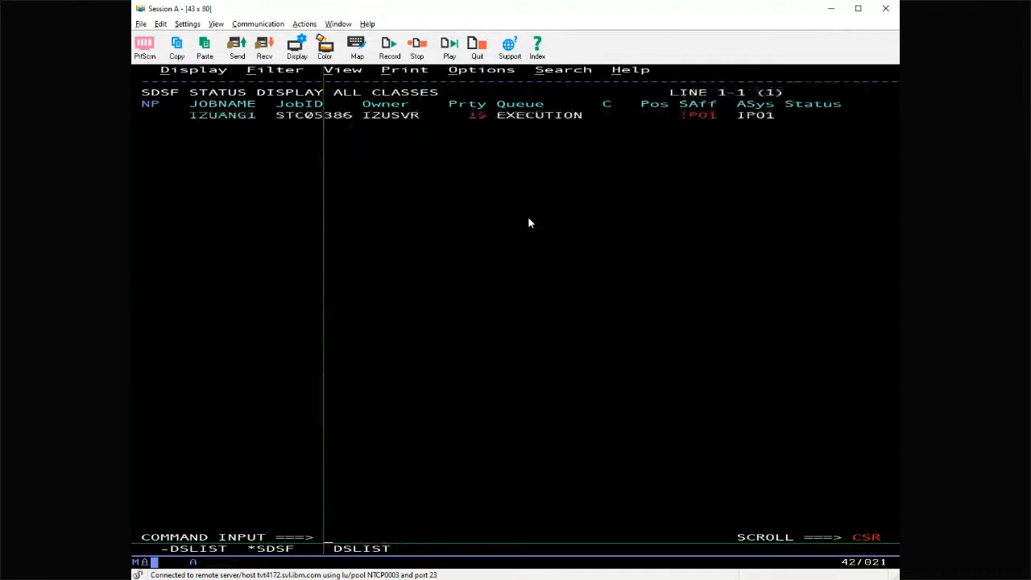
- Browse the IZUANG1 (STC05386) job log to confirm initialization is complete
key(Tab)
key(Tab)
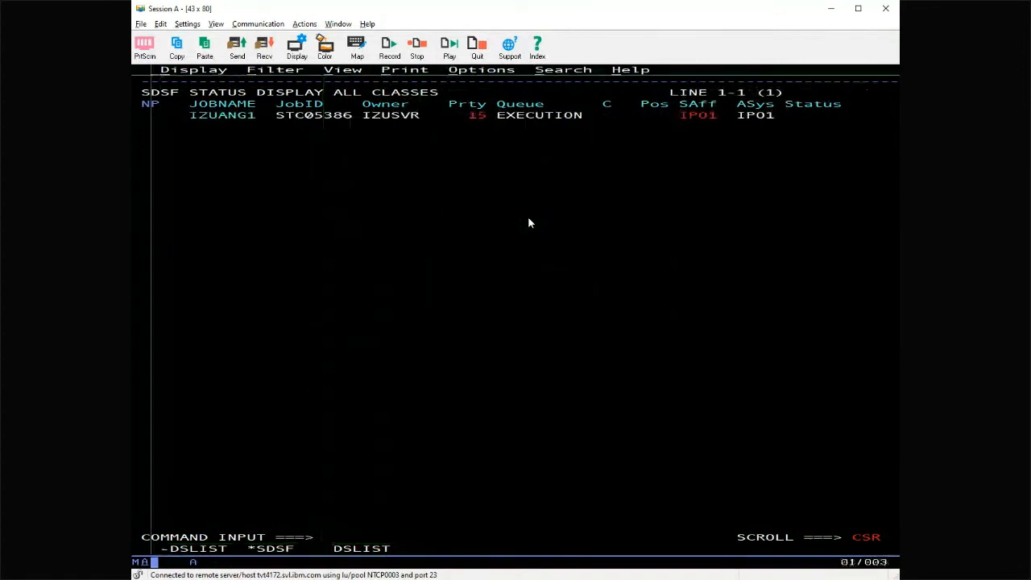
key(Return)
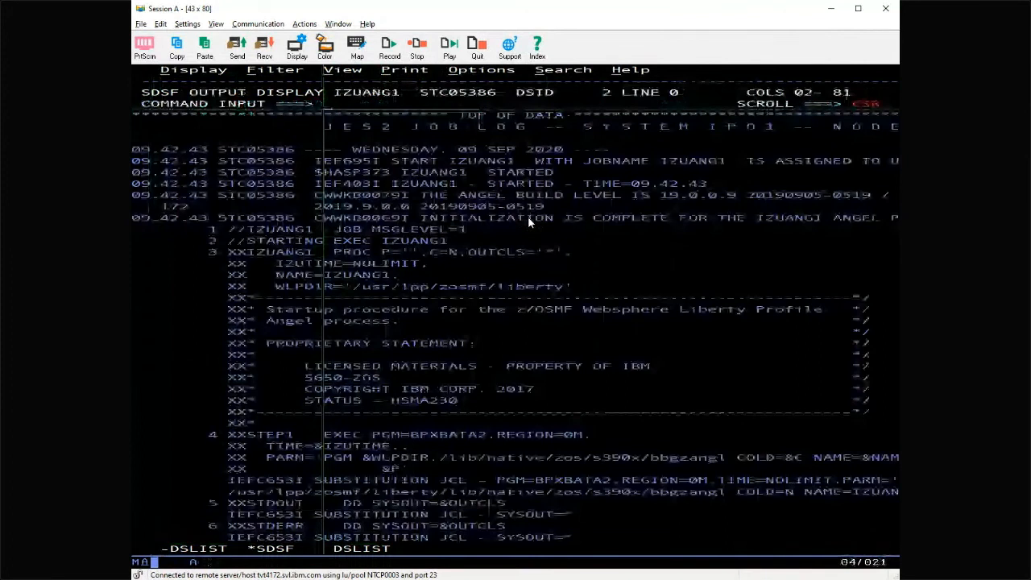
double_click(528, 216)
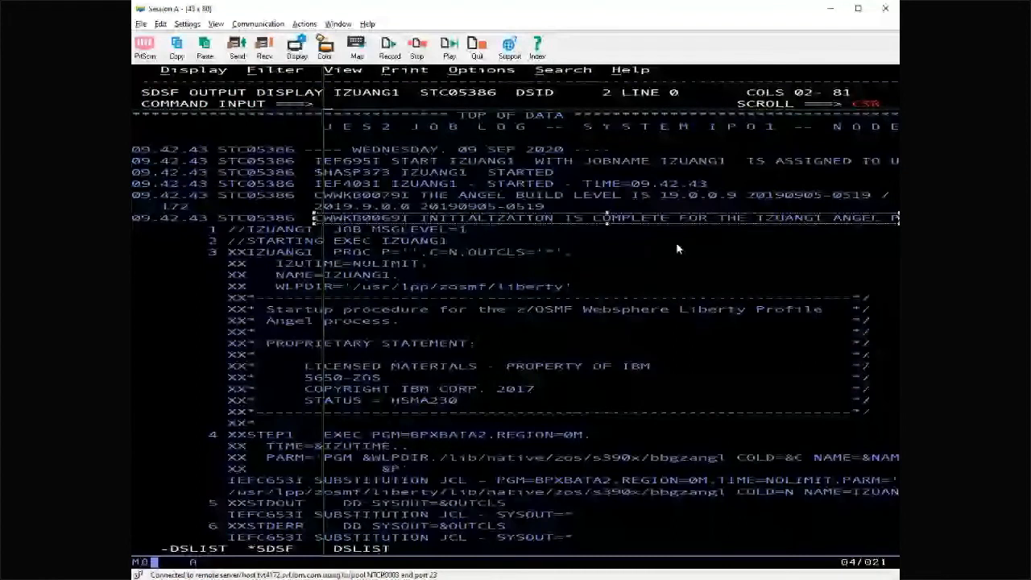
key(F3)
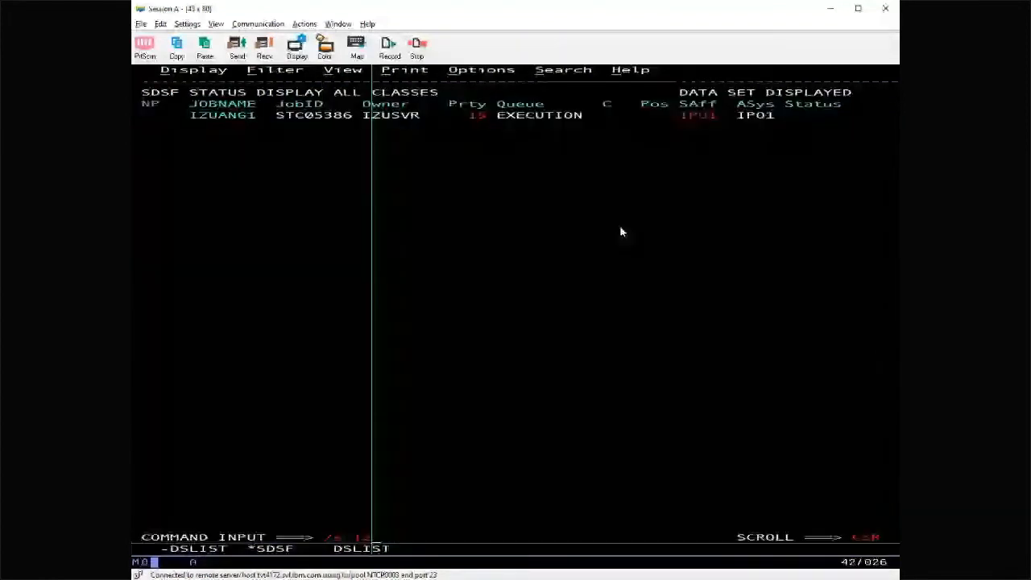
- Start the z/OSMF server with /S IZUSVR1 and page through its job log messages
key(Return)
key(Return)
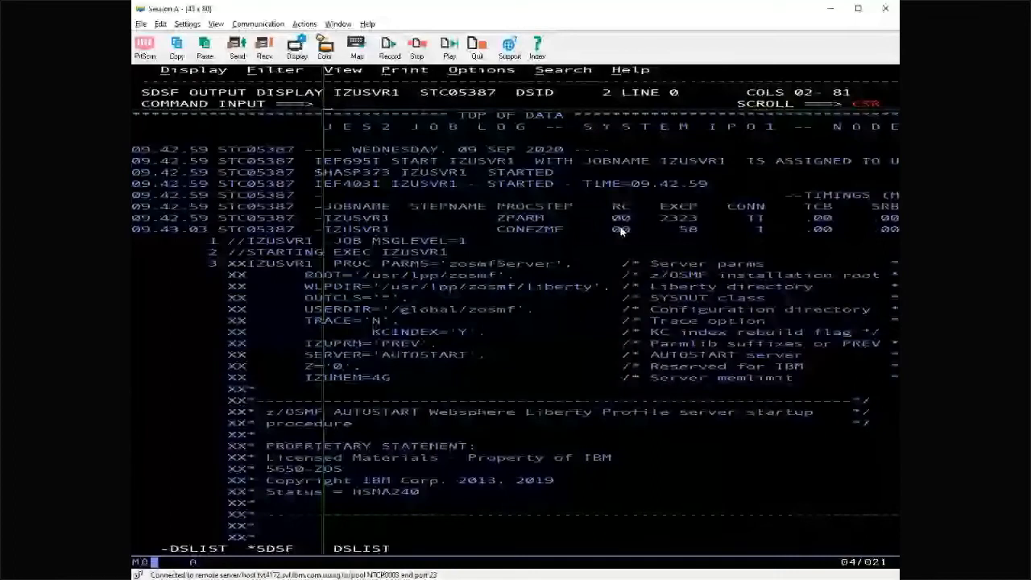
key(Return)
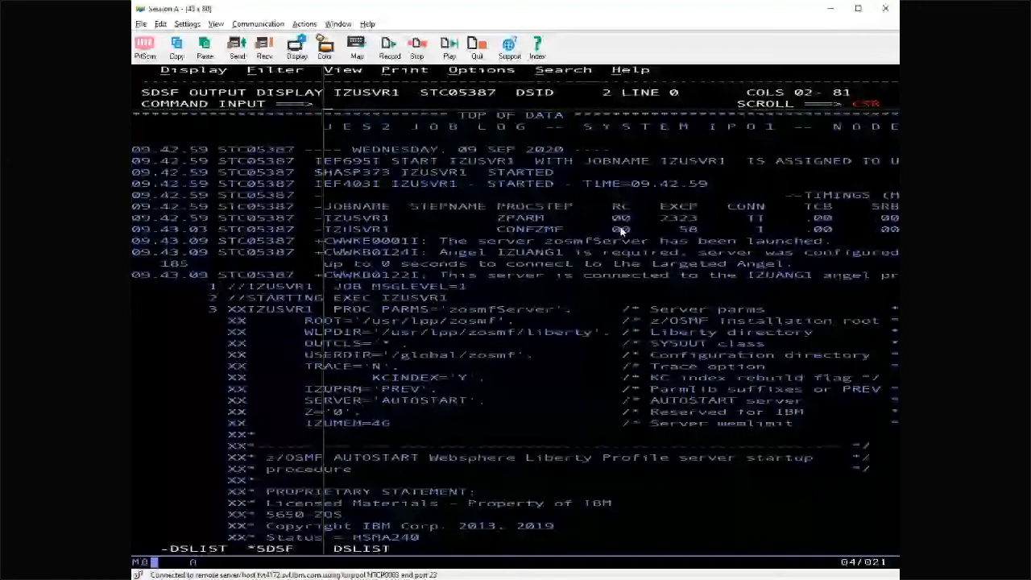
key(F8)
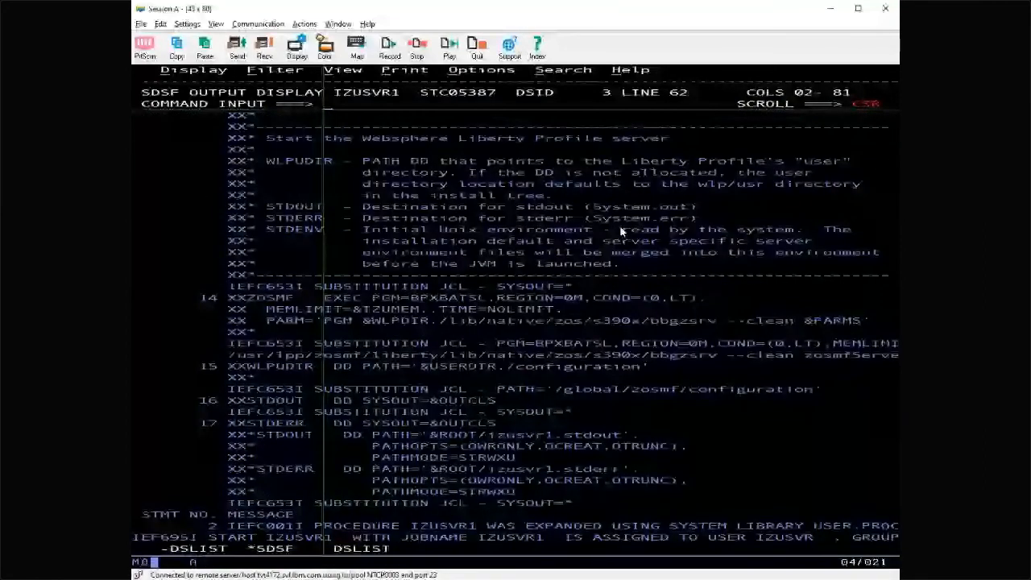
key(F7)
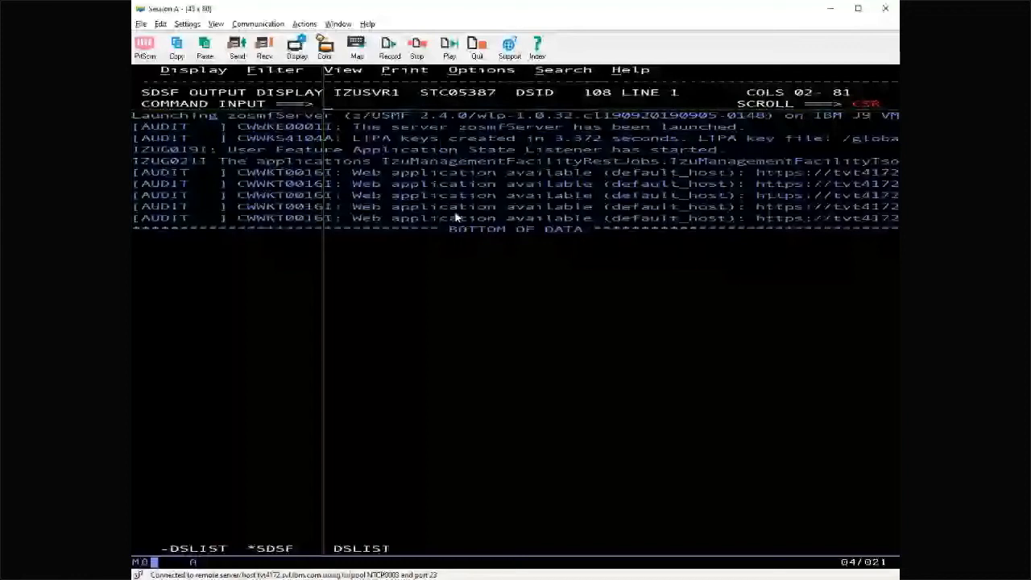
- Shift the IZUSVR1 log right and highlight the API explorer, docs and restjobs URLs
key(Return)
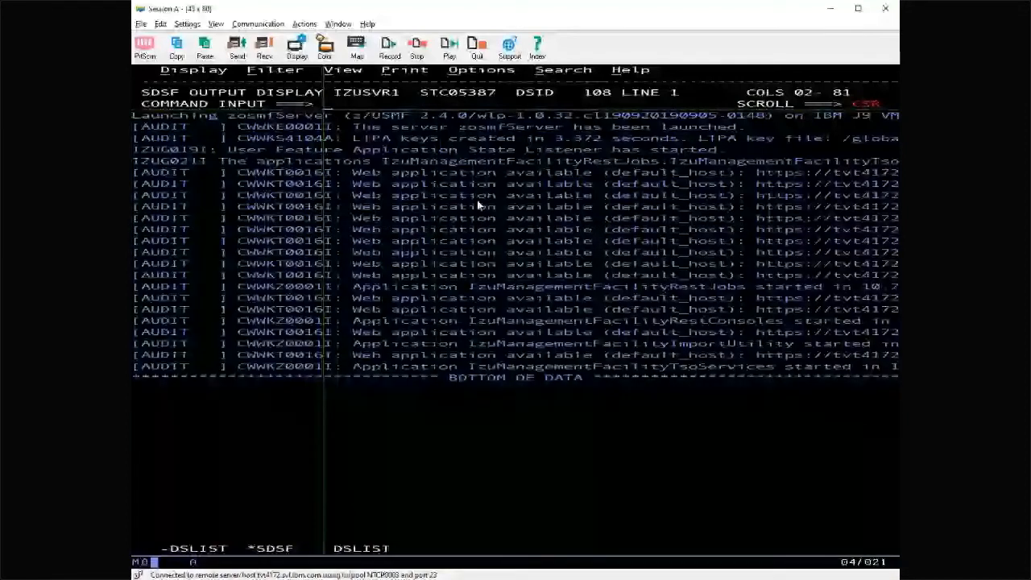
key(F11)
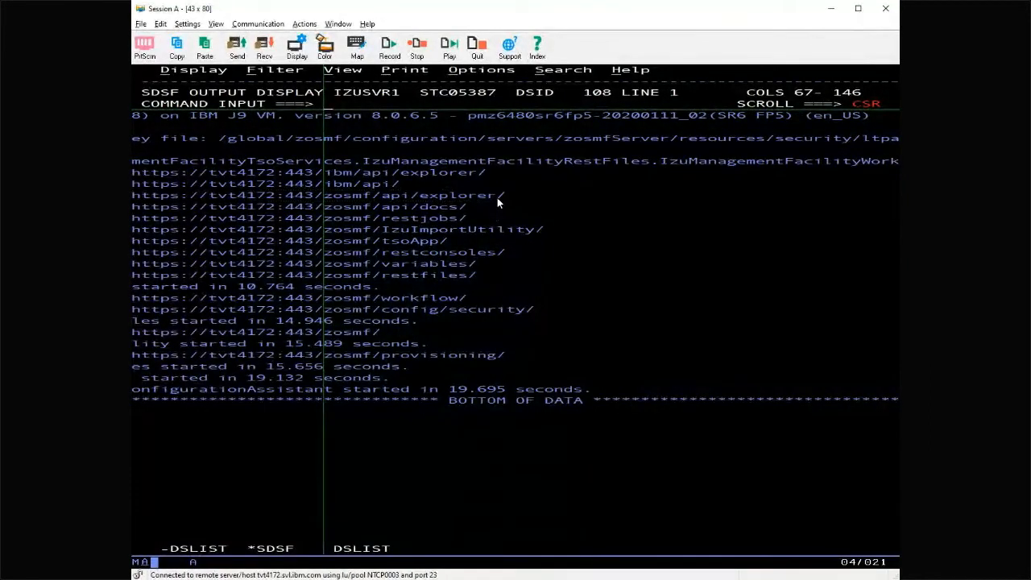
drag(497, 196, 141, 197)
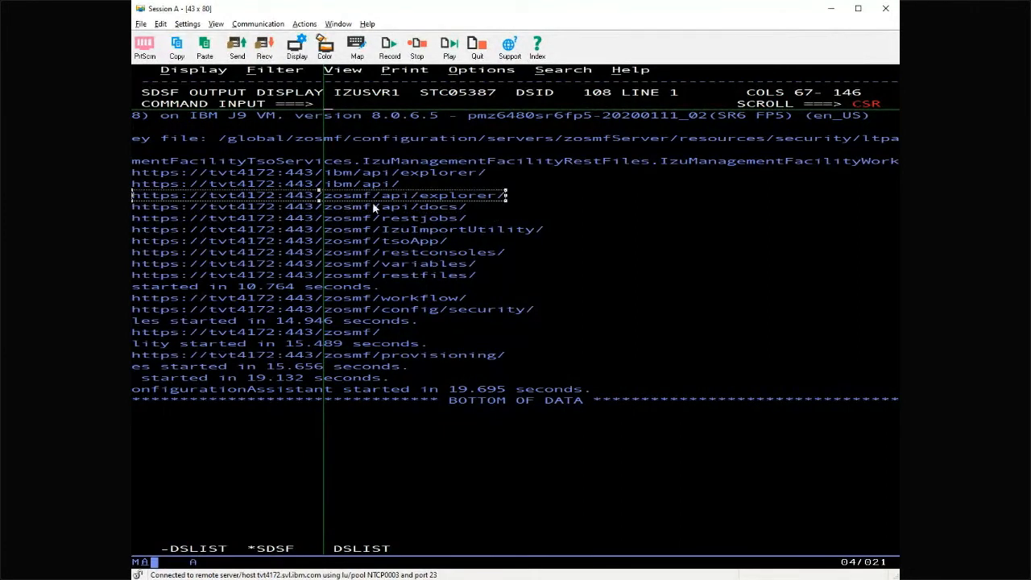
drag(464, 218, 135, 223)
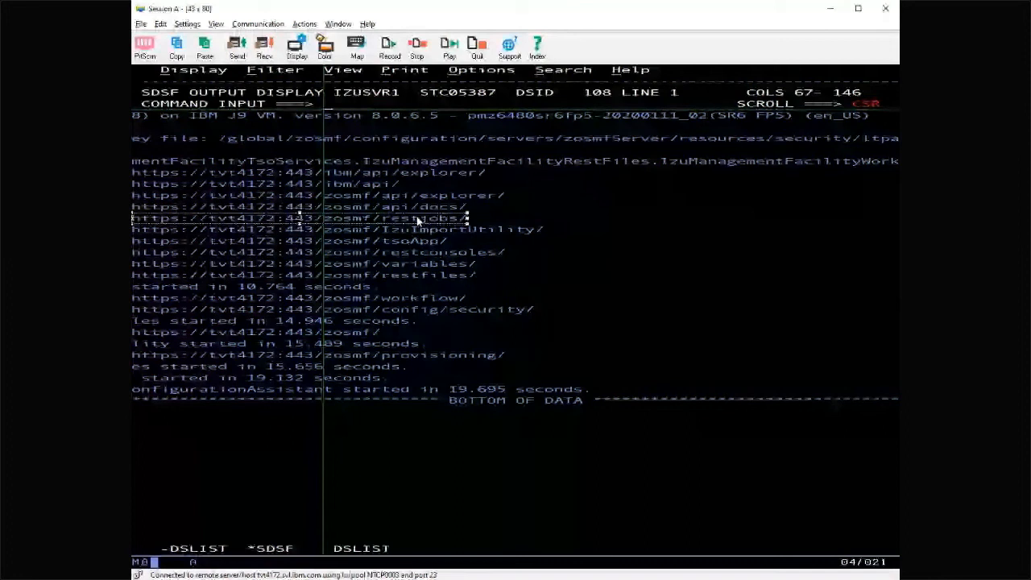
key(Return)
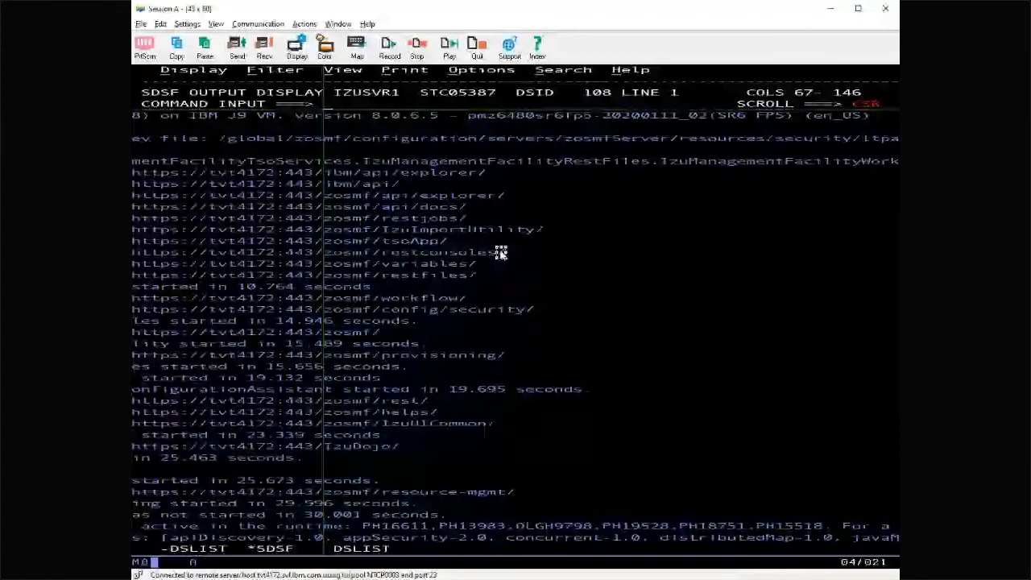
key(F10)
key(F8)
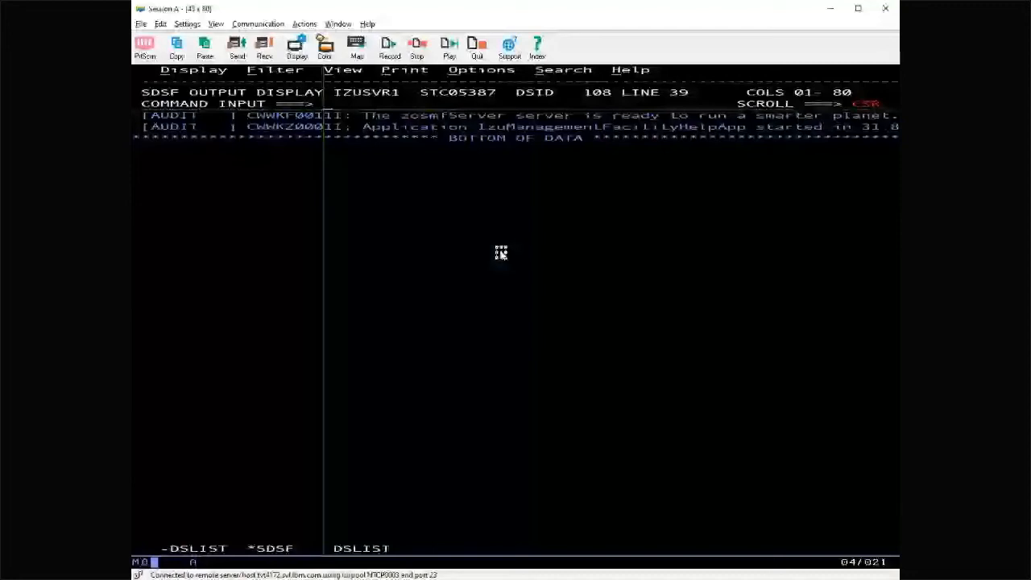
key(F7)
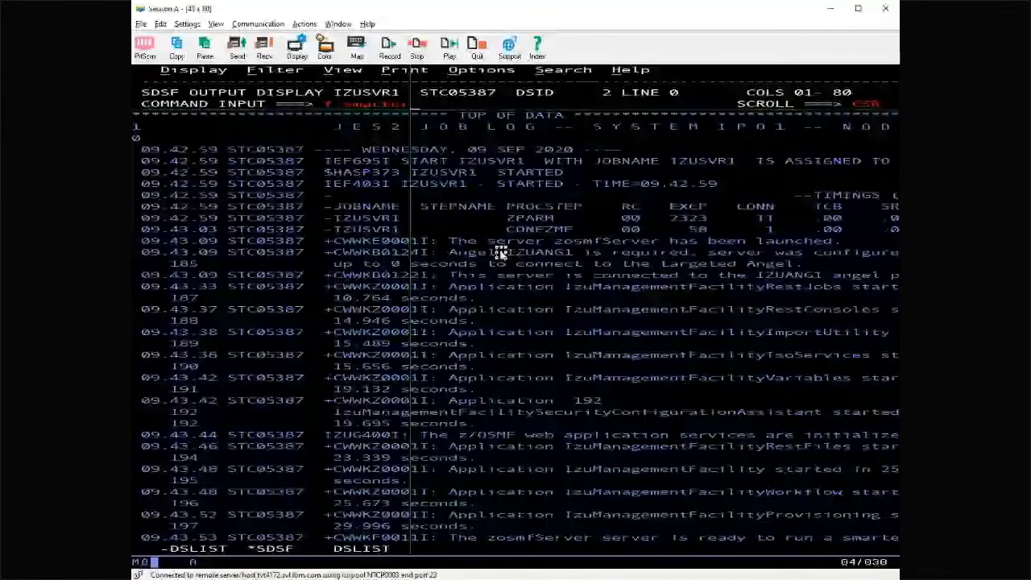
- Find the 'smarter planet' zosmfServer ready message with F smarter and mark it
key(Return)
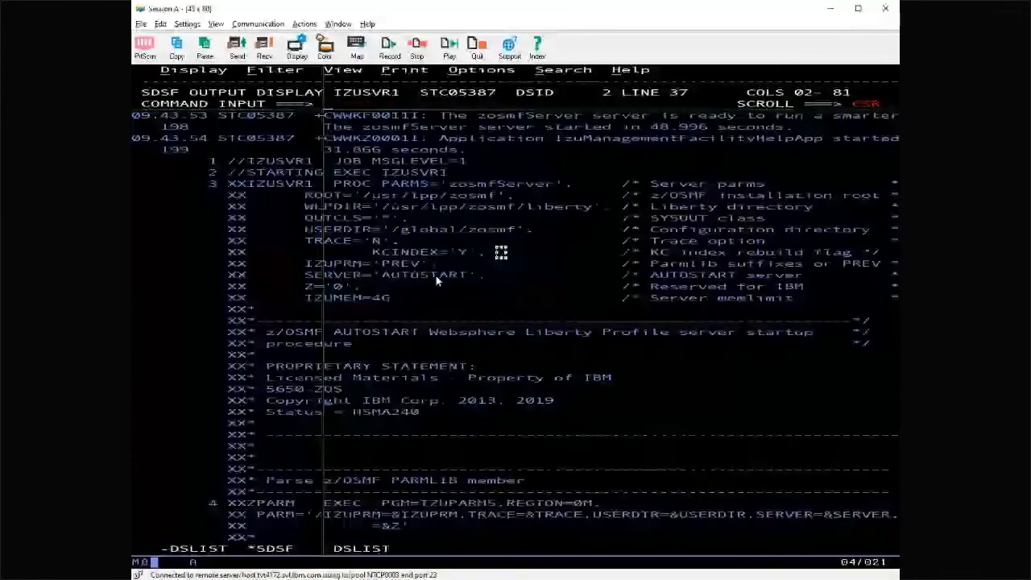
click(392, 126)
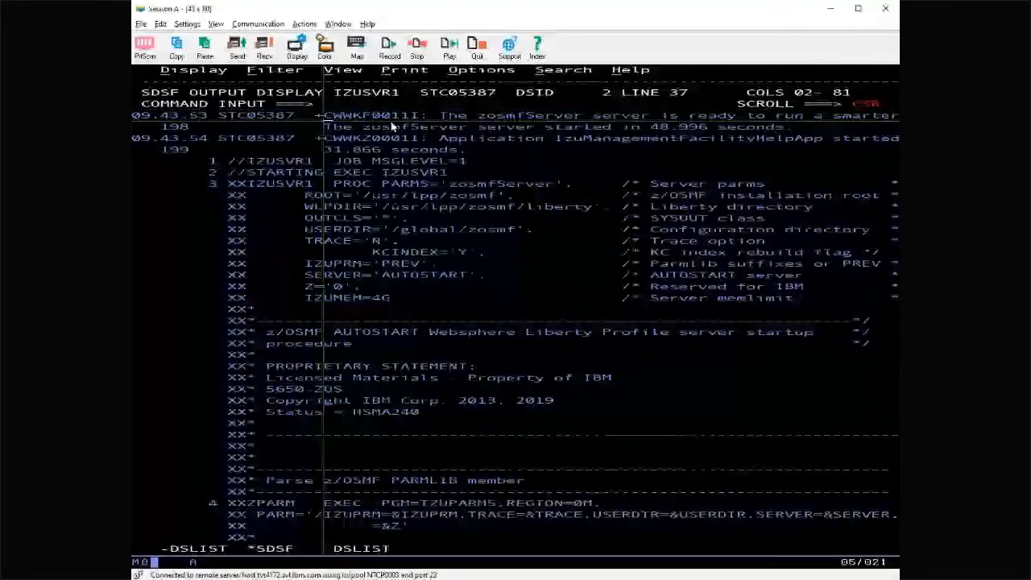
key(F11)
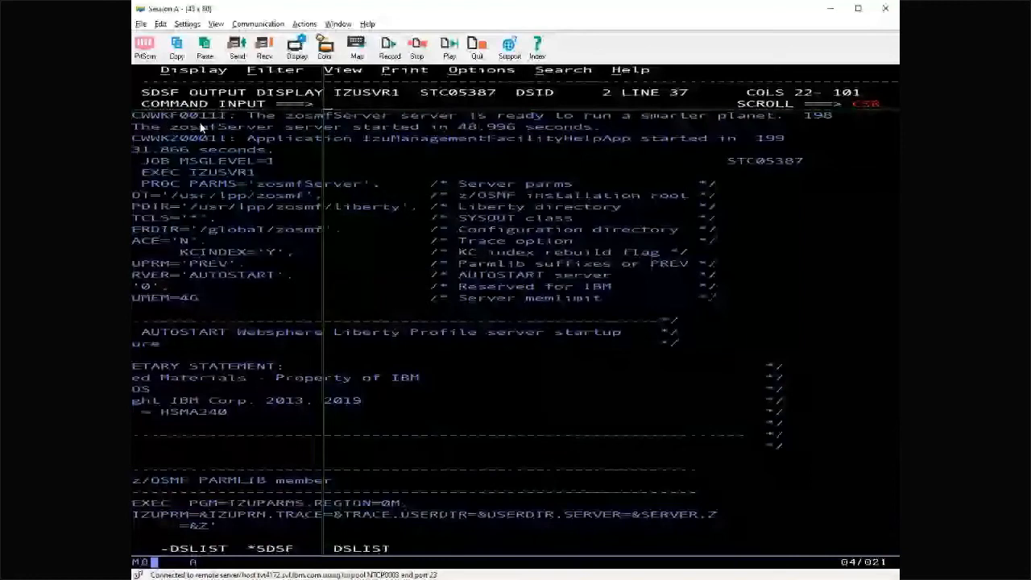
drag(246, 110, 771, 120)
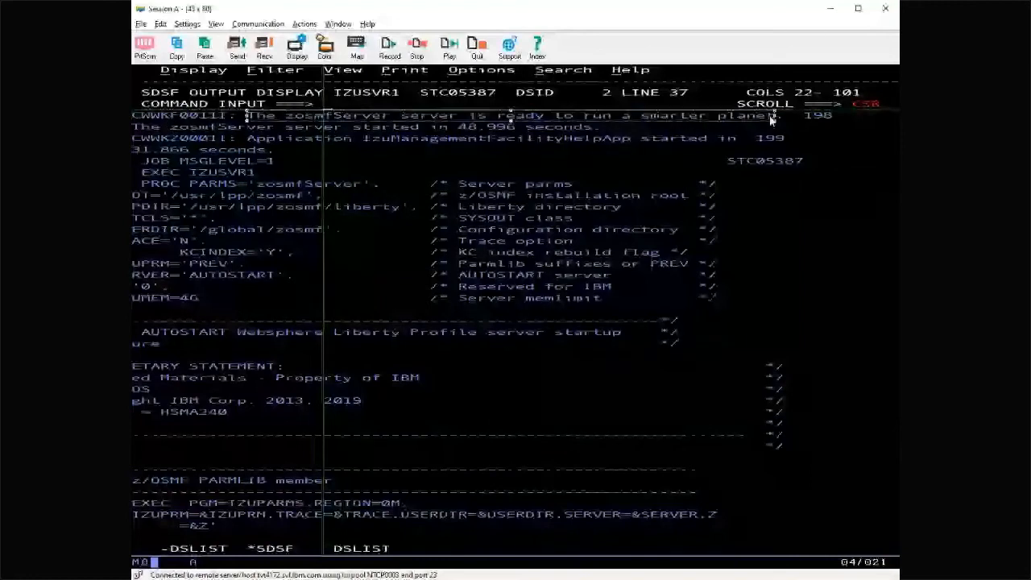
click(682, 258)
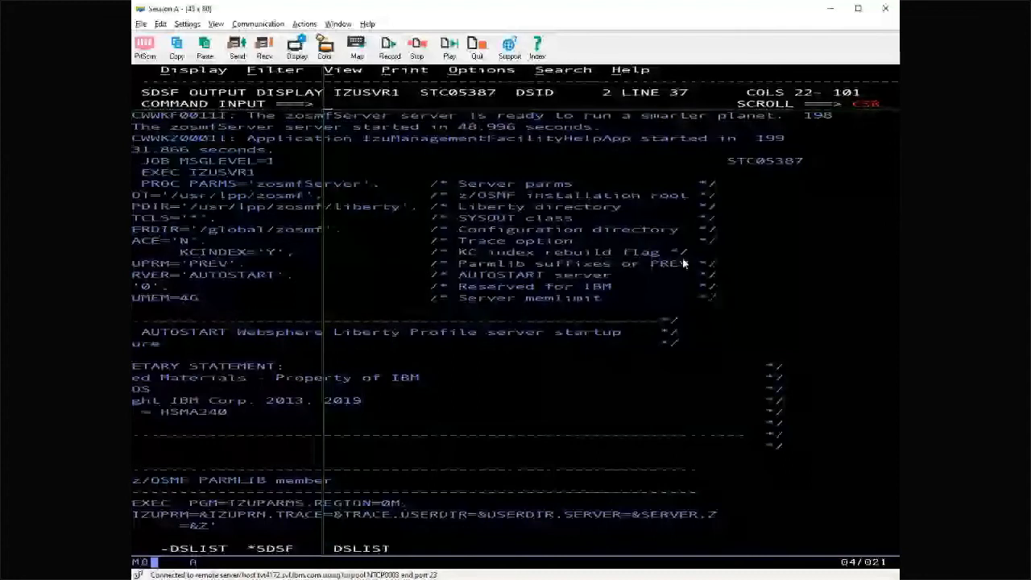
text(m)
key(F8)
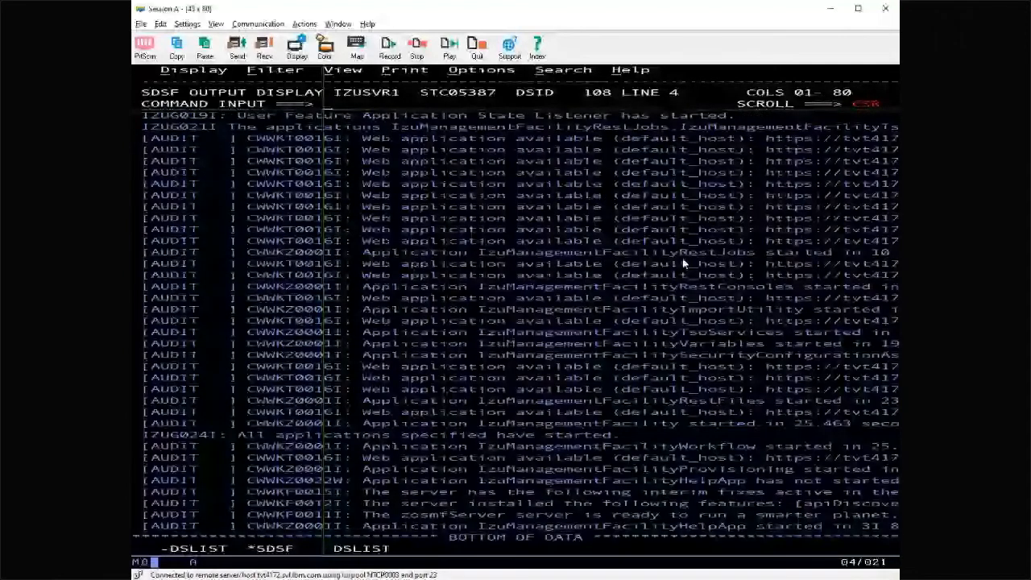
key(F3)
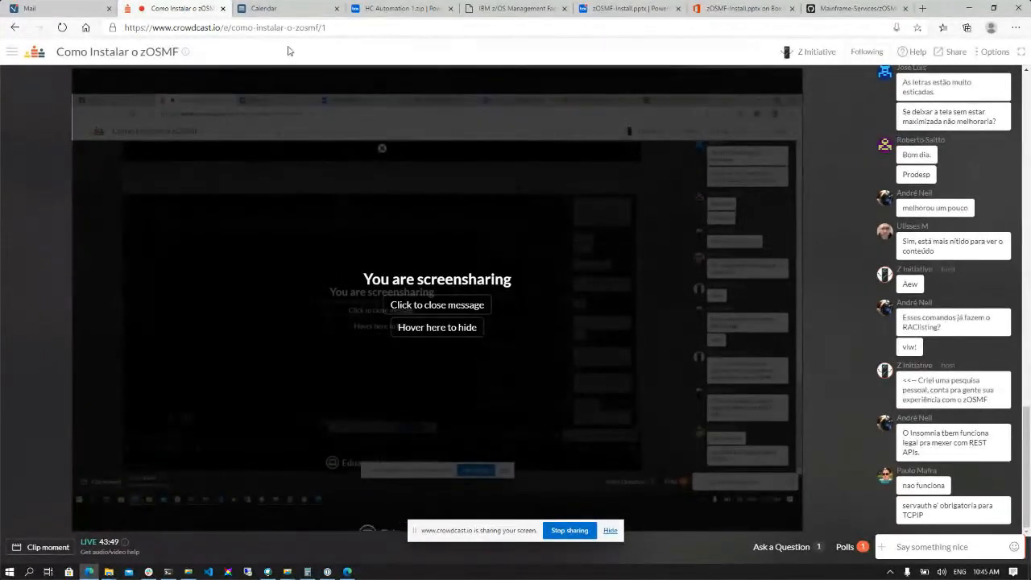
- Reload the z/OSMF tab and proceed past the certificate warning to tvt4172.svl.ibm.com
click(631, 9)
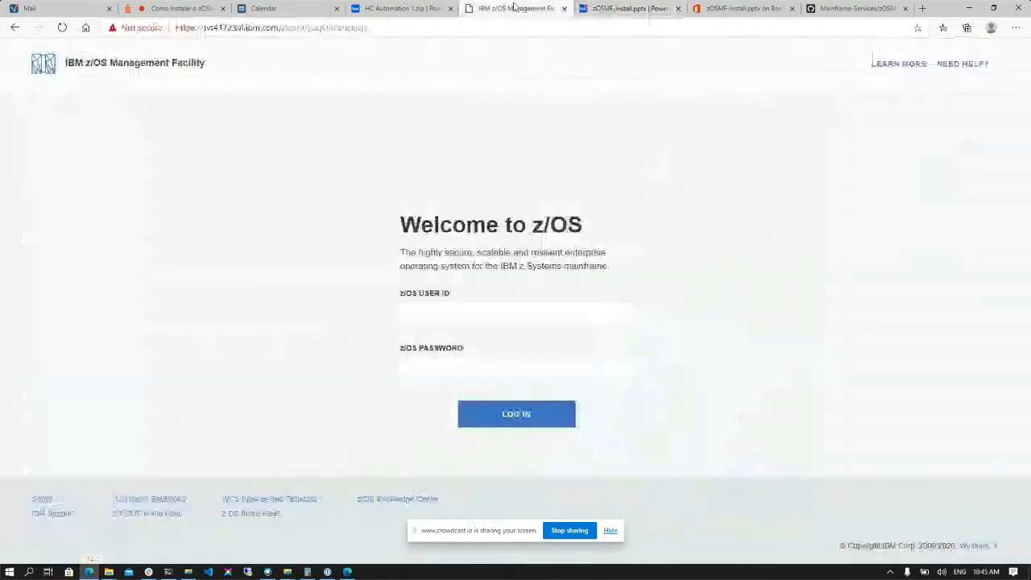
key(F5)
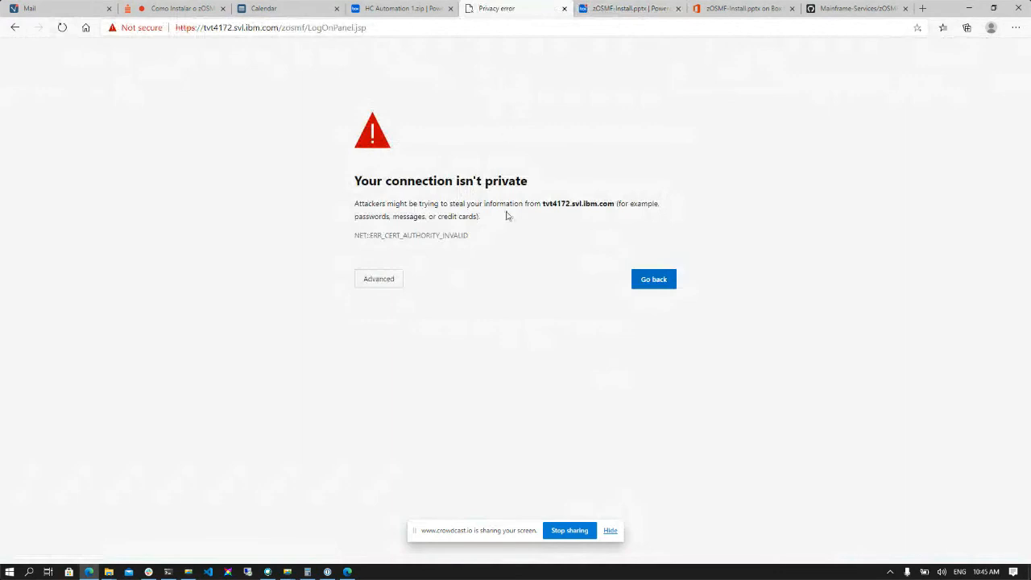
click(398, 283)
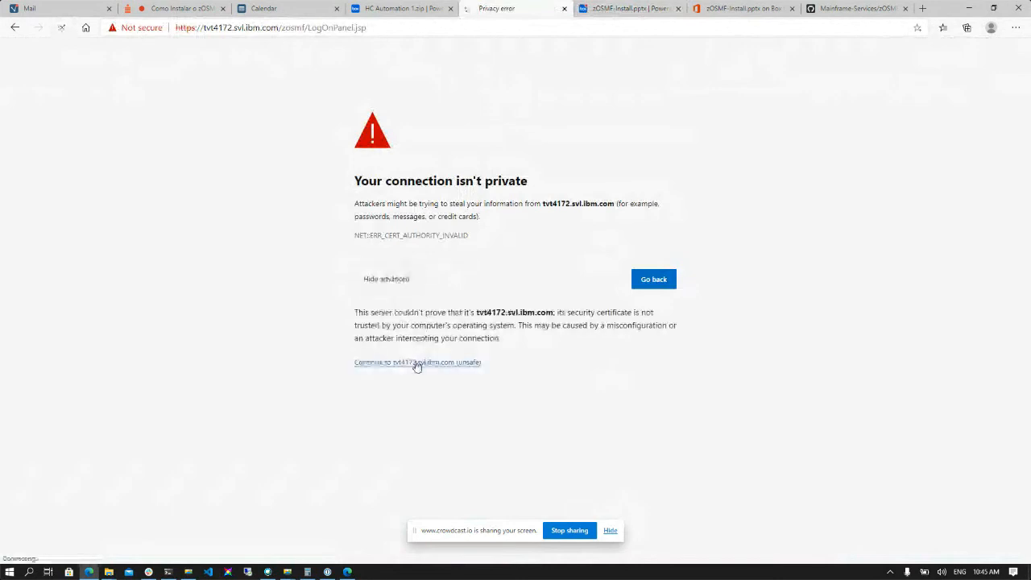
click(418, 362)
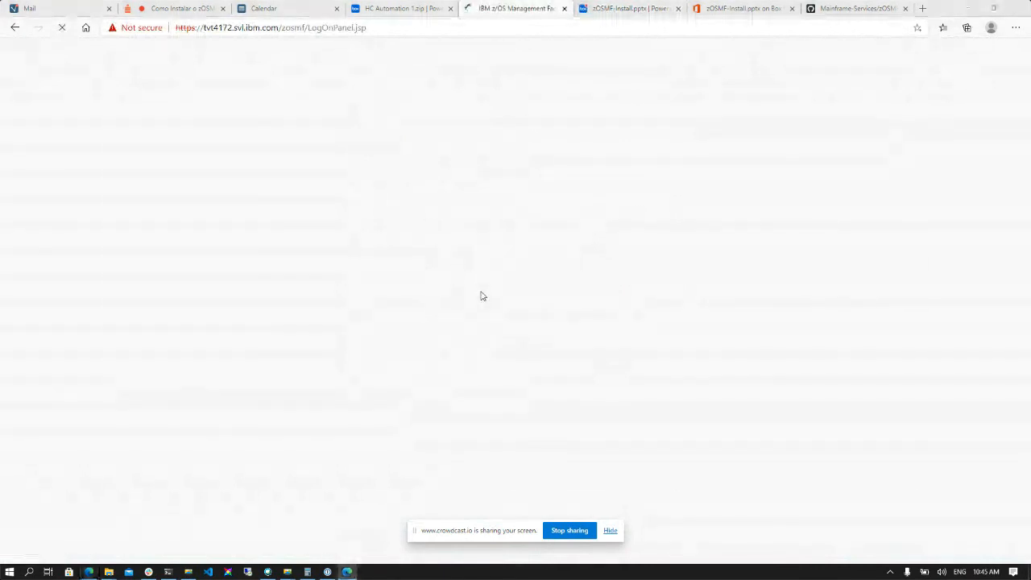
key(alt+Tab)
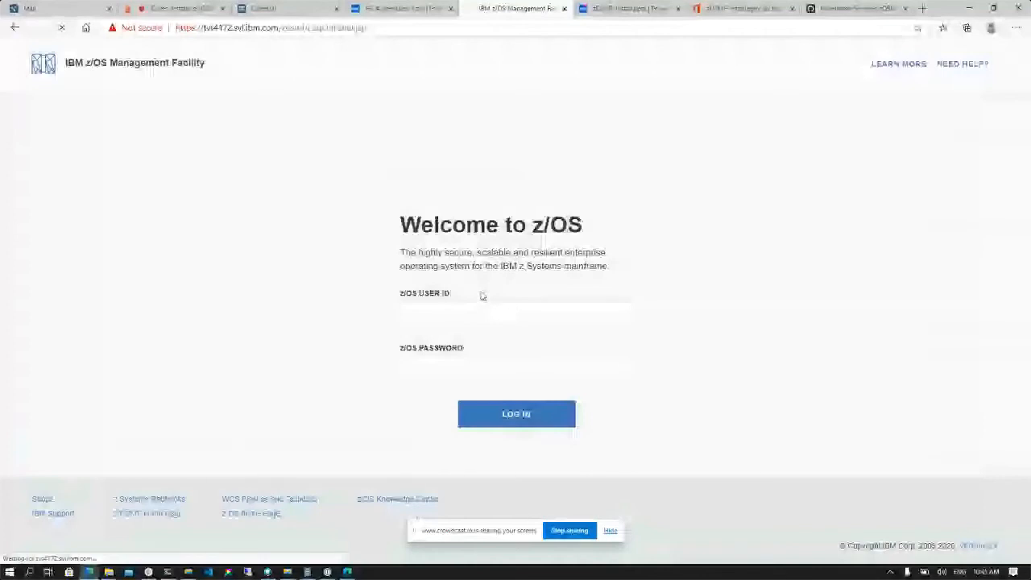
- Enter the z/OS user ID and bring up the 1Password mini window from the tray
click(513, 316)
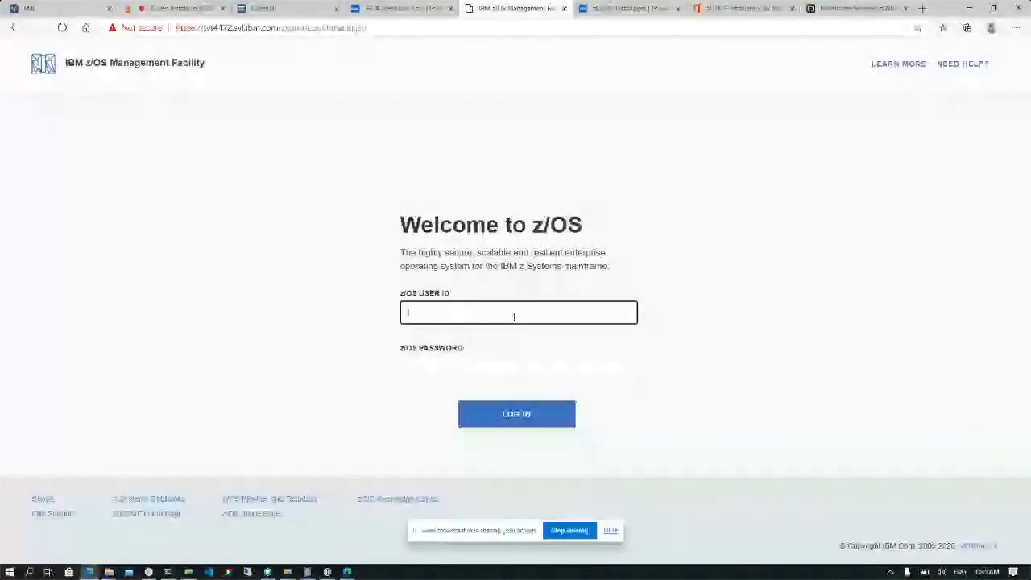
text(a089712)
click(891, 573)
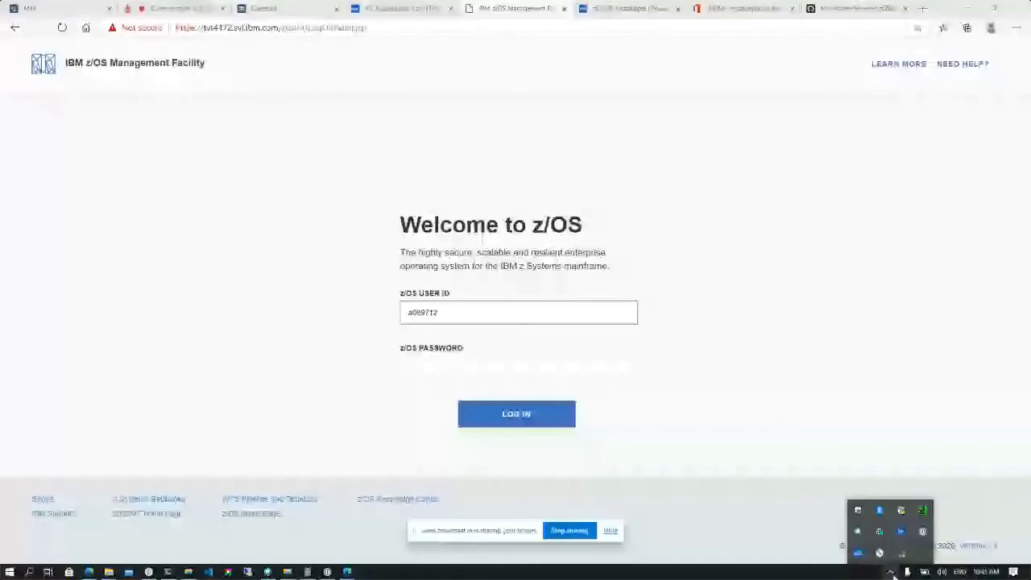
click(880, 554)
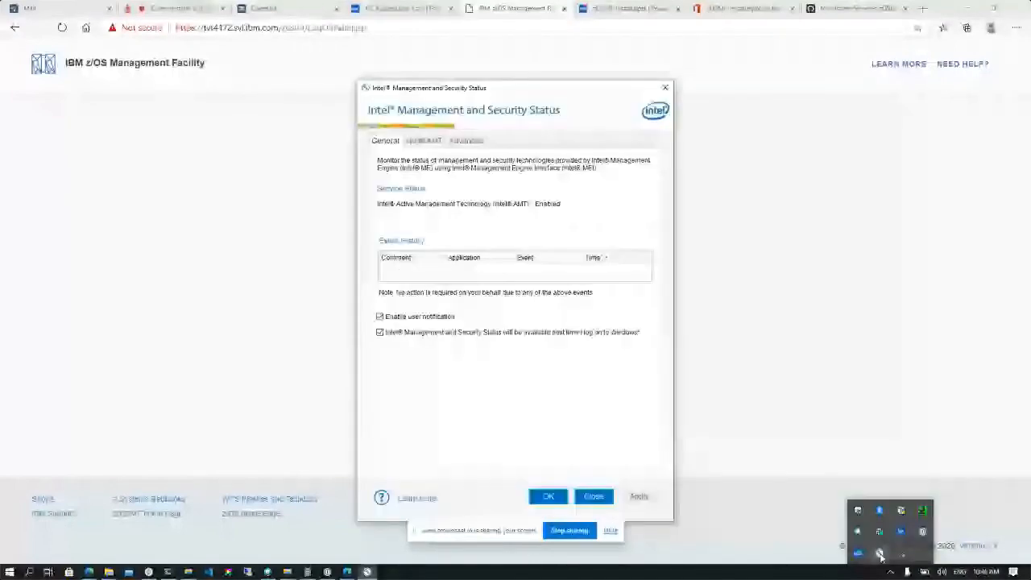
click(665, 88)
click(923, 532)
scroll(958, 531, down, 1)
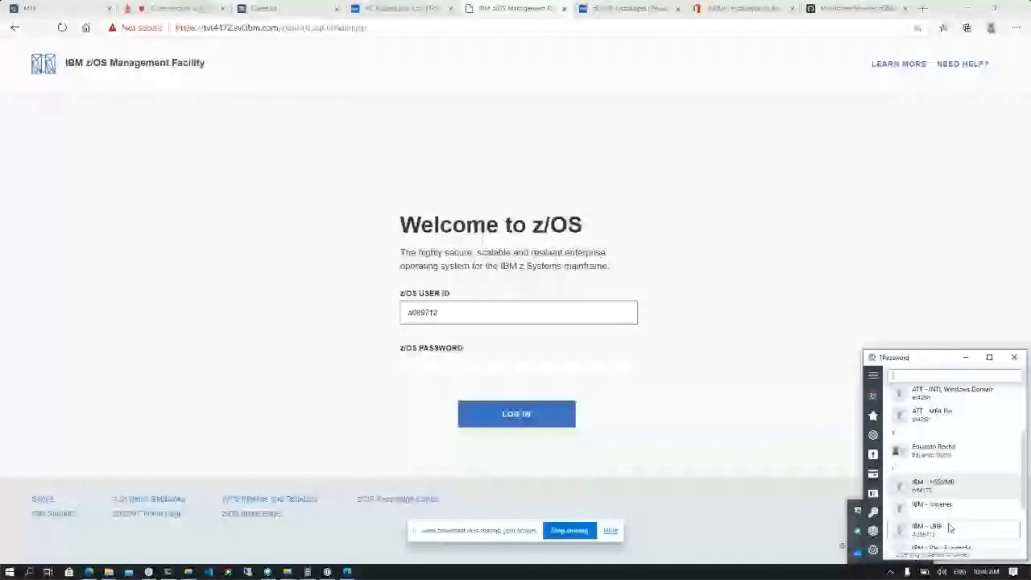
- Fill the saved account password from 1Password and log in to z/OSMF
right_click(949, 527)
mouse_move(894, 421)
click(638, 346)
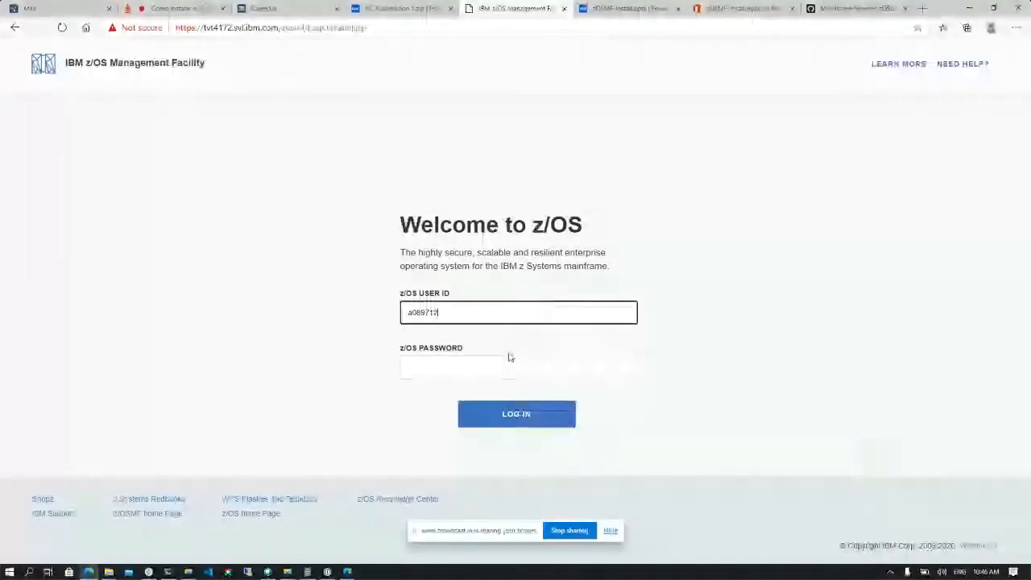
click(524, 371)
key(ctrl+v)
click(547, 421)
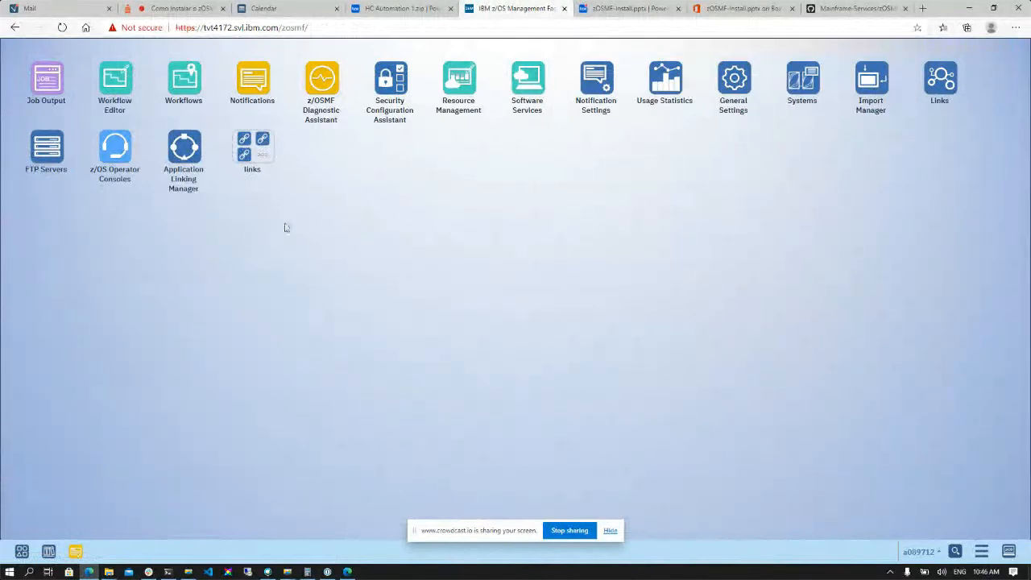
click(46, 79)
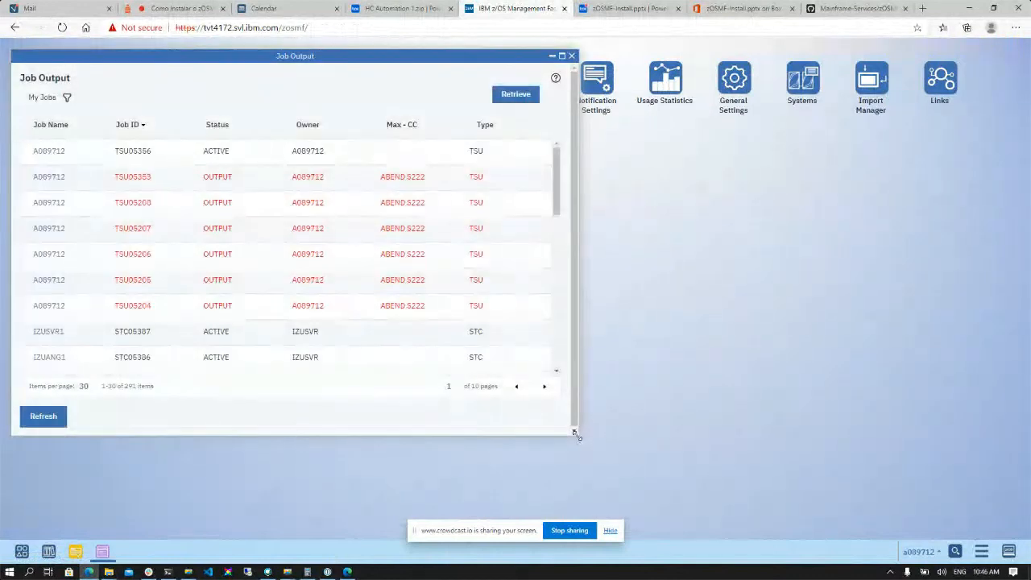
drag(576, 435, 768, 501)
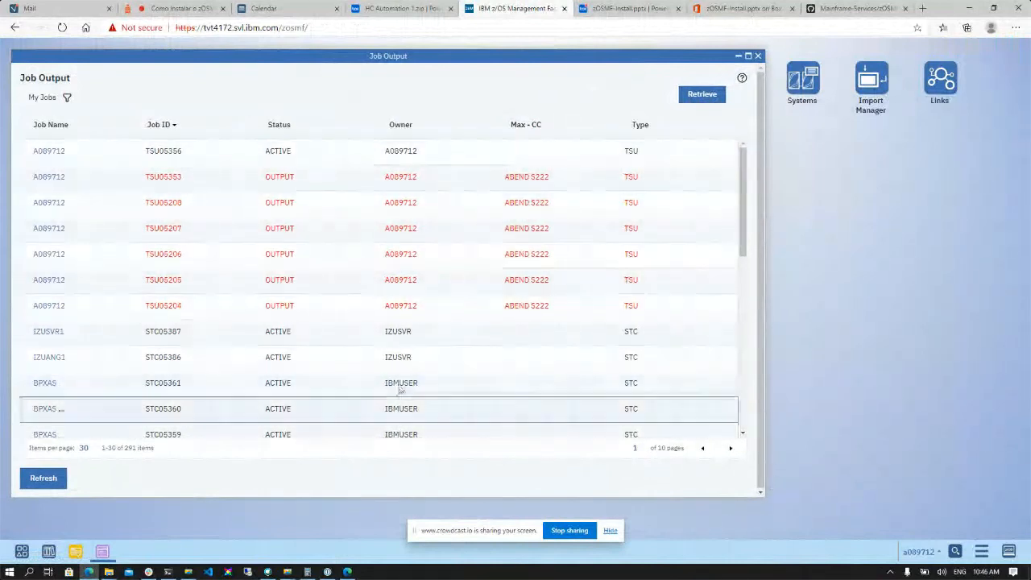
drag(745, 210, 757, 171)
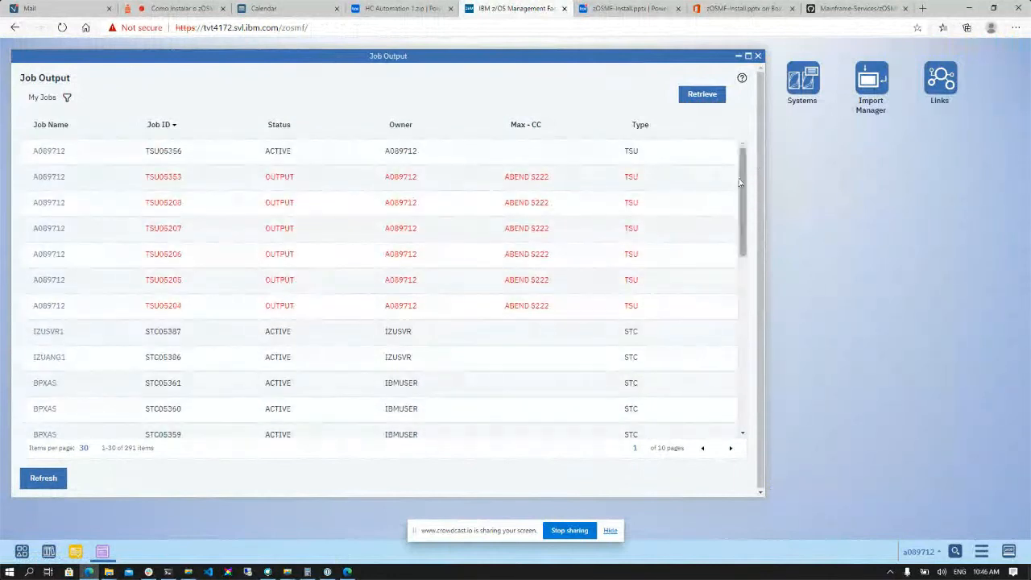
click(758, 57)
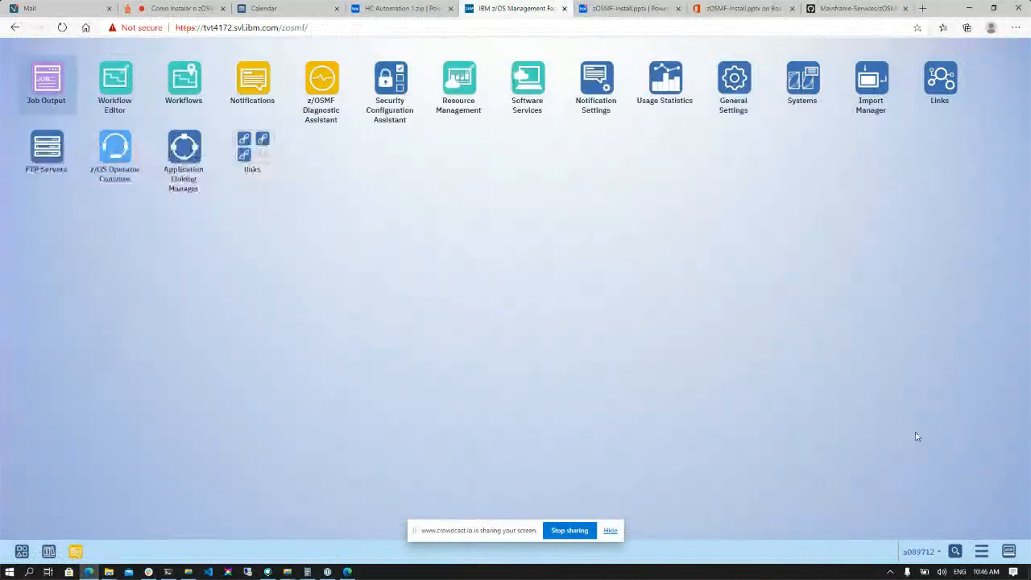
- Search the user's own data sets in Data Set and File Search and view the CNTL members
click(956, 554)
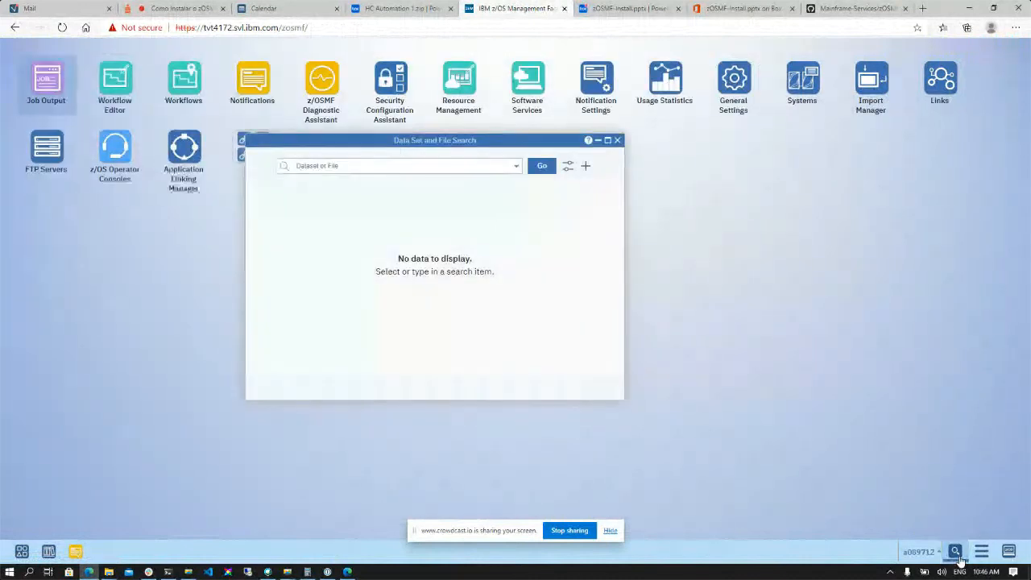
click(452, 170)
text(a089712.*)
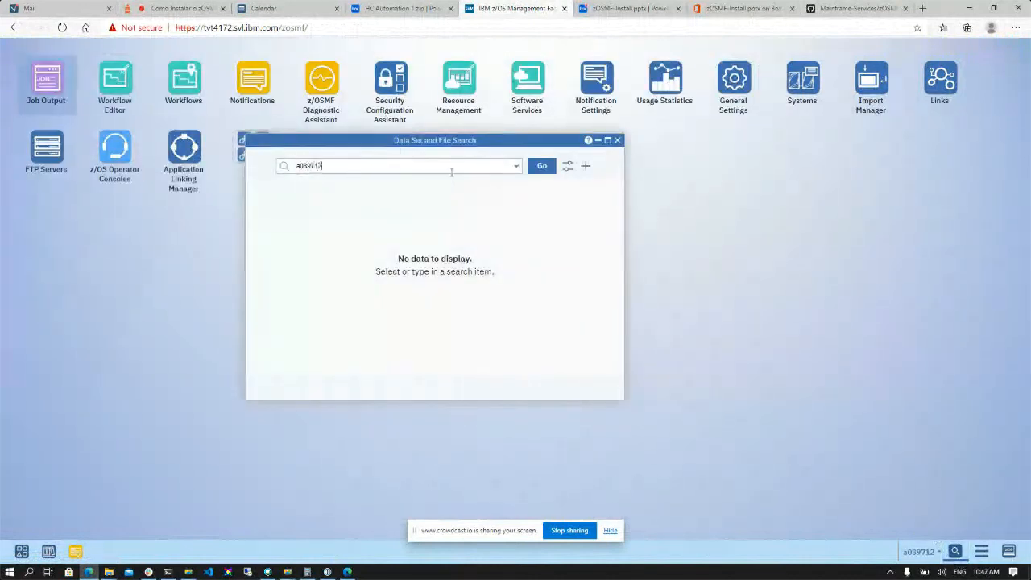
key(Return)
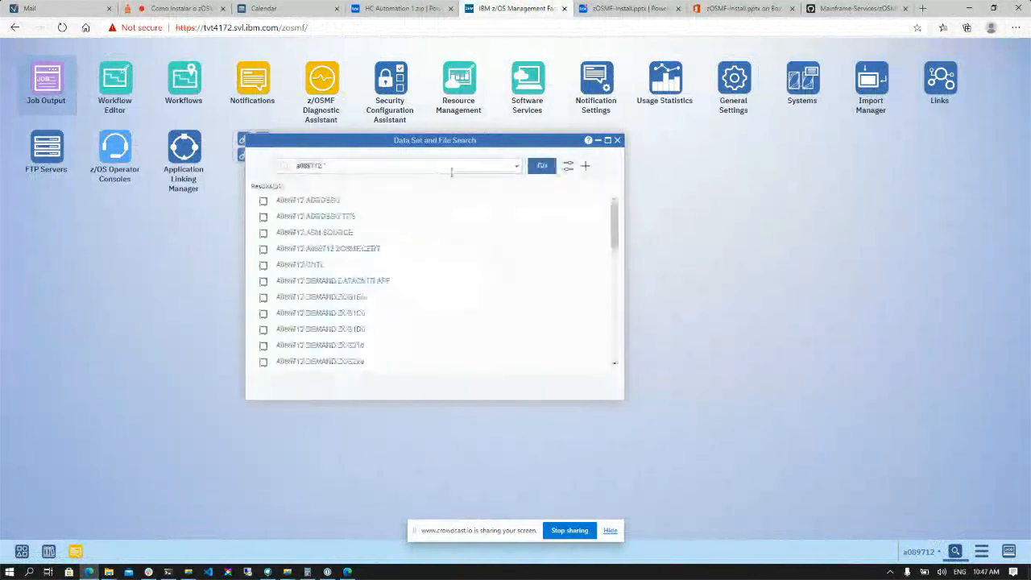
click(318, 266)
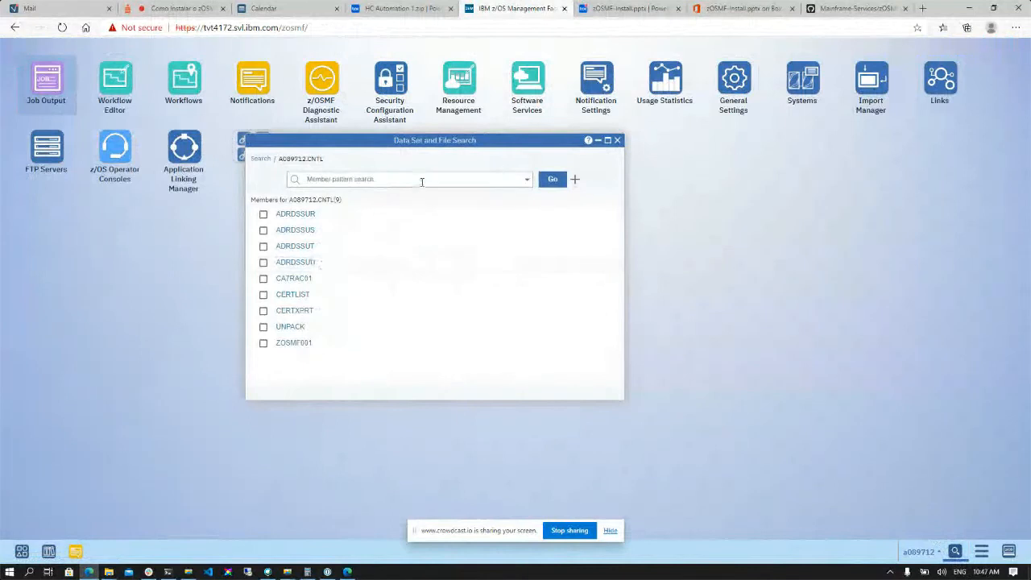
click(260, 159)
- Search supzos.* and open the SUPZOS.ZOSMF.JCL member list
click(310, 166)
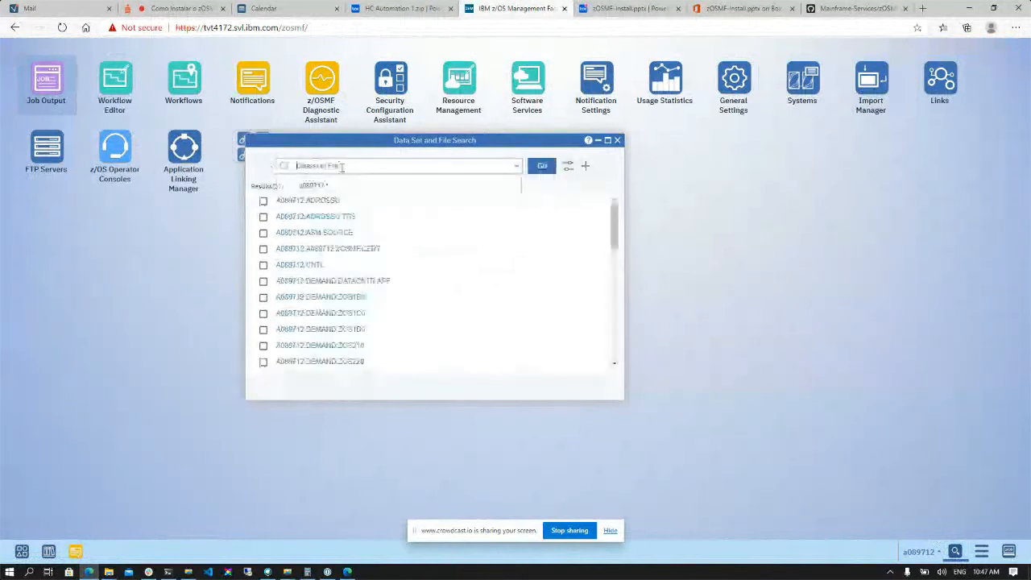
text(supzos.*)
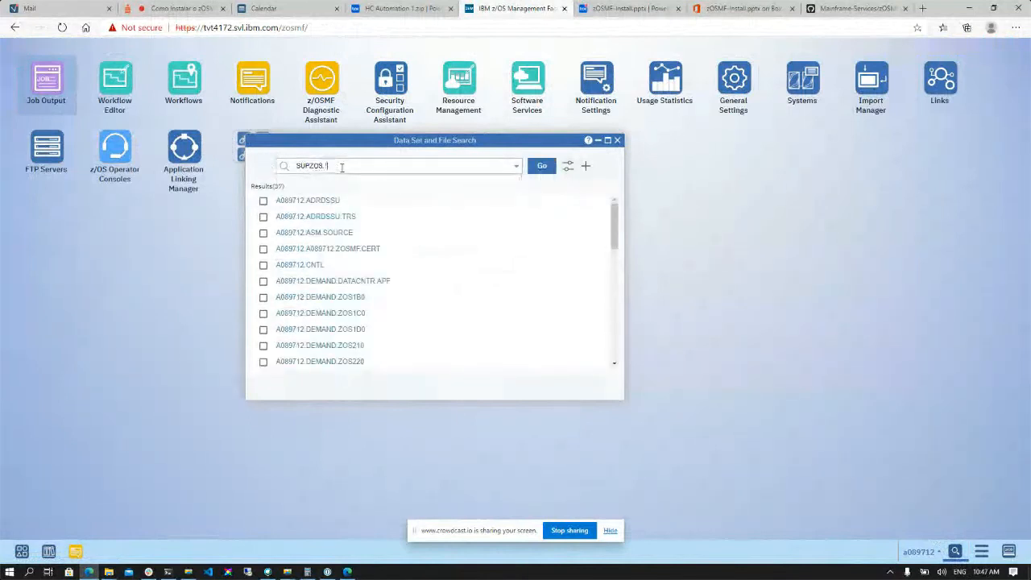
key(Return)
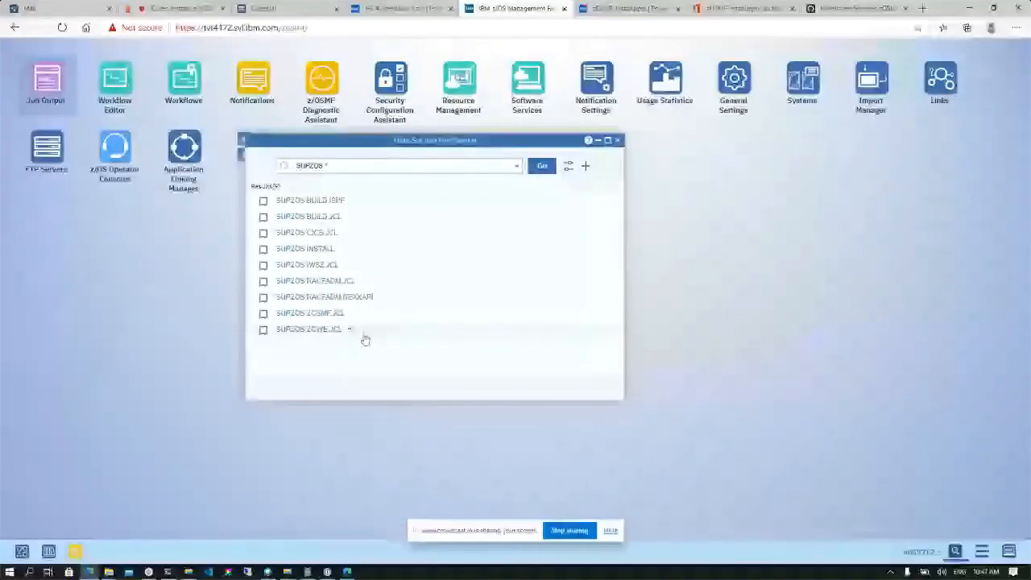
click(311, 317)
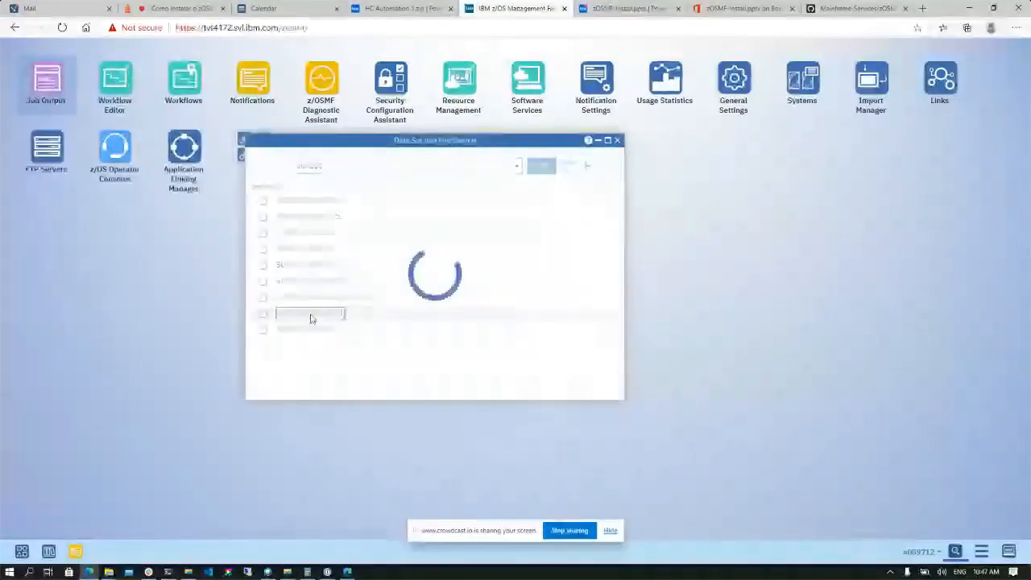
- Submit the ZOSMFLST member as JCL
right_click(315, 215)
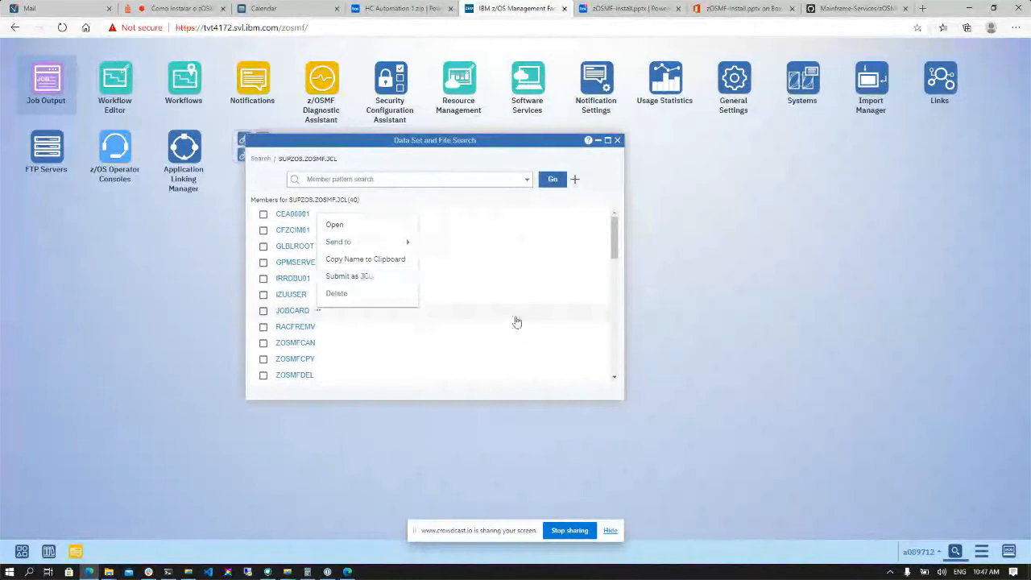
click(462, 327)
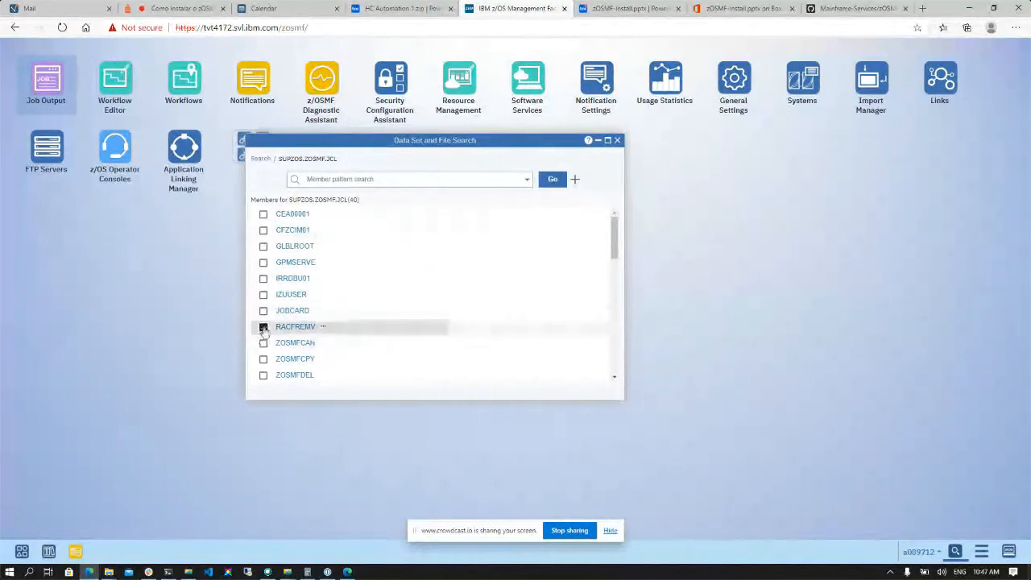
drag(612, 237, 495, 272)
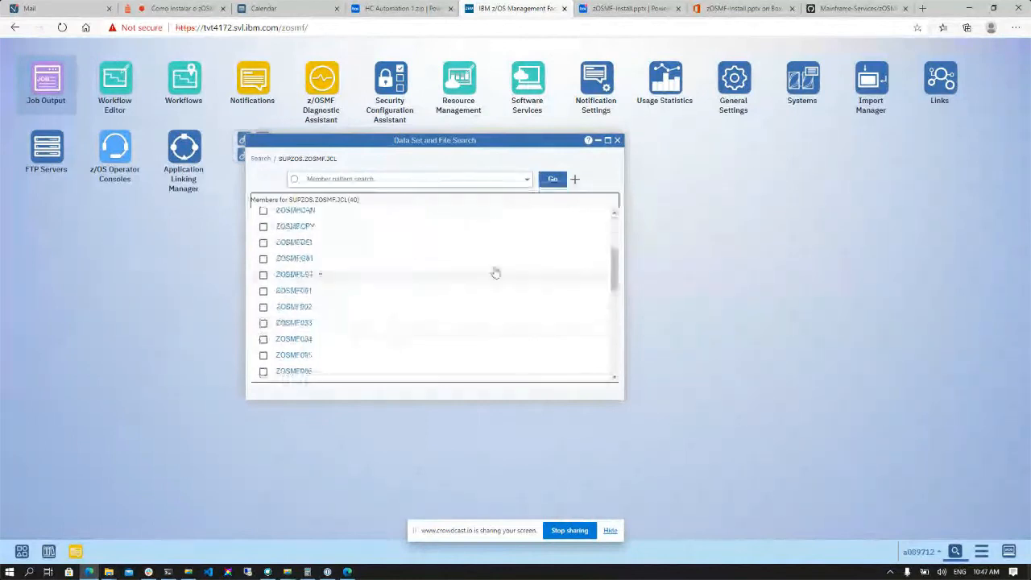
click(301, 272)
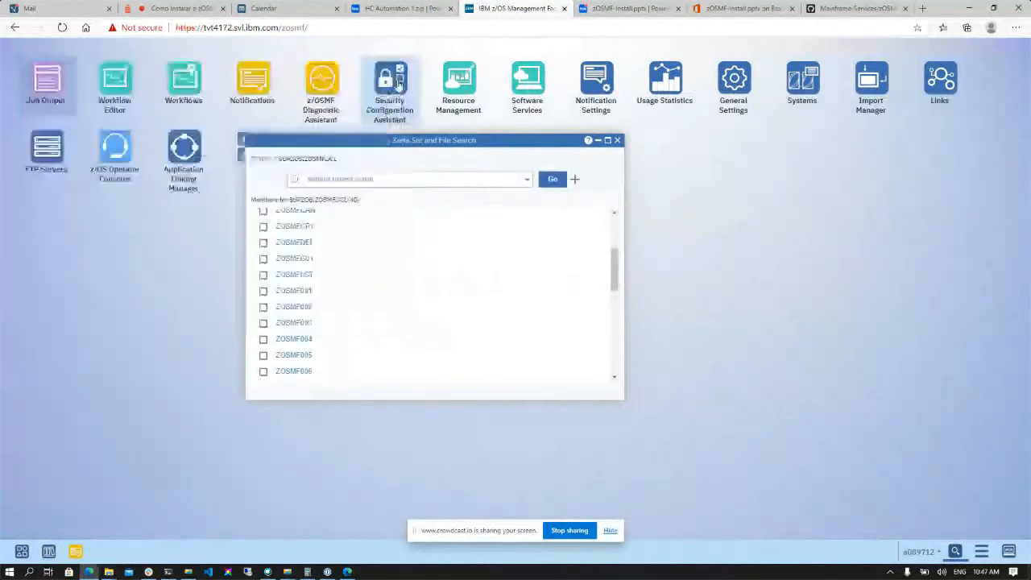
right_click(322, 282)
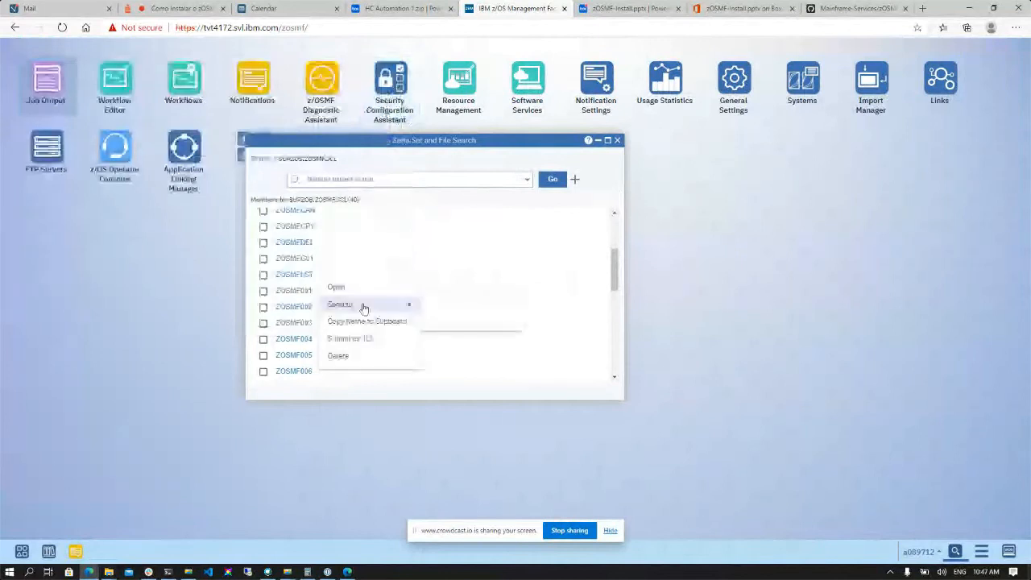
click(366, 339)
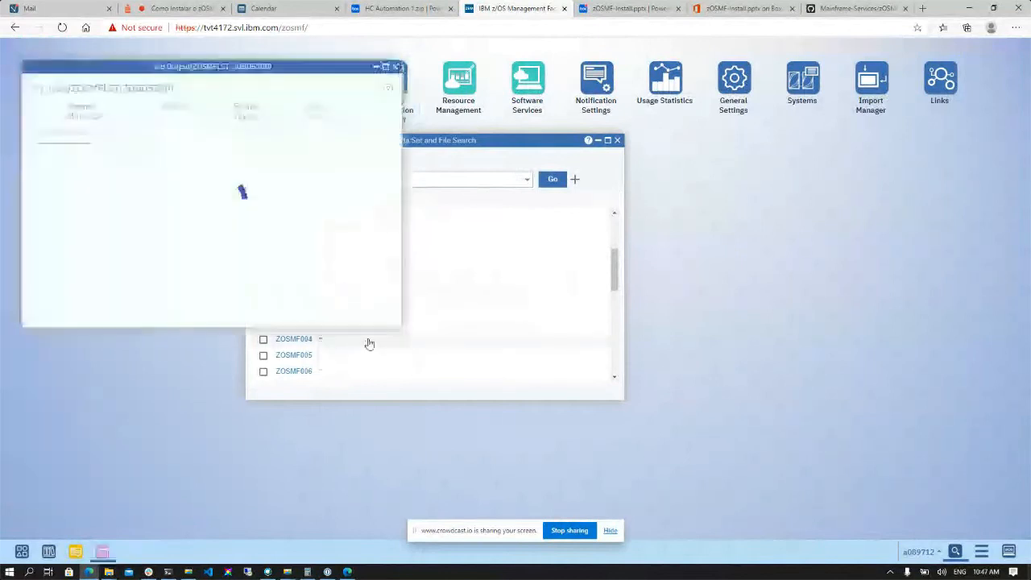
- Enlarge the JOB05390 output, scroll its SYSTSPRT profile listing, then close it
drag(402, 328, 545, 366)
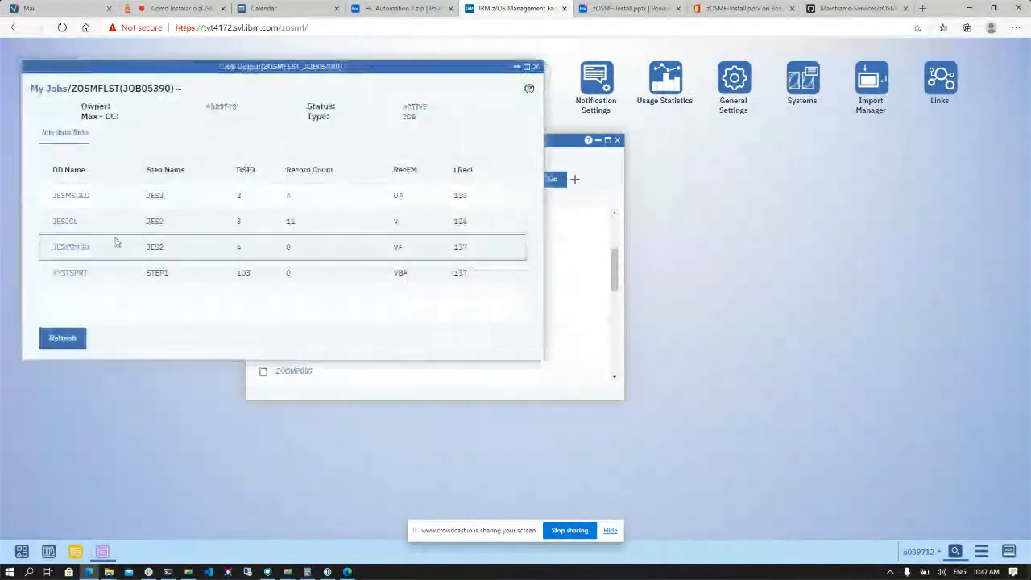
click(84, 271)
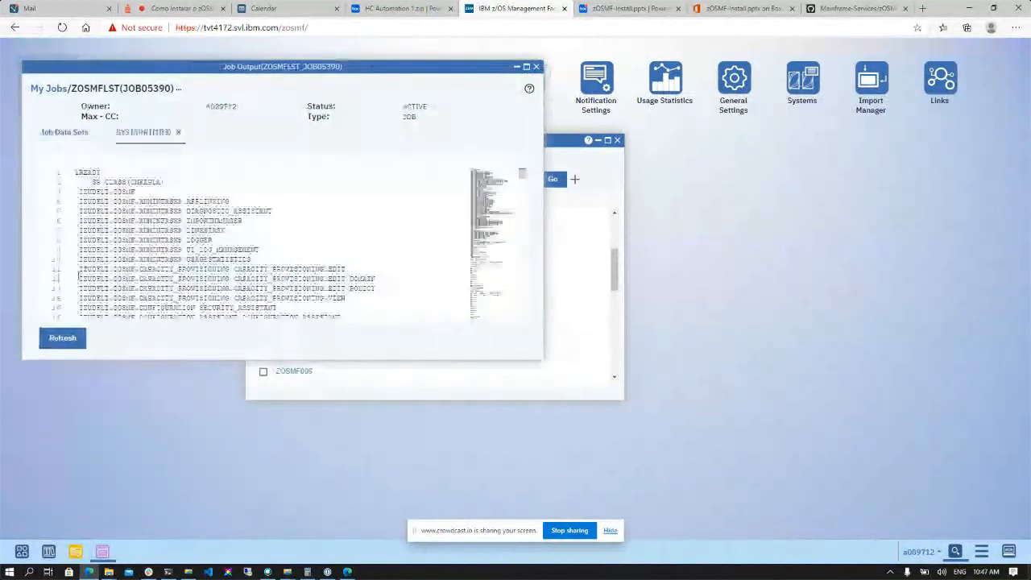
scroll(524, 188, down, 3)
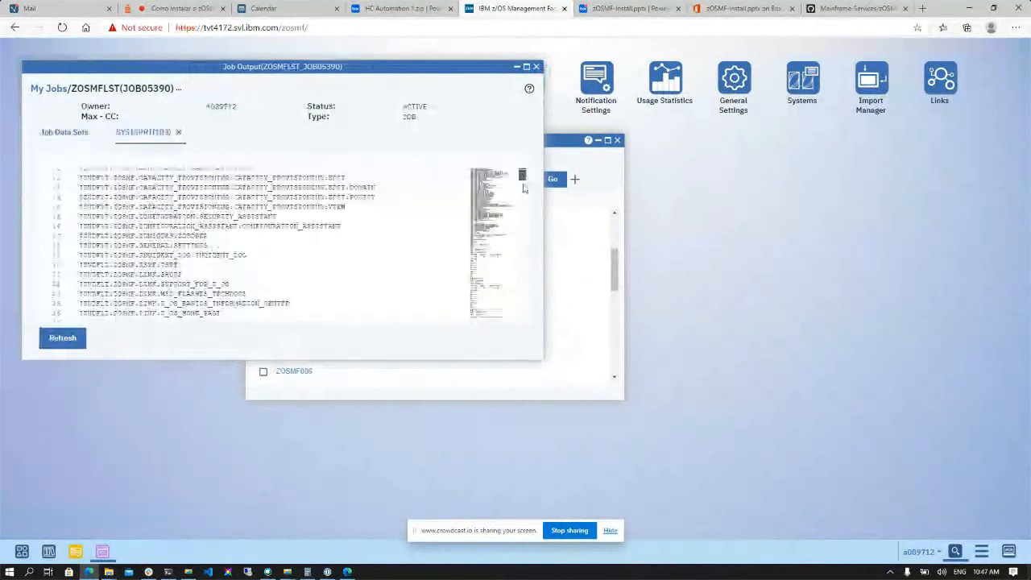
mouse_move(523, 188)
mouse_down()
mouse_move(522, 295)
mouse_move(526, 174)
mouse_up()
click(537, 68)
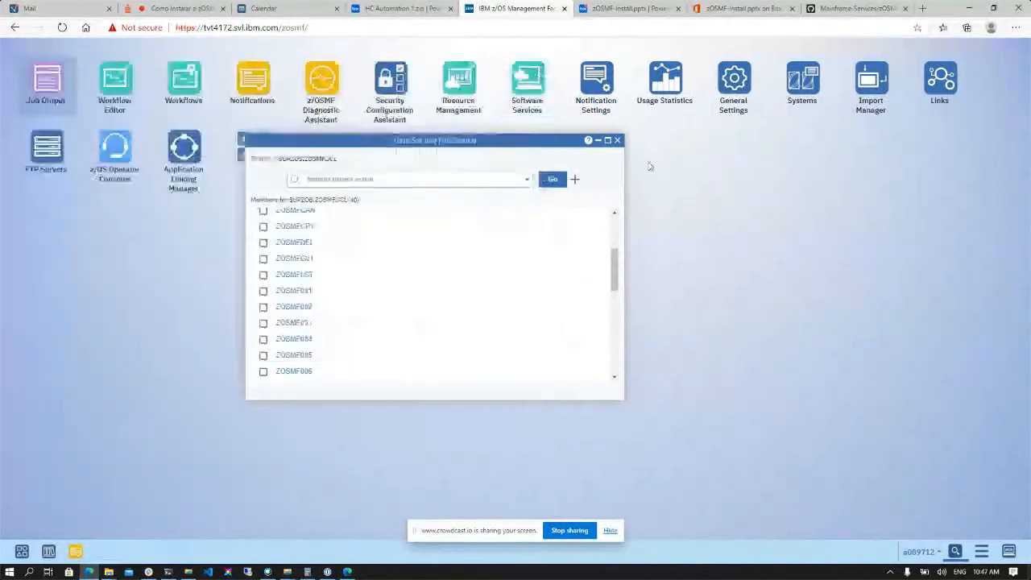
- Close Data Set and File Search and launch the Security Configuration Assistant
click(618, 141)
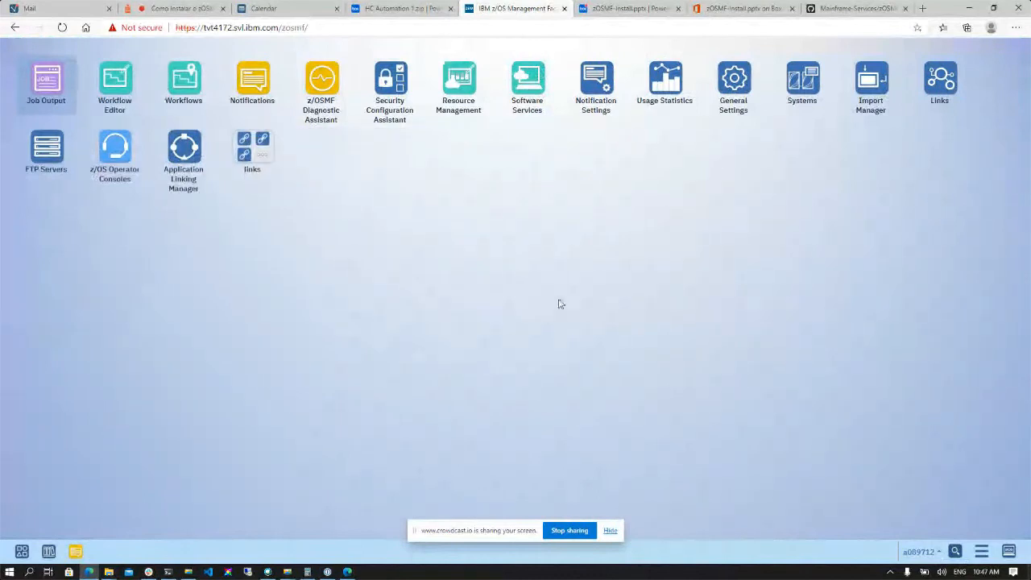
click(403, 94)
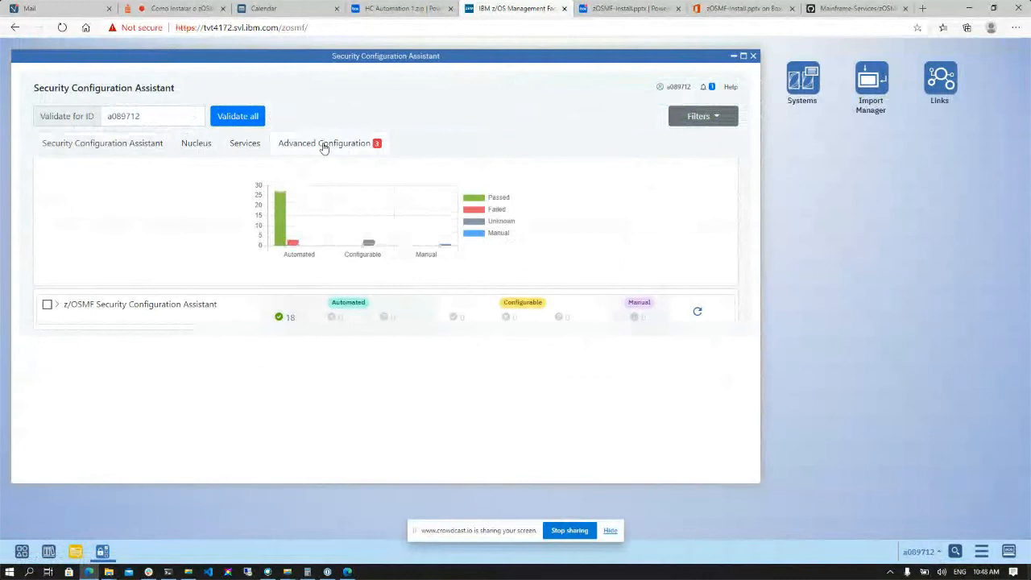
- Review the expanded z/OSMF resource checks, collapse them, and switch to Advanced Configuration
click(66, 313)
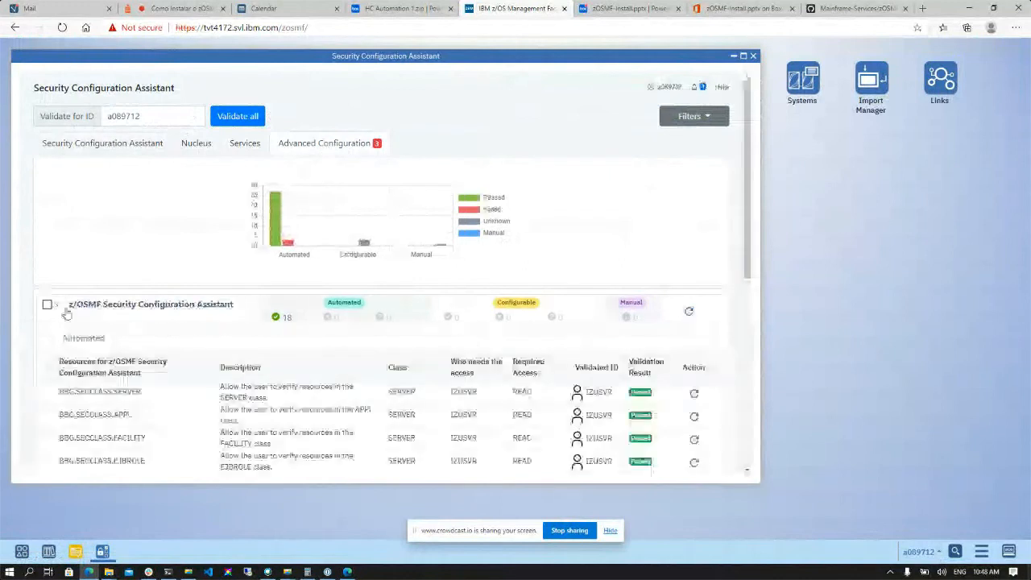
scroll(67, 314, down, 7)
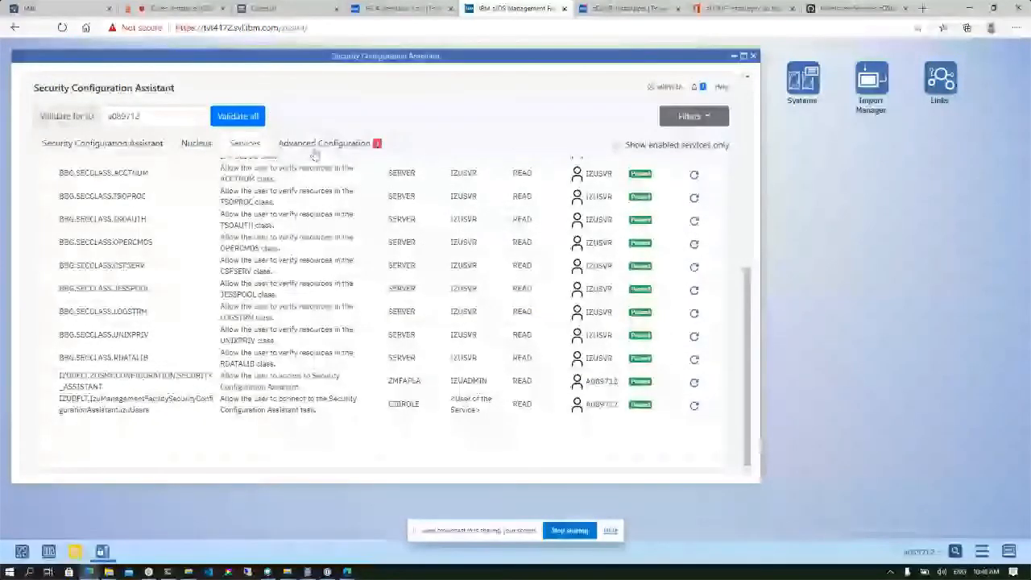
scroll(315, 155, up, 10)
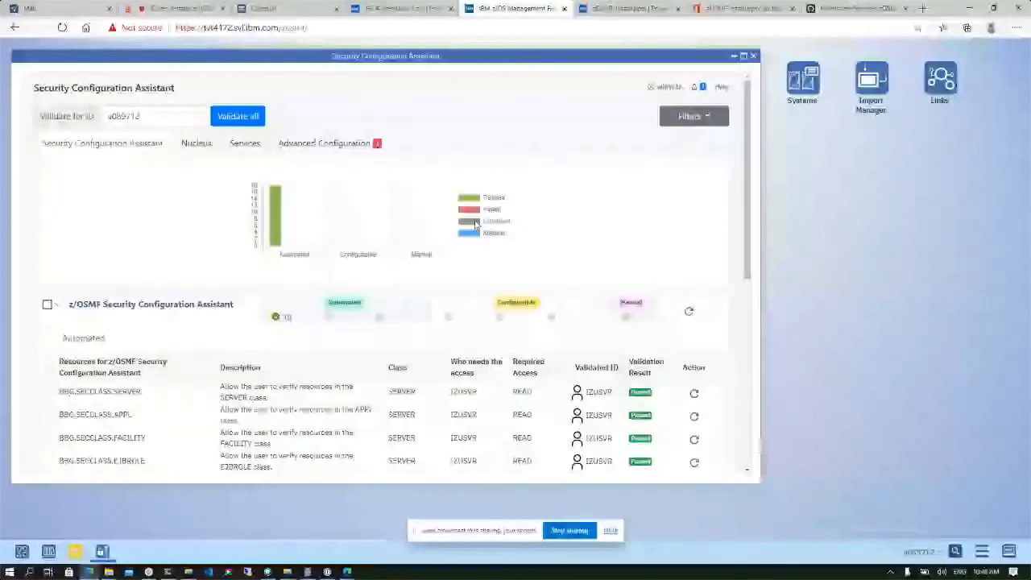
click(56, 305)
click(328, 145)
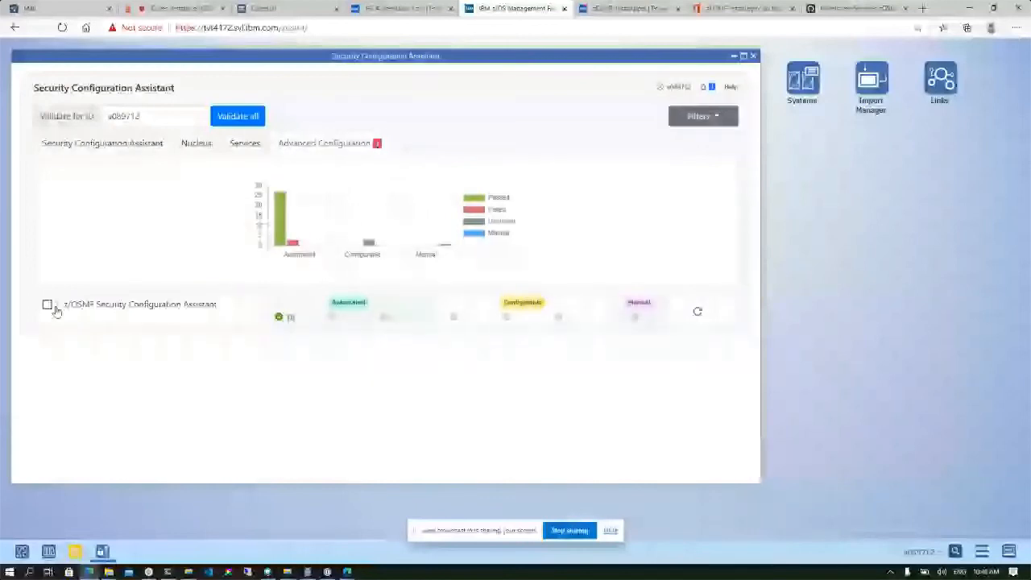
click(301, 147)
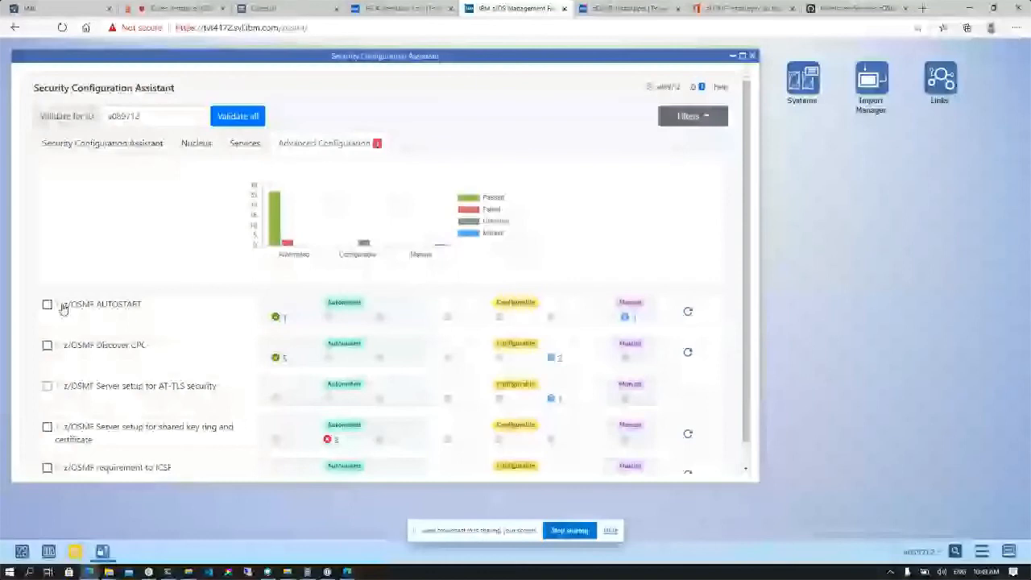
- Expand and collapse the AUTOSTART check, then scroll to the shared key ring check
click(63, 307)
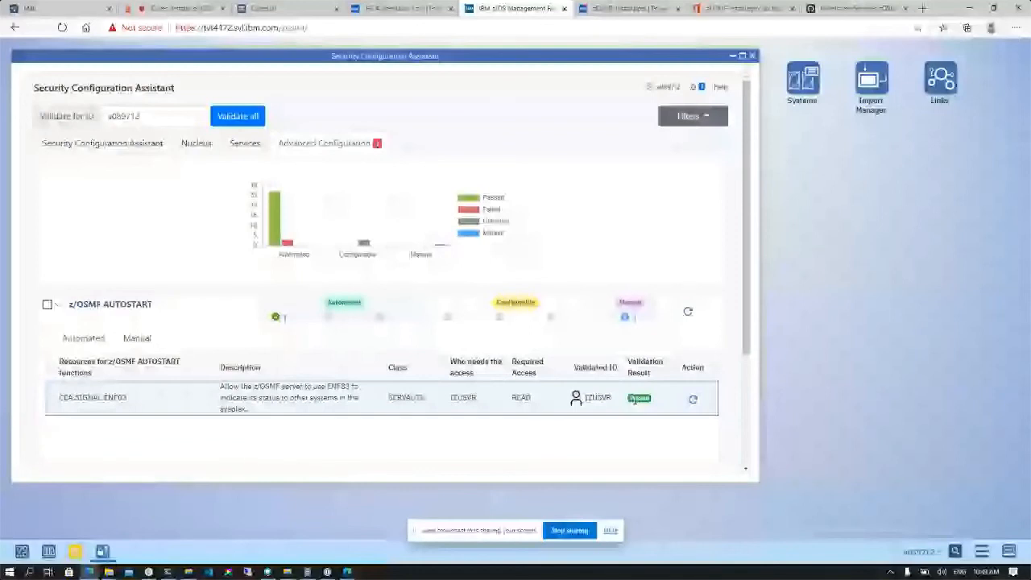
click(98, 306)
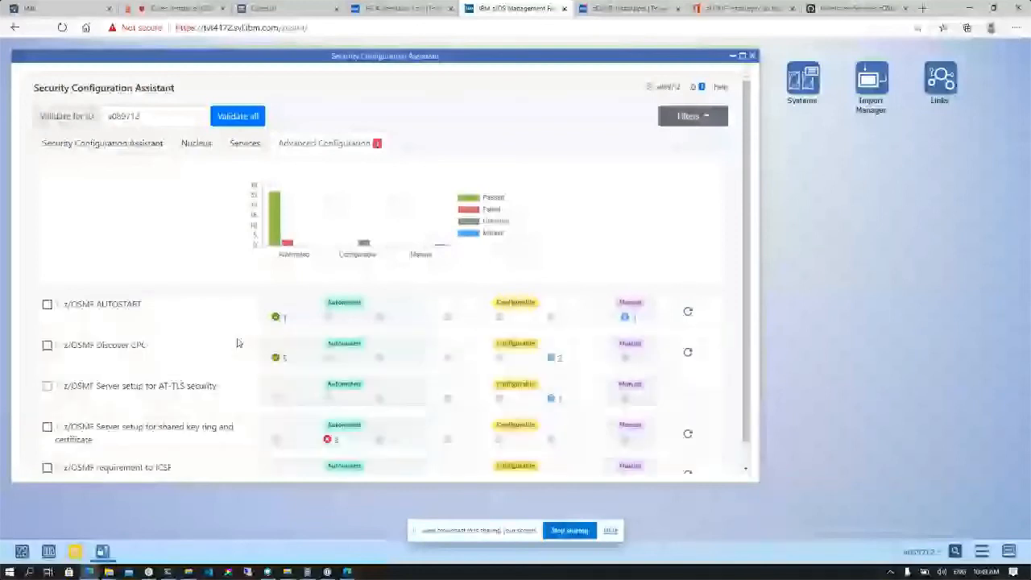
scroll(455, 345, down, 1)
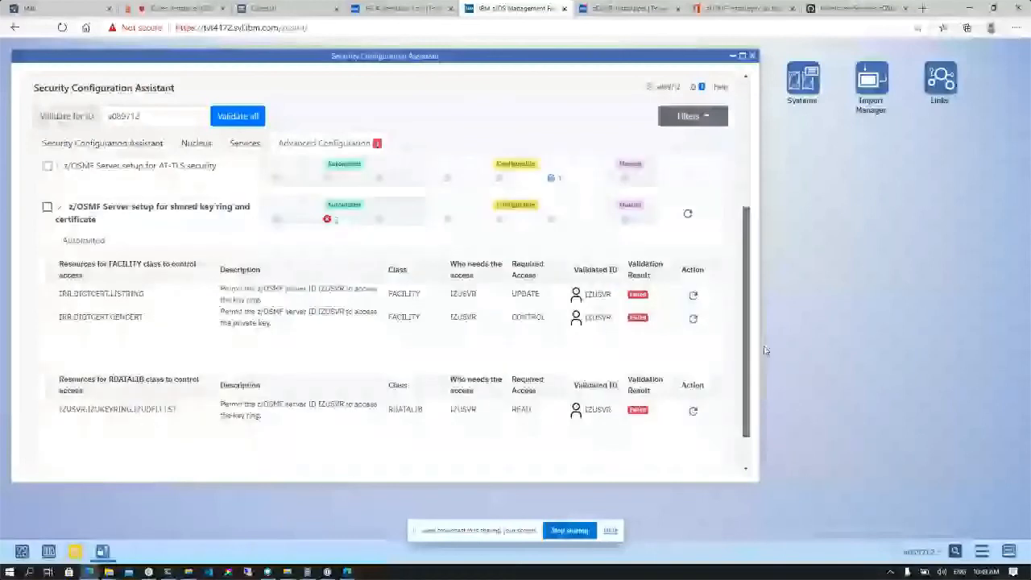
scroll(765, 350, down, 2)
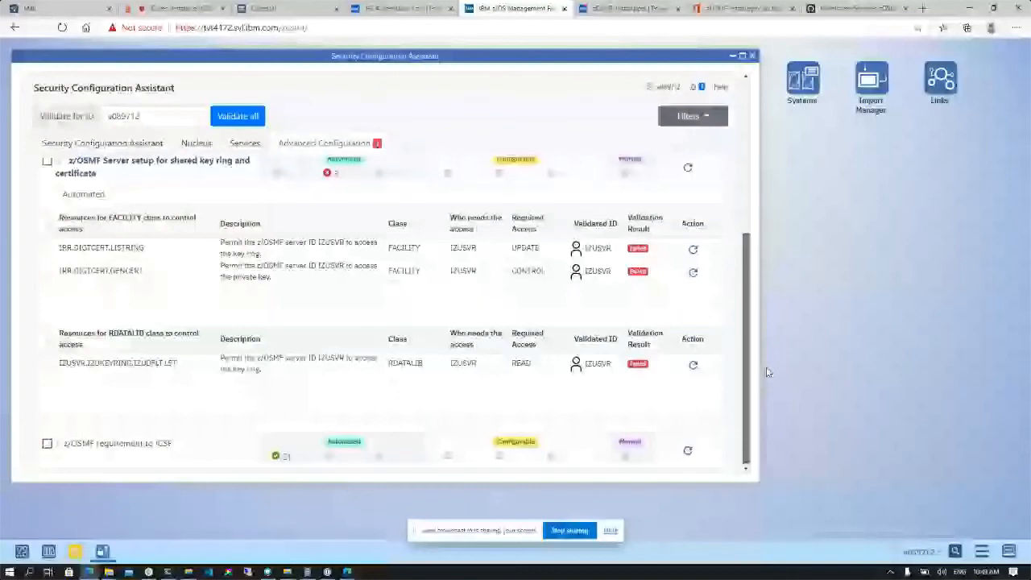
scroll(538, 353, up, 1)
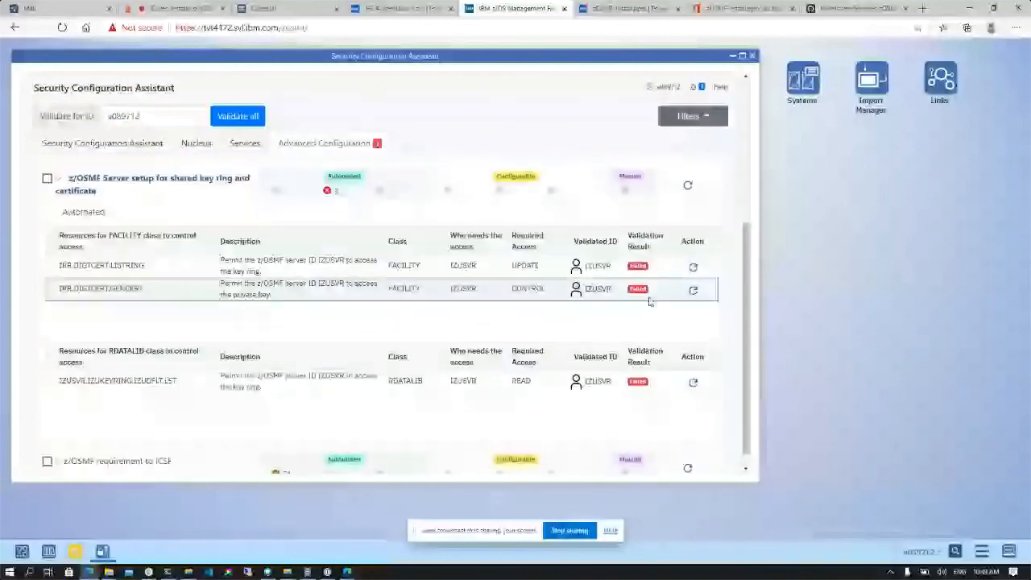
- Inspect the failed IRR.DIGTCERT.LISTRING and RDATALIB rows and their validated server ID
drag(59, 265, 548, 276)
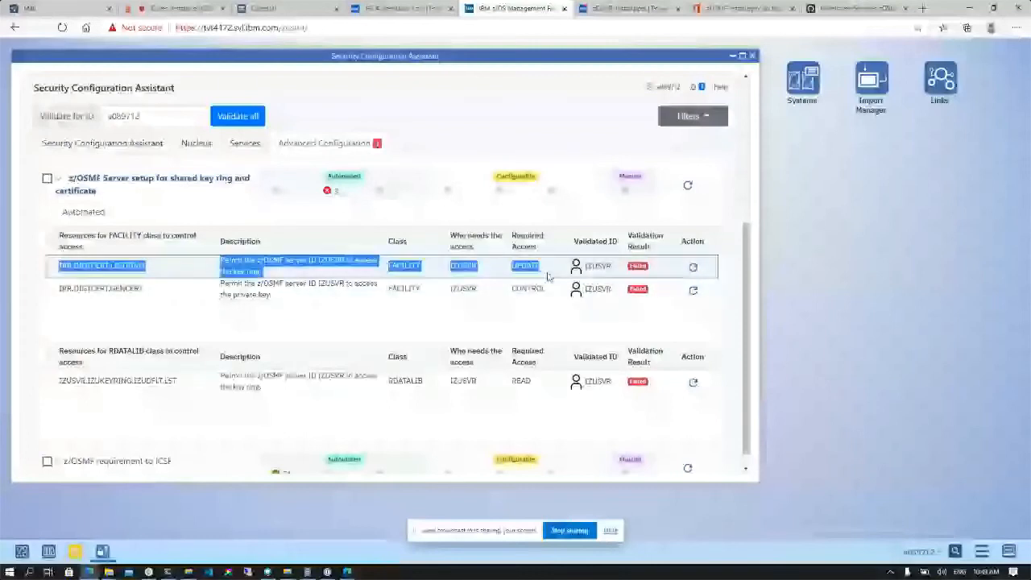
double_click(599, 266)
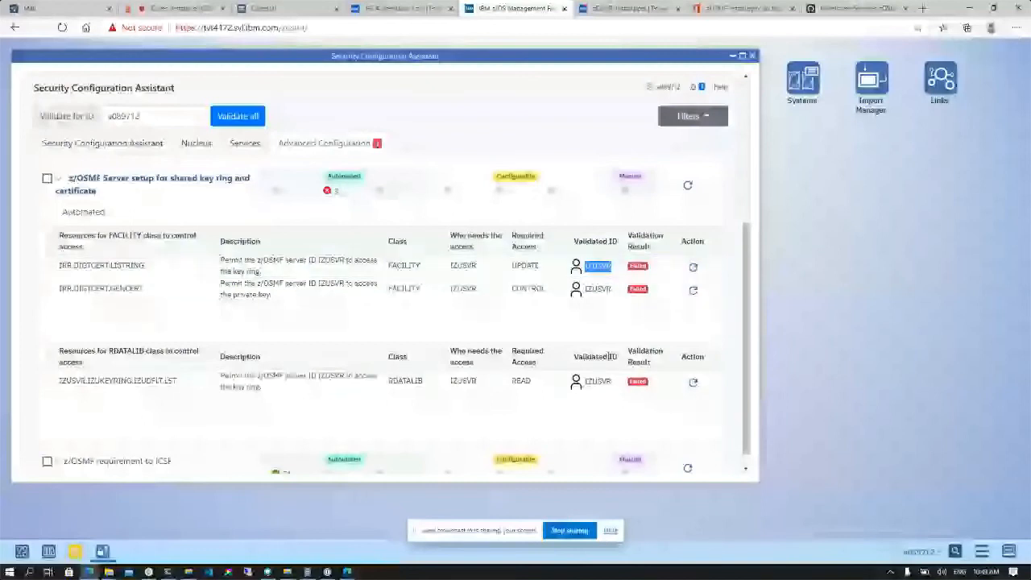
click(597, 381)
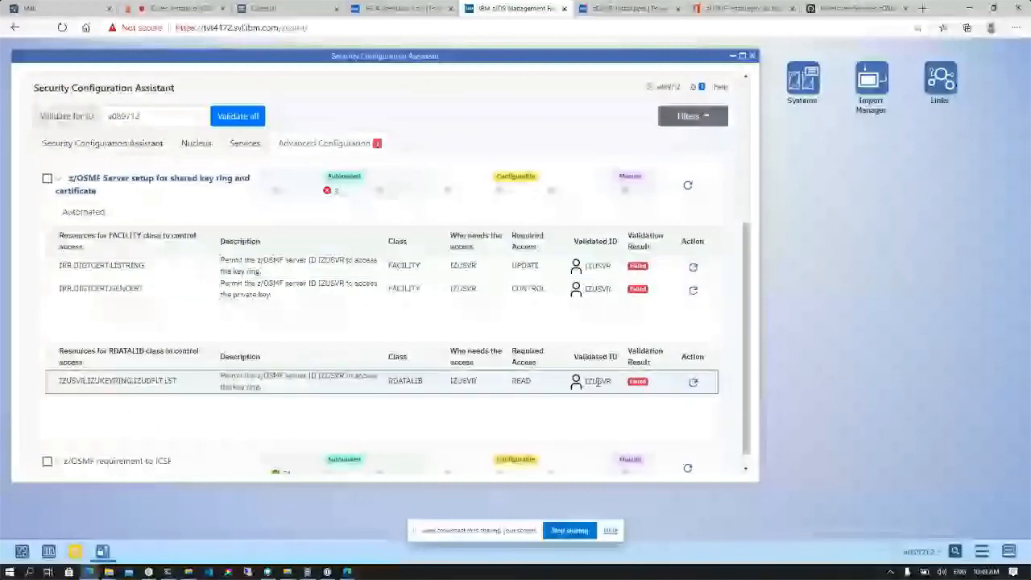
double_click(597, 382)
click(606, 344)
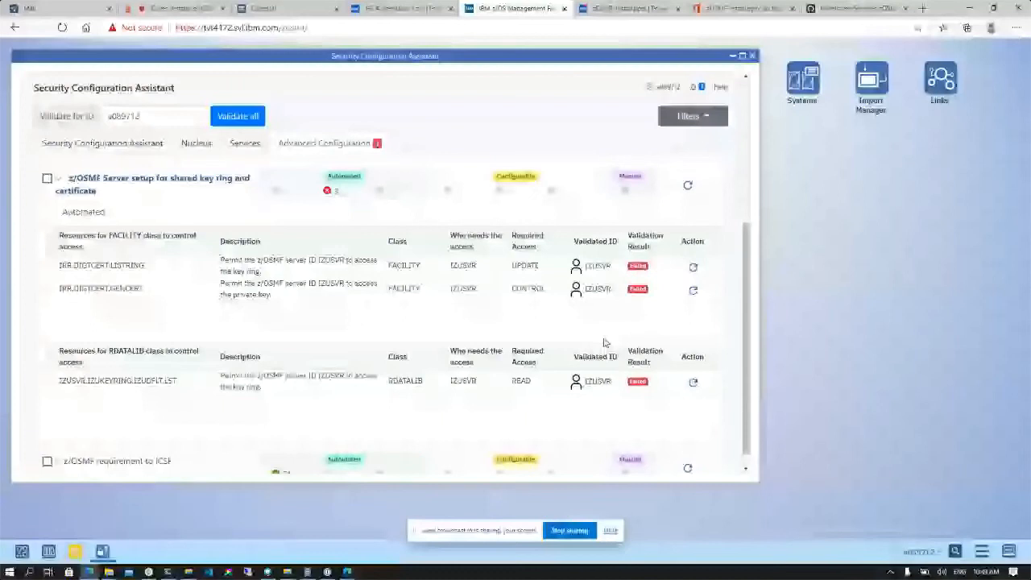
drag(746, 313, 757, 172)
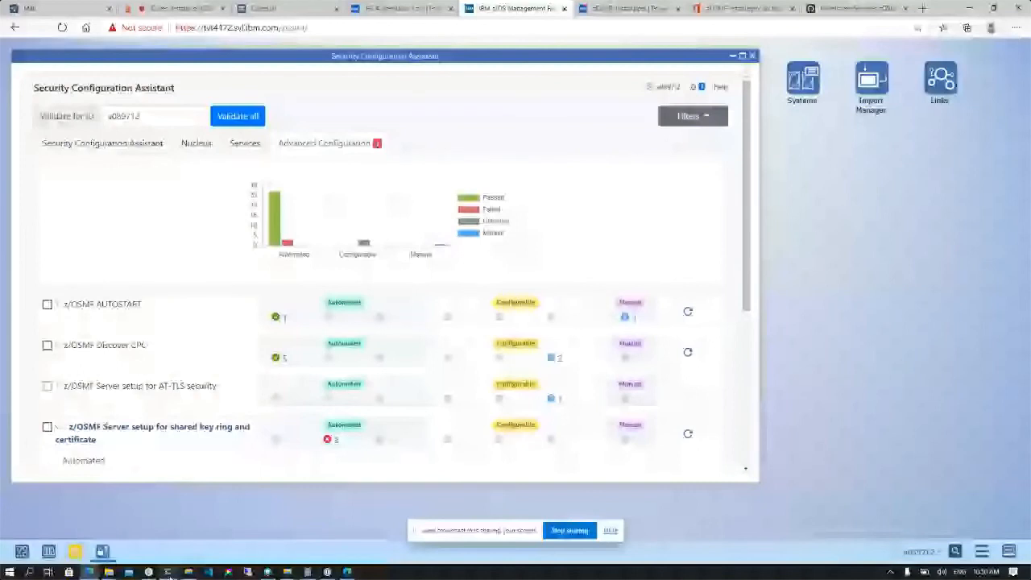
- Run a TSO LISTUSER command for a user ID in the 3270 session
mouse_move(286, 575)
click(339, 525)
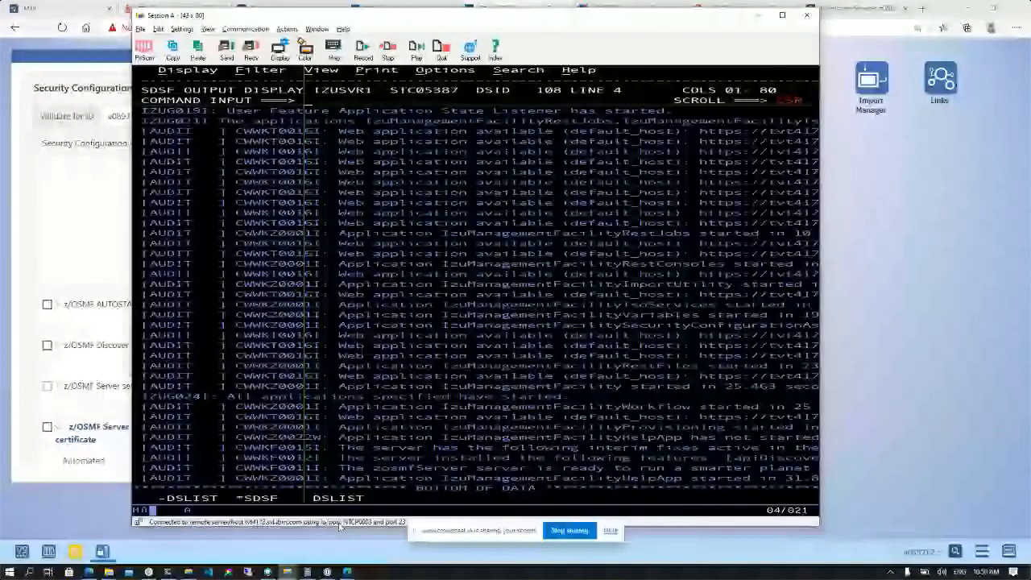
text(tso in )
text(ame5t1)
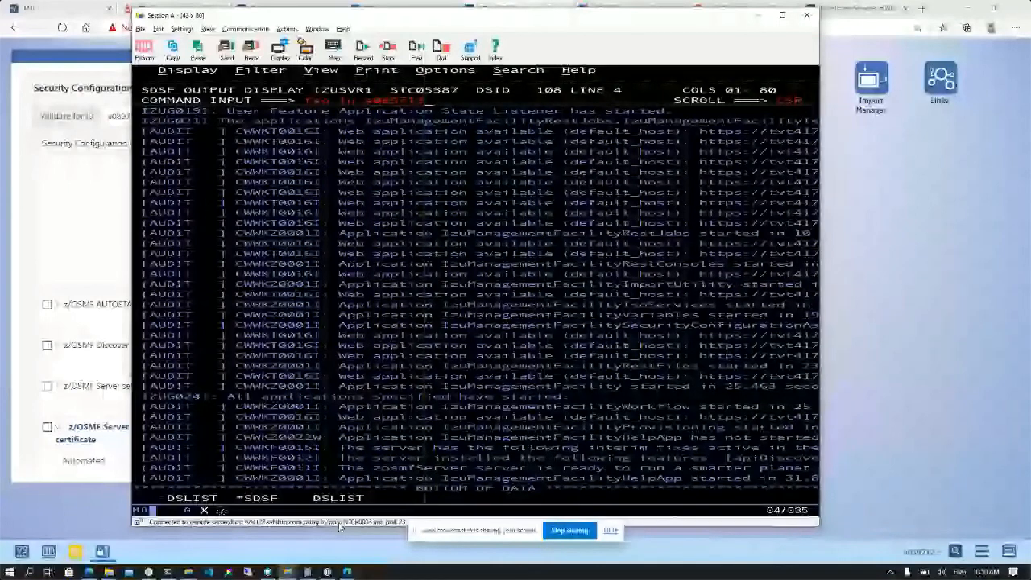
key(Return)
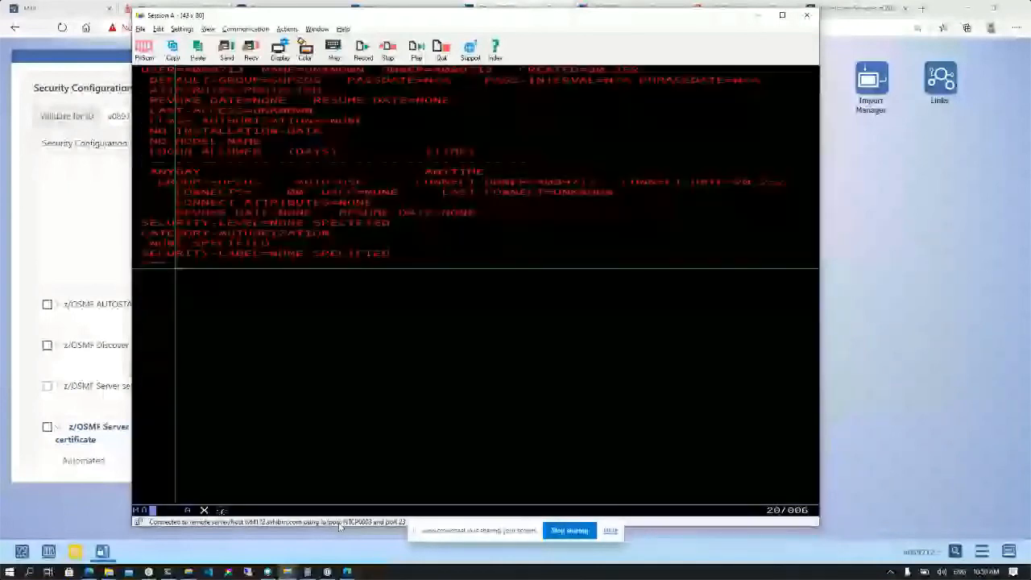
- Return to the Security Configuration Assistant and review its own checks and the z/OSMF Nucleus checks
click(128, 116)
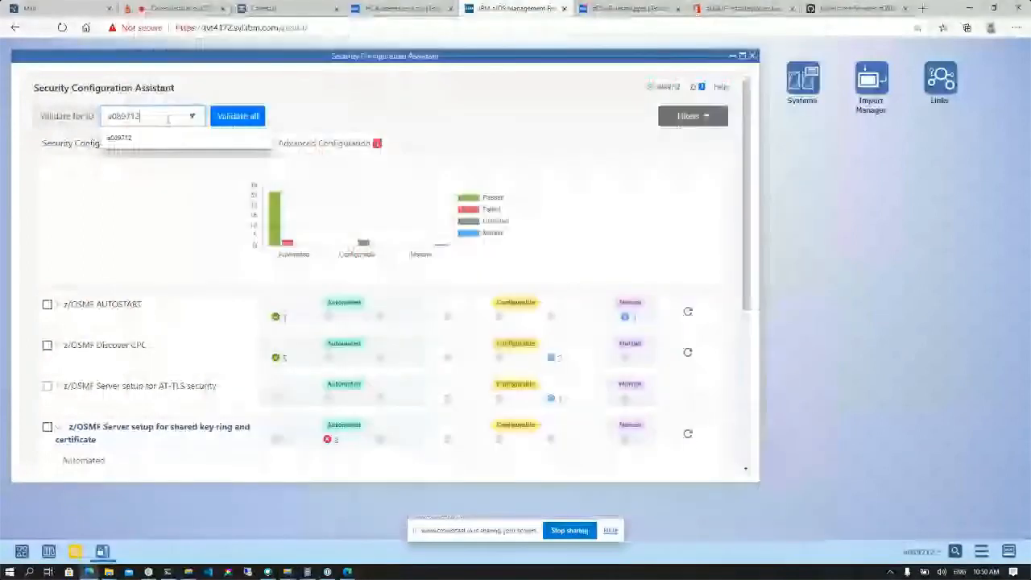
click(256, 115)
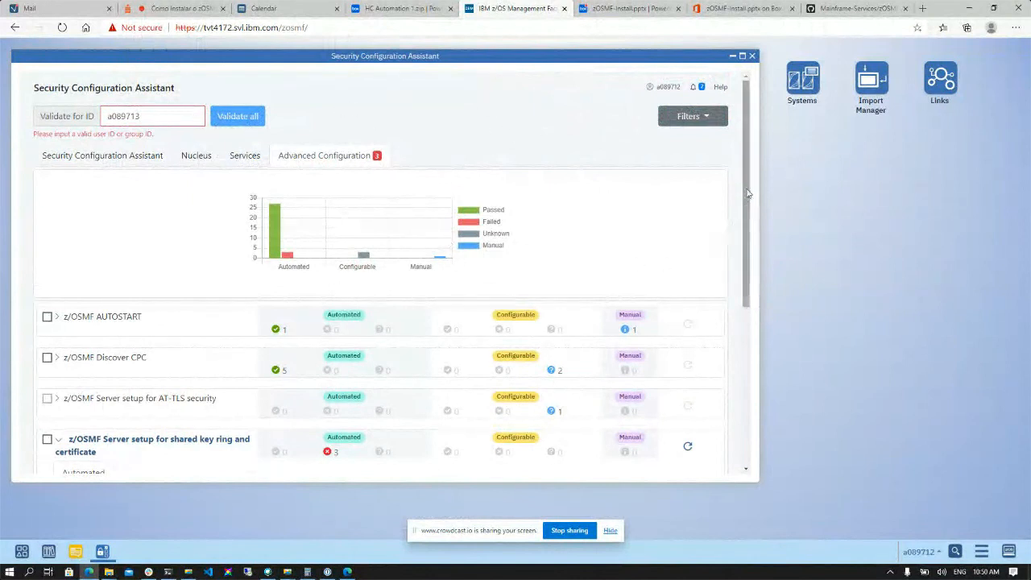
mouse_move(746, 218)
mouse_down()
mouse_move(749, 362)
mouse_move(743, 193)
mouse_move(748, 236)
mouse_up()
click(113, 158)
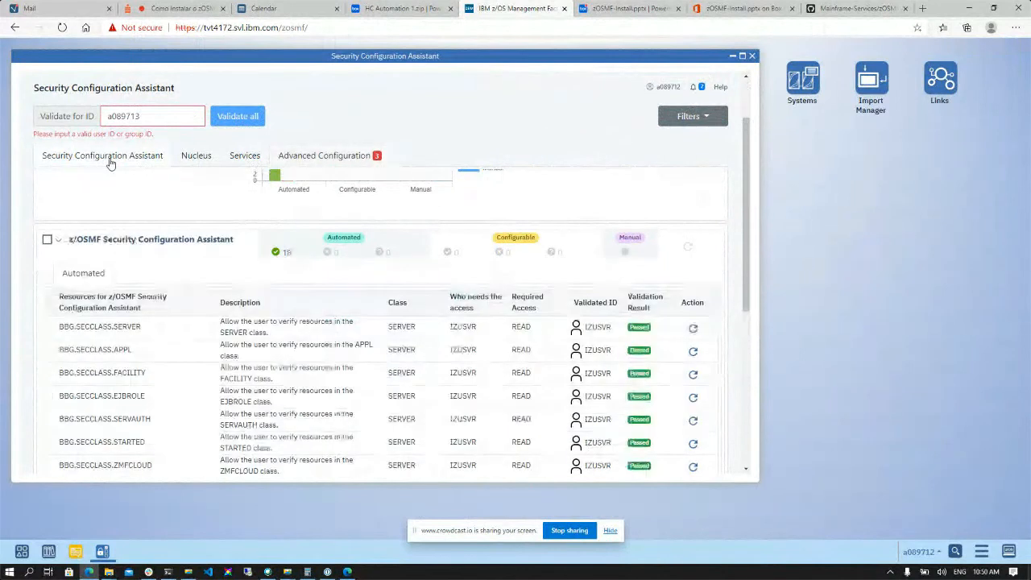
drag(744, 197, 476, 150)
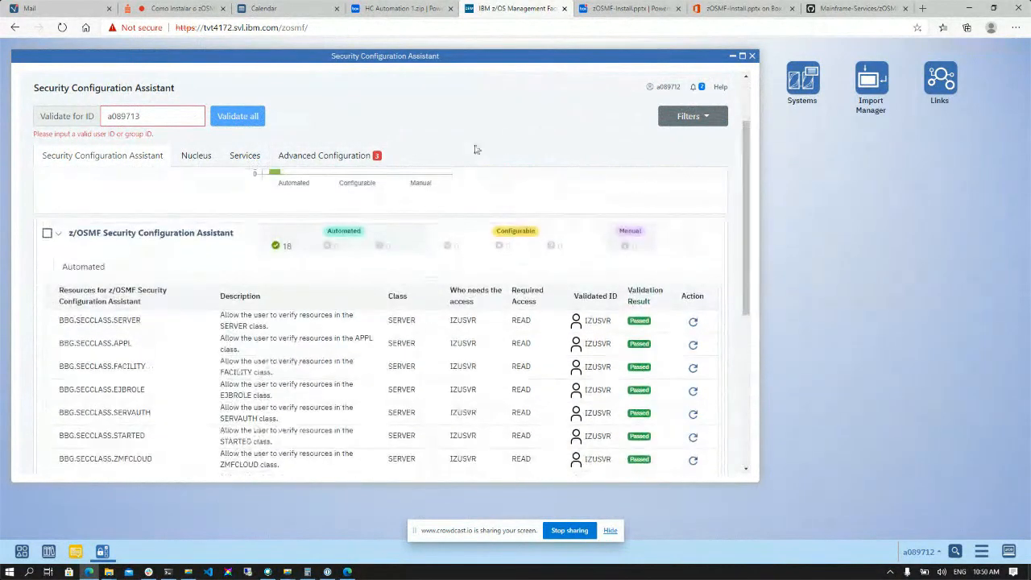
click(202, 158)
scroll(317, 213, down, 5)
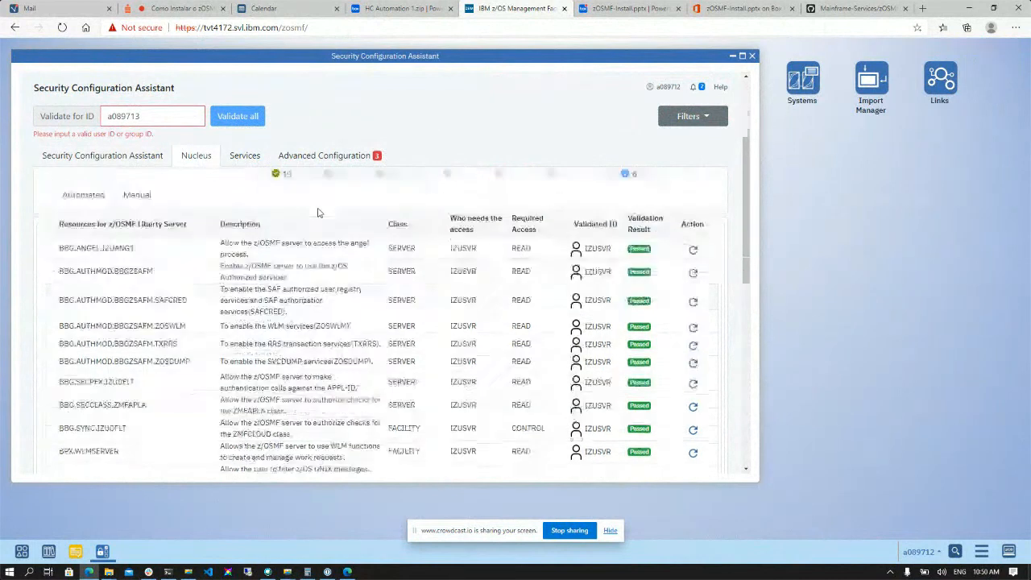
scroll(318, 211, up, 5)
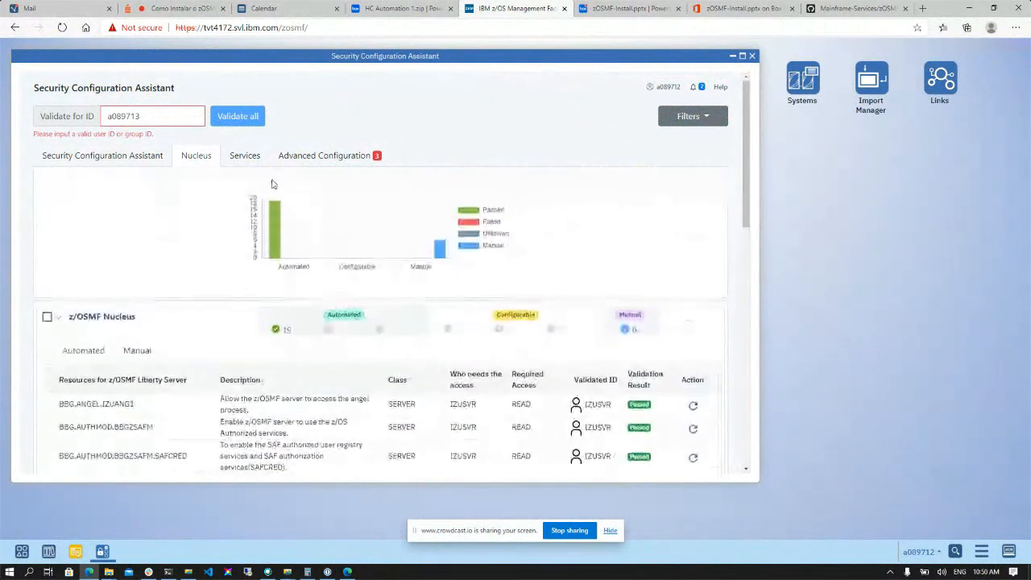
- Review the Services and Advanced Configuration checks and tick the shared key ring and certificate row
click(246, 159)
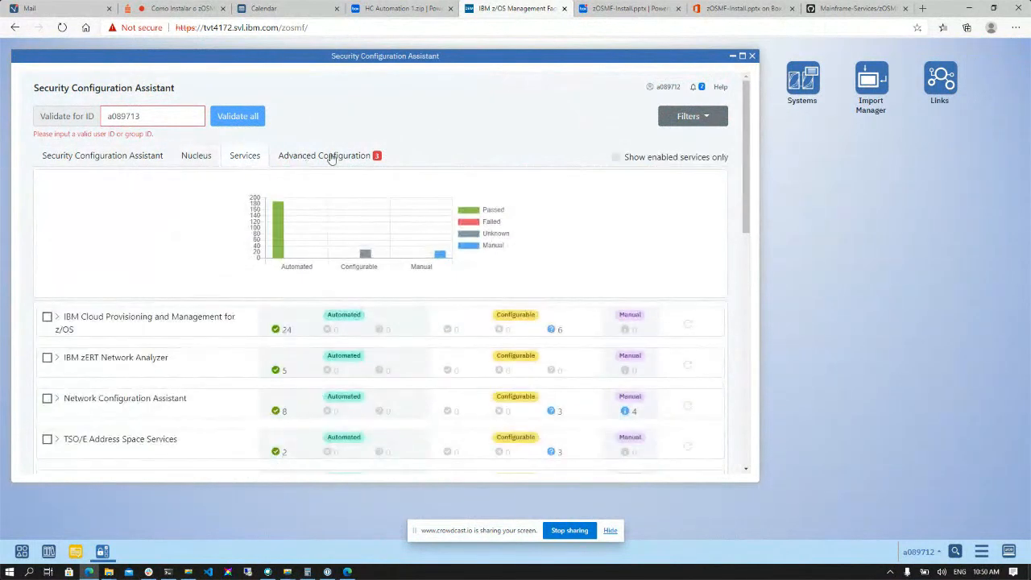
click(330, 158)
scroll(715, 253, down, 1)
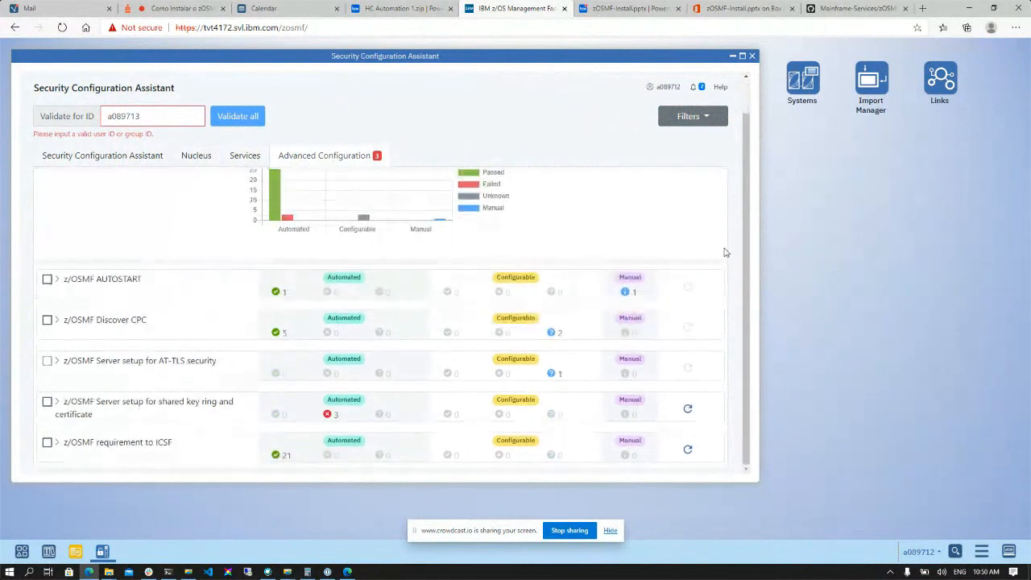
click(48, 402)
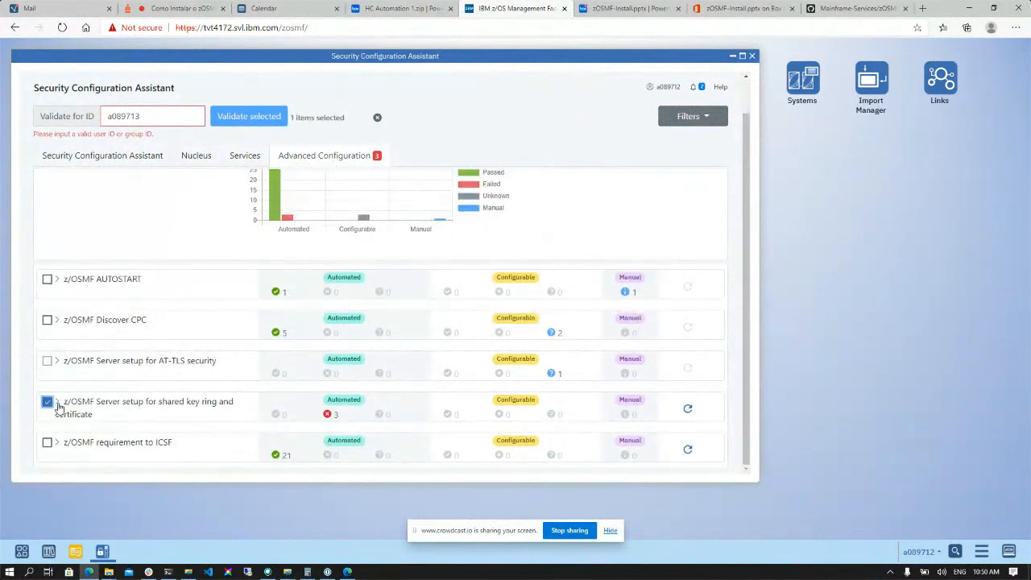
- Expand the shared key ring and certificate check and scroll down to its FACILITY and RDATALIB resources
click(48, 402)
click(48, 402)
click(57, 402)
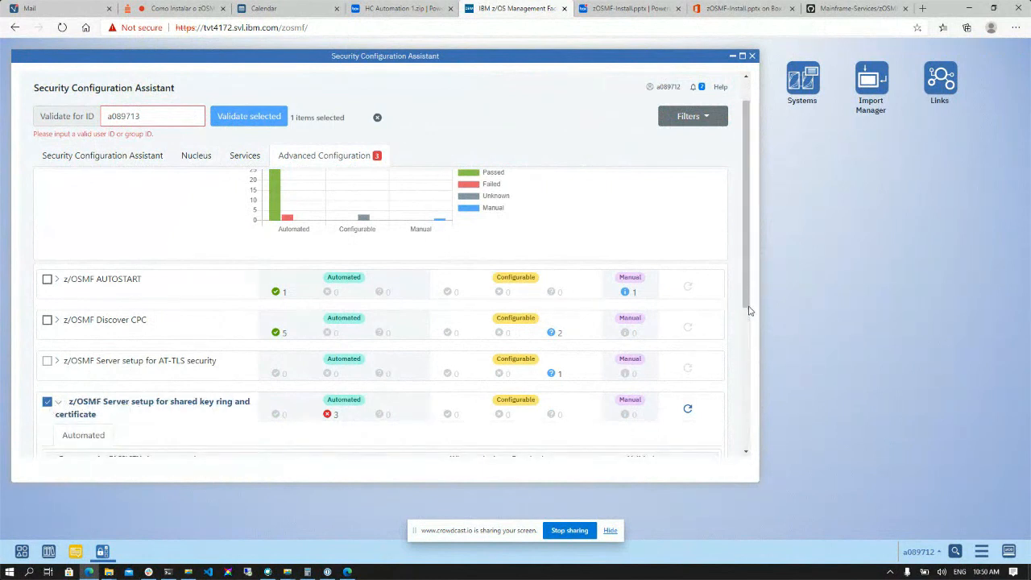
scroll(752, 327, down, 1)
scroll(752, 327, down, 3)
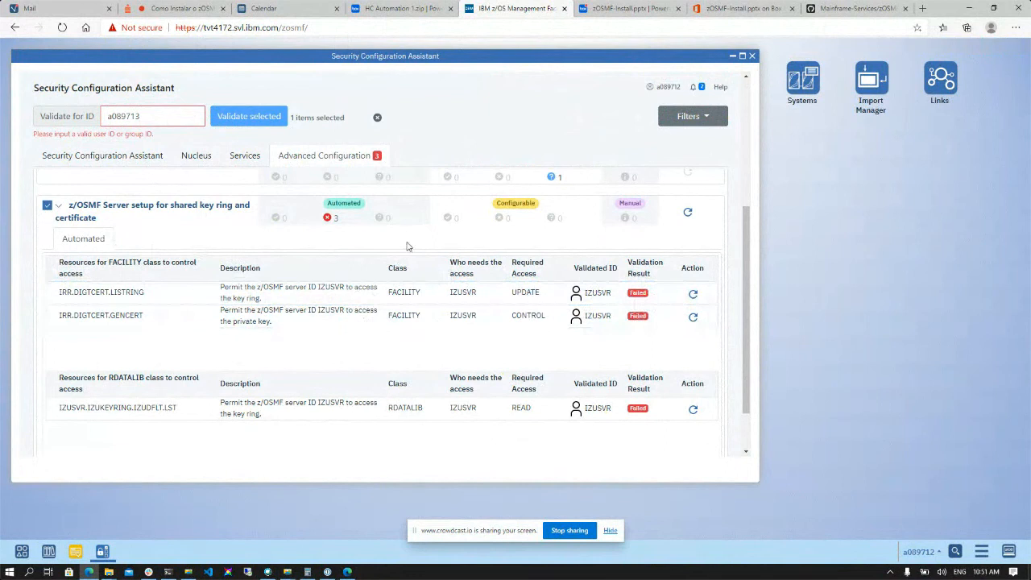
- Close the Security Configuration Assistant and launch z/OS Operator Consoles from an enlarged App Center list
click(752, 57)
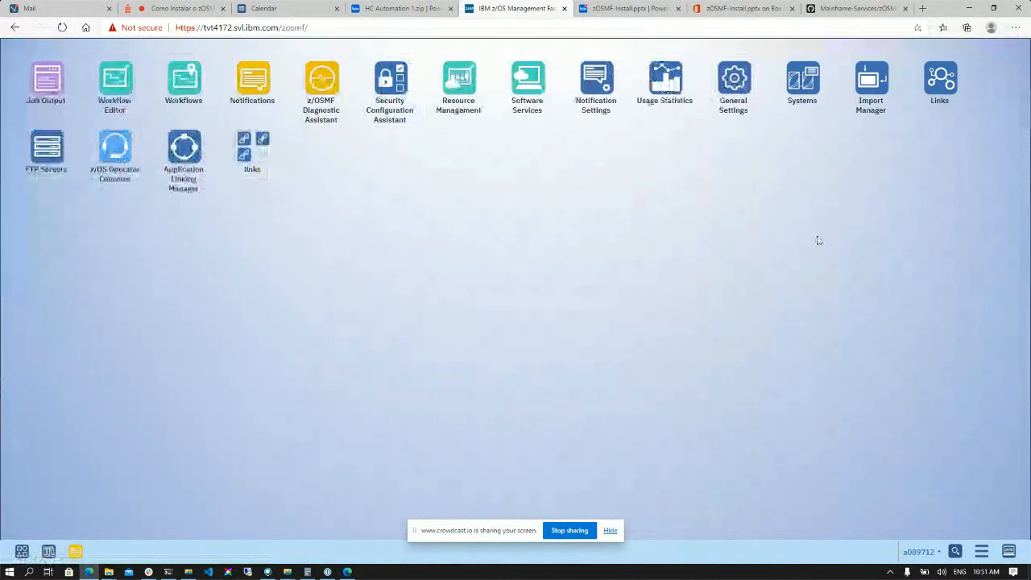
click(21, 553)
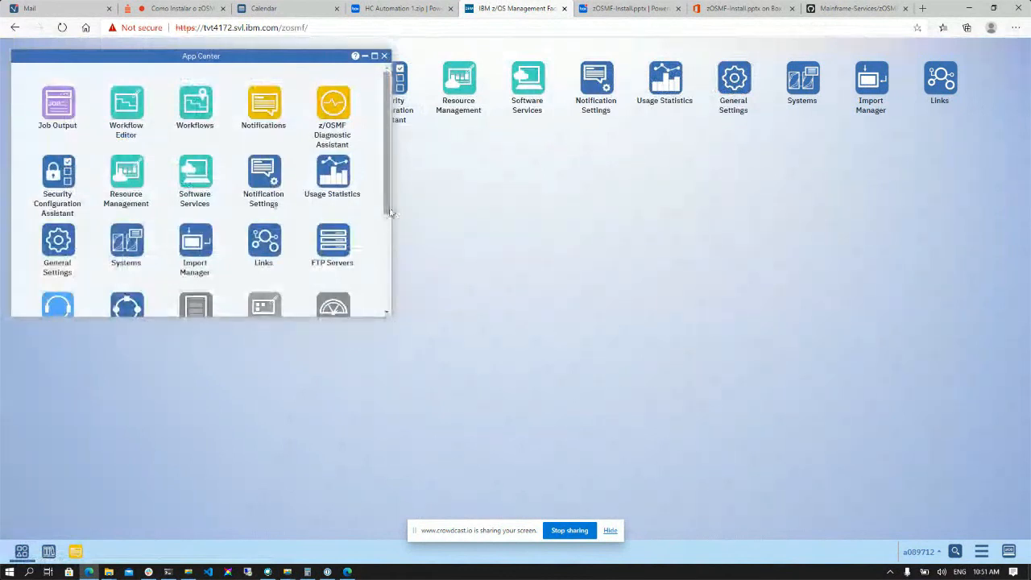
drag(392, 323, 594, 252)
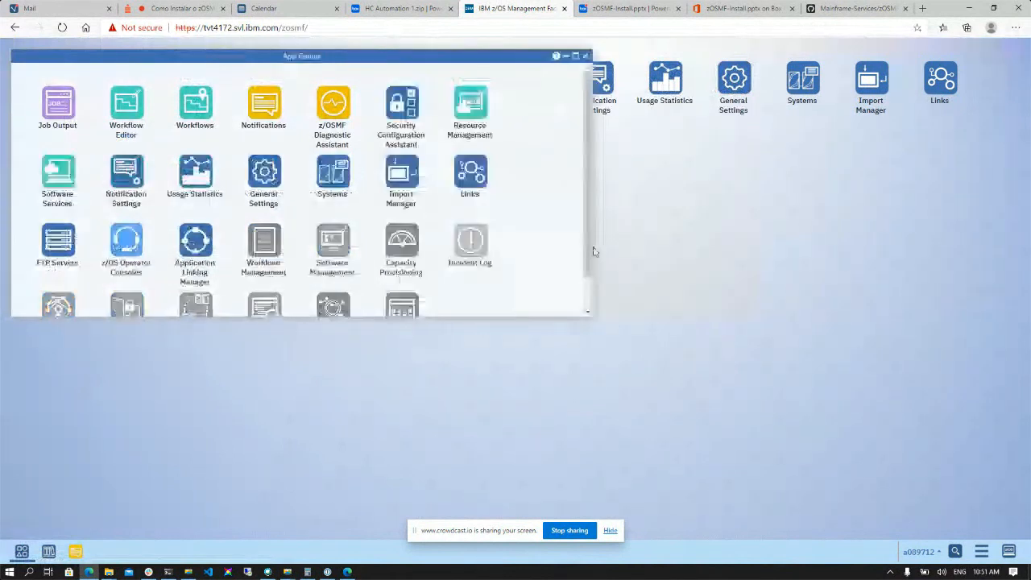
drag(433, 56, 526, 121)
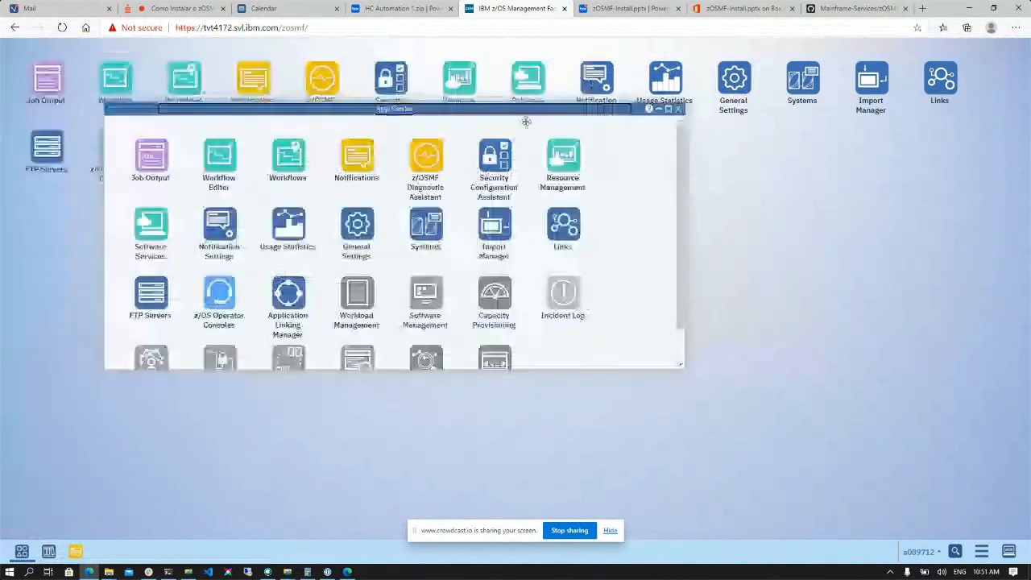
drag(526, 121, 567, 143)
scroll(275, 280, down, 2)
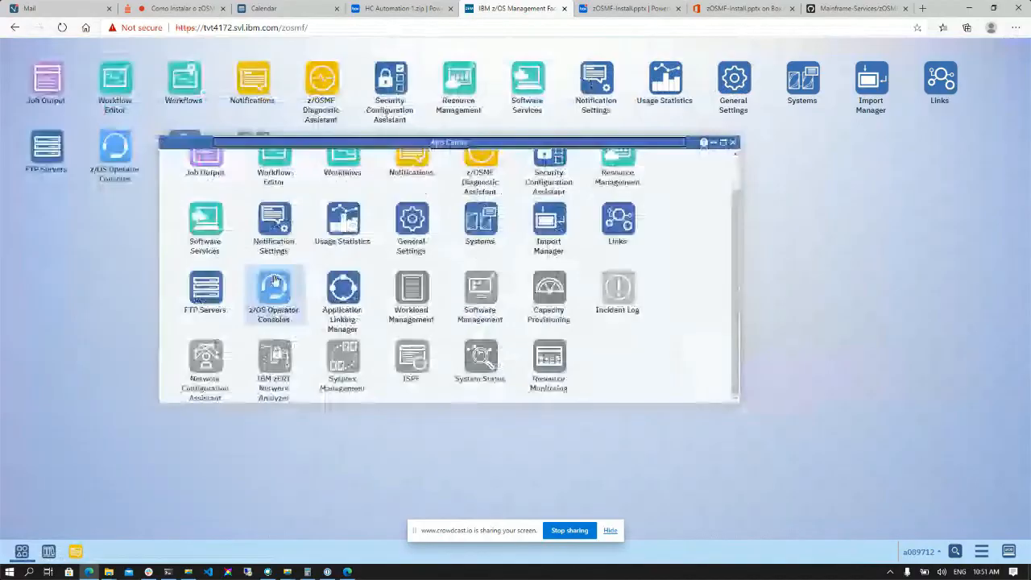
click(274, 280)
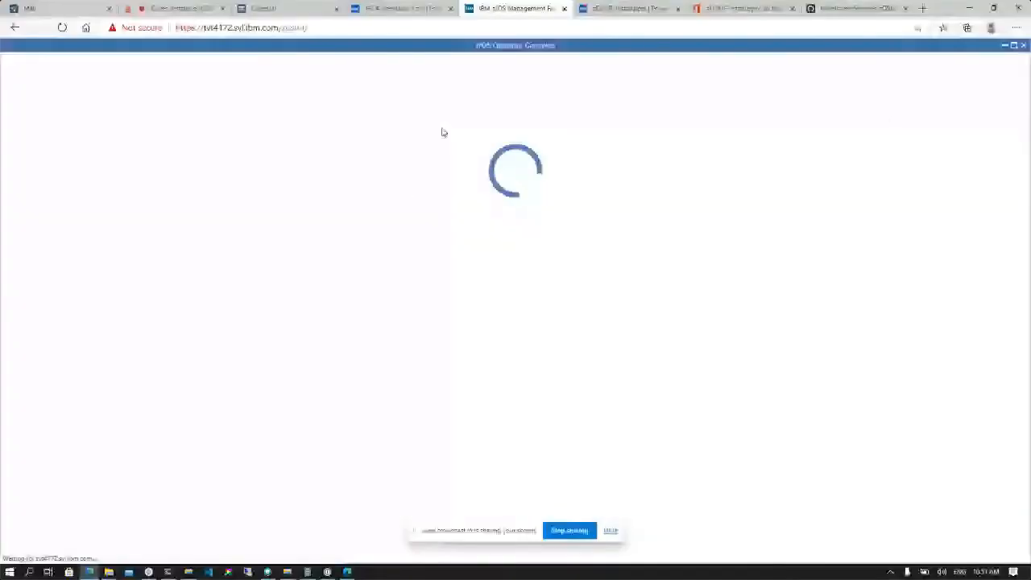
- Rearrange the App Center and Operator Consoles windows so both are visible
double_click(894, 46)
drag(516, 142, 416, 129)
click(715, 168)
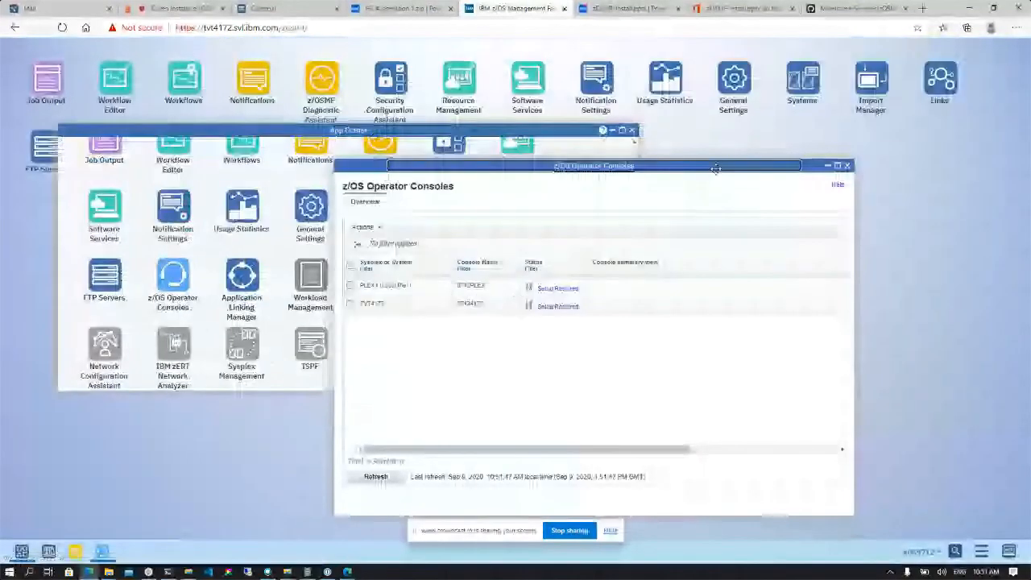
drag(715, 168, 816, 167)
- Complete setup of the PLEX1 EMCS console, entering its console name
click(483, 285)
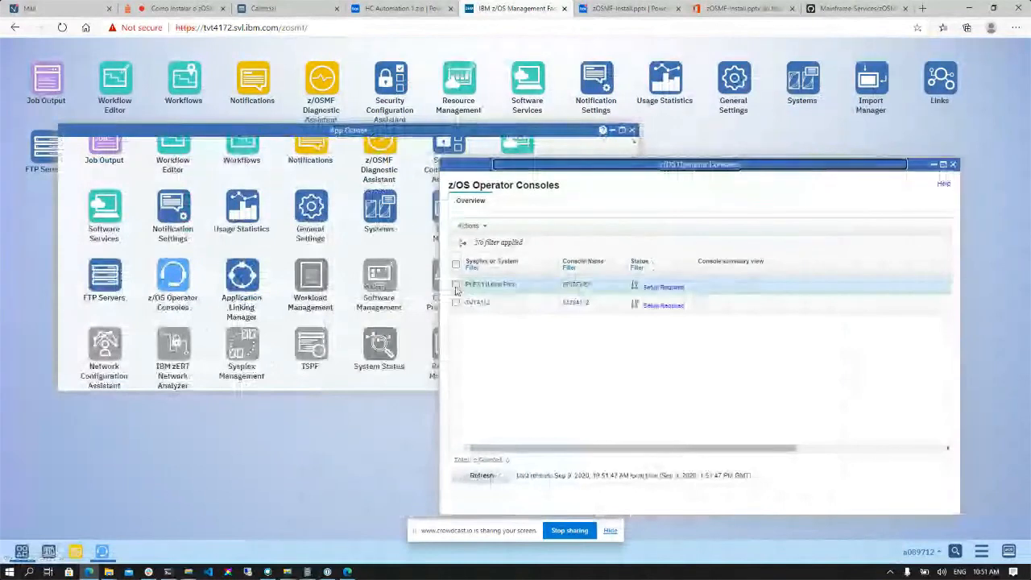
click(472, 226)
click(493, 262)
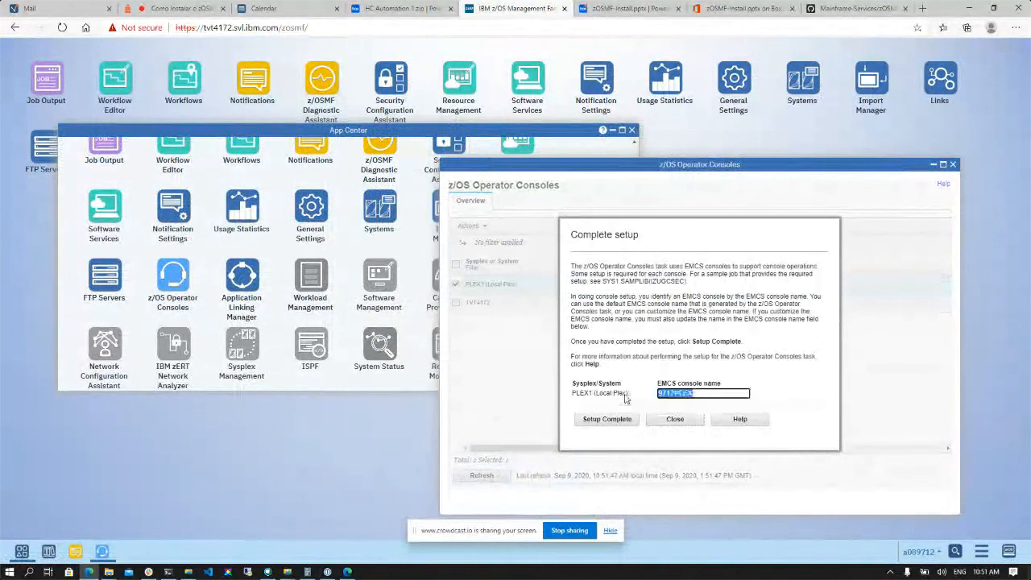
text(A089712)
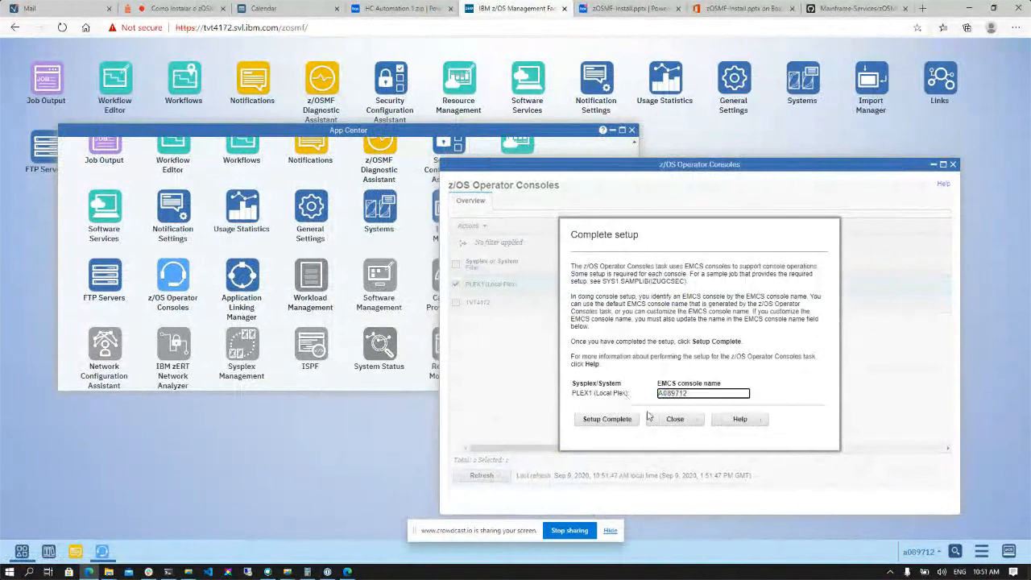
click(617, 419)
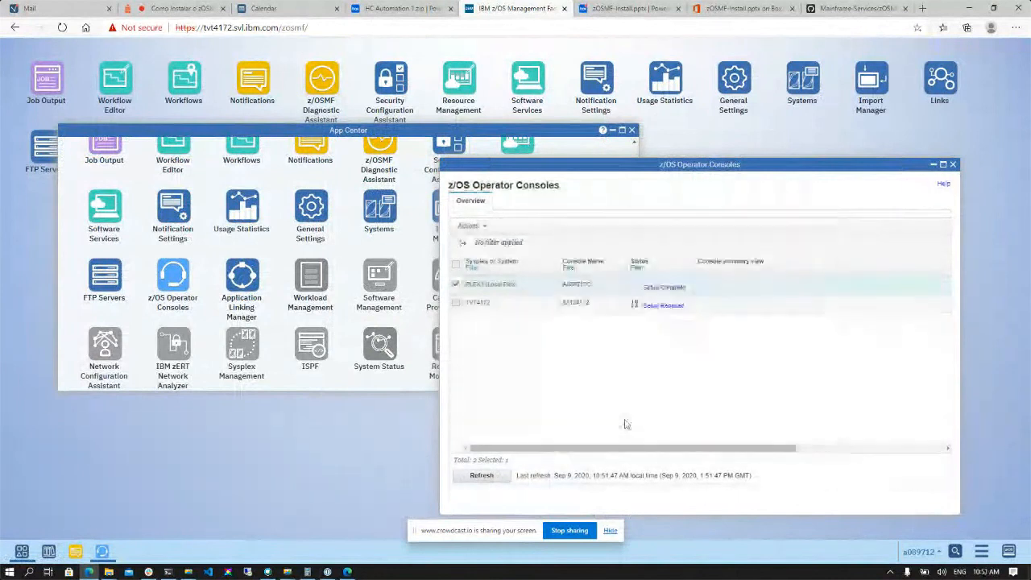
- Start the PLEX1 operator console and submit the D A,L display command
click(469, 226)
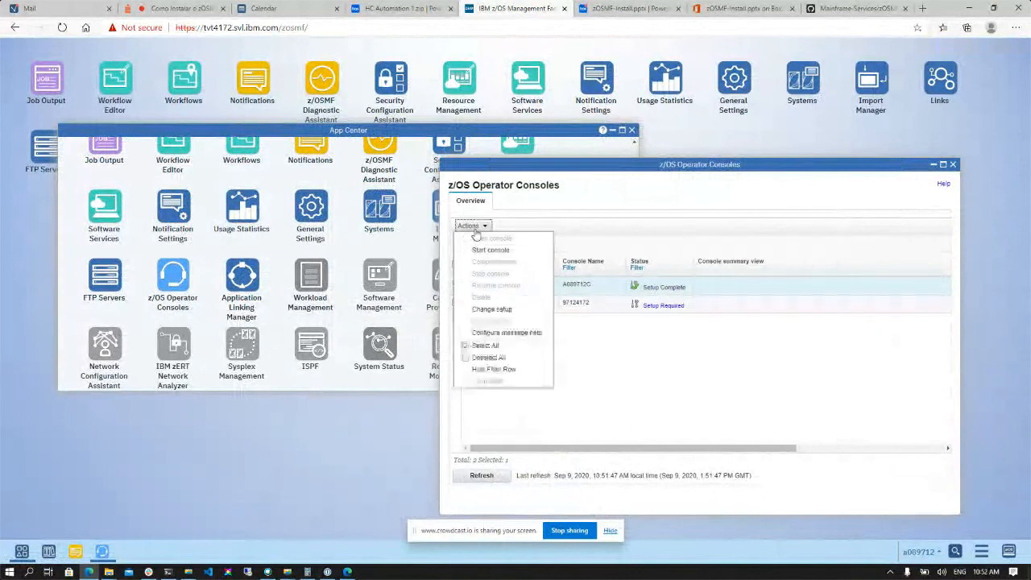
click(490, 250)
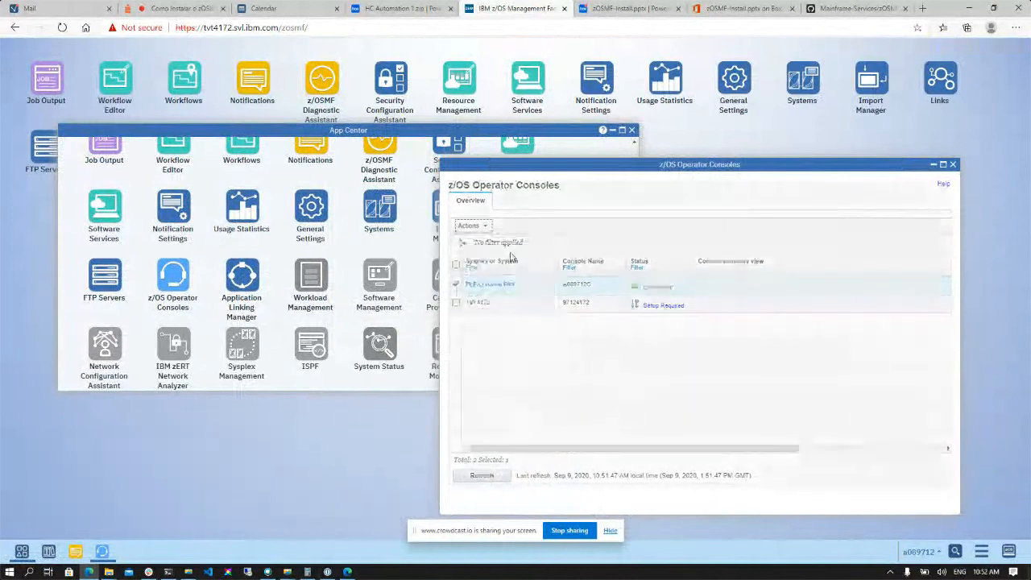
click(499, 285)
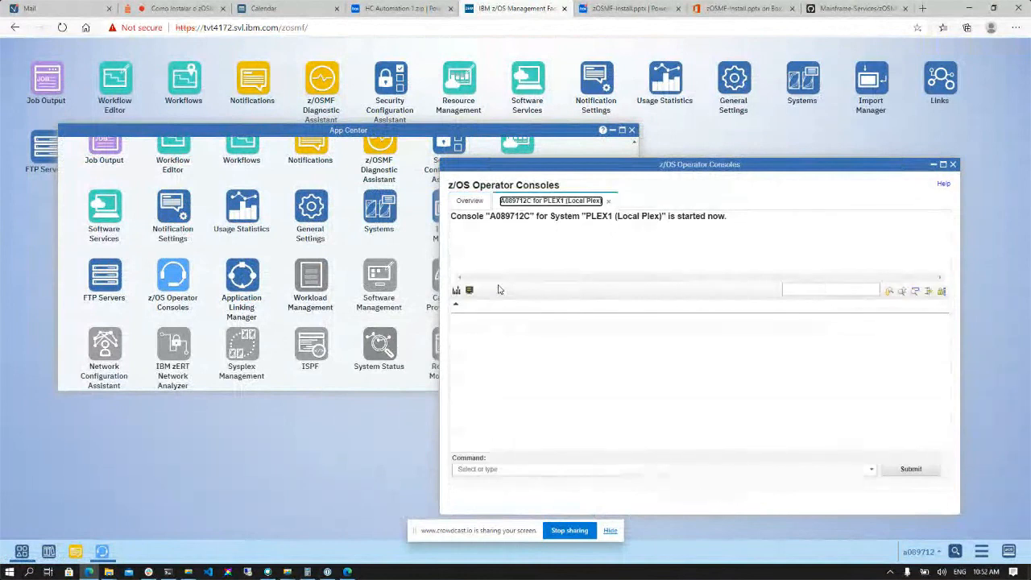
click(565, 469)
text(D A)
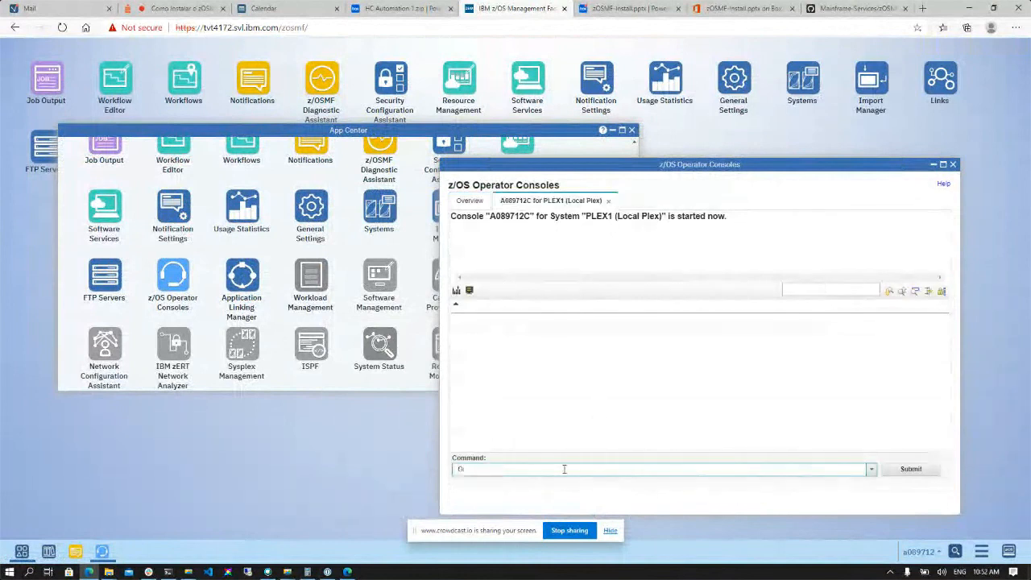
text(,L)
key(Return)
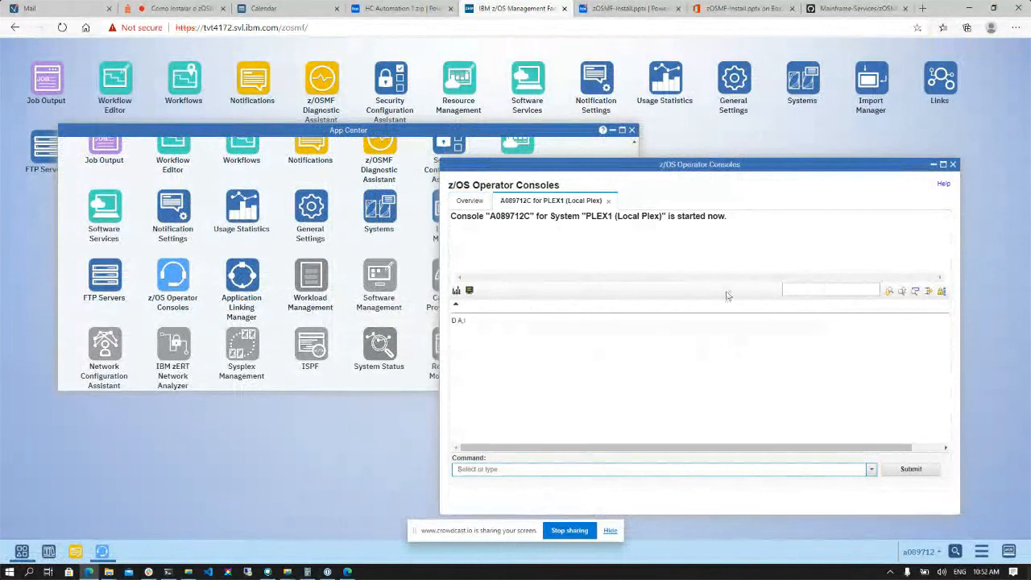
click(379, 131)
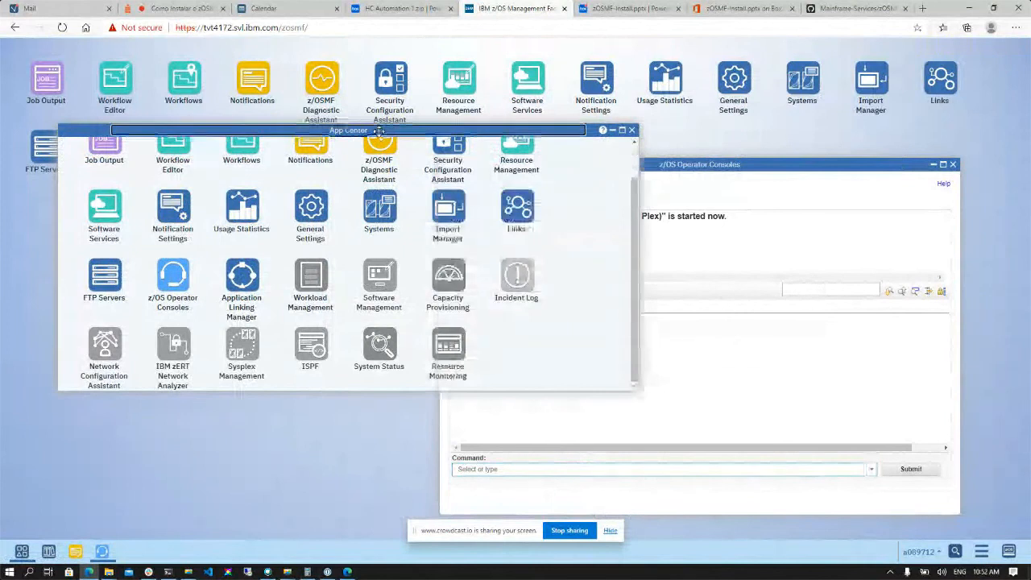
click(705, 167)
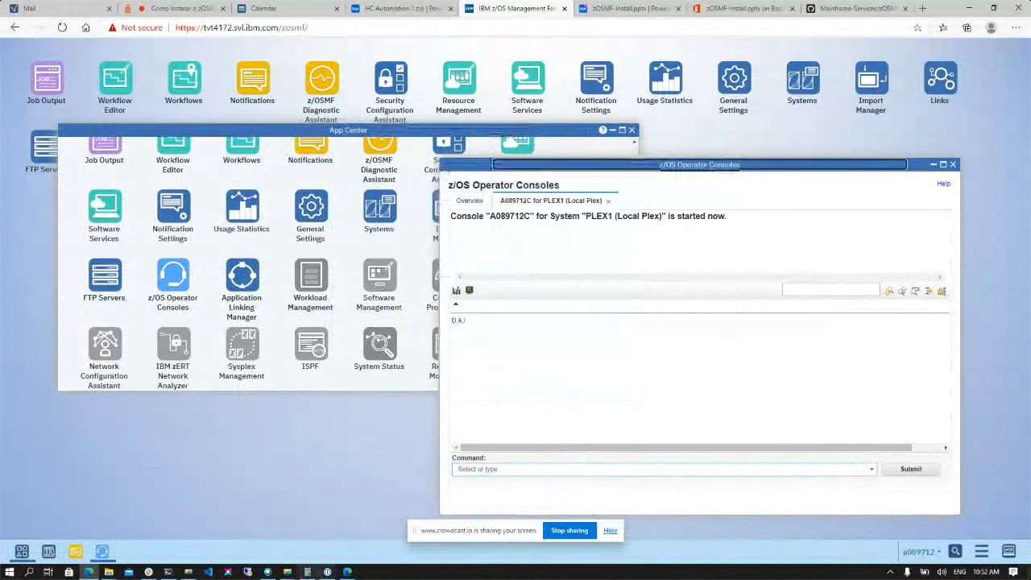
click(288, 573)
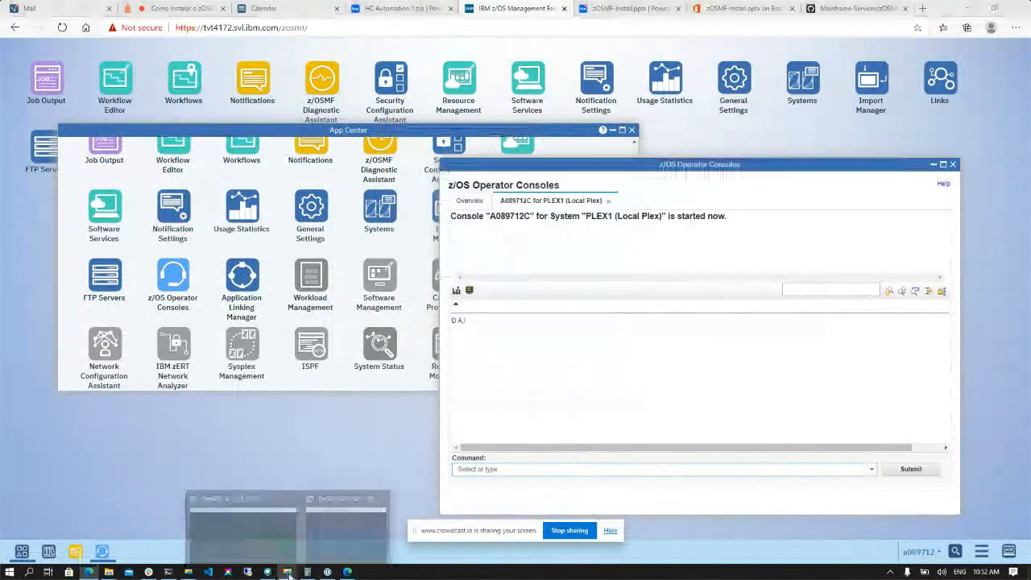
- Page through the z/OSMF server job's SDSF output, exit to the status list, and return to the browser
click(337, 528)
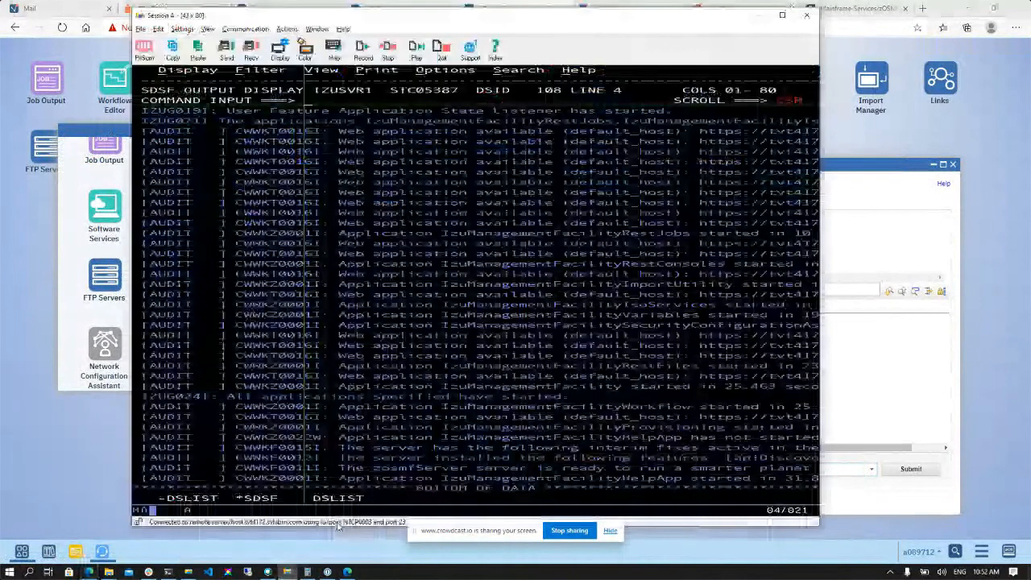
key(F8)
key(F7)
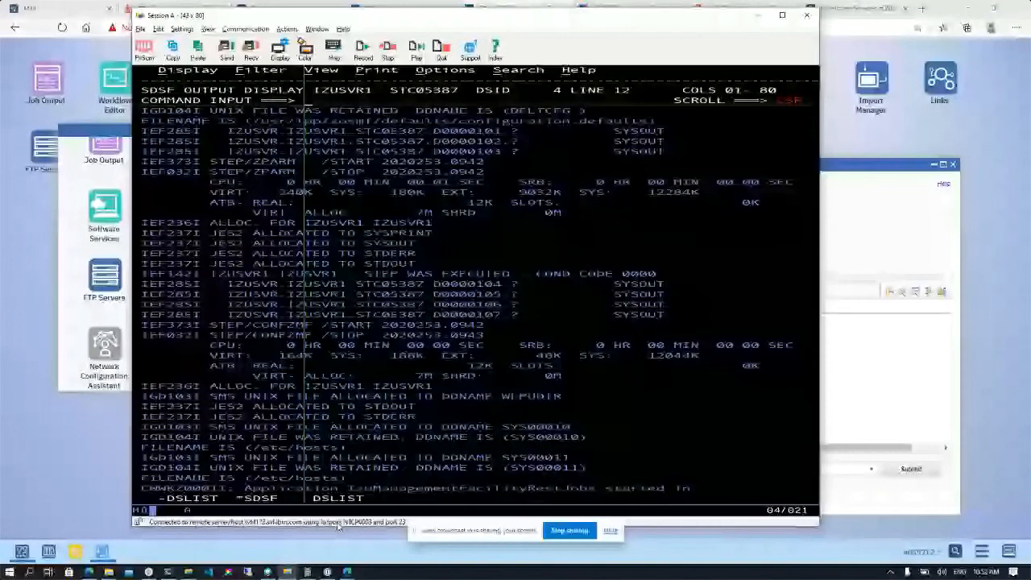
key(F3)
click(994, 155)
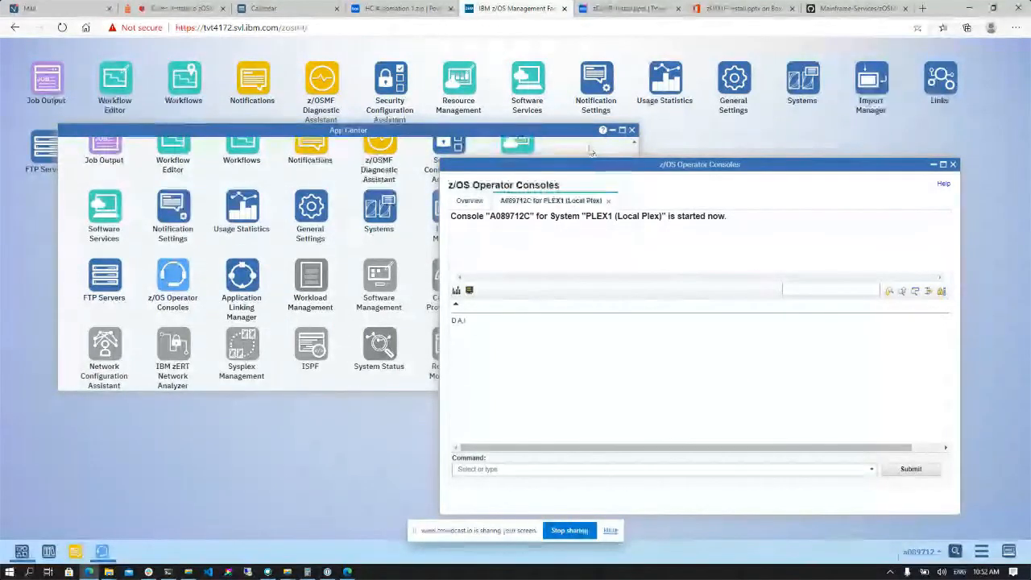
- Launch ISPF from App Center and close the 'Uninstalled task' notice
click(589, 152)
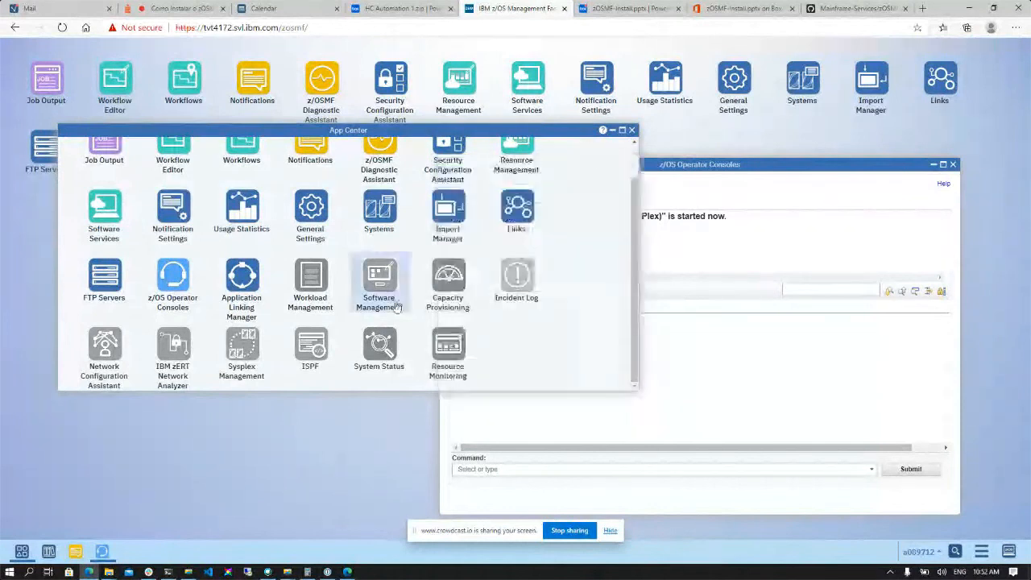
click(310, 345)
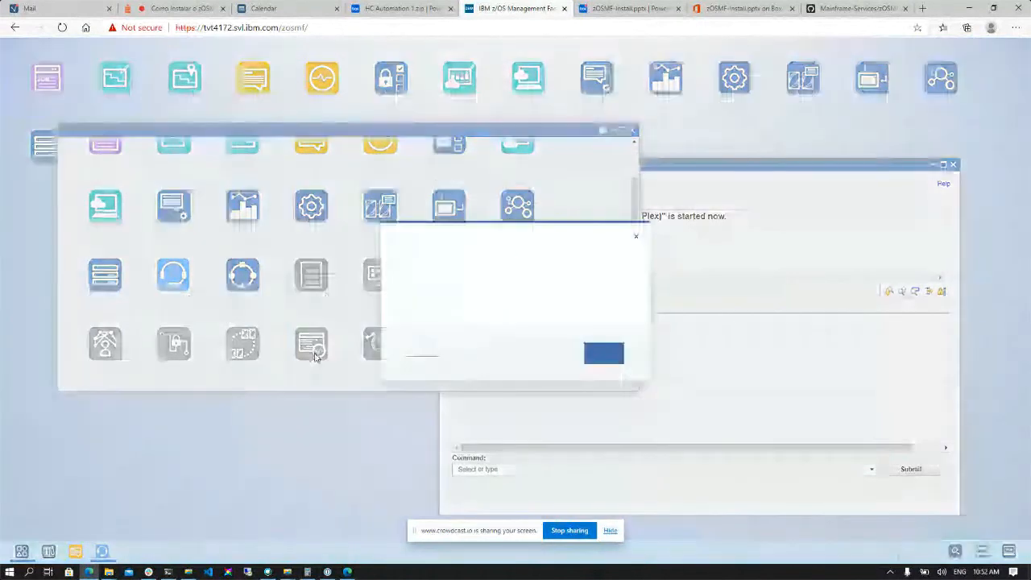
click(605, 354)
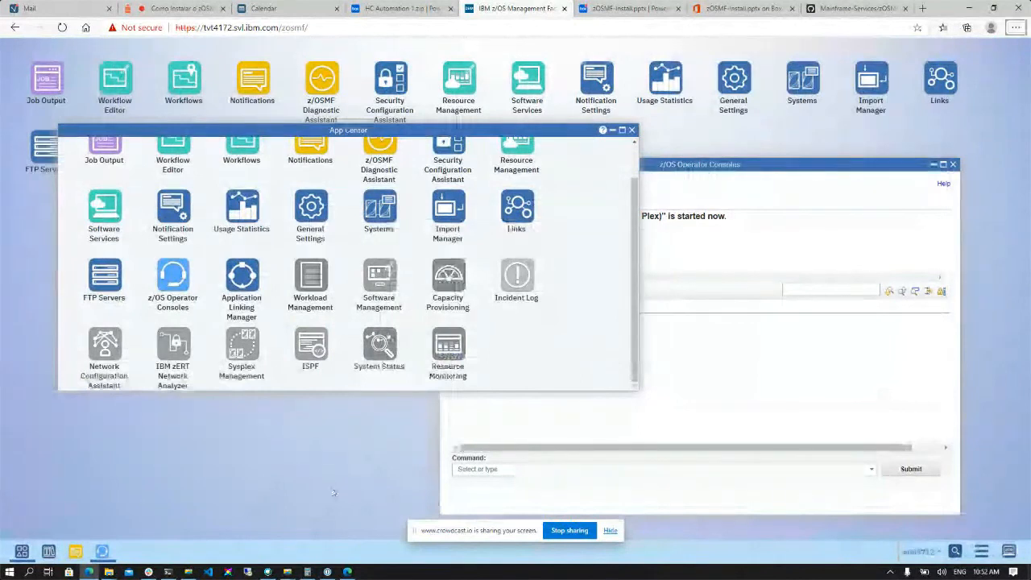
- Open USER.PARMLIB's member list from the data set list and locate the IZUPRM members
mouse_move(282, 573)
click(242, 515)
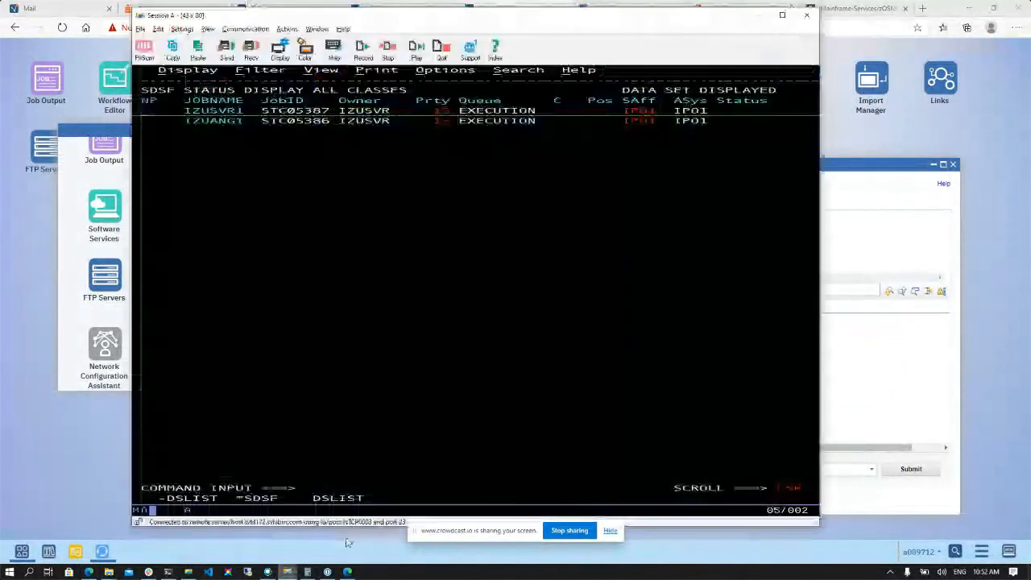
key(F9)
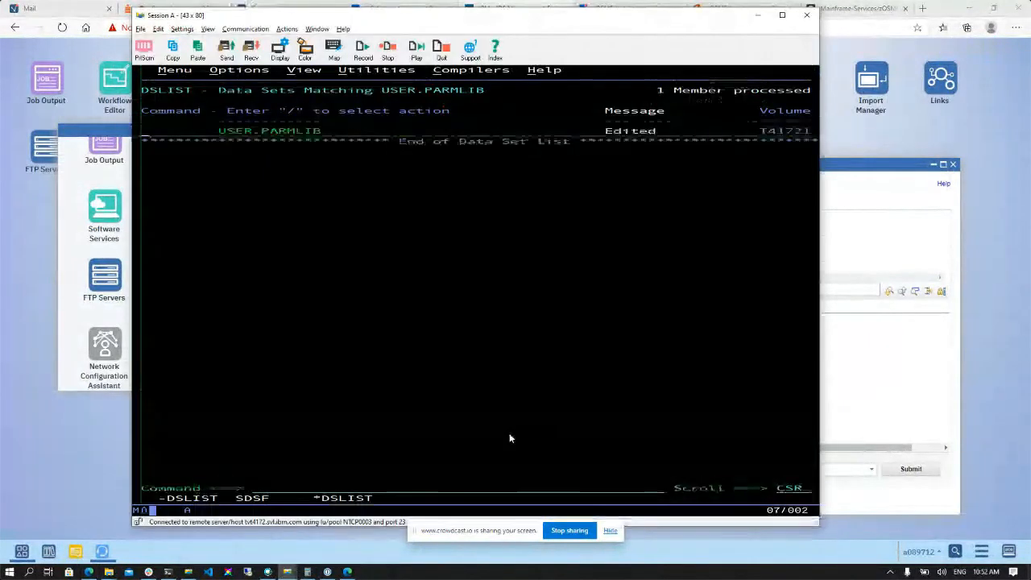
text(e)
key(Return)
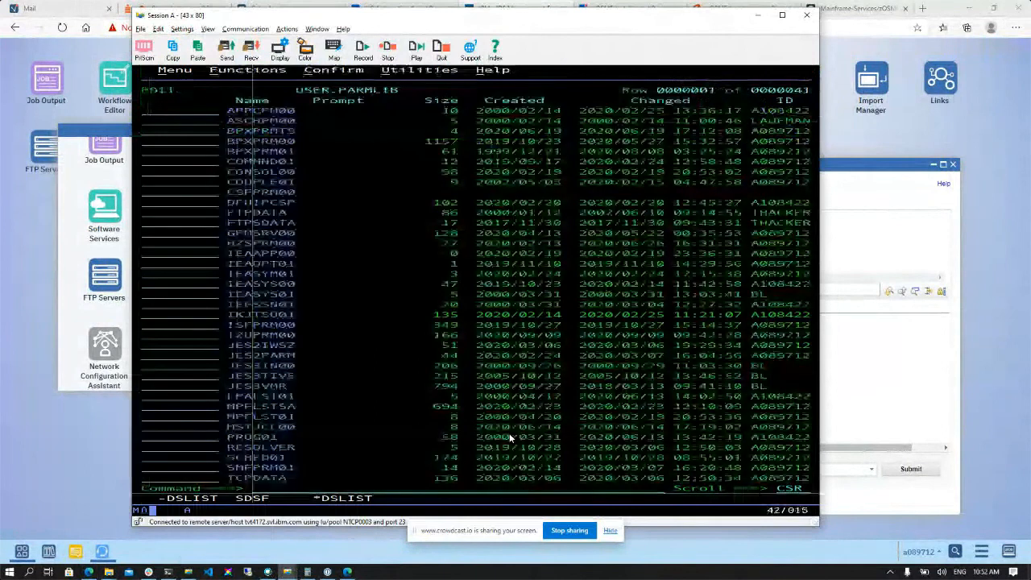
text(l izuprm)
key(Return)
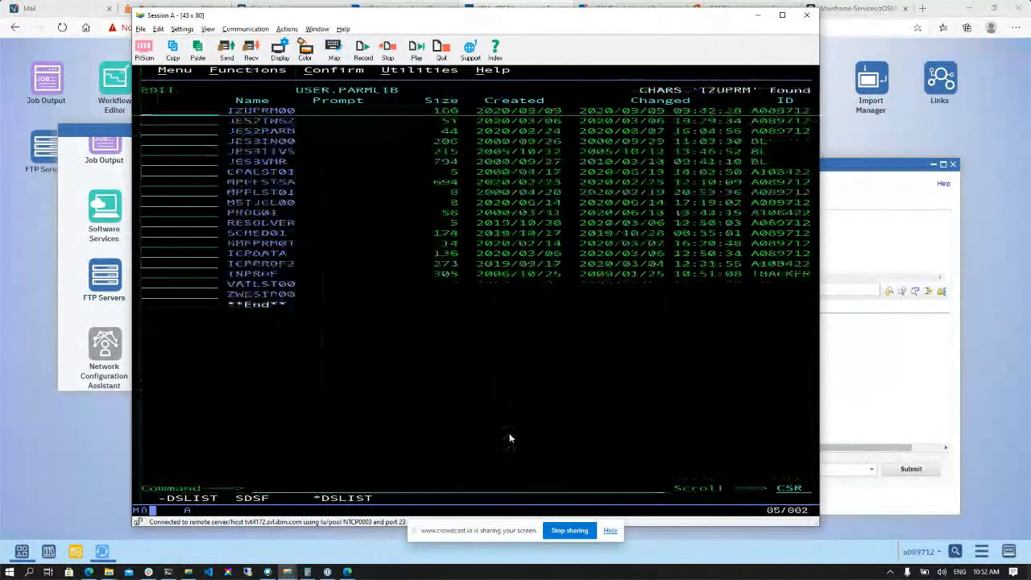
- Edit IZUPRM00, page through its PLUGINS statement, then exit back to the SUPZOS.ZOSMF.JCL member list
text(e)
key(Return)
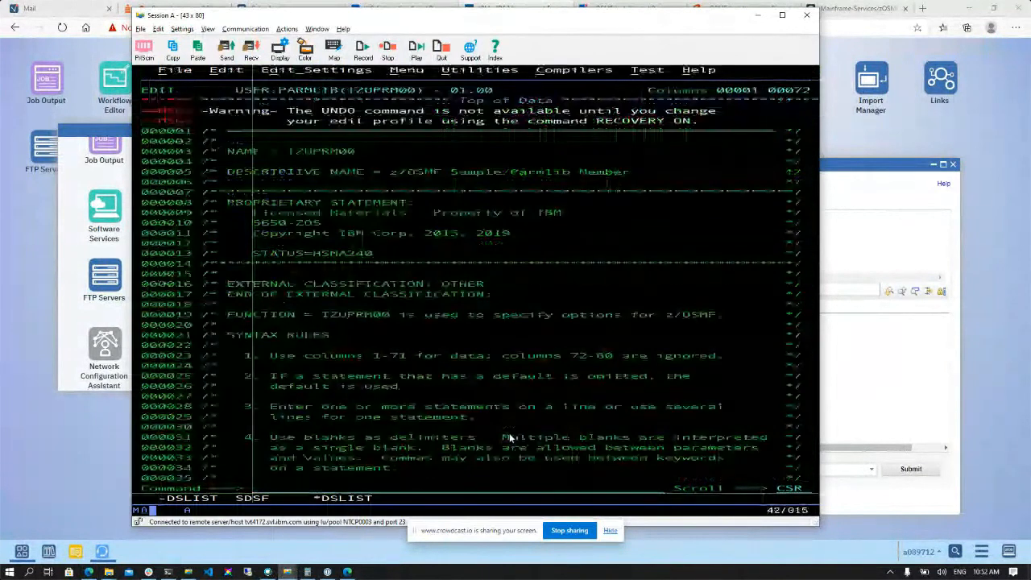
text(m)
key(F8)
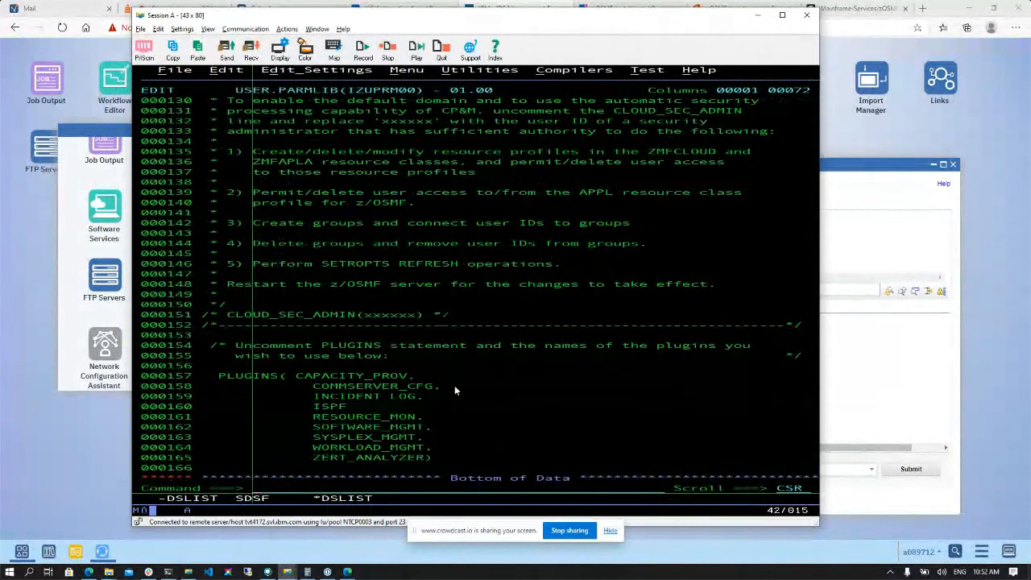
key(F7)
key(F7)
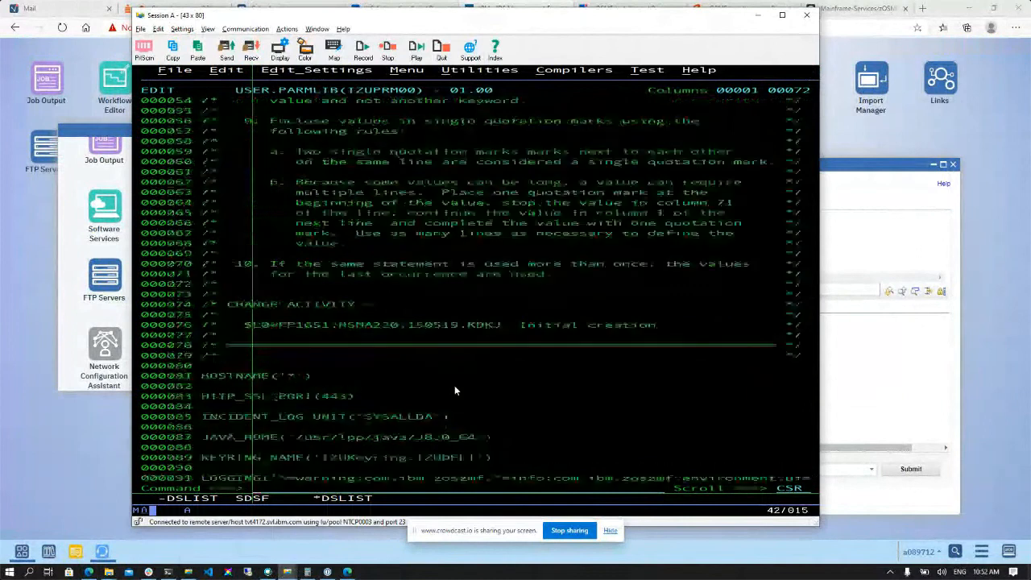
key(F7)
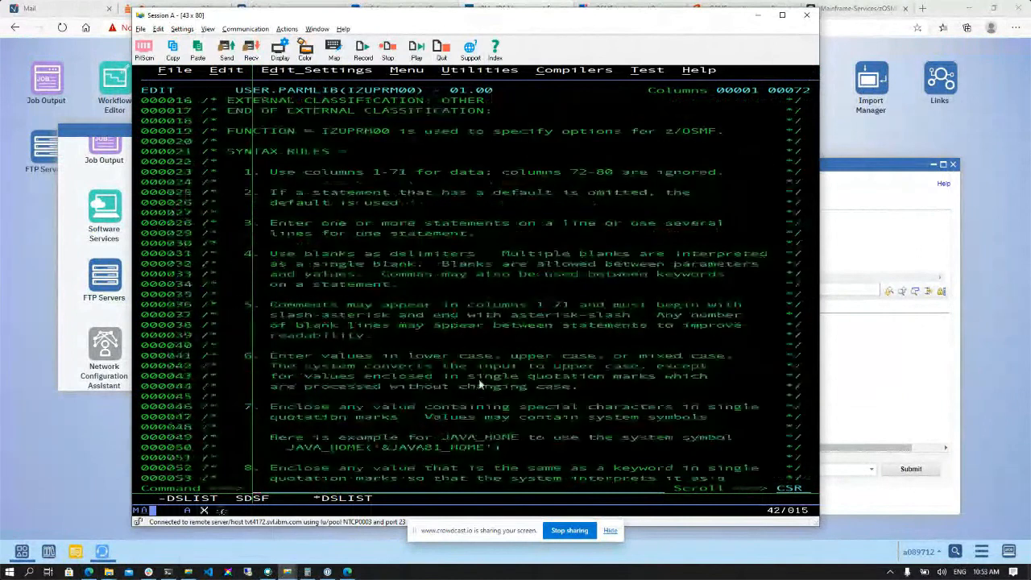
key(F3)
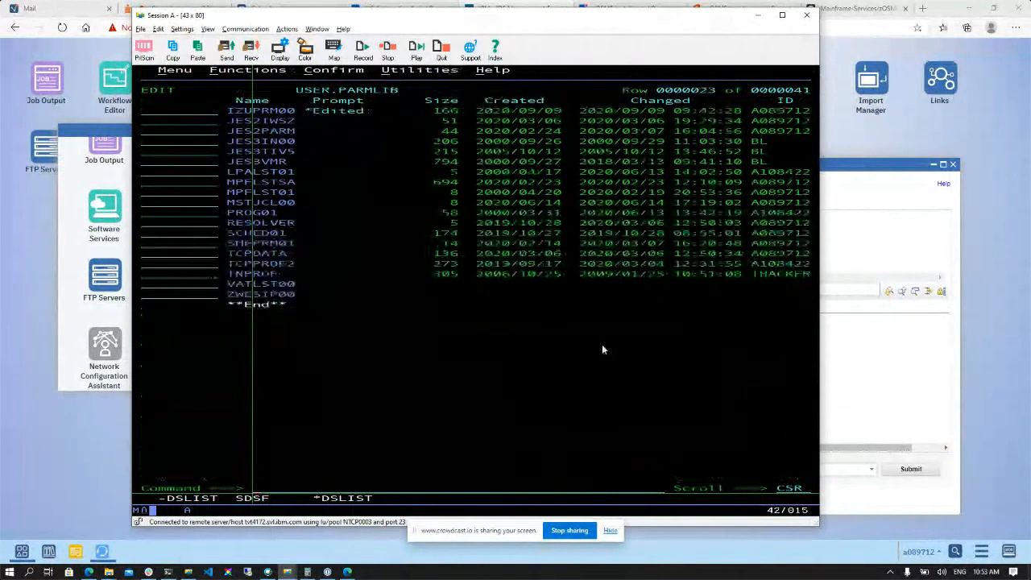
key(F3)
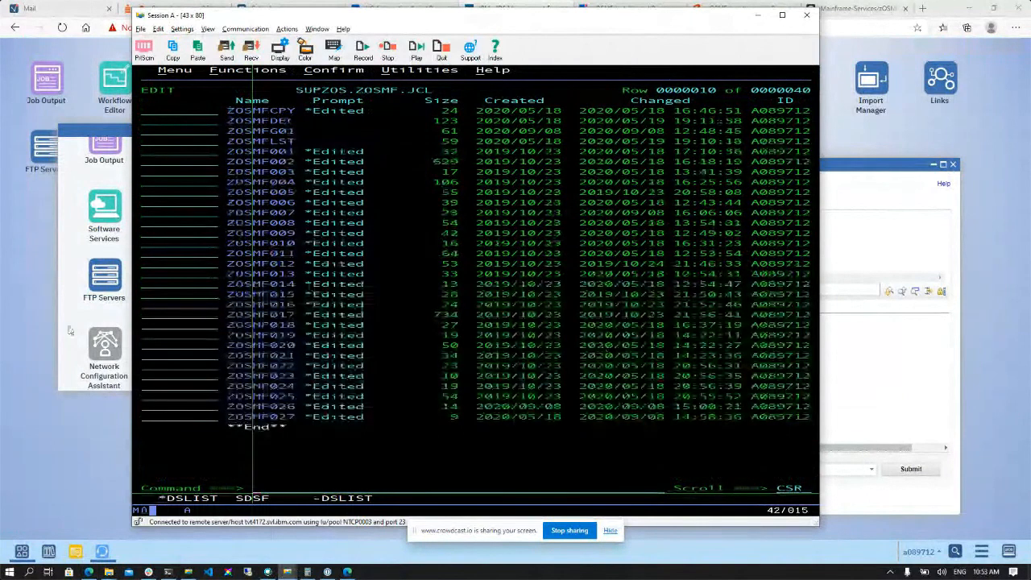
- Move the App Center window aside and bring up the zOSMF-Install.pptx title slide in Box
key(alt+Tab)
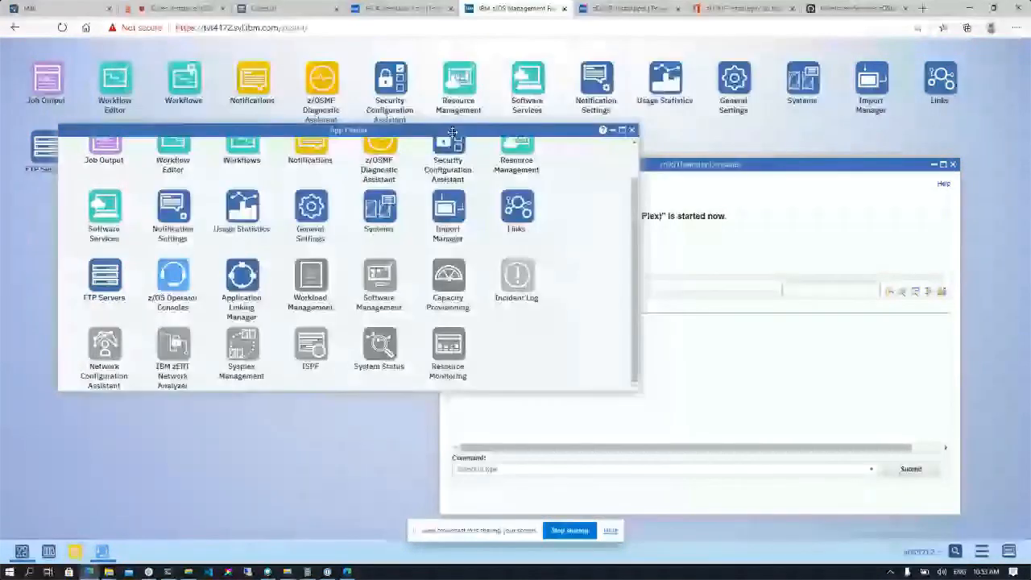
drag(452, 131, 508, 139)
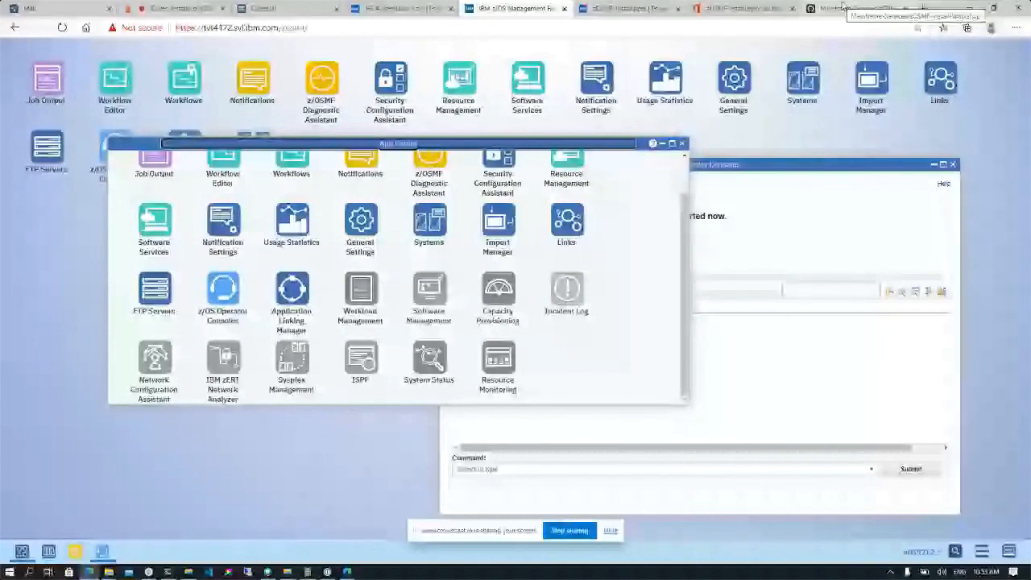
key(alt+Tab)
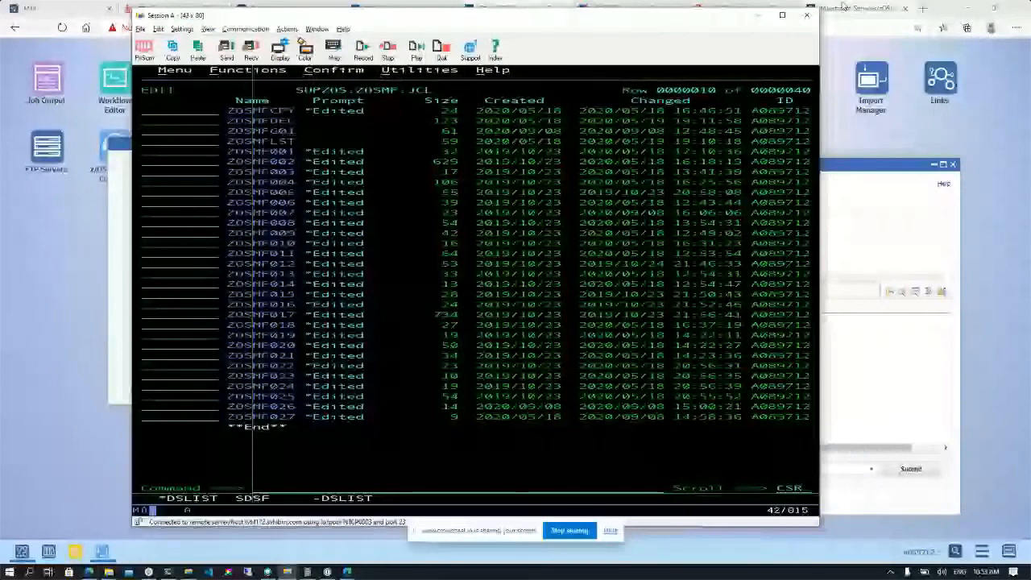
click(511, 6)
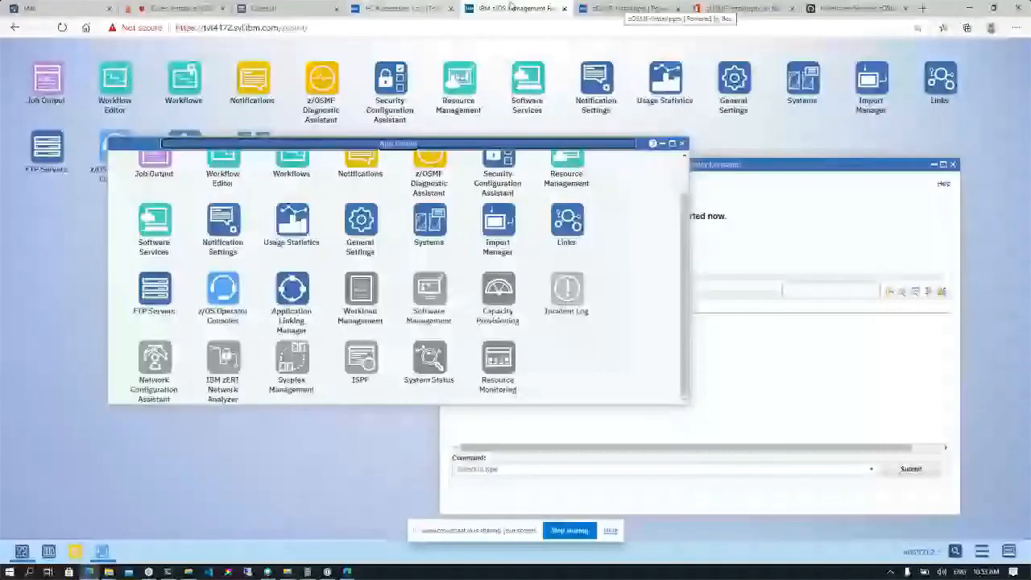
click(625, 8)
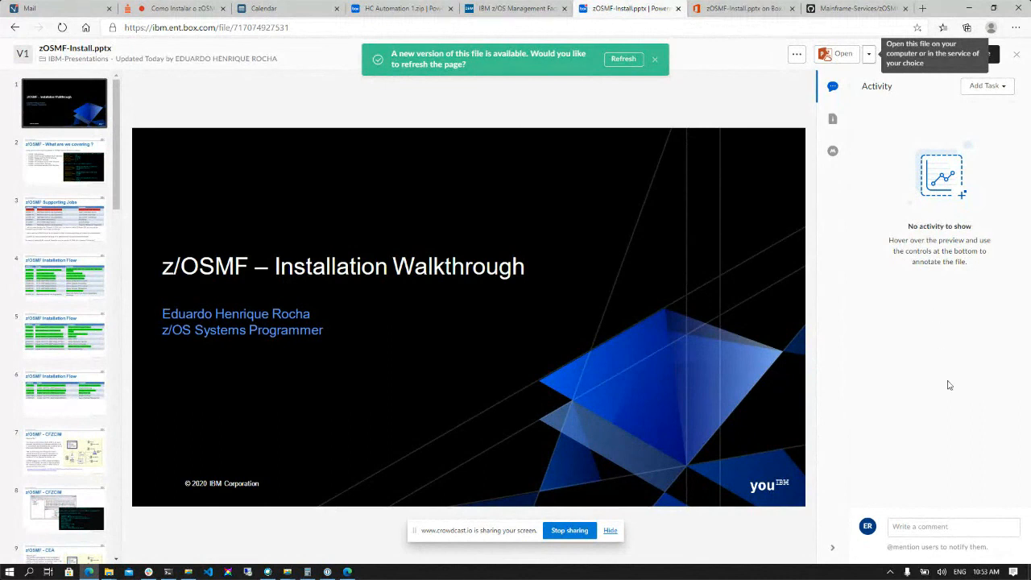
- Open the zOSMF-Install deck in PowerPoint Online, then go back to the z/OSMF desktop
click(720, 8)
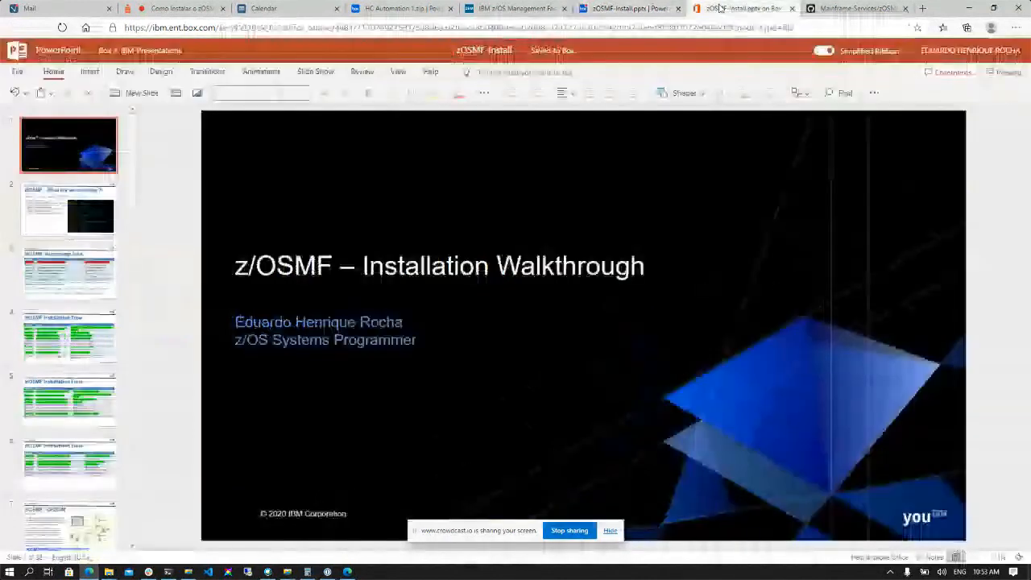
click(516, 8)
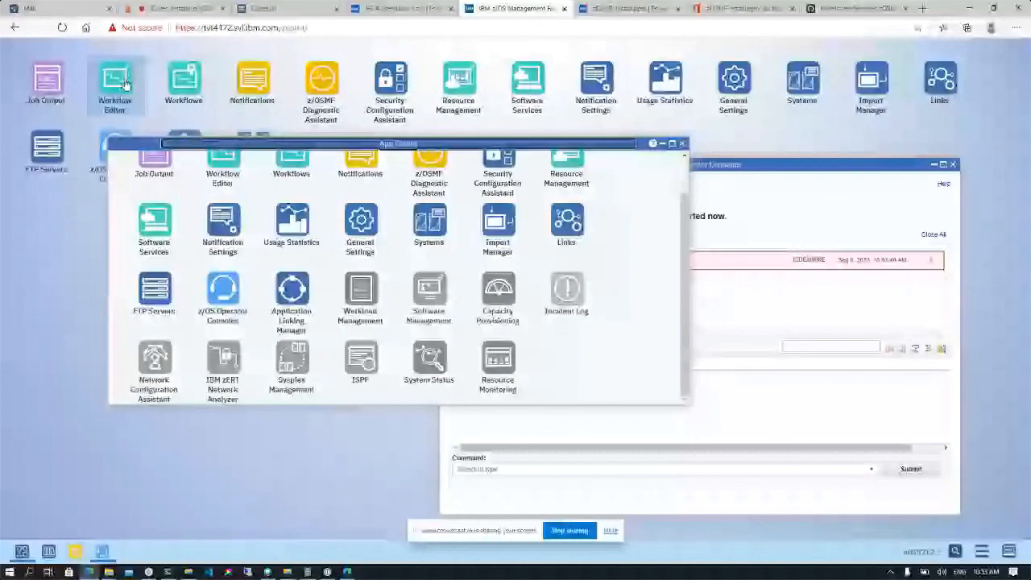
- Open the Workflow Editor's Edit Workflow Definition dialog, then switch to slide 16, 'z/OSMF - Updating Parmlib'
click(125, 84)
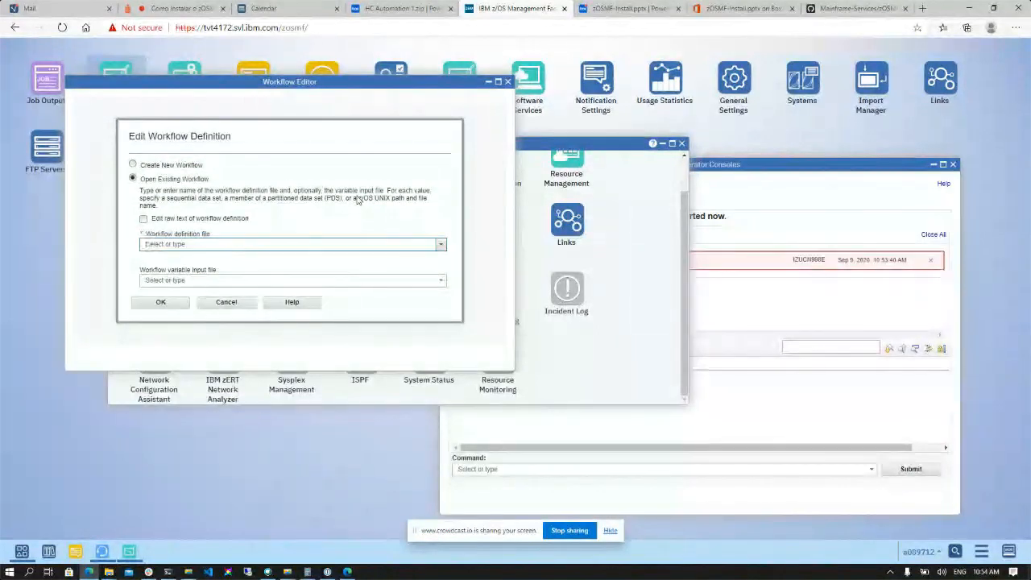
click(758, 7)
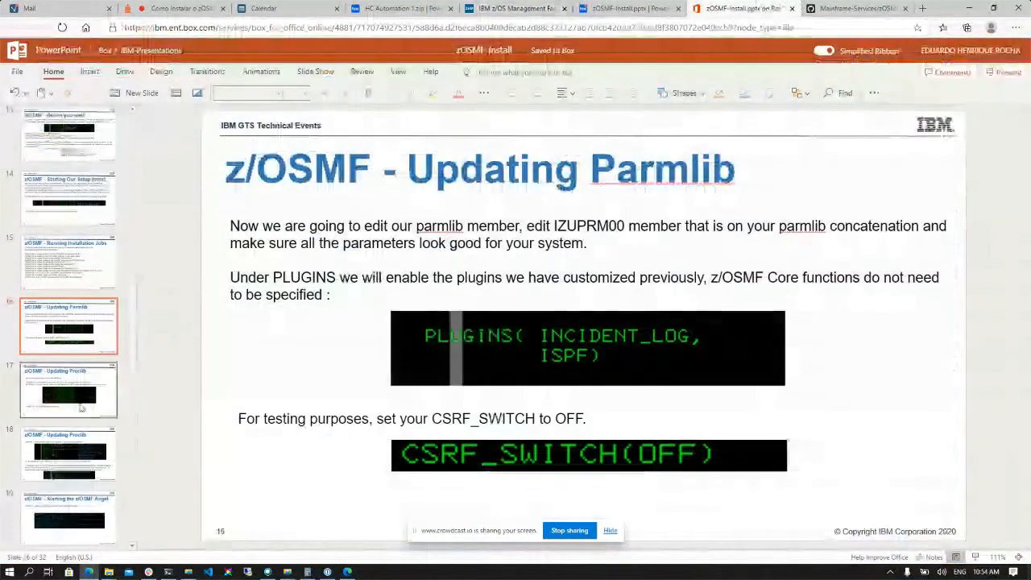
- Page from slide 17 (Updating Proclib) through slides 24–26, then back to slide 23, Security Config. Assistant
click(81, 408)
key(Down)
key(Down)
key(Down)
key(Down)
key(Down)
key(Down)
key(Down)
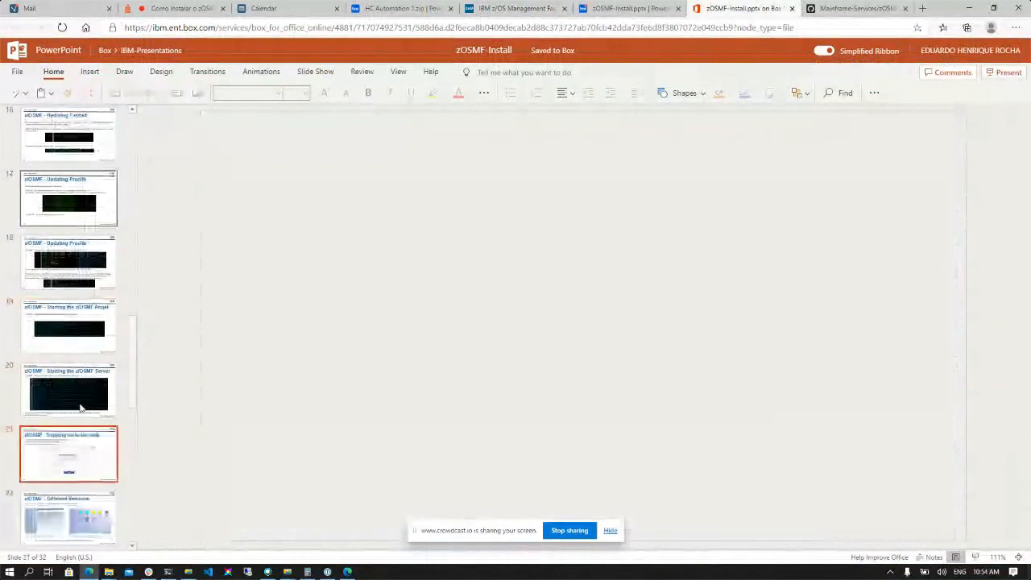
key(Down)
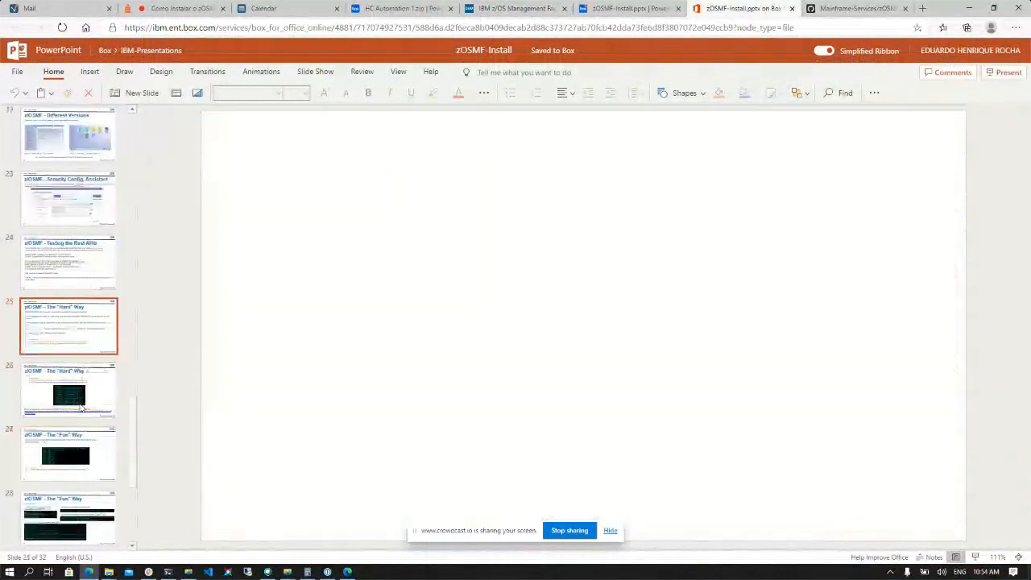
key(Down)
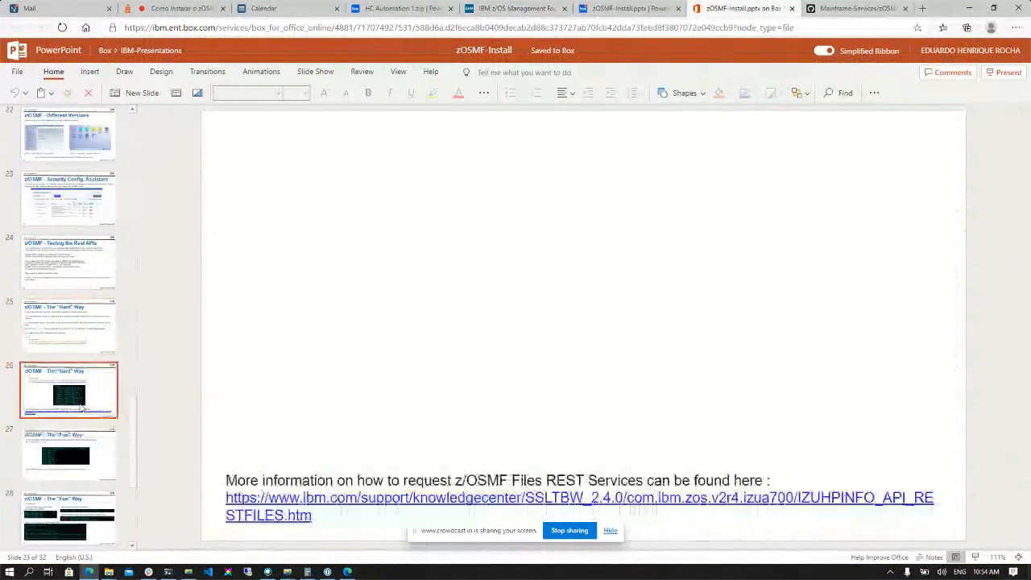
key(Up)
key(Up)
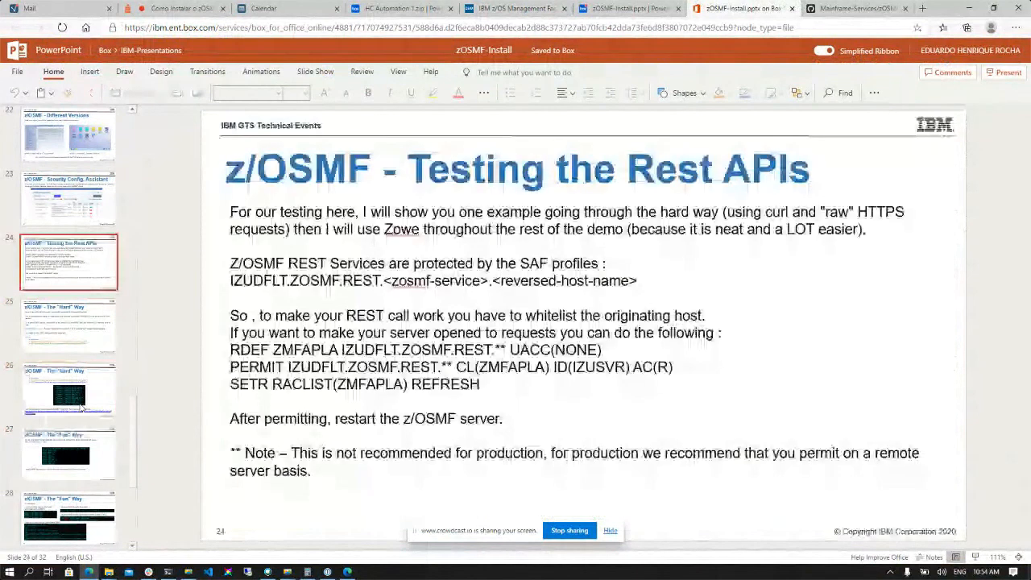
key(Up)
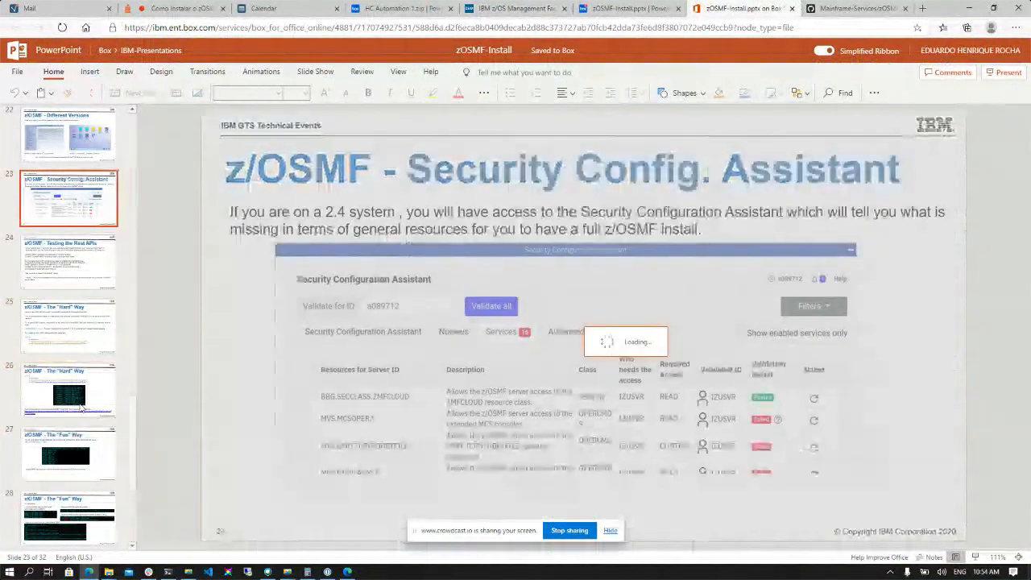